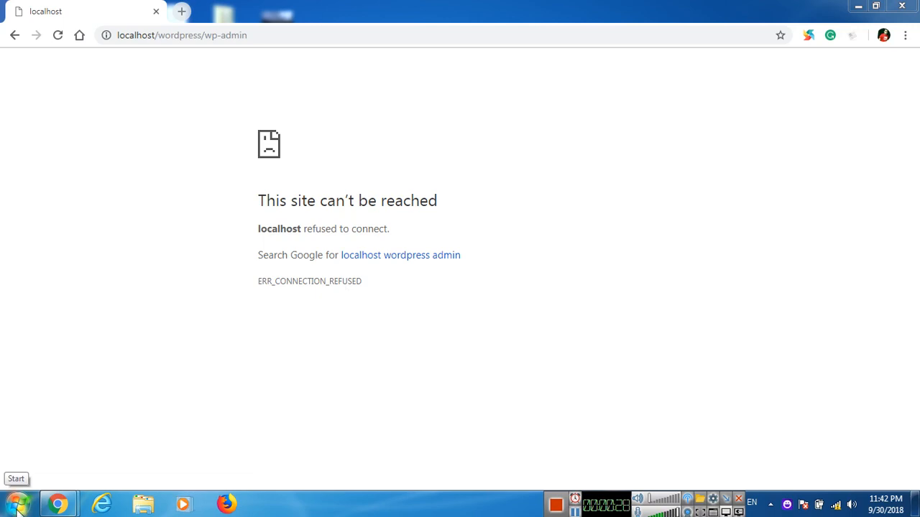
# Launch XAMPP Control Panel, start Apache and MySQL, then minimize it.
pyautogui.click(18, 506)
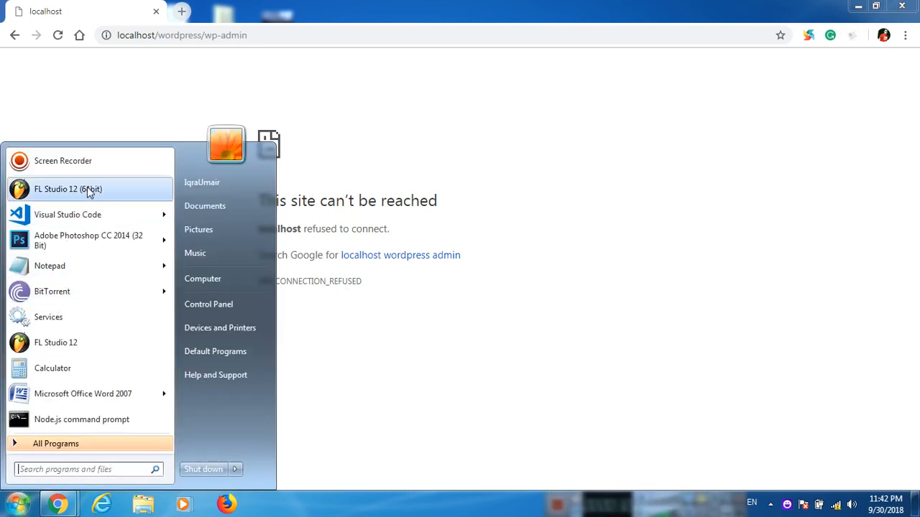
pyautogui.write('xa')
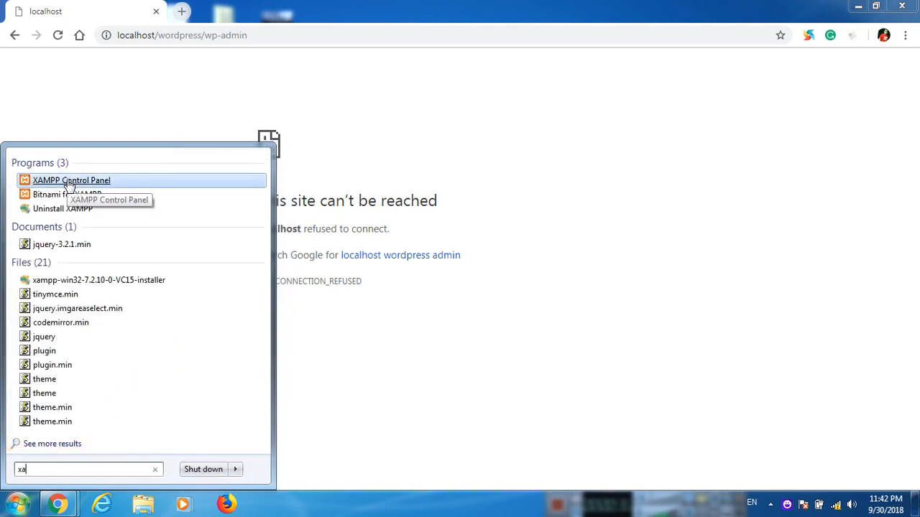
pyautogui.click(69, 183)
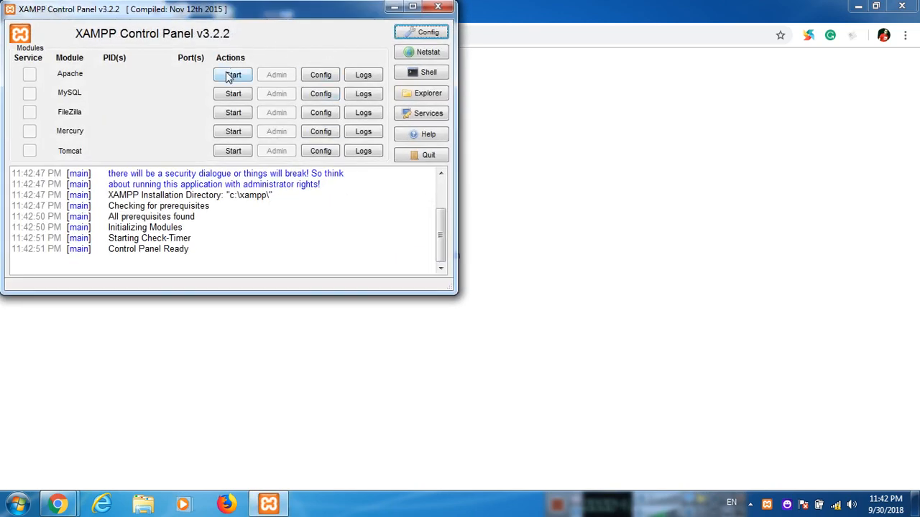
pyautogui.click(228, 77)
pyautogui.click(230, 94)
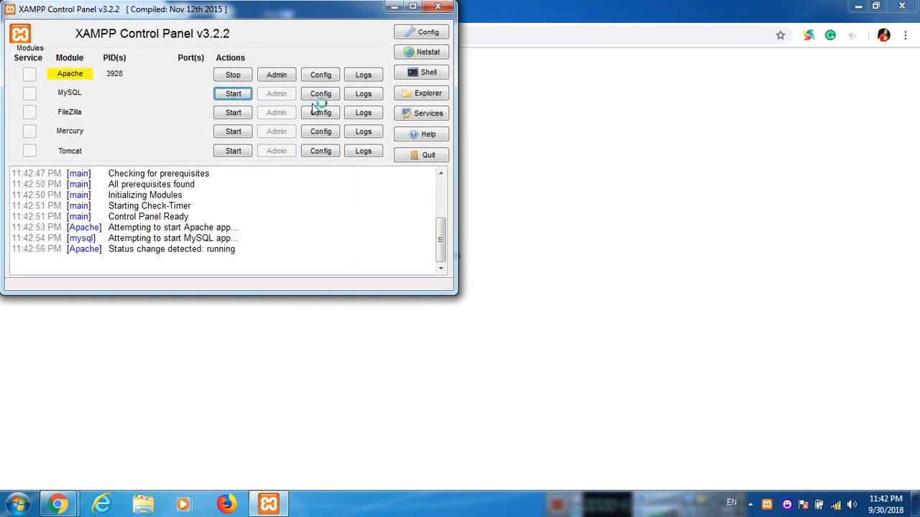
pyautogui.click(395, 7)
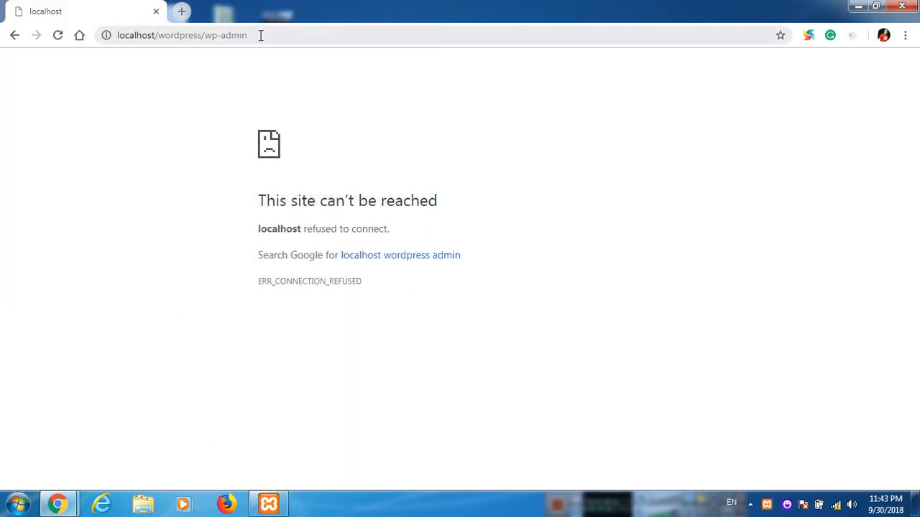
# Reload localhost/wordpress/wp-admin and log in with the admin username and account password.
pyautogui.click(262, 35)
pyautogui.click(280, 35)
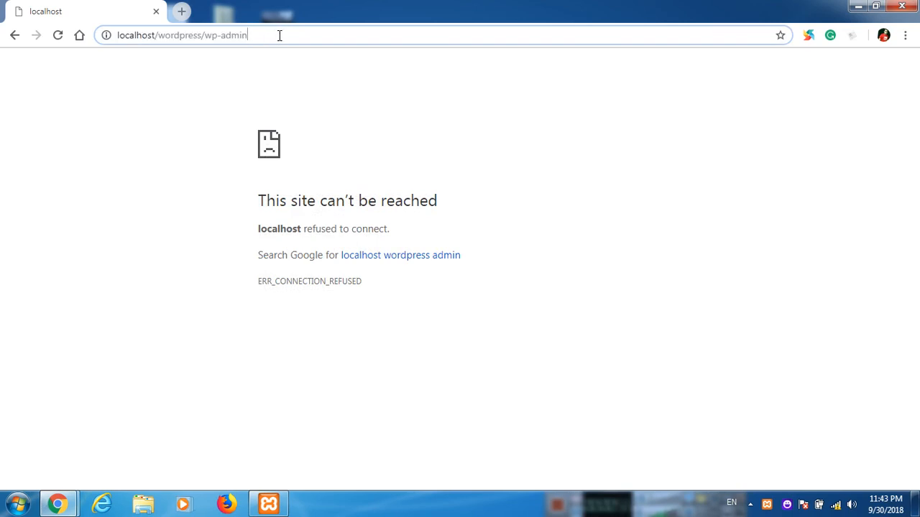
pyautogui.press('Return')
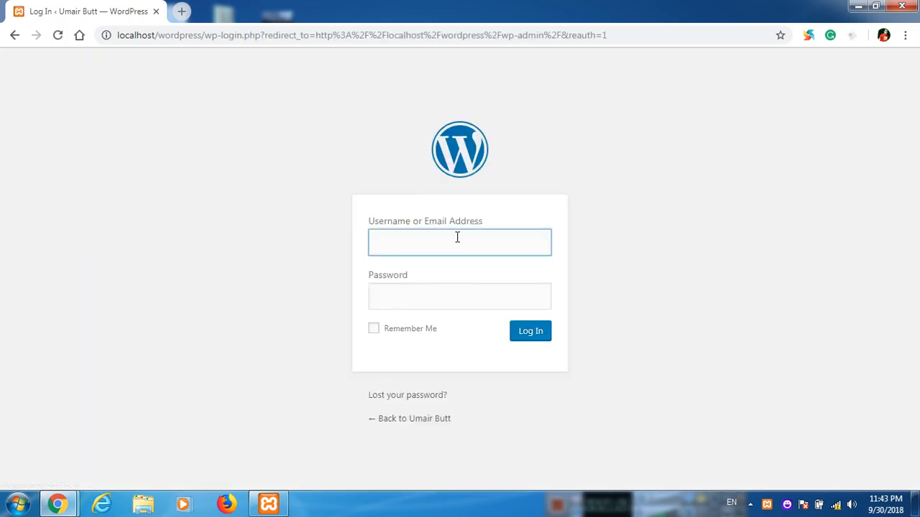
pyautogui.write('admin')
pyautogui.press('Tab')
pyautogui.write('admin')
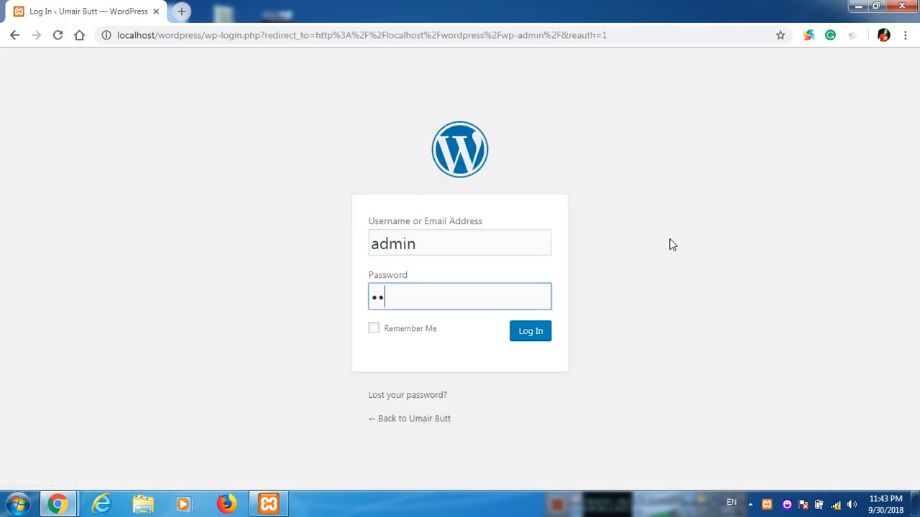
pyautogui.write('12345')
pyautogui.press('Return')
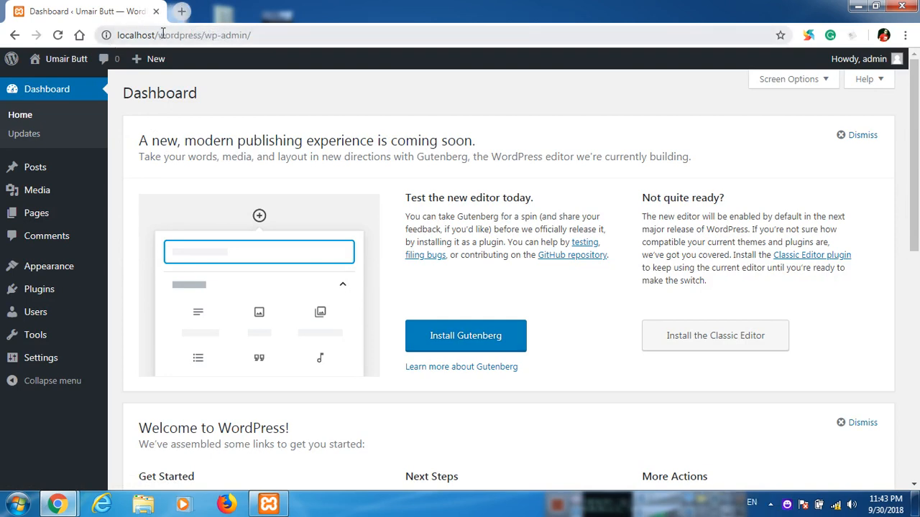
# Load localhost/wordpress in a new tab and compare it with the Dashboard tab.
pyautogui.click(183, 10)
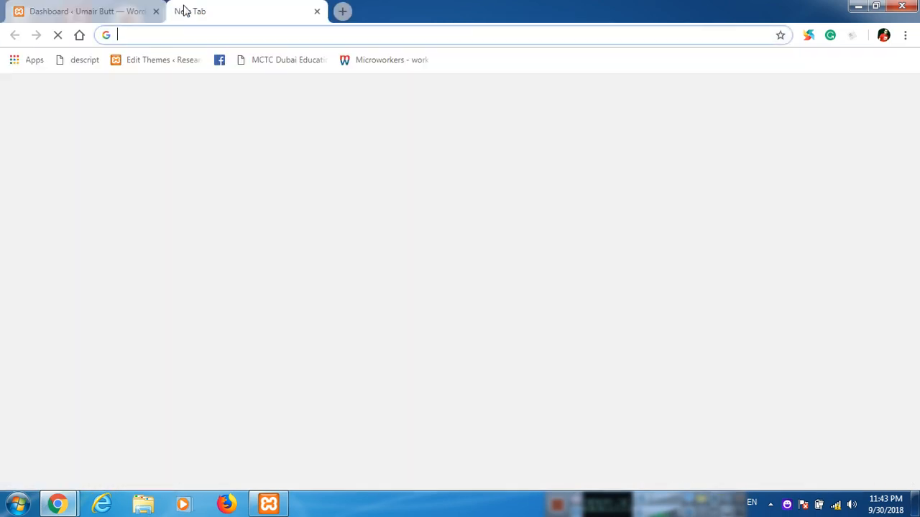
pyautogui.write('loc')
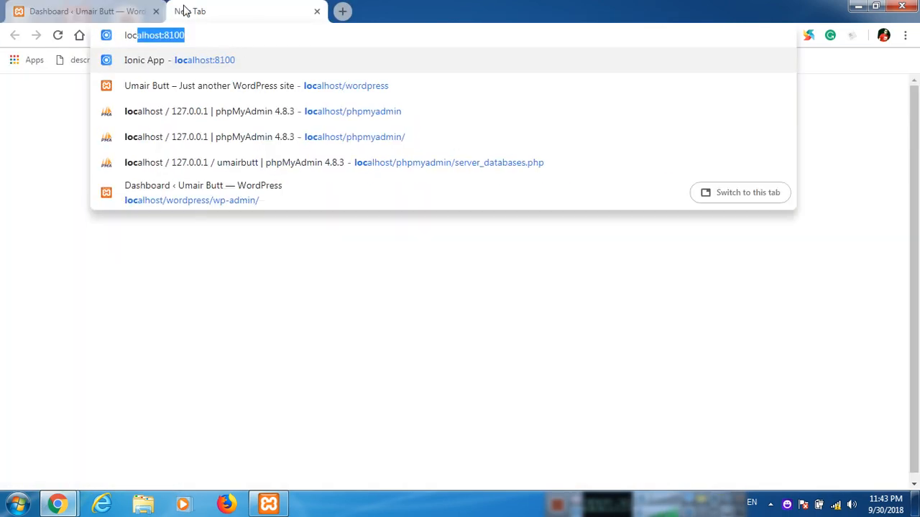
pyautogui.write('alhost/wordpress')
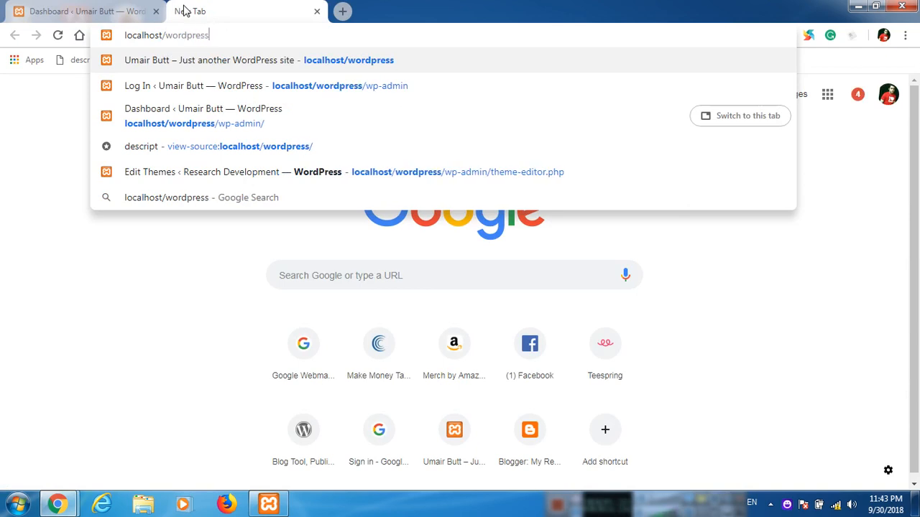
pyautogui.press('Return')
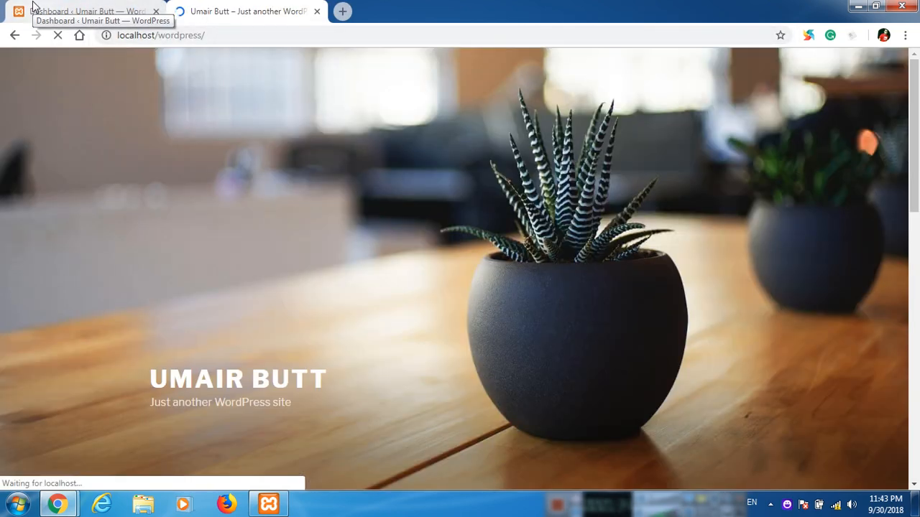
pyautogui.click(74, 7)
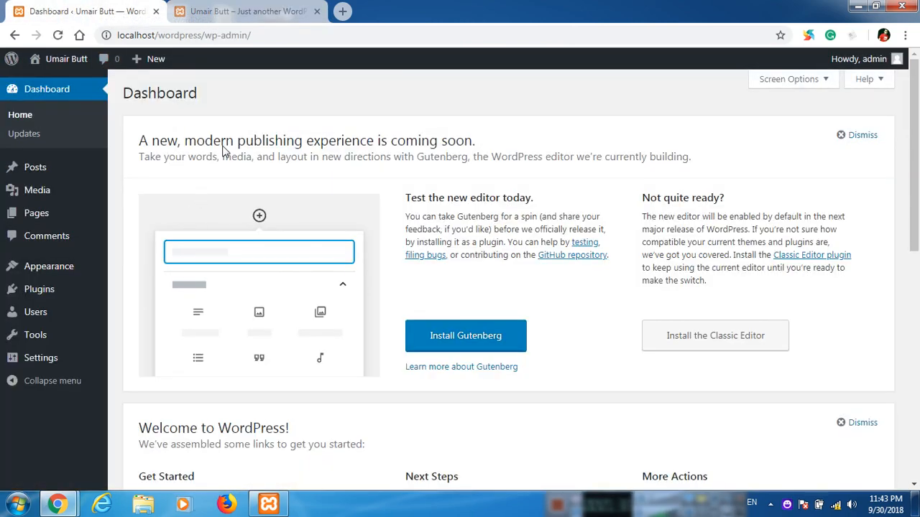
pyautogui.click(261, 8)
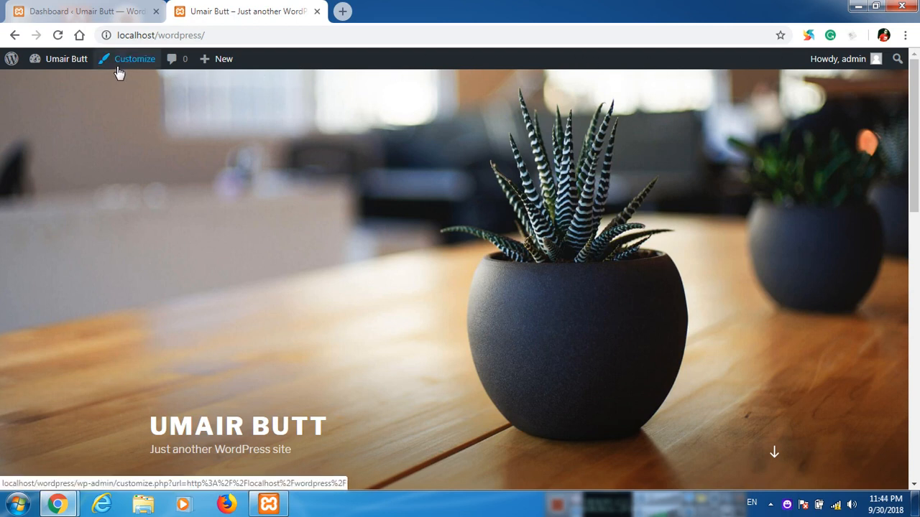
pyautogui.click(99, 8)
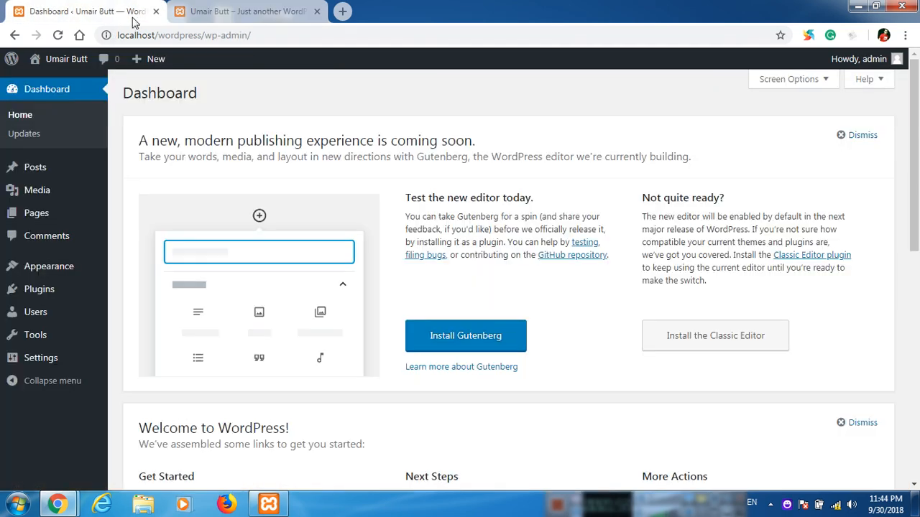
pyautogui.click(291, 10)
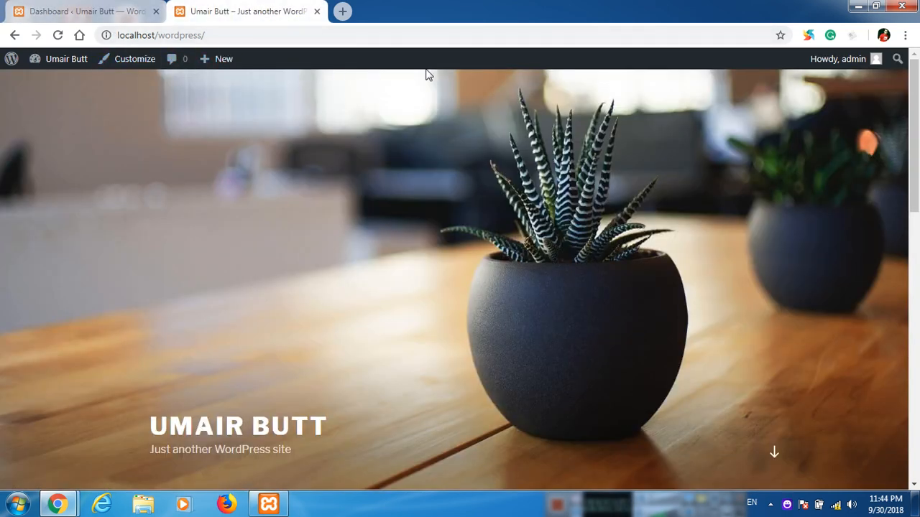
# Uncheck 'Show Toolbar when viewing site' in the admin profile and update it.
pyautogui.click(98, 8)
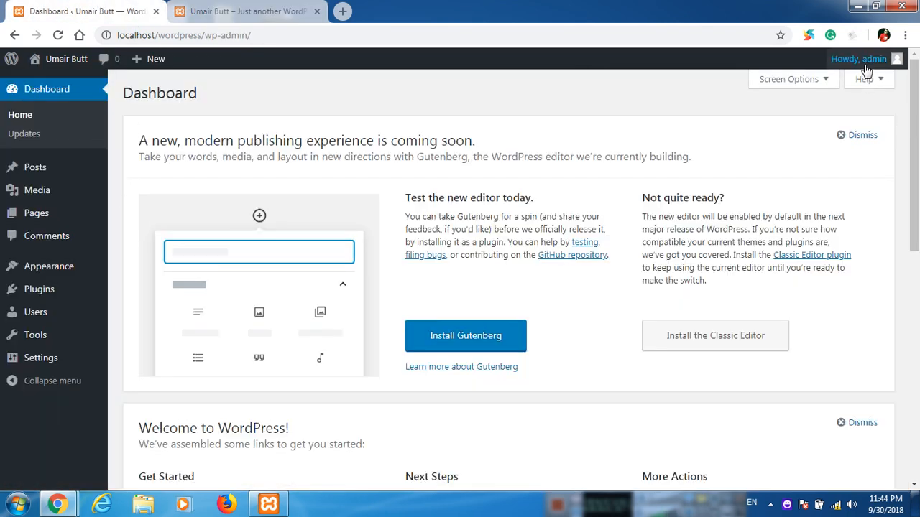
pyautogui.moveTo(866, 69)
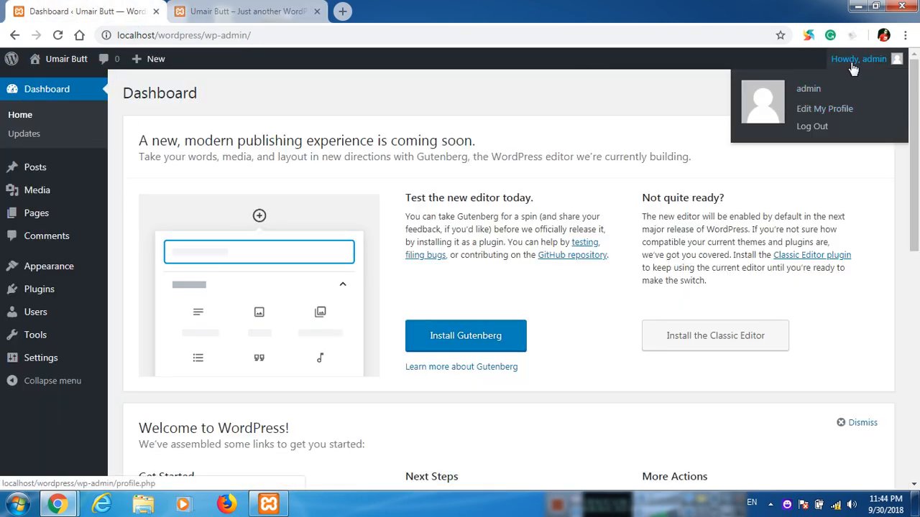
pyautogui.click(842, 111)
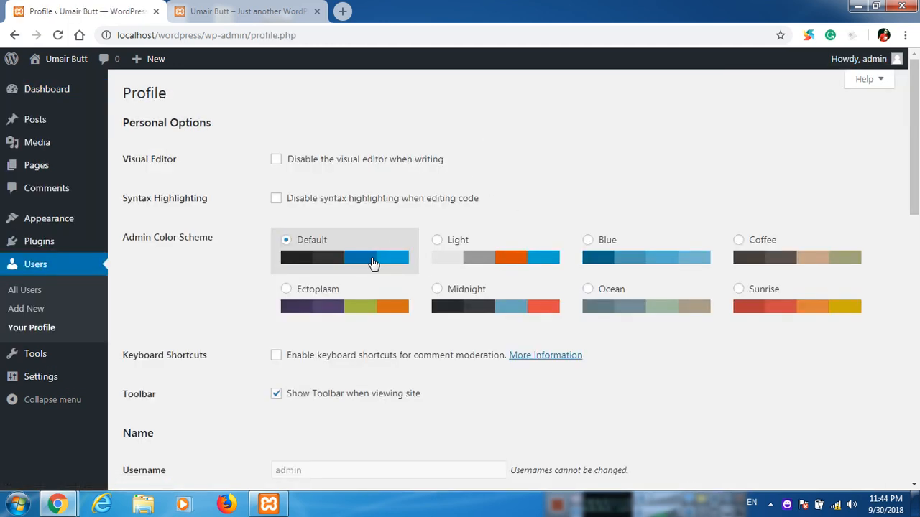
pyautogui.scroll(-2, 372, 263)
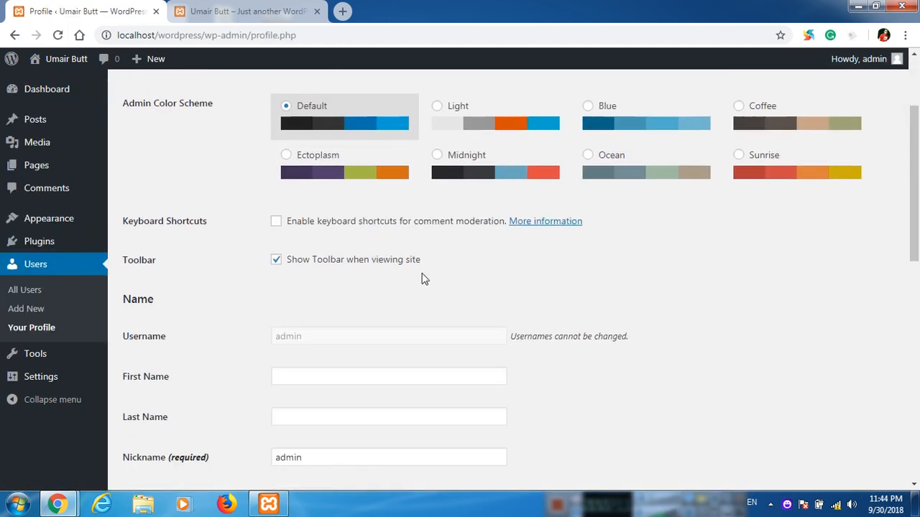
pyautogui.click(298, 264)
pyautogui.scroll(-9, 242, 314)
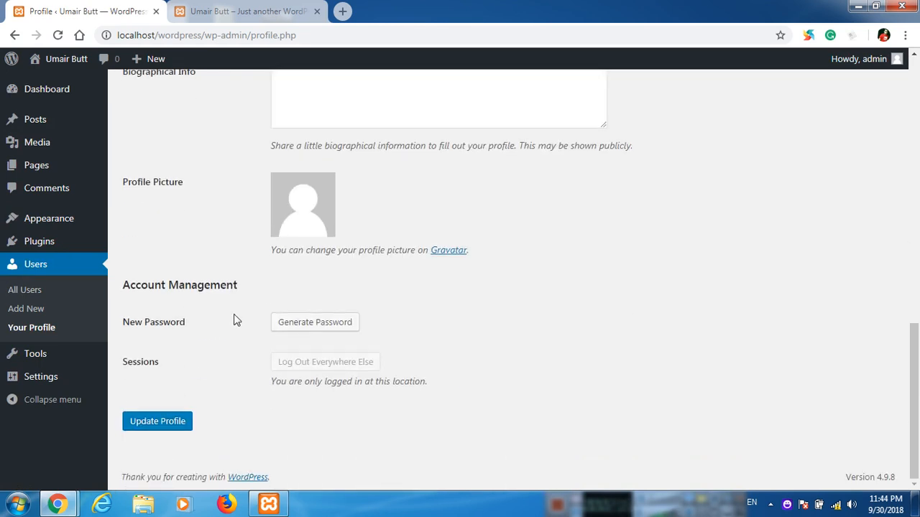
pyautogui.click(166, 421)
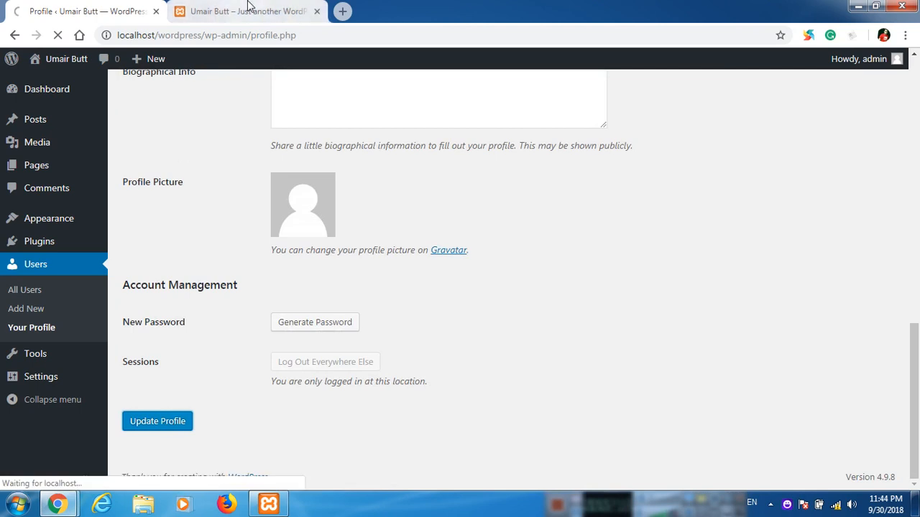
# Reload the front page to confirm the admin toolbar is gone.
pyautogui.click(245, 11)
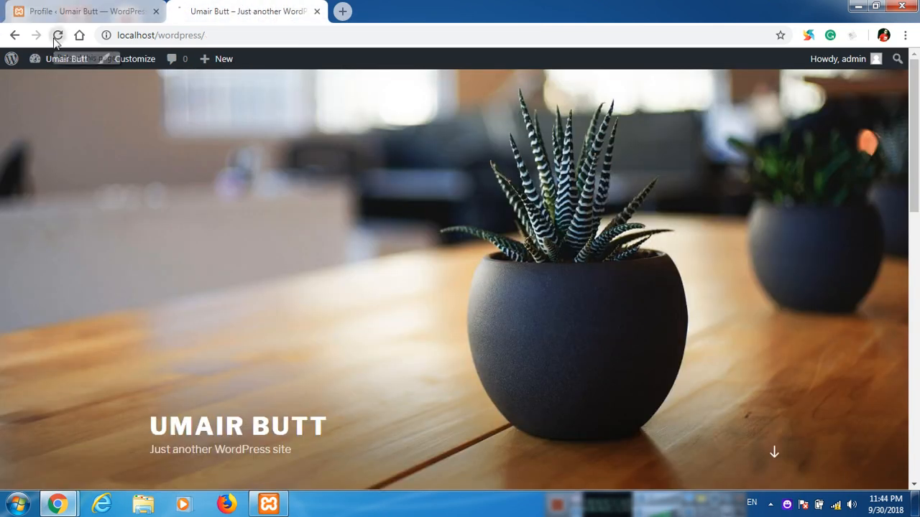
pyautogui.click(57, 35)
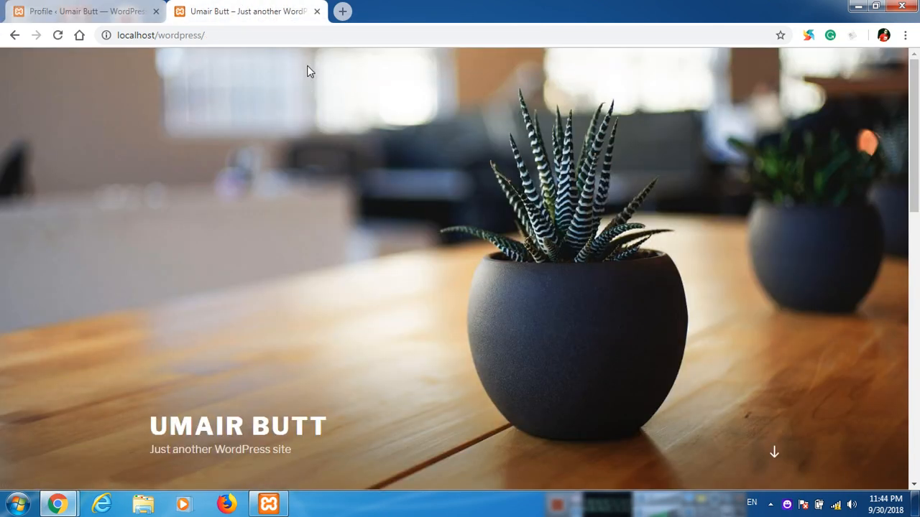
pyautogui.click(70, 6)
pyautogui.scroll(-1, 206, 269)
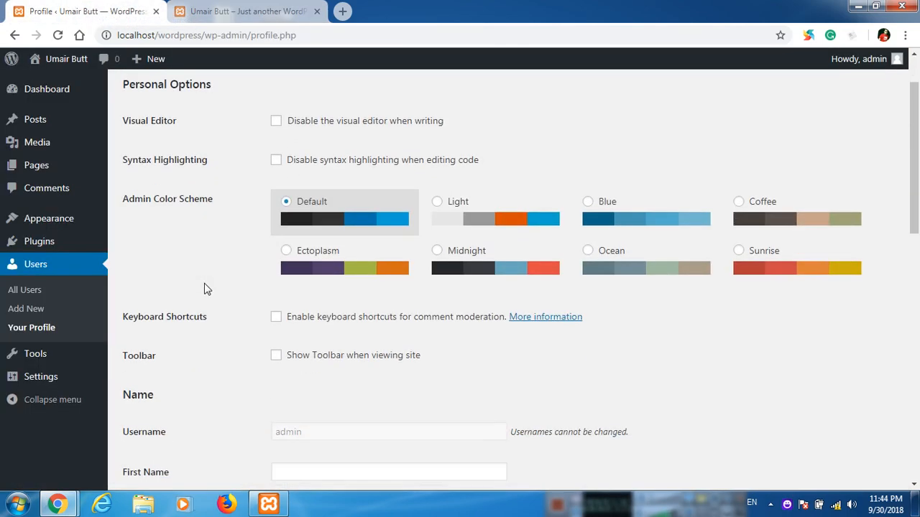
pyautogui.click(230, 9)
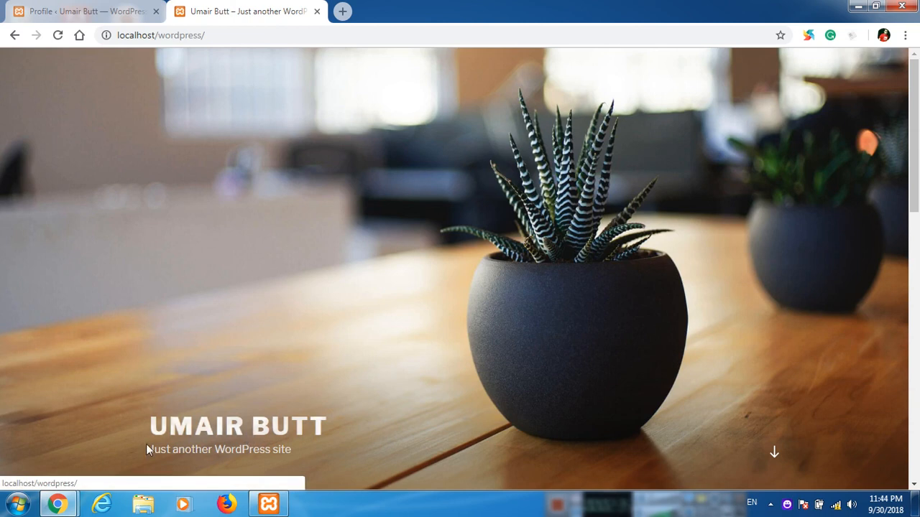
# Highlight the site title and tagline 'Just another WordPress site', then return to the profile tab.
pyautogui.moveTo(151, 452); pyautogui.dragTo(149, 425)
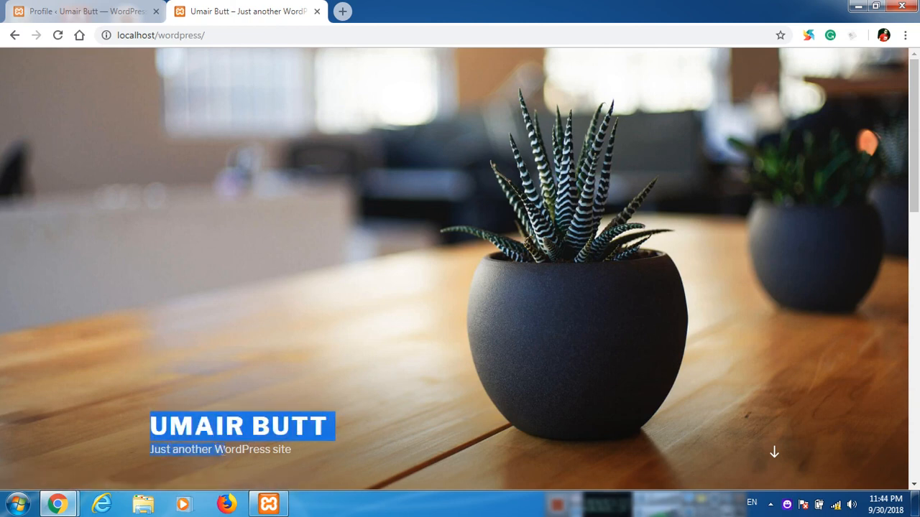
pyautogui.click(205, 449)
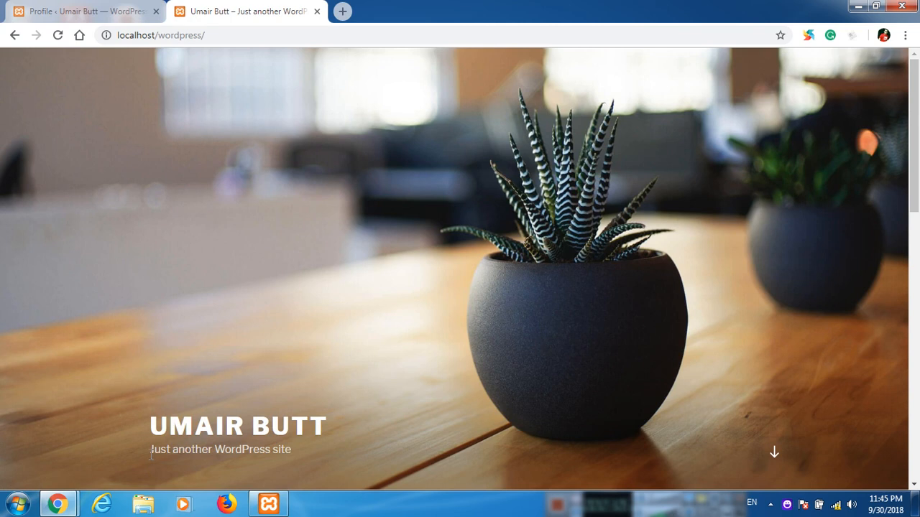
pyautogui.moveTo(150, 451); pyautogui.dragTo(305, 451)
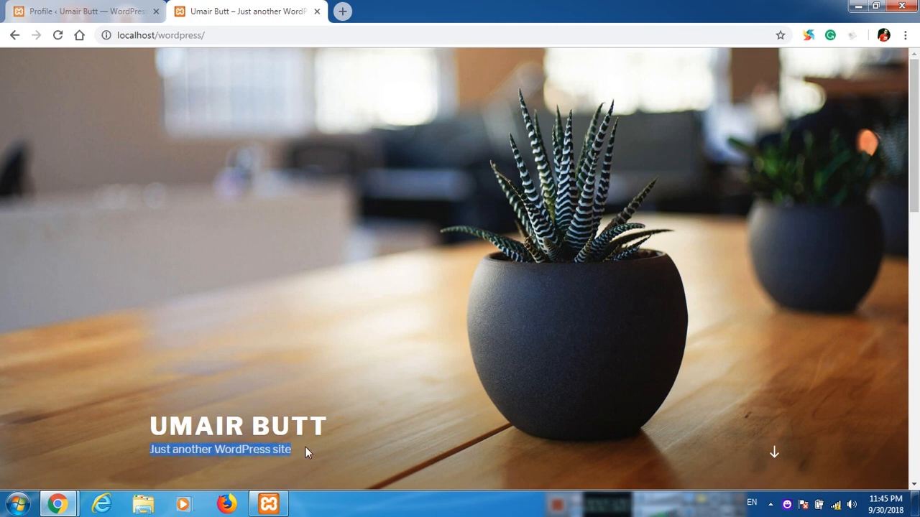
pyautogui.click(371, 453)
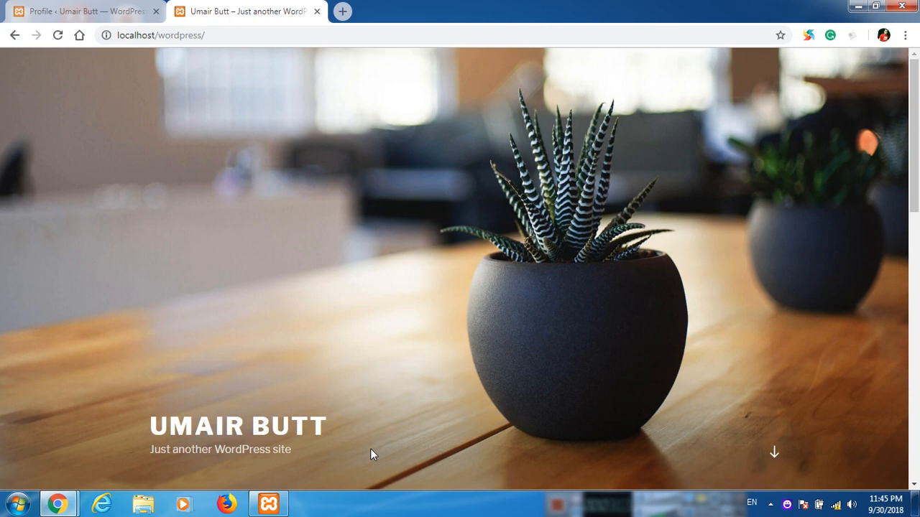
pyautogui.click(84, 10)
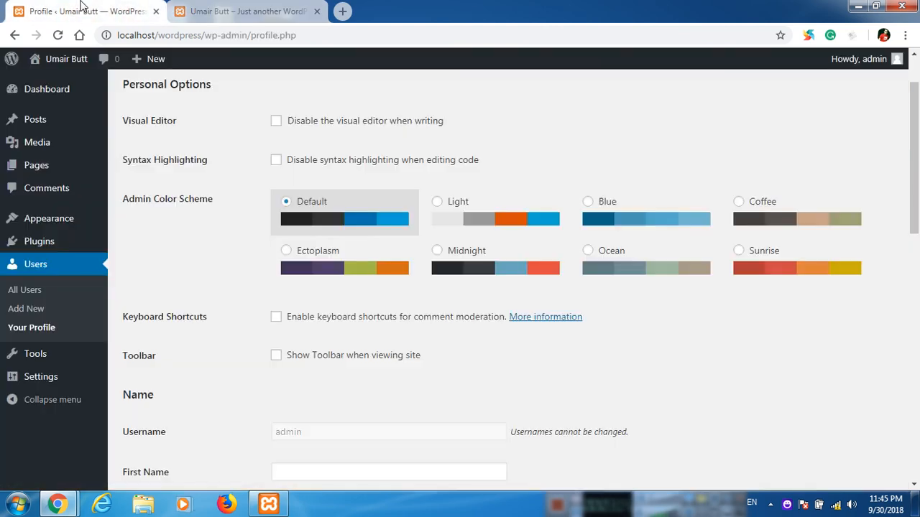
pyautogui.moveTo(61, 380)
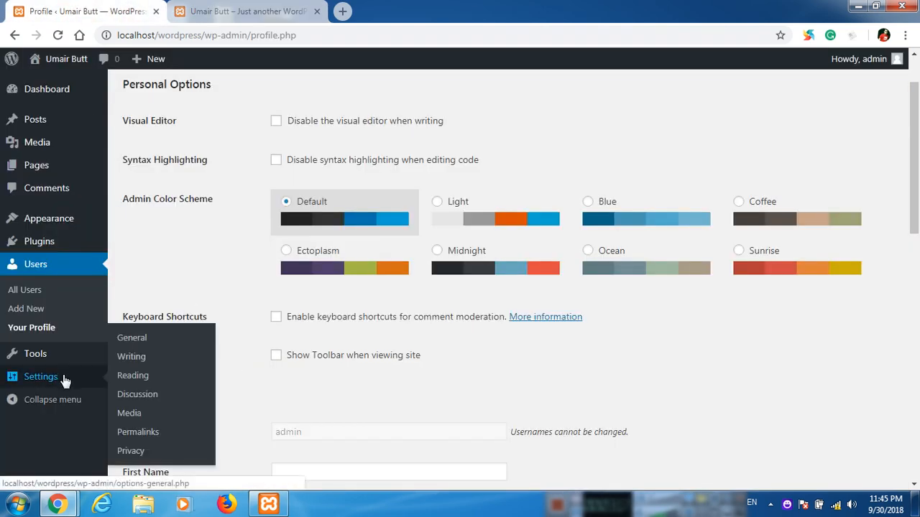
# Replace the General Settings tagline with 'Professional Computer Teacher' and save the changes.
pyautogui.click(136, 342)
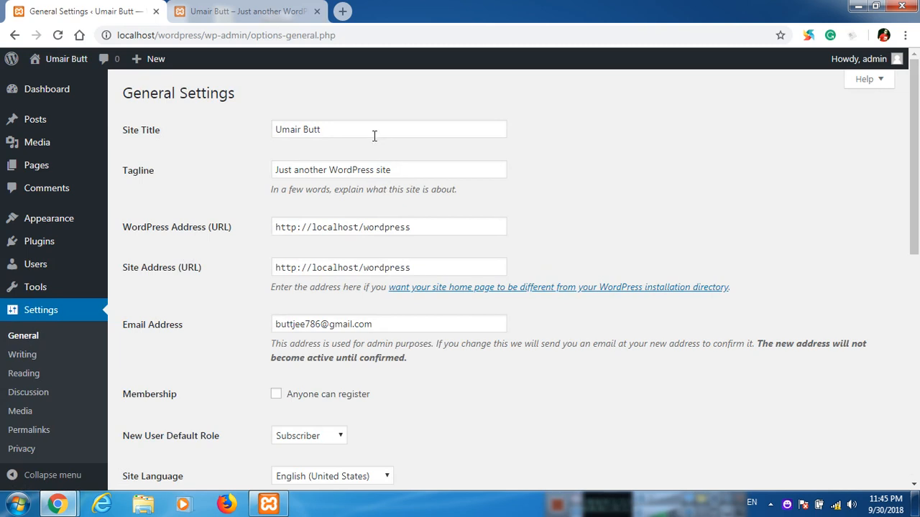
pyautogui.moveTo(423, 169); pyautogui.dragTo(213, 177)
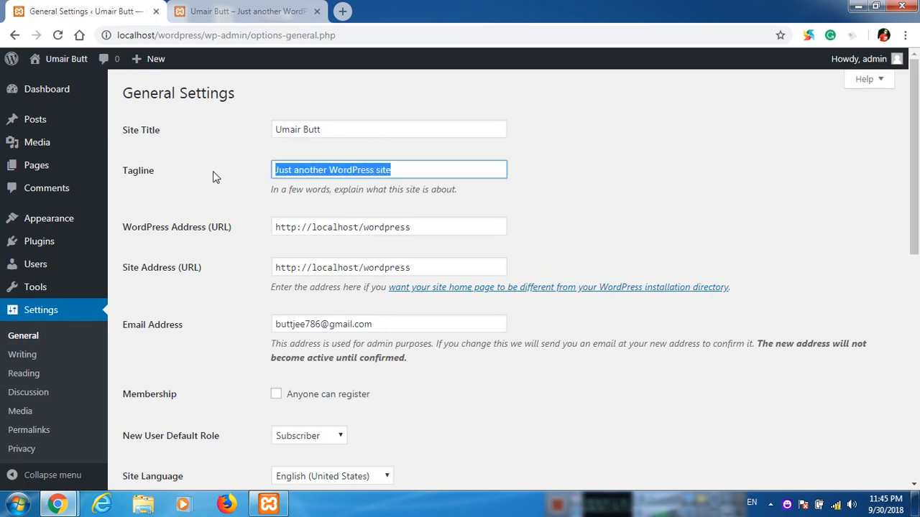
pyautogui.write('Professional Computer Te')
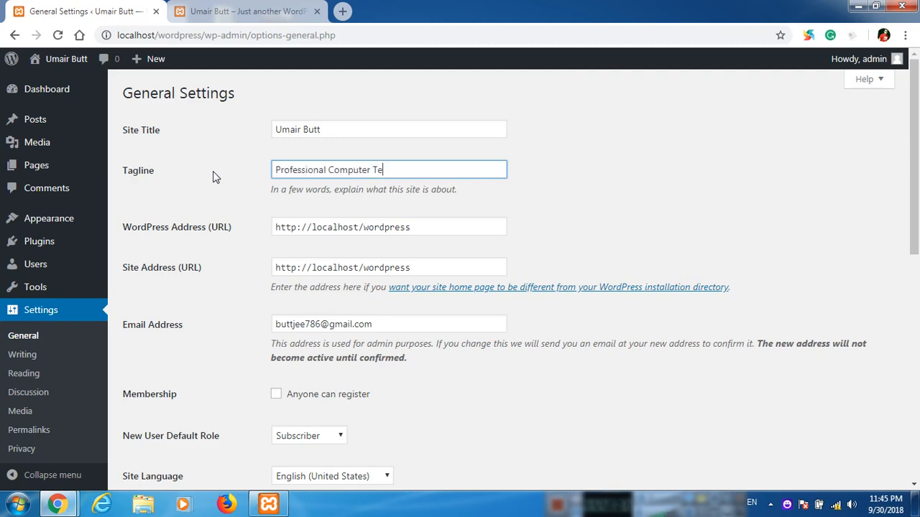
pyautogui.write('acher')
pyautogui.scroll(-5, 206, 256)
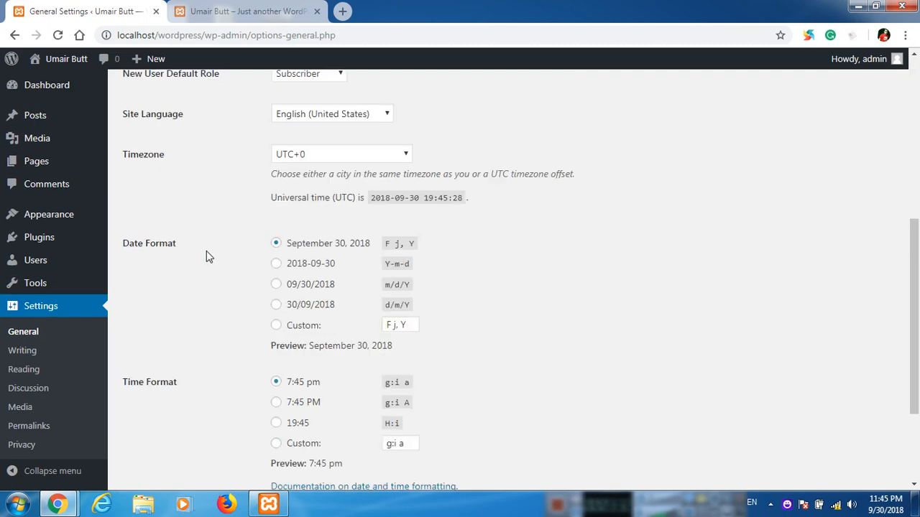
pyautogui.scroll(-3, 206, 257)
pyautogui.click(151, 422)
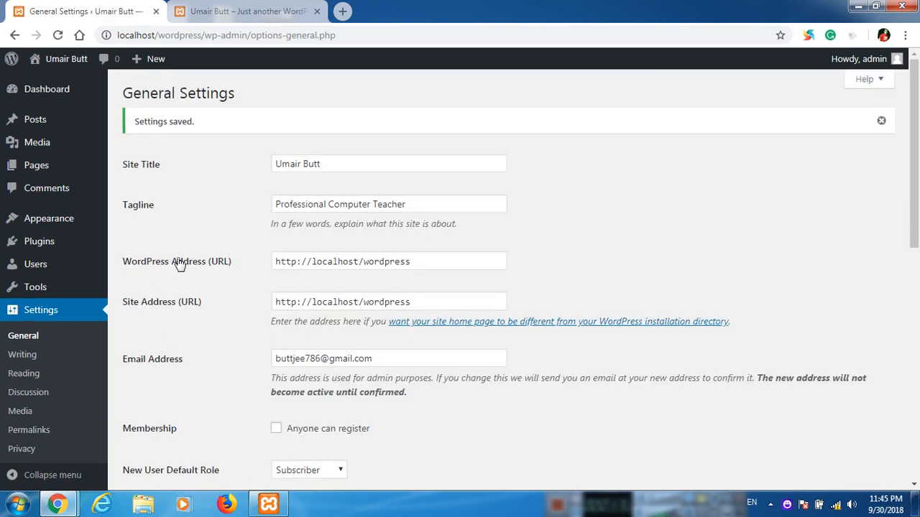
pyautogui.click(223, 7)
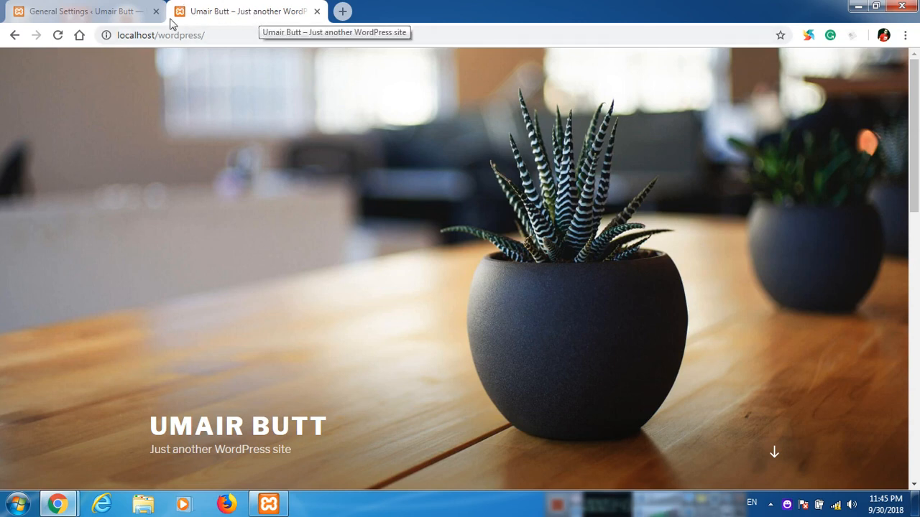
# Reload the front page to check the new tagline and Hello world! post, then list all posts.
pyautogui.click(59, 36)
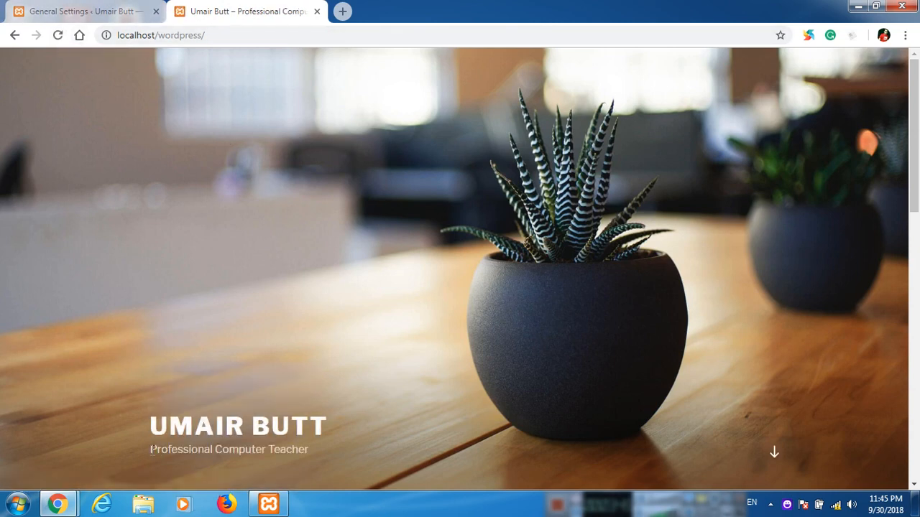
pyautogui.moveTo(158, 450); pyautogui.dragTo(348, 427)
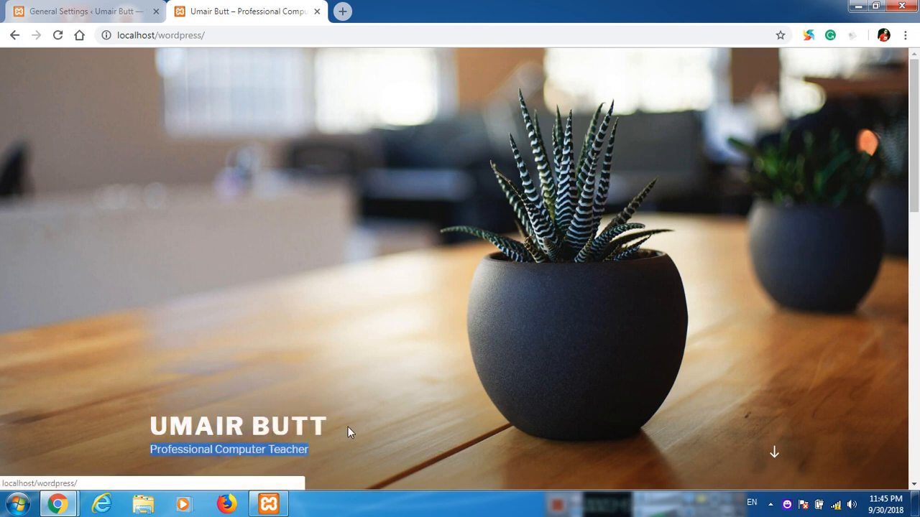
pyautogui.click(378, 371)
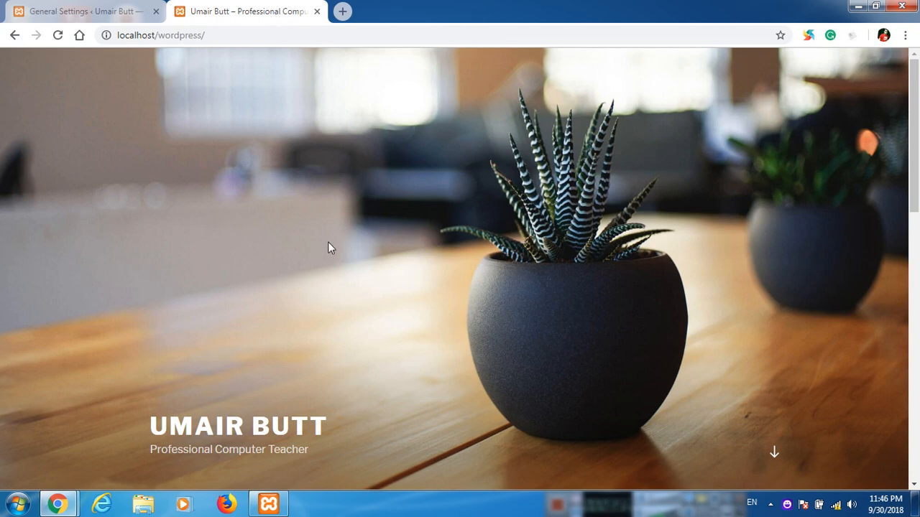
pyautogui.scroll(-5, 328, 248)
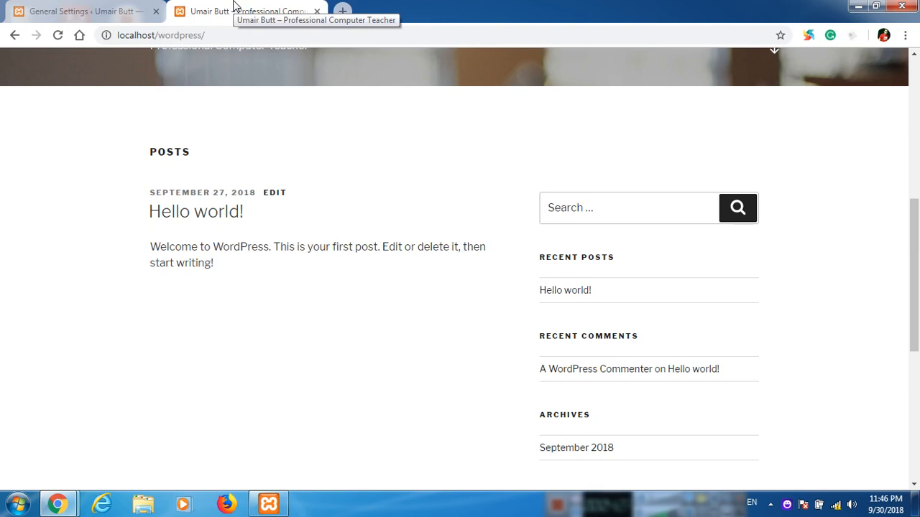
pyautogui.click(96, 7)
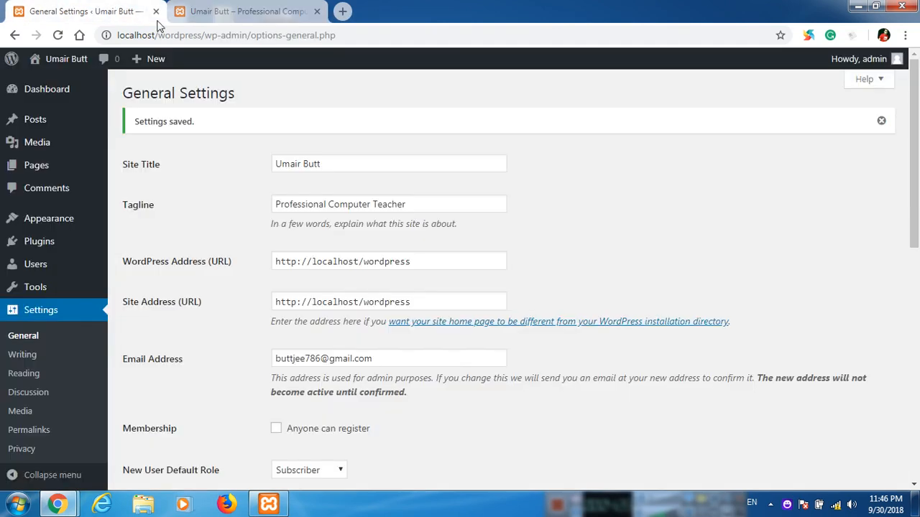
pyautogui.moveTo(63, 130)
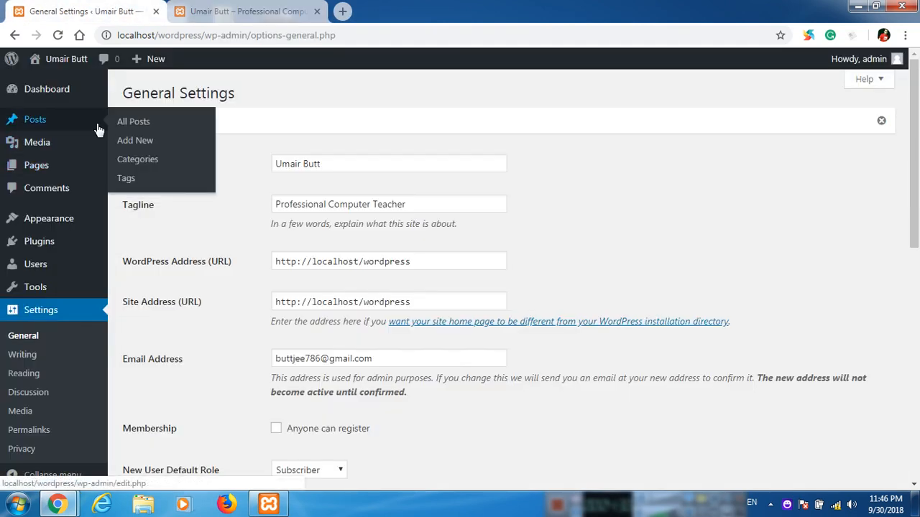
pyautogui.click(127, 123)
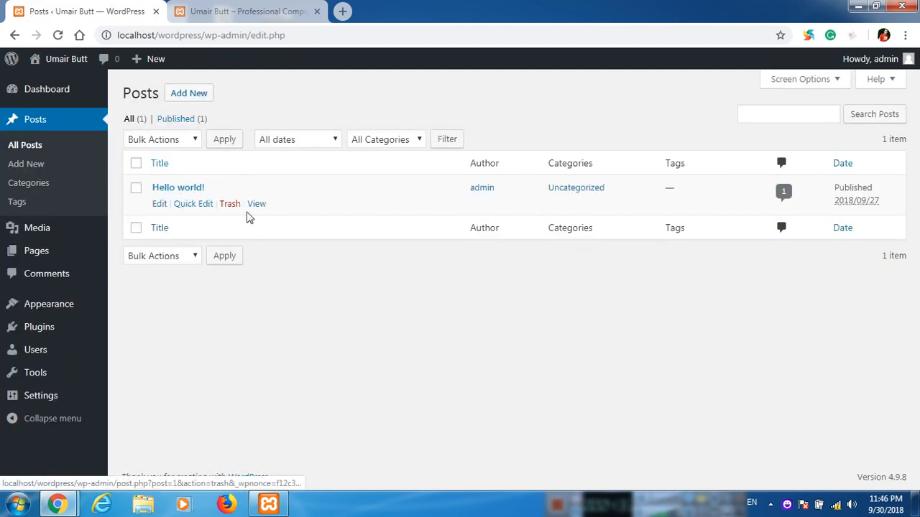
# Trash the Hello world! post and reload the front page to see it gone.
pyautogui.click(230, 205)
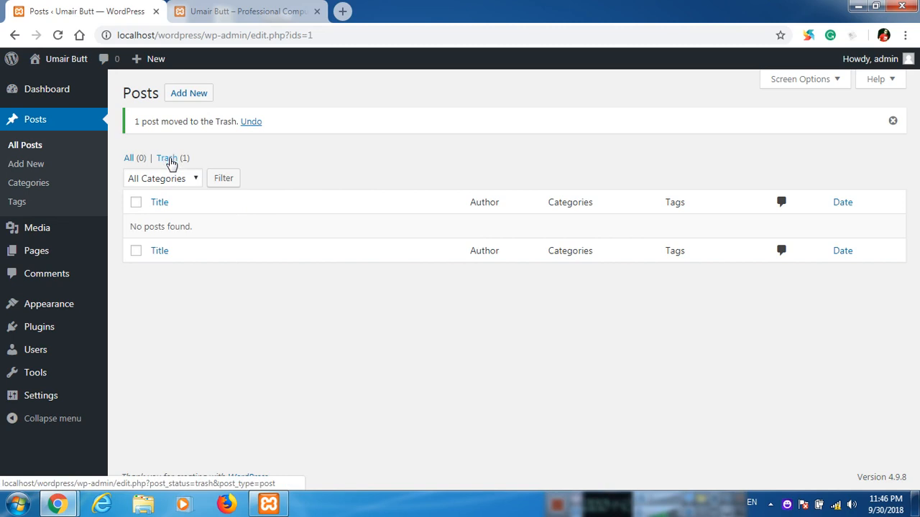
pyautogui.click(291, 9)
pyautogui.click(58, 36)
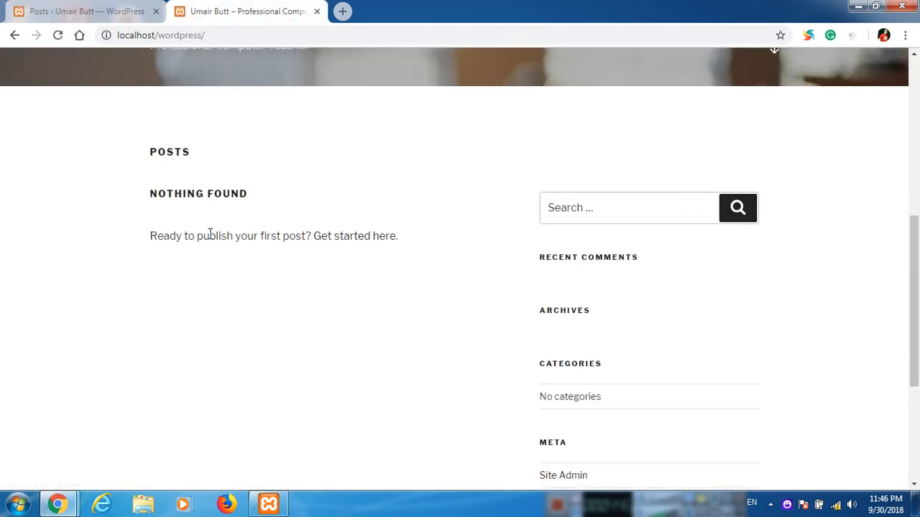
# Restore Hello world! from the Trash, verify it on the front page, and show All (1) posts.
pyautogui.click(92, 9)
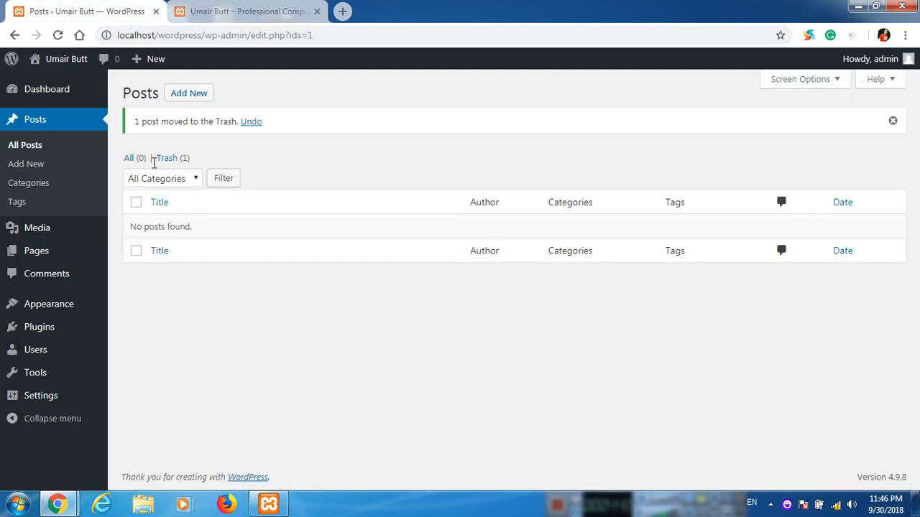
pyautogui.click(168, 160)
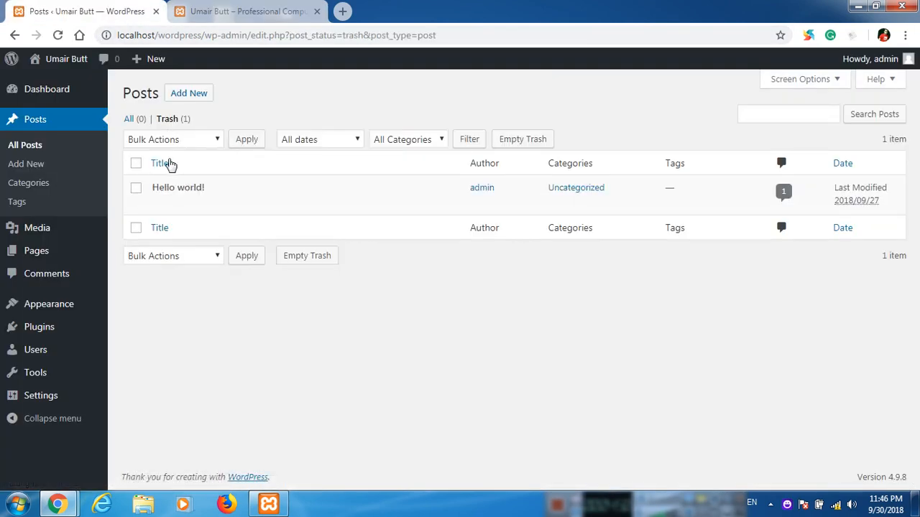
pyautogui.moveTo(193, 187)
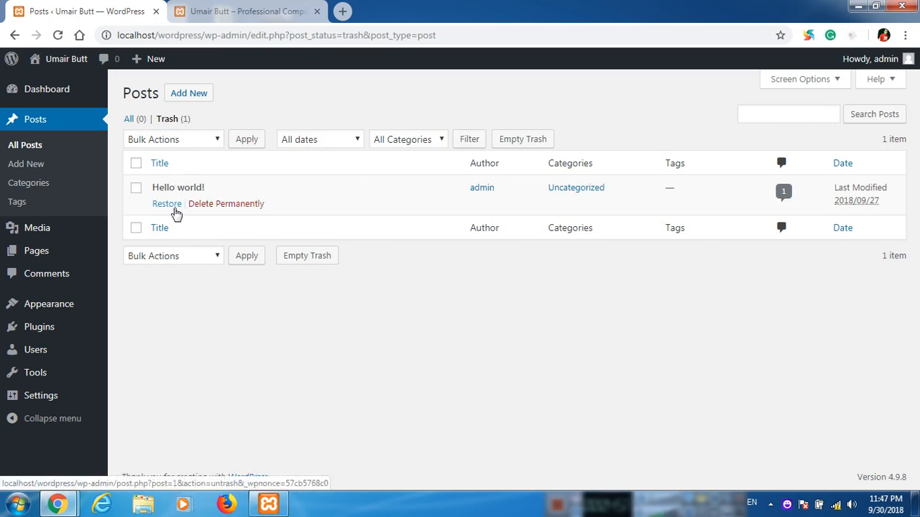
pyautogui.click(175, 210)
pyautogui.click(216, 9)
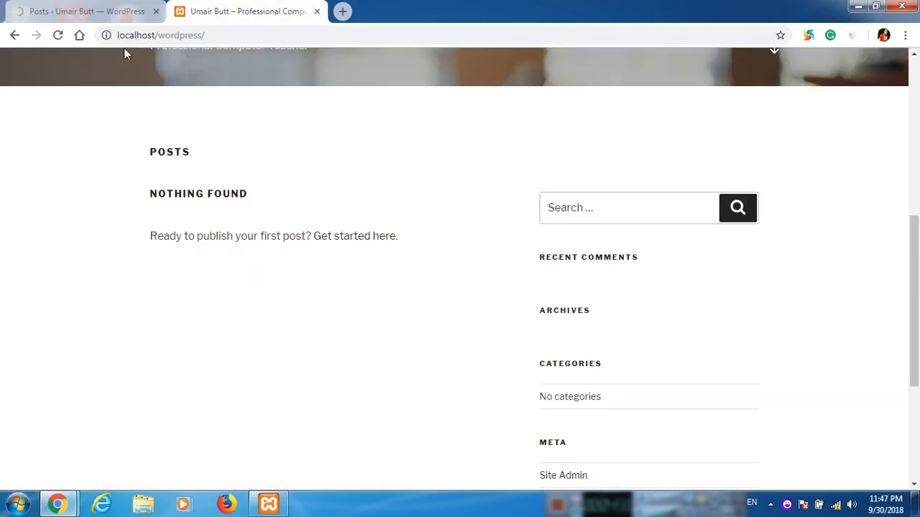
pyautogui.click(57, 38)
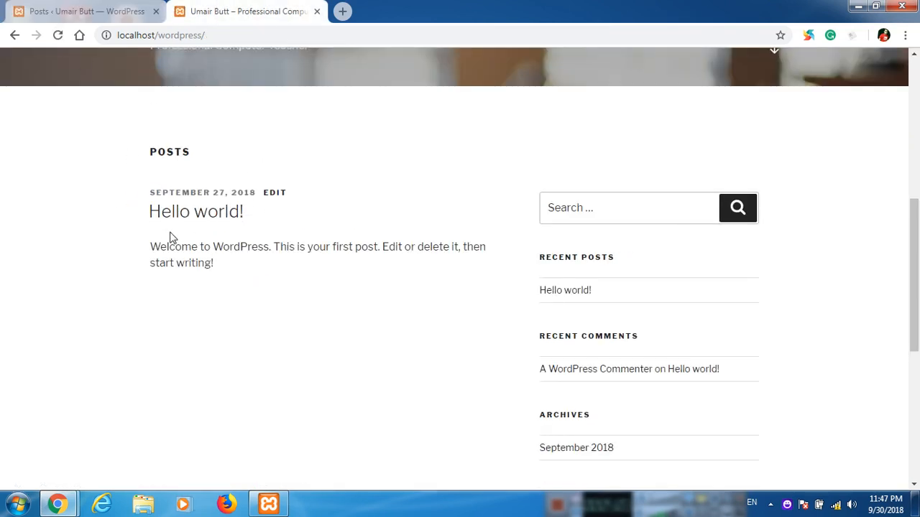
pyautogui.click(91, 8)
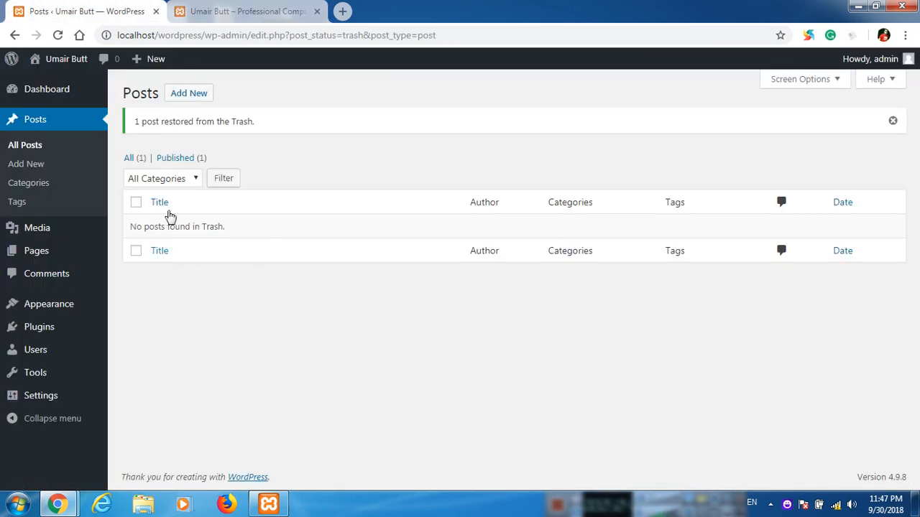
pyautogui.click(142, 160)
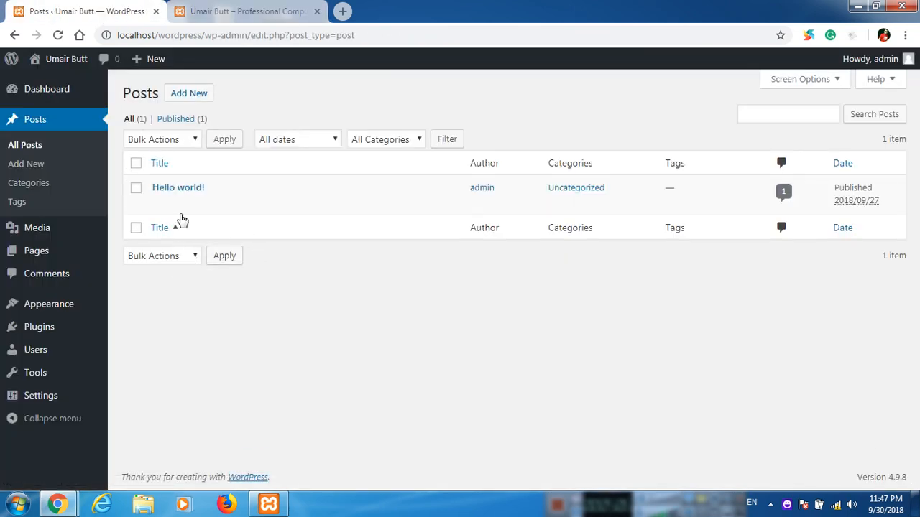
# Trash Hello world! again, delete it permanently from Trash, and confirm on the front page.
pyautogui.click(229, 204)
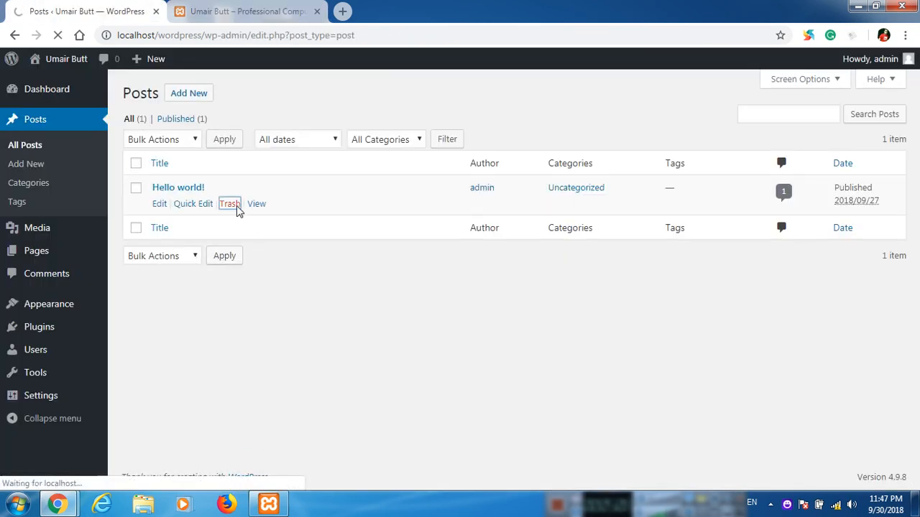
pyautogui.click(171, 161)
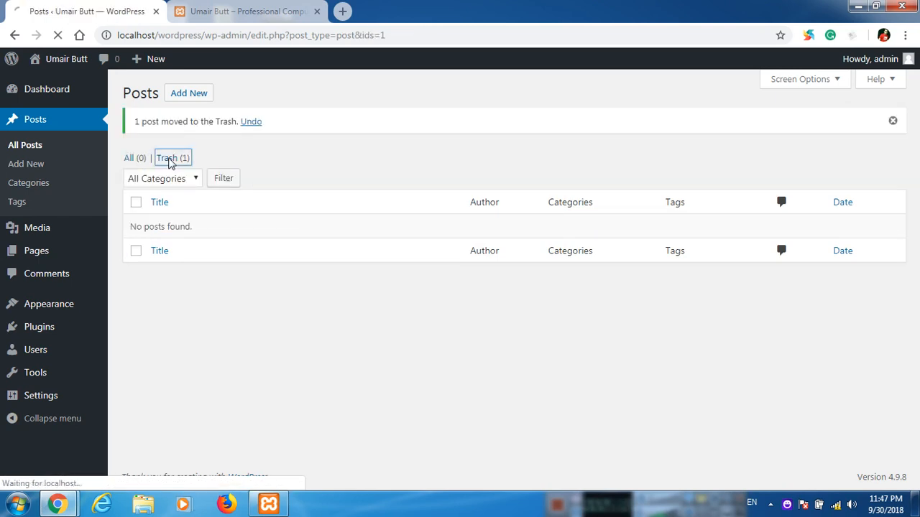
pyautogui.click(209, 204)
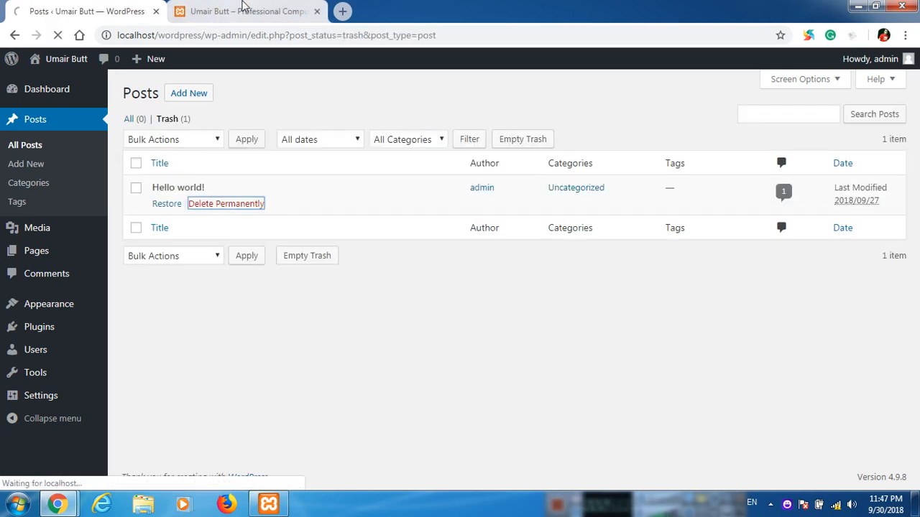
pyautogui.click(243, 9)
pyautogui.click(58, 35)
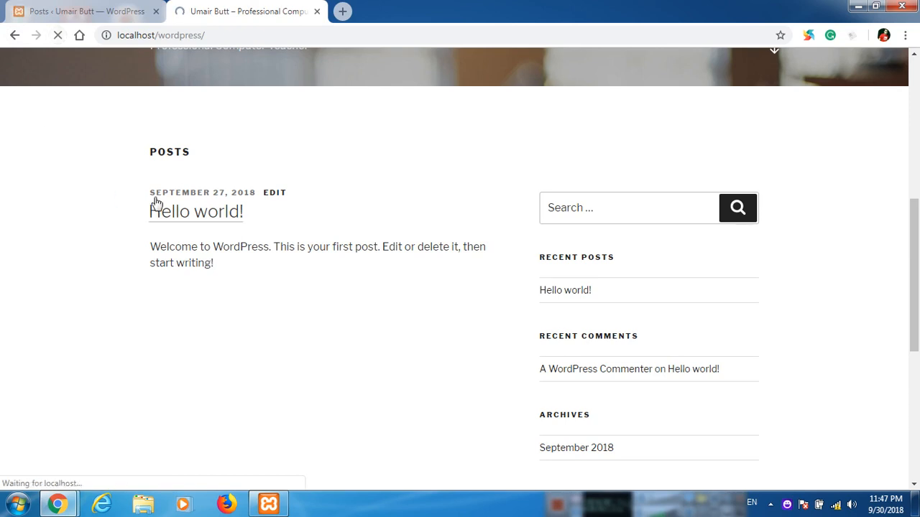
pyautogui.click(78, 10)
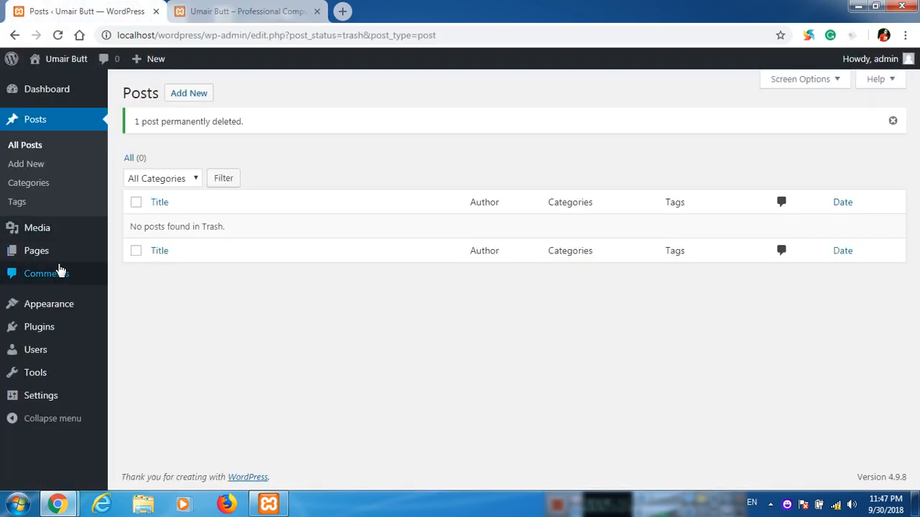
# Move Privacy Policy and Sample Page to the trash with the Move to Trash bulk action.
pyautogui.moveTo(59, 259)
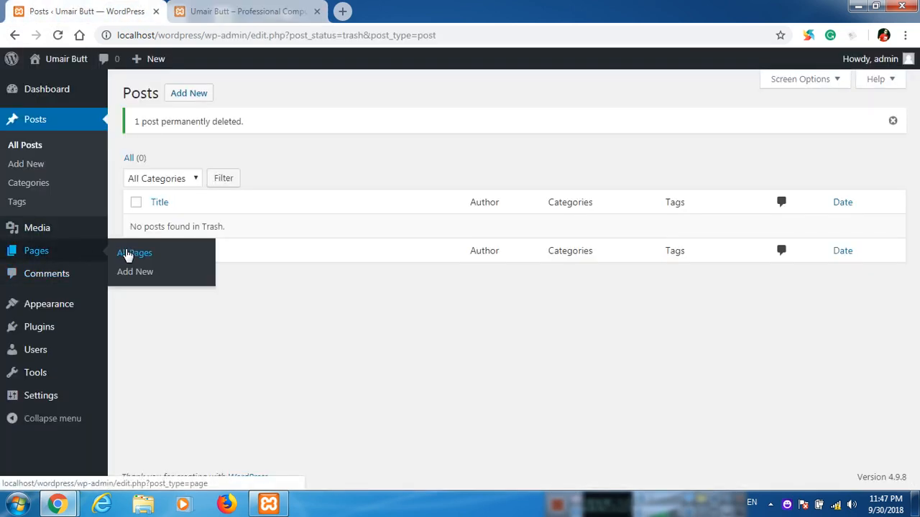
pyautogui.click(127, 254)
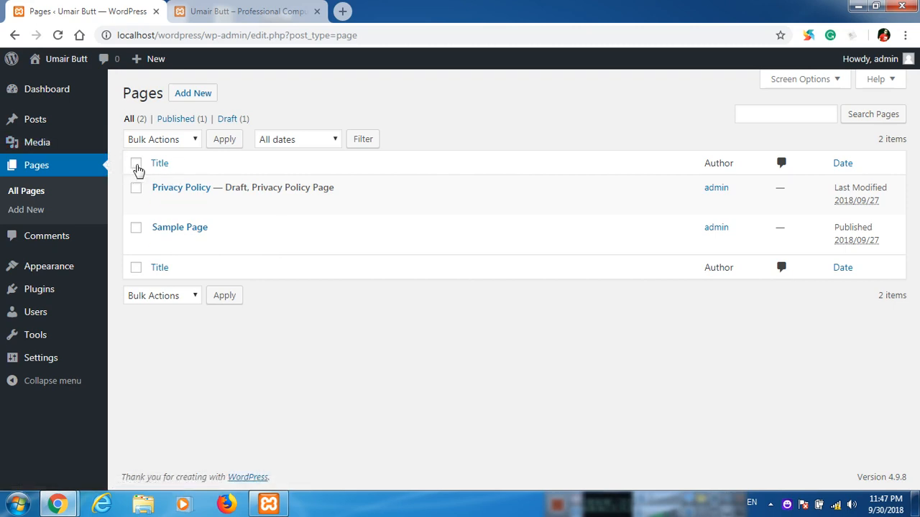
pyautogui.click(137, 164)
pyautogui.click(170, 144)
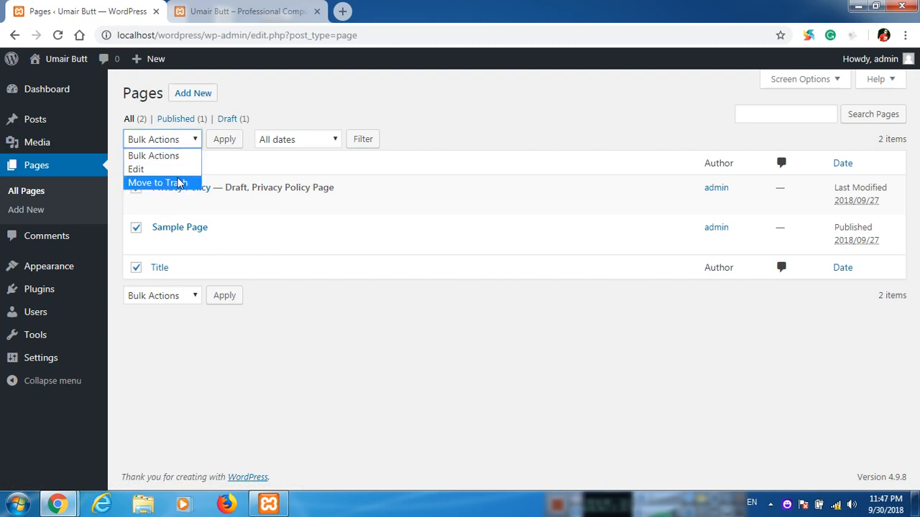
pyautogui.click(178, 182)
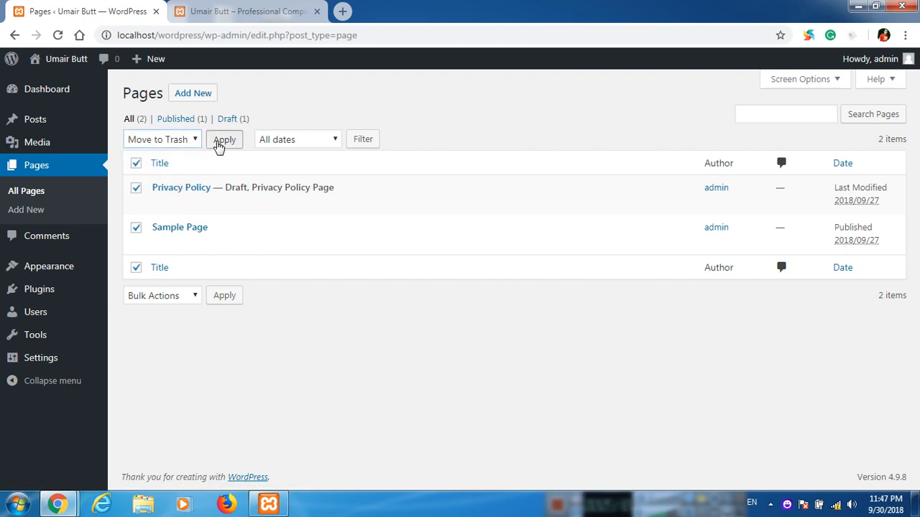
pyautogui.click(218, 143)
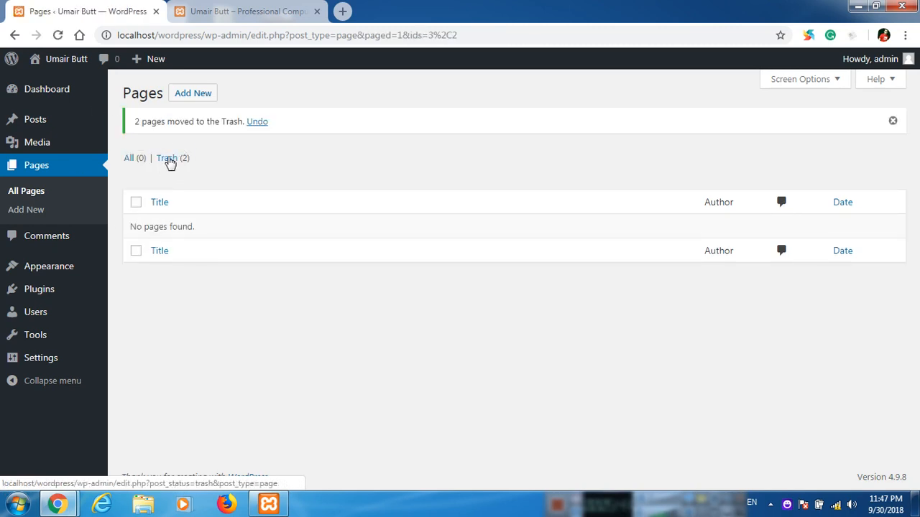
# Permanently delete both trashed pages with the Delete Permanently bulk action, then go to Comments.
pyautogui.click(169, 159)
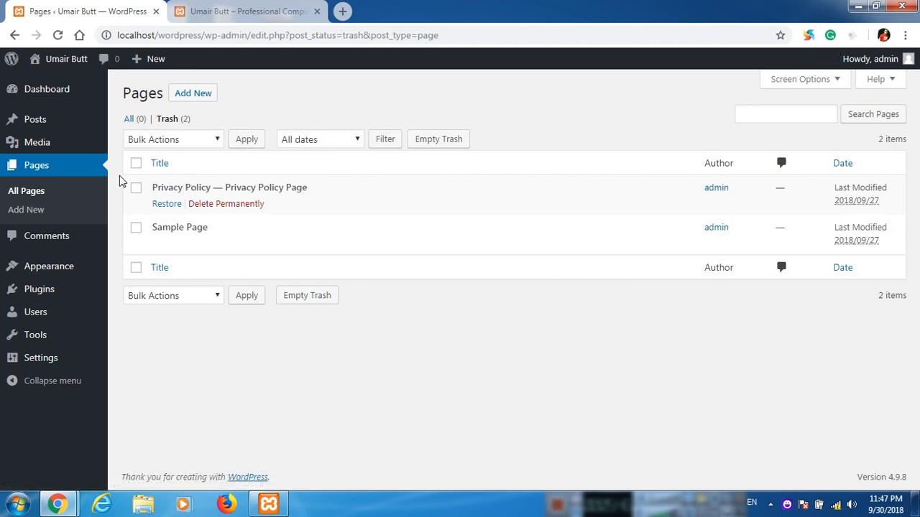
pyautogui.click(136, 163)
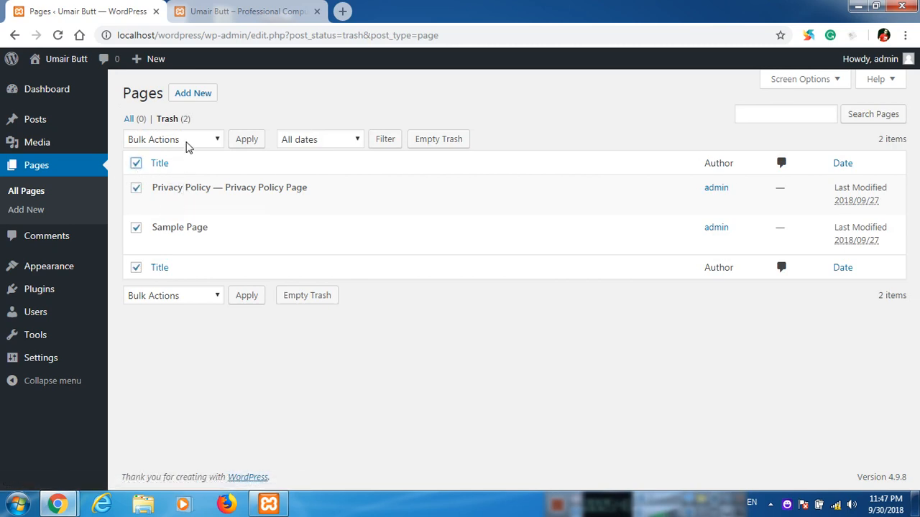
pyautogui.click(188, 142)
pyautogui.click(191, 182)
pyautogui.click(243, 144)
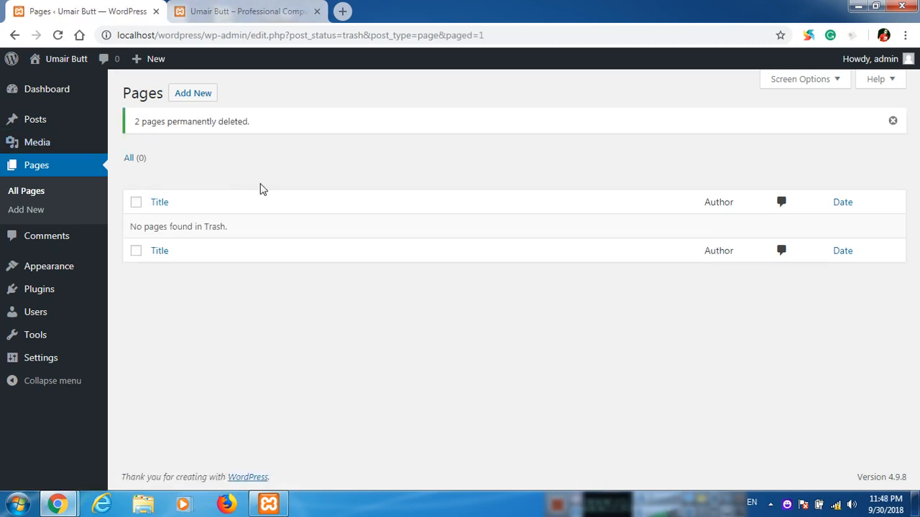
pyautogui.click(80, 245)
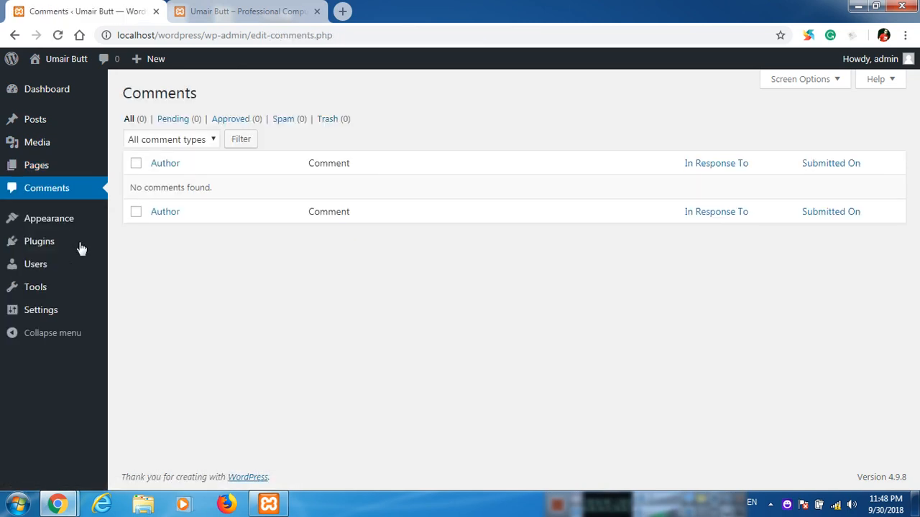
# Delete the Akismet Anti-Spam and Hello Dolly plugins from Installed Plugins, confirming each deletion.
pyautogui.moveTo(89, 249)
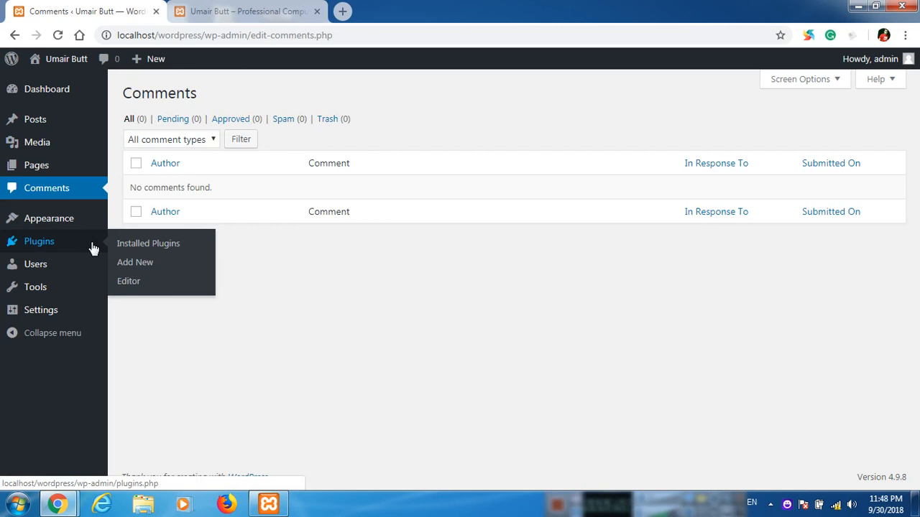
pyautogui.click(142, 244)
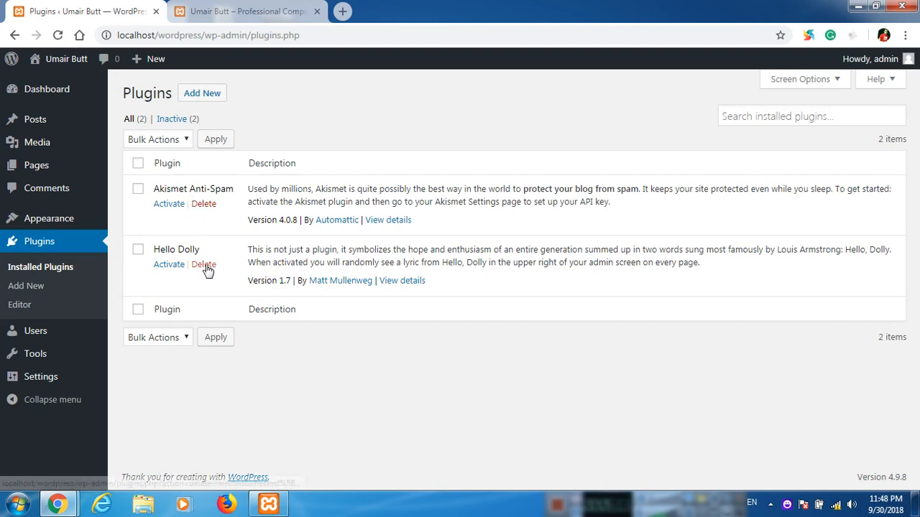
pyautogui.click(205, 205)
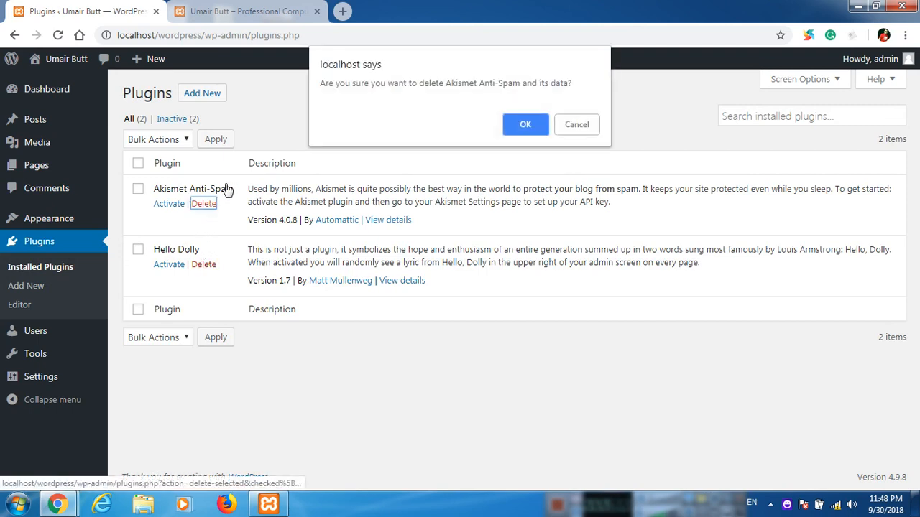
pyautogui.click(530, 124)
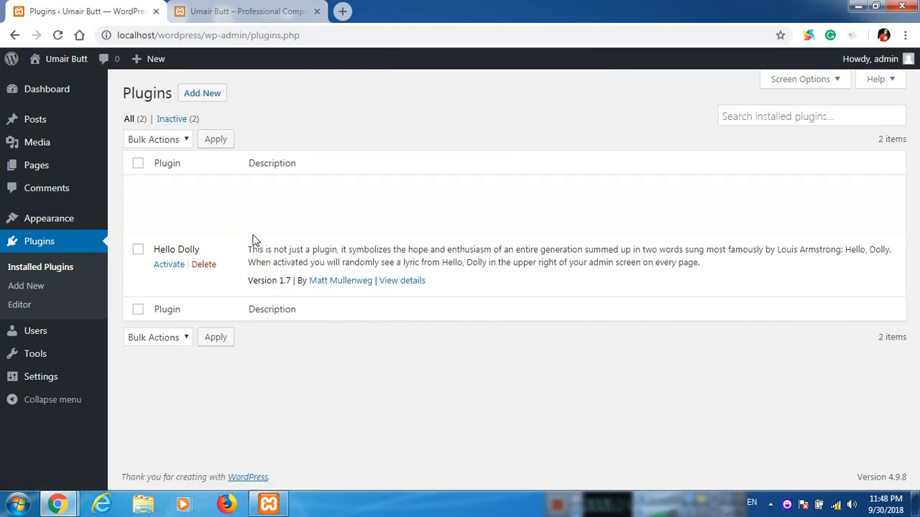
pyautogui.click(204, 230)
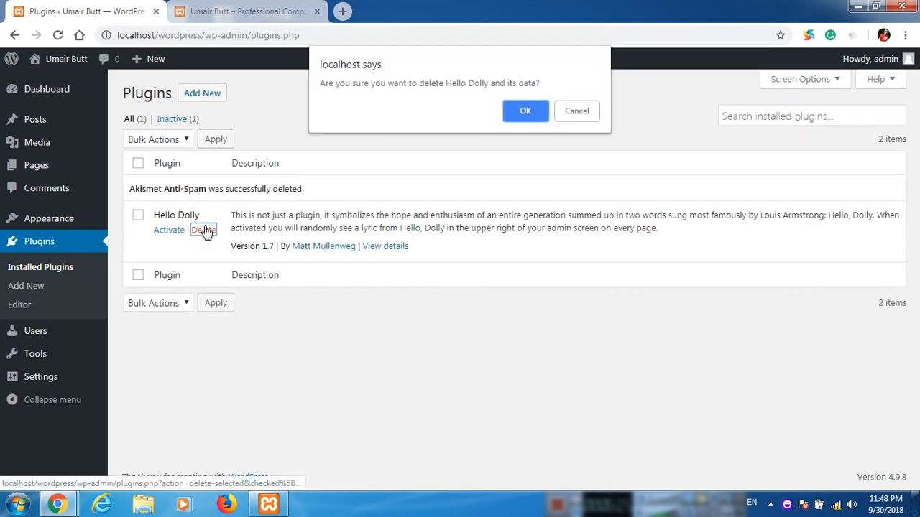
pyautogui.click(542, 116)
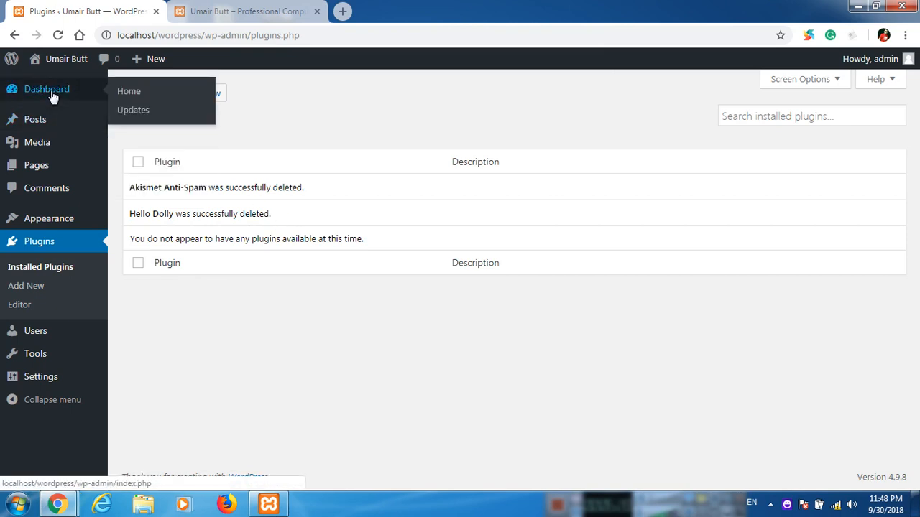
# Go to the admin Dashboard and scroll through its At a Glance, Activity, Quick Draft and news panels.
pyautogui.click(51, 90)
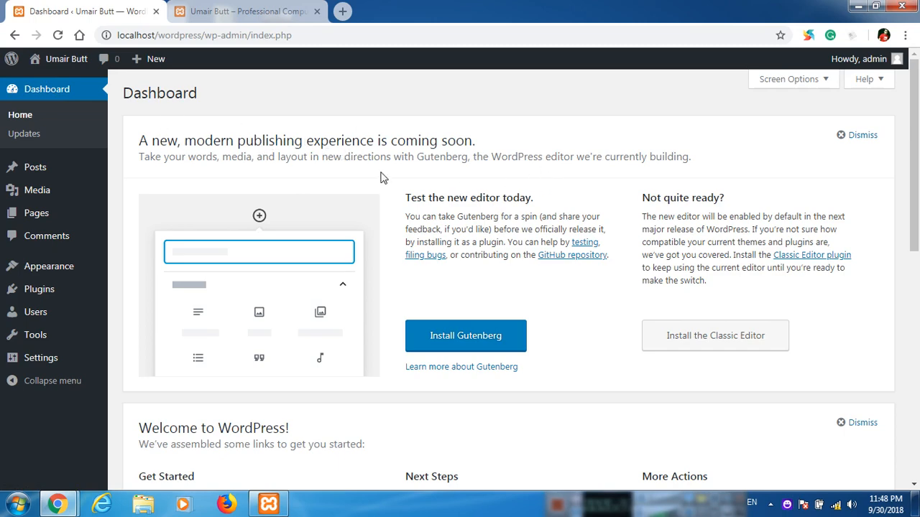
pyautogui.scroll(-3, 383, 220)
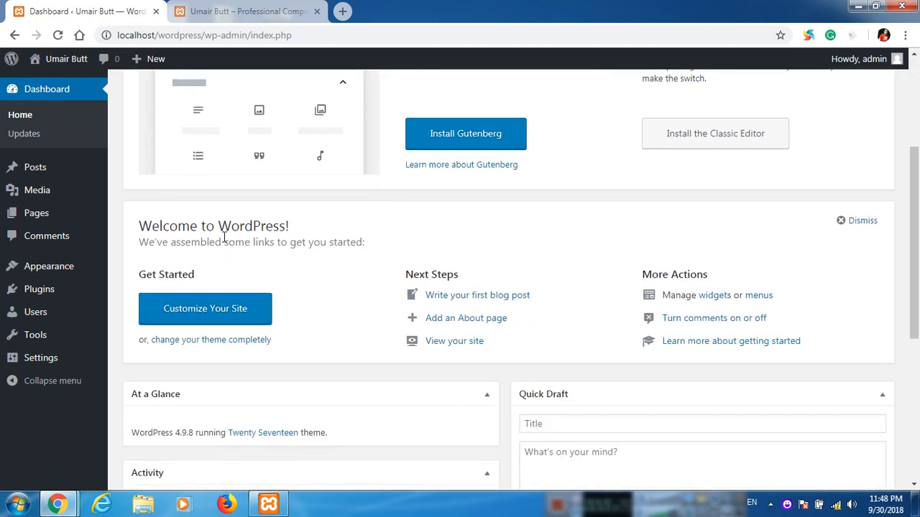
pyautogui.scroll(-2, 224, 238)
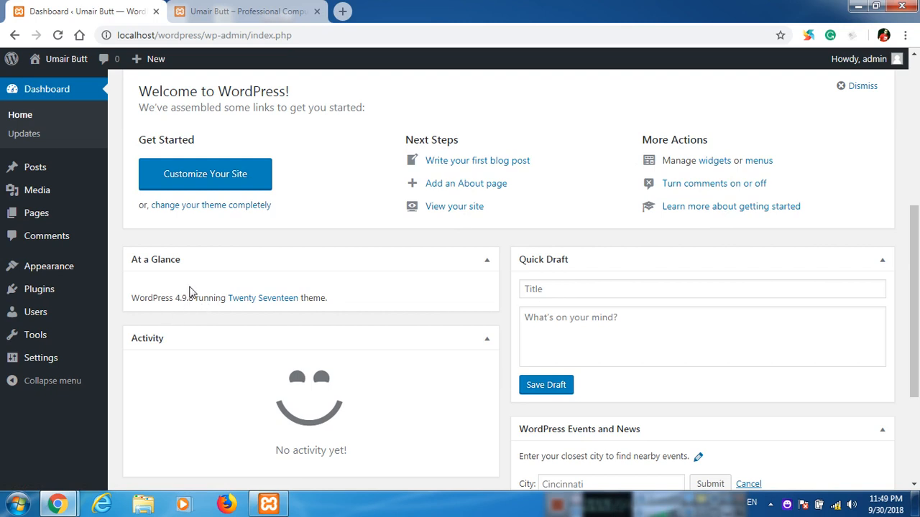
pyautogui.scroll(-1, 190, 291)
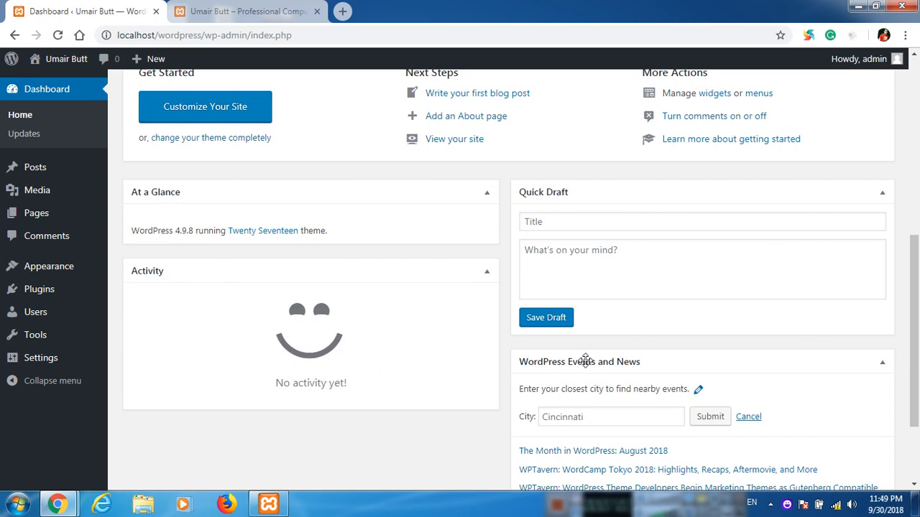
pyautogui.scroll(-2, 606, 367)
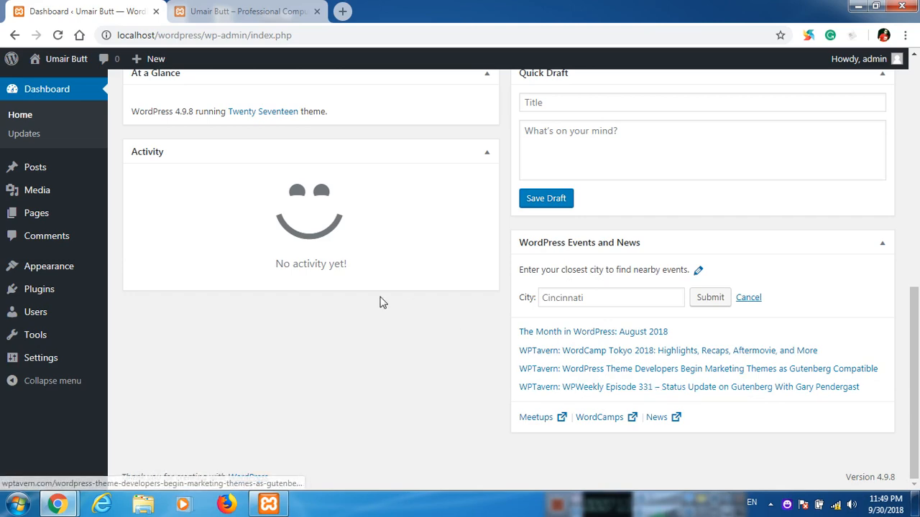
pyautogui.scroll(4, 381, 302)
pyautogui.scroll(3, 381, 301)
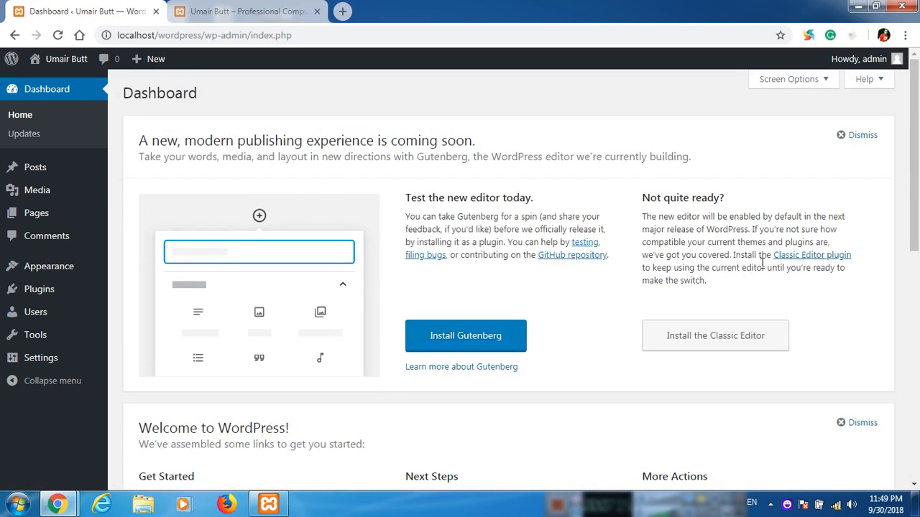
# Untick At a Glance, Activity, Quick Draft, Events and News, Welcome and New Editor in Screen Options.
pyautogui.click(790, 80)
pyautogui.click(167, 107)
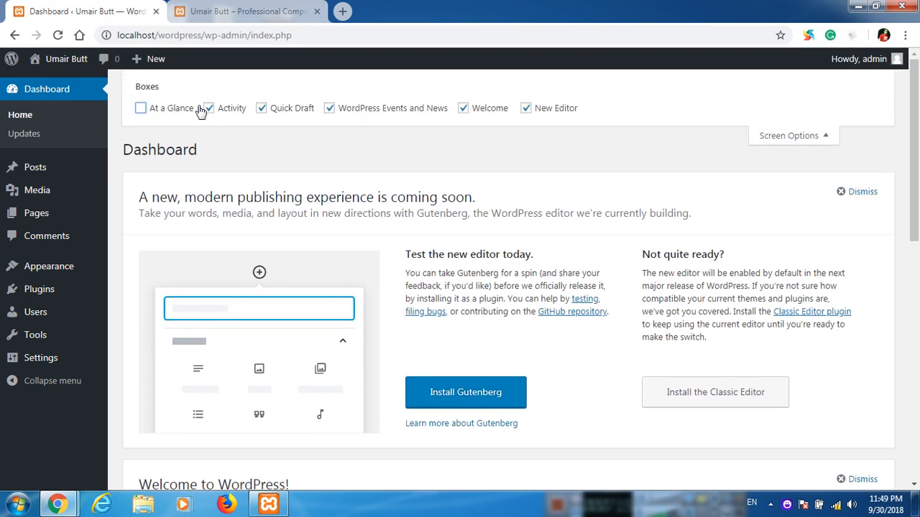
pyautogui.click(206, 109)
pyautogui.click(280, 111)
pyautogui.click(344, 114)
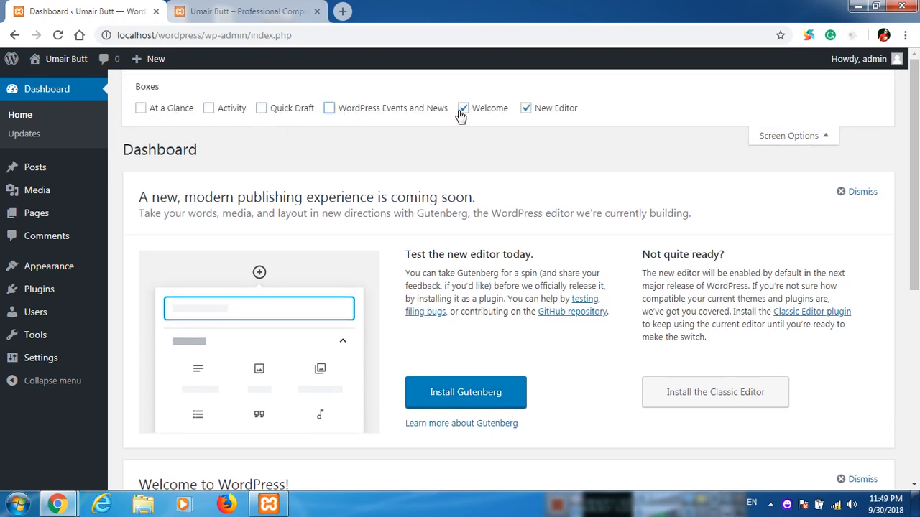
pyautogui.click(462, 109)
pyautogui.click(552, 115)
pyautogui.click(833, 138)
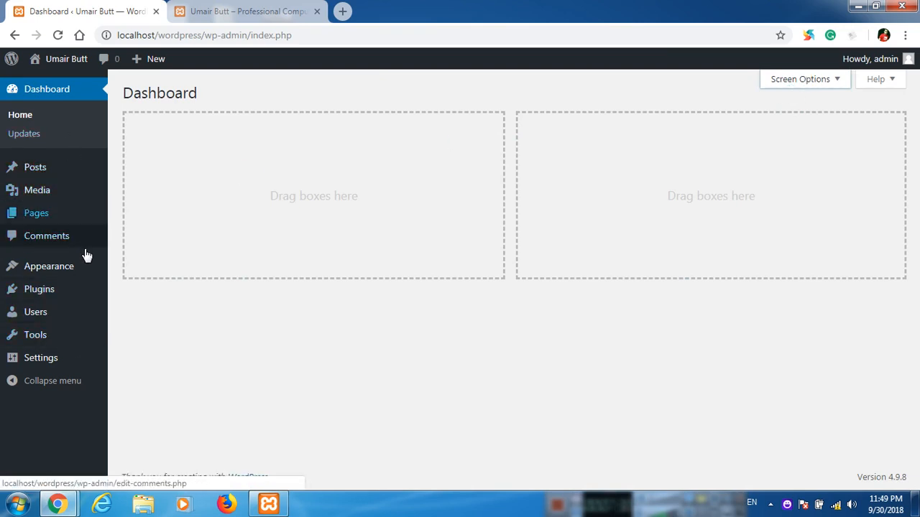
pyautogui.moveTo(92, 268)
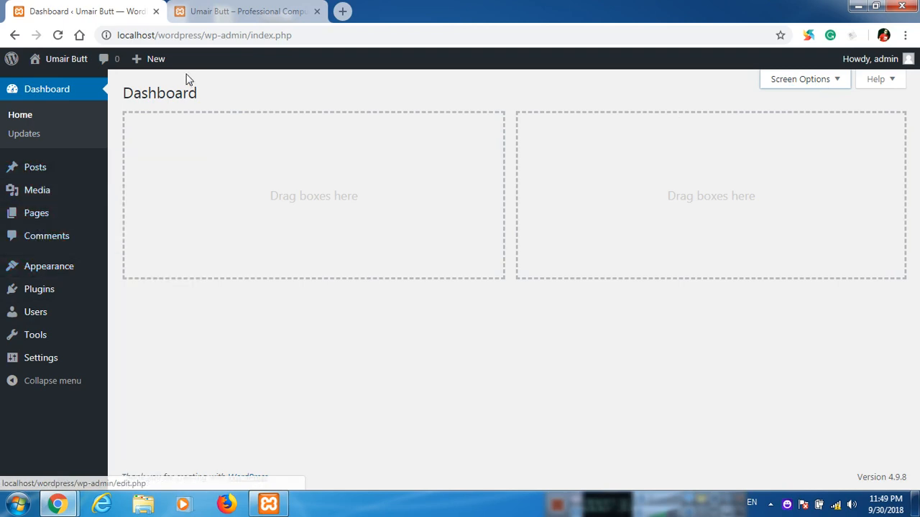
pyautogui.moveTo(151, 65)
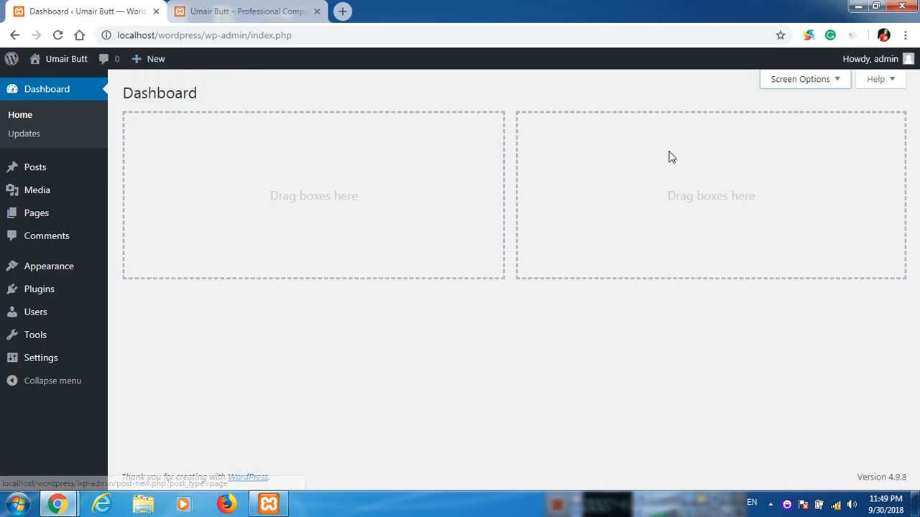
# Re-tick all six Dashboard boxes in Screen Options, from At a Glance to New Editor.
pyautogui.click(795, 87)
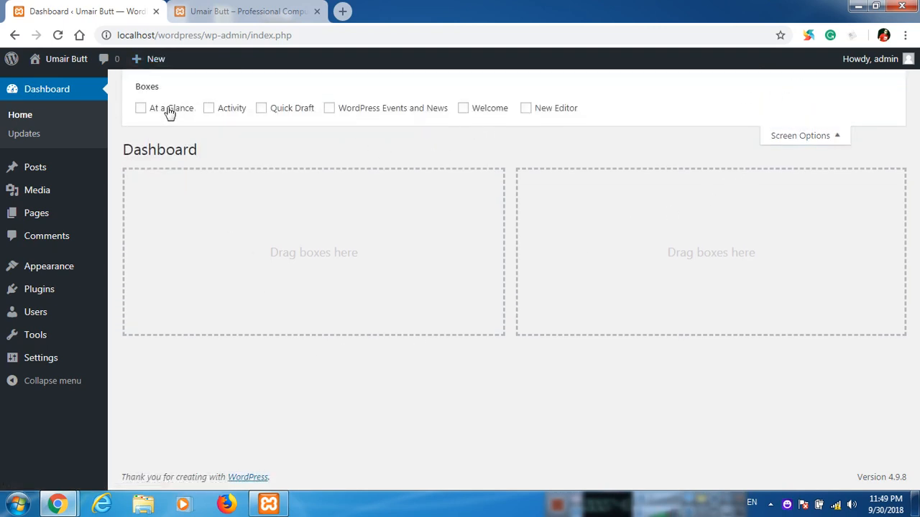
pyautogui.click(169, 109)
pyautogui.click(231, 108)
pyautogui.click(280, 109)
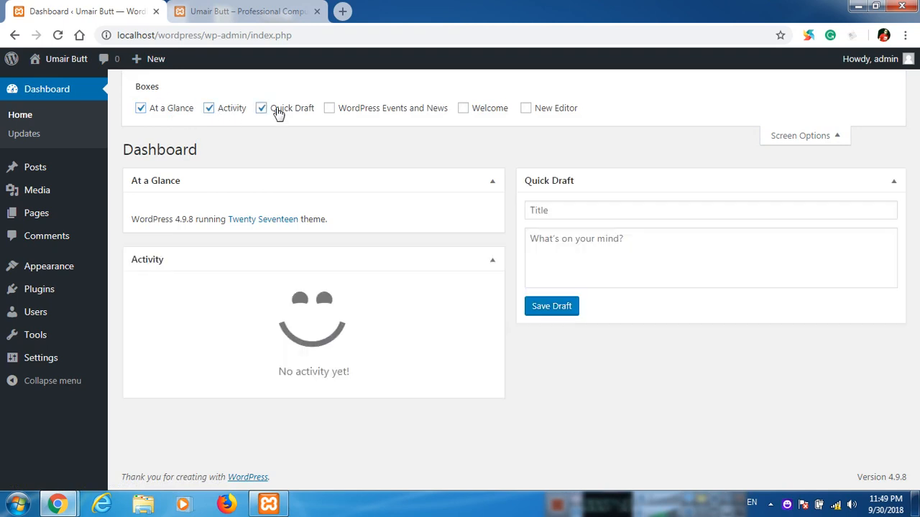
pyautogui.click(352, 109)
pyautogui.click(474, 117)
pyautogui.click(552, 113)
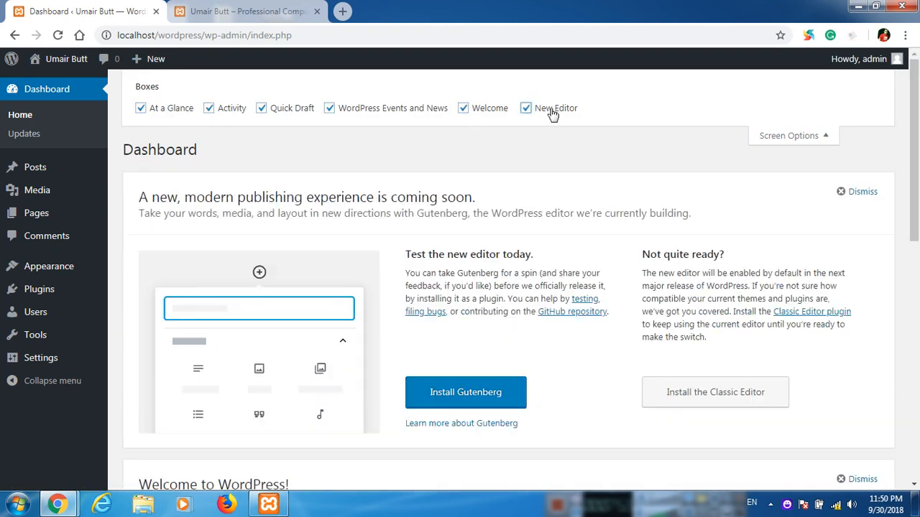
# Open Dashboard > Updates to check WordPress, plugins and themes are current.
pyautogui.click(799, 139)
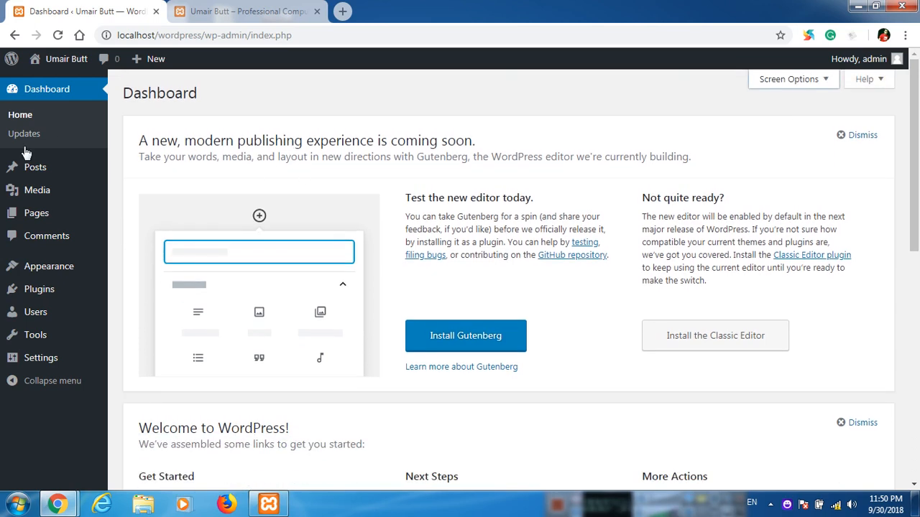
pyautogui.moveTo(81, 169)
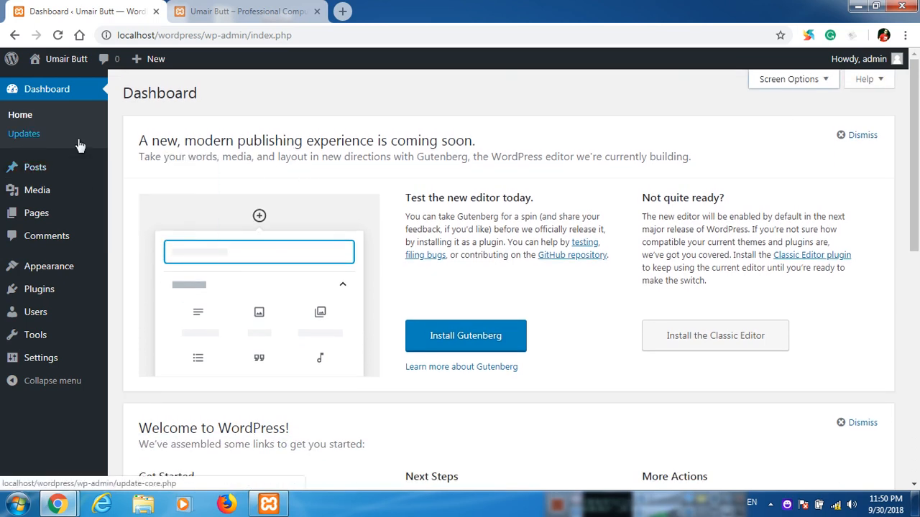
pyautogui.click(77, 142)
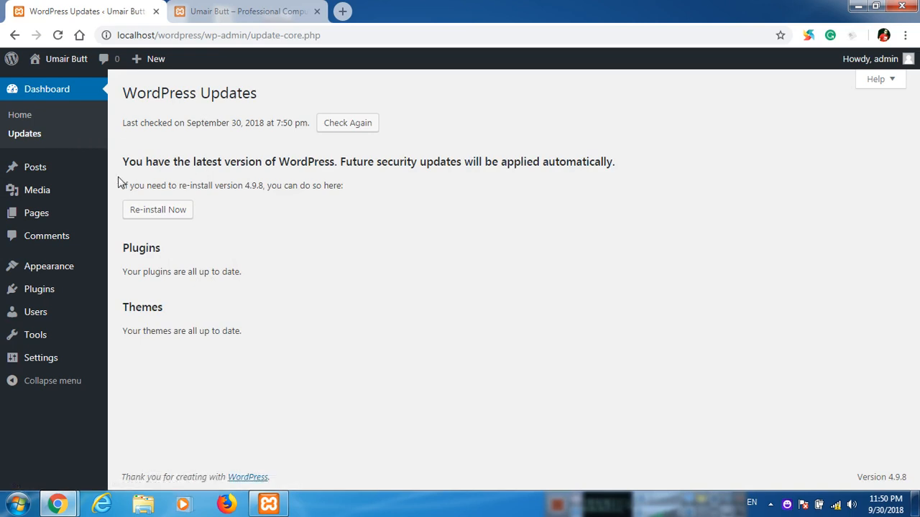
# Open Posts > All Posts, which shows 'No posts found.'.
pyautogui.moveTo(65, 181)
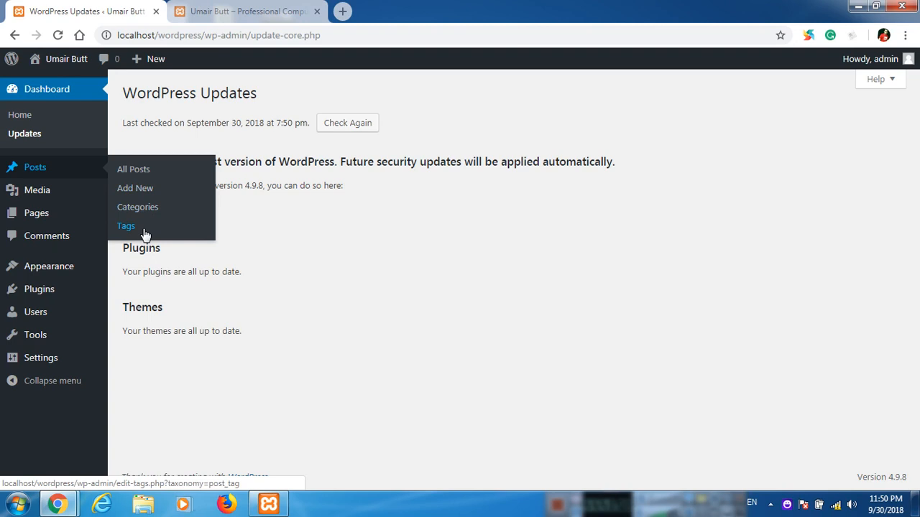
pyautogui.click(146, 173)
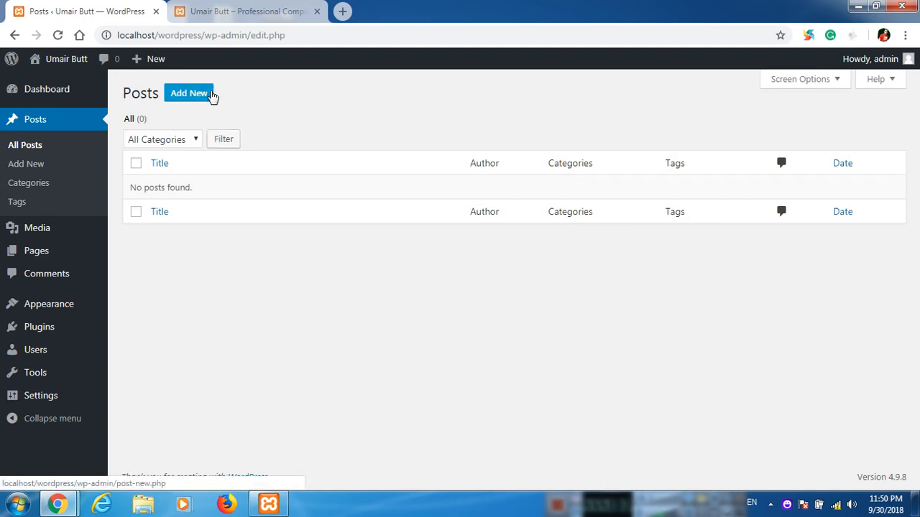
# Glance at the site's front page in the other browser tab, then return to the admin.
pyautogui.moveTo(81, 312)
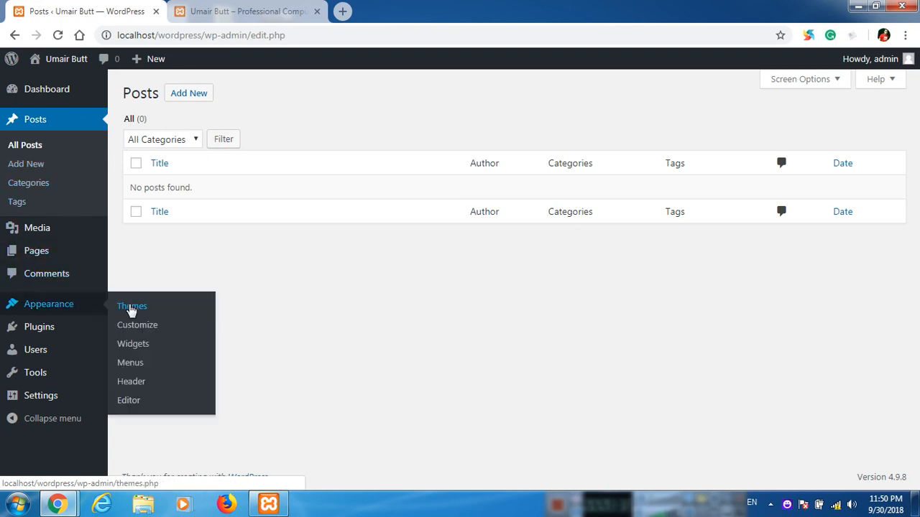
pyautogui.click(232, 10)
pyautogui.scroll(1, 2, 336)
pyautogui.scroll(5, 3, 336)
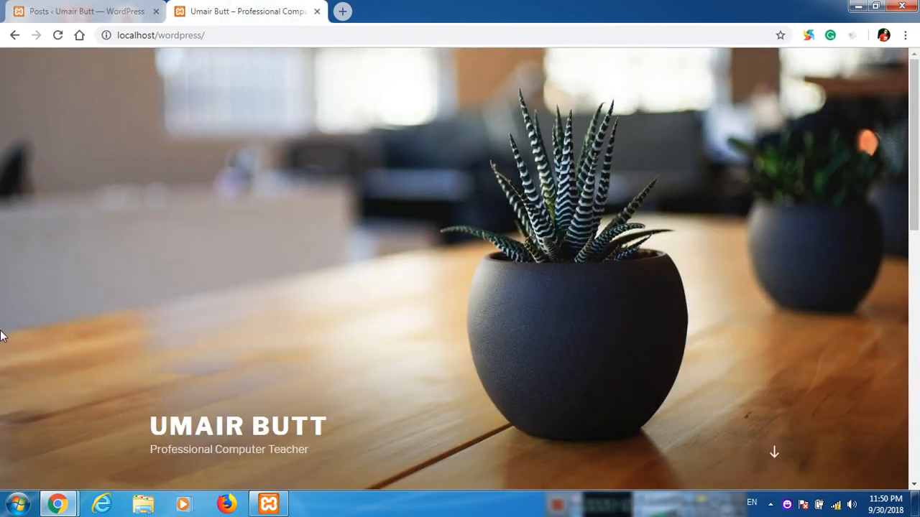
pyautogui.click(82, 8)
# Open Appearance > Themes with Twenty Seventeen active, then go to Add New themes.
pyautogui.moveTo(82, 312)
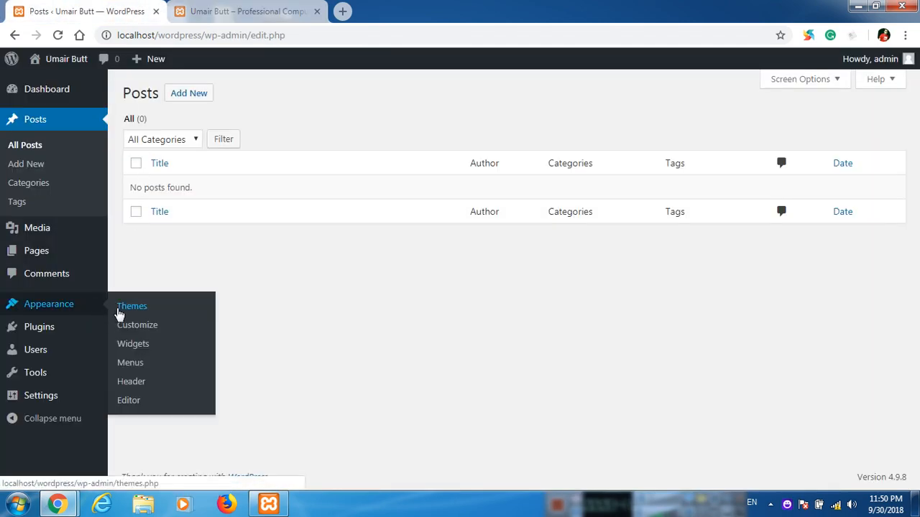
pyautogui.click(148, 310)
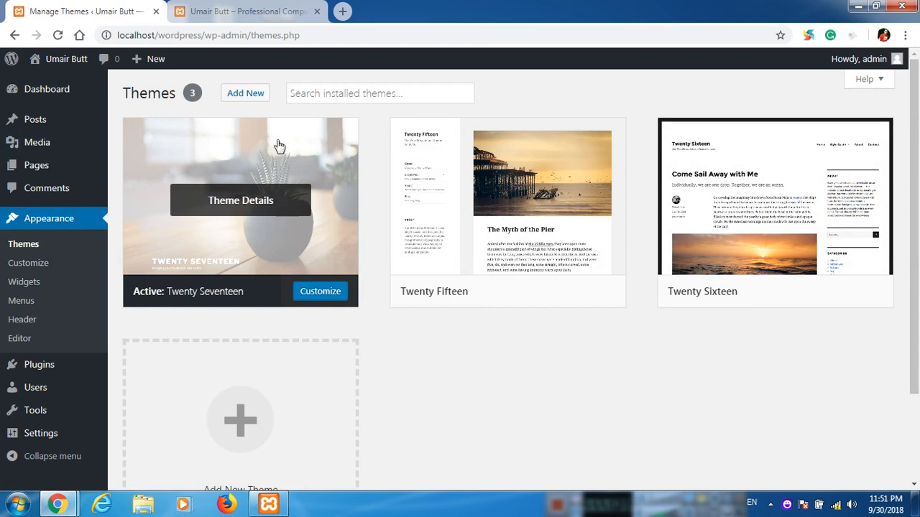
pyautogui.click(257, 99)
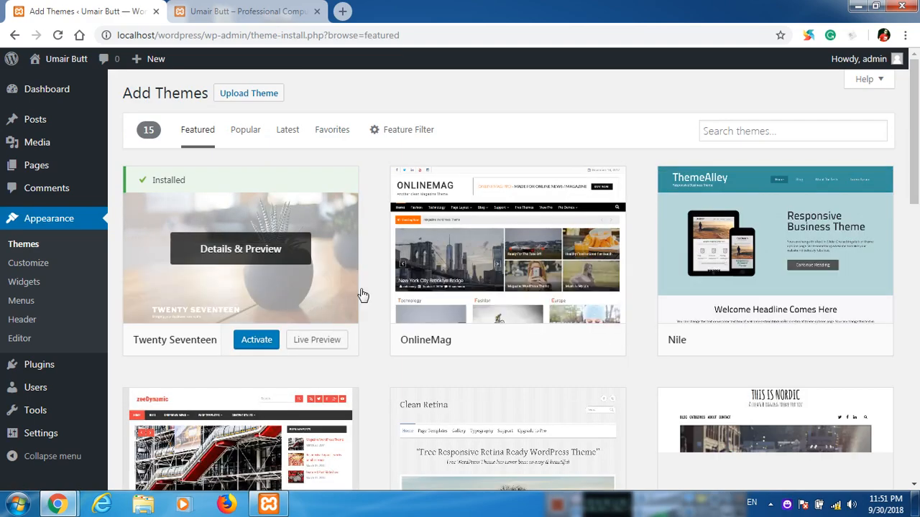
# Browse the Featured, then Popular, then Latest theme lists in the theme directory.
pyautogui.scroll(-5, 361, 295)
pyautogui.scroll(-4, 387, 277)
pyautogui.scroll(9, 388, 277)
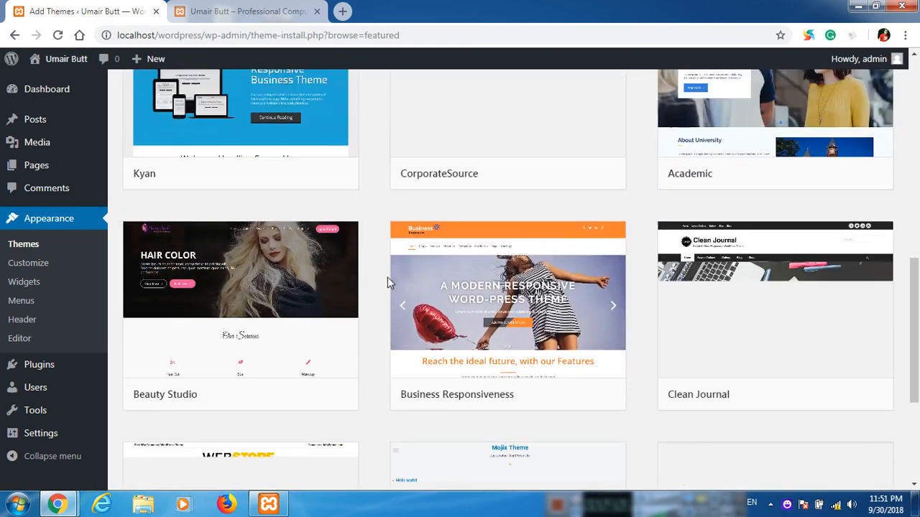
pyautogui.click(246, 130)
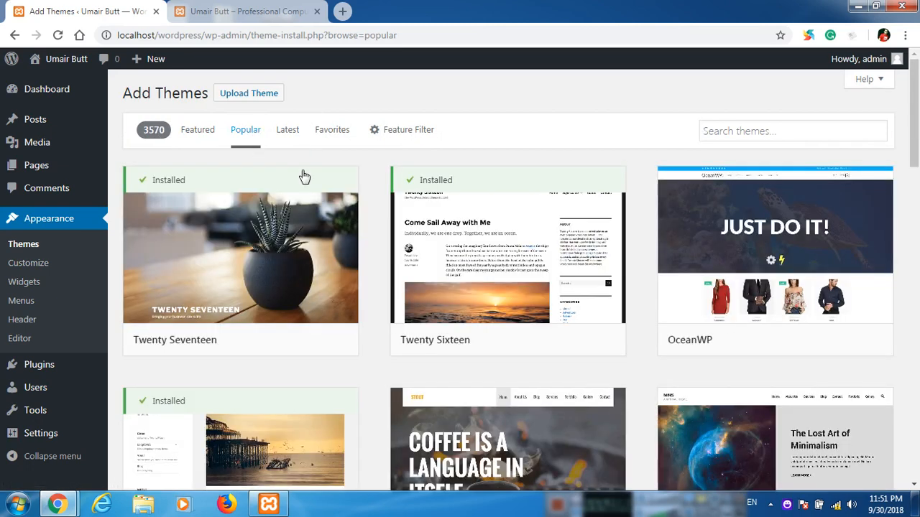
pyautogui.click(288, 132)
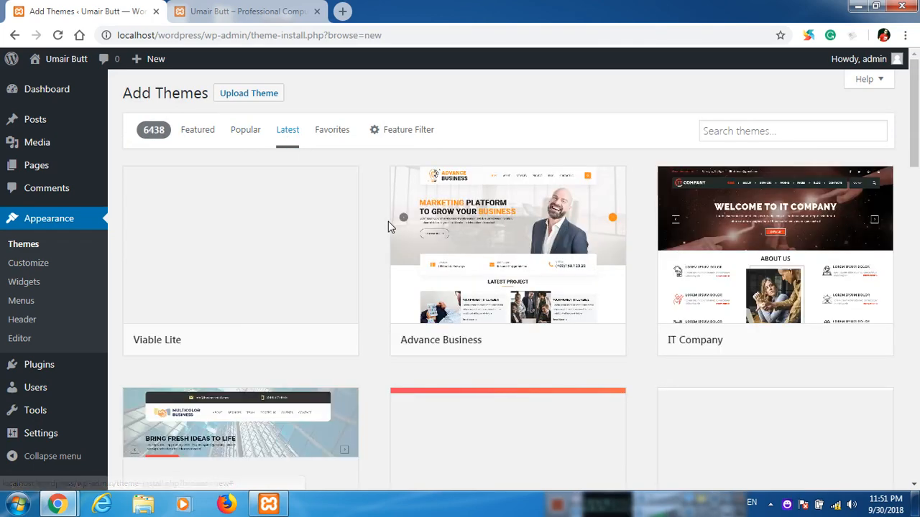
pyautogui.scroll(-3, 369, 248)
pyautogui.scroll(3, 370, 250)
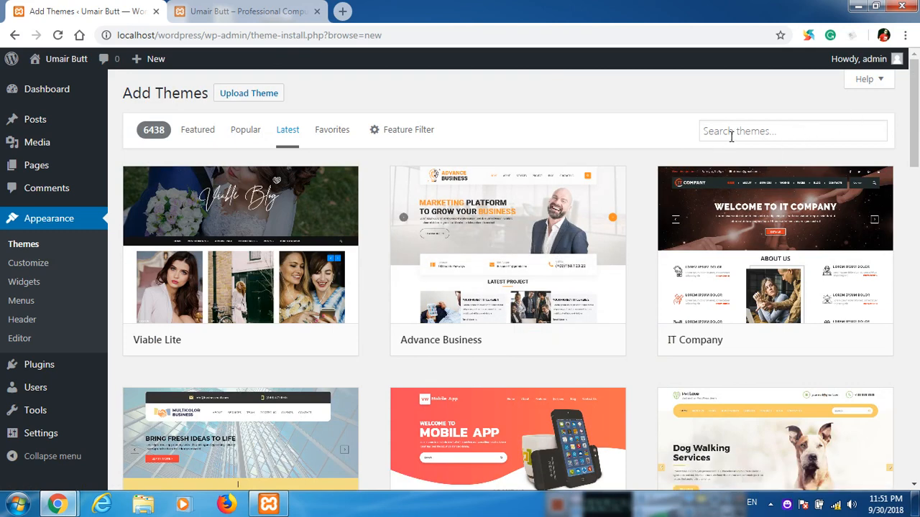
# Search the theme directory for green, then blog, classified and shop.
pyautogui.click(731, 135)
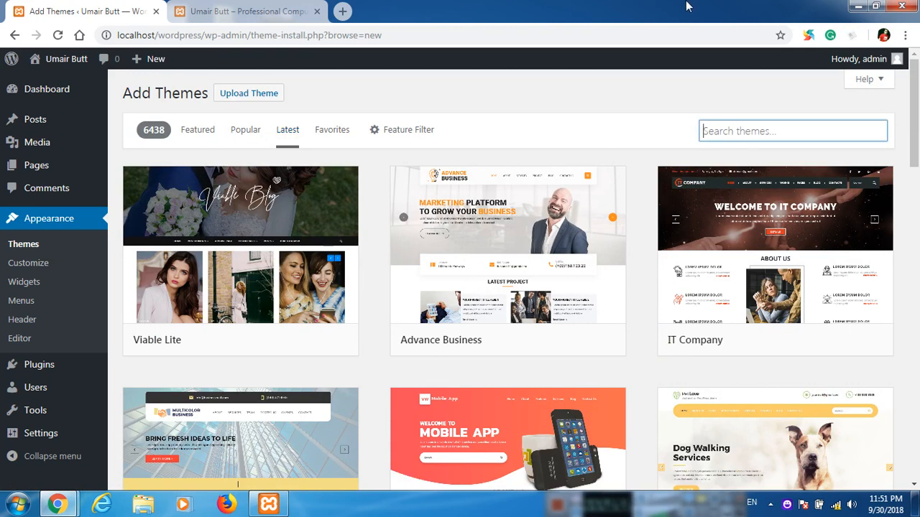
pyautogui.write('green')
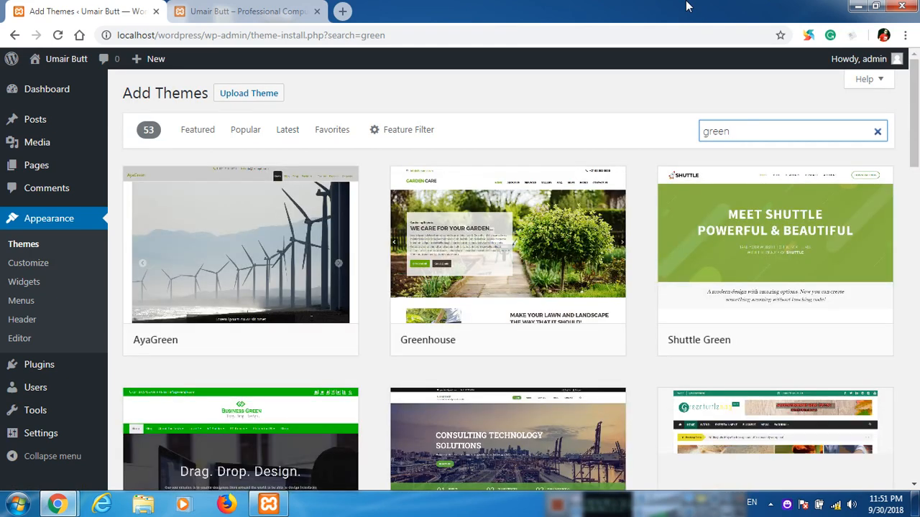
pyautogui.hotkey('ctrl', 'a')
pyautogui.write('blog')
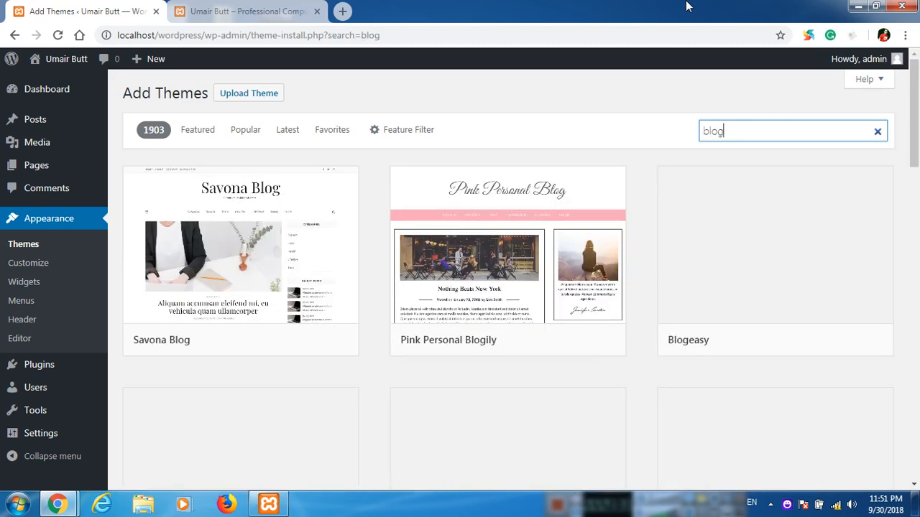
pyautogui.hotkey('ctrl', 'a')
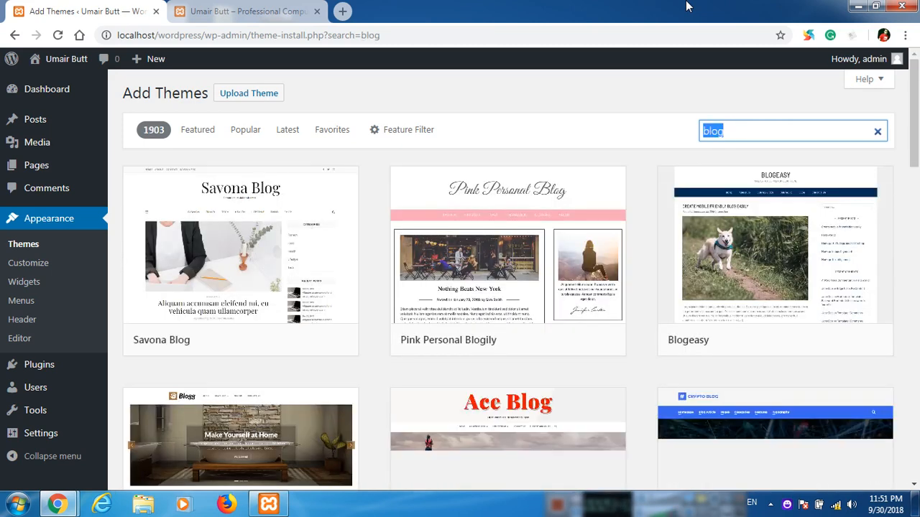
pyautogui.write('classified')
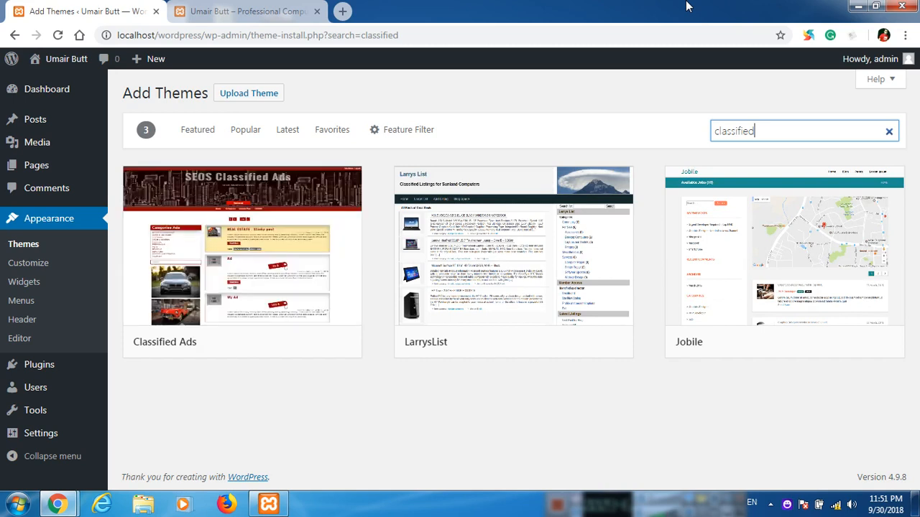
pyautogui.hotkey('ctrl', 'a')
pyautogui.write('shop')
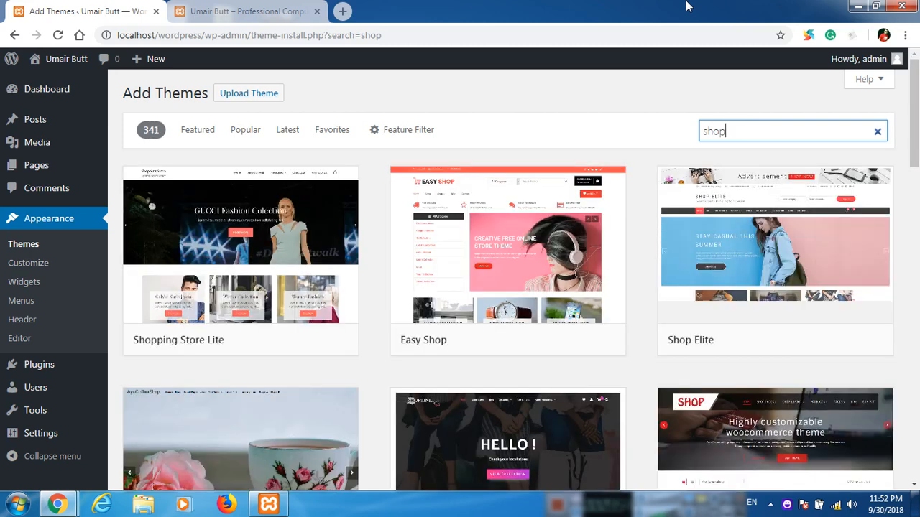
# Scroll through the shop results, then replace the search term with 'hueman'.
pyautogui.scroll(-1, 431, 238)
pyautogui.scroll(-2, 434, 236)
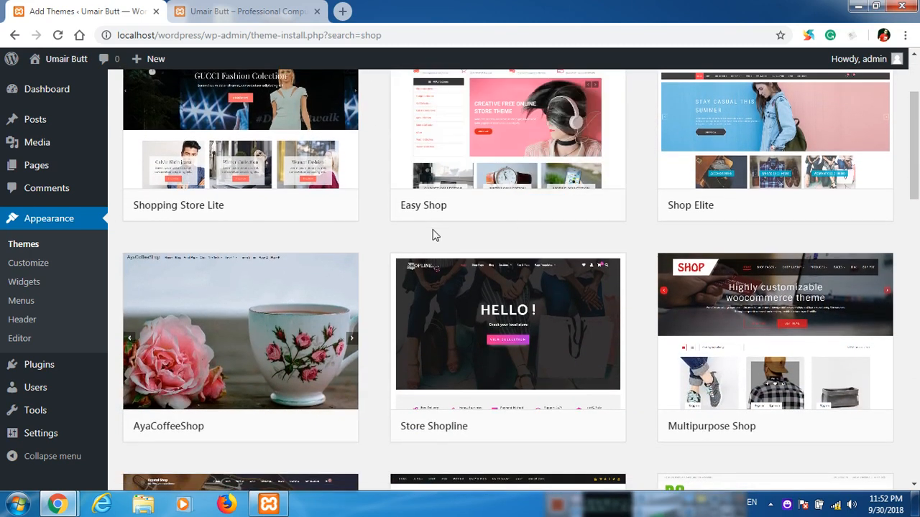
pyautogui.scroll(-5, 434, 236)
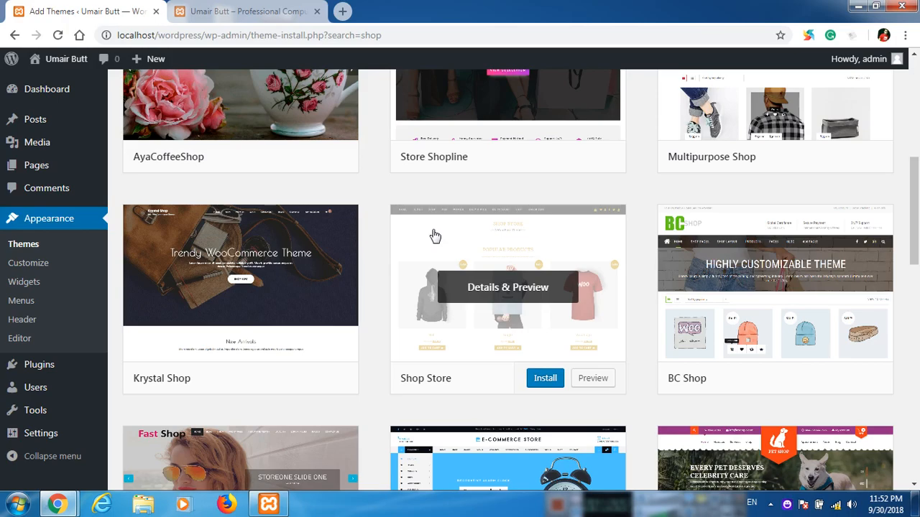
pyautogui.scroll(-4, 434, 236)
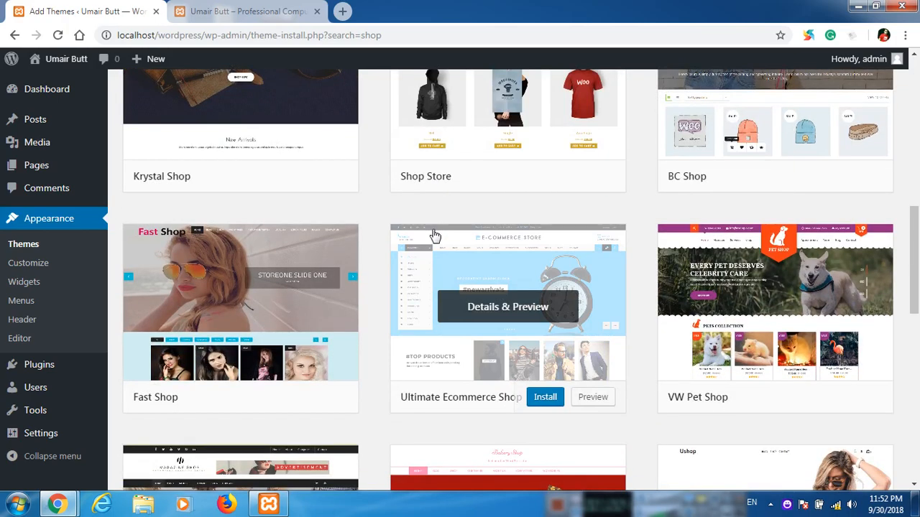
pyautogui.scroll(9, 435, 235)
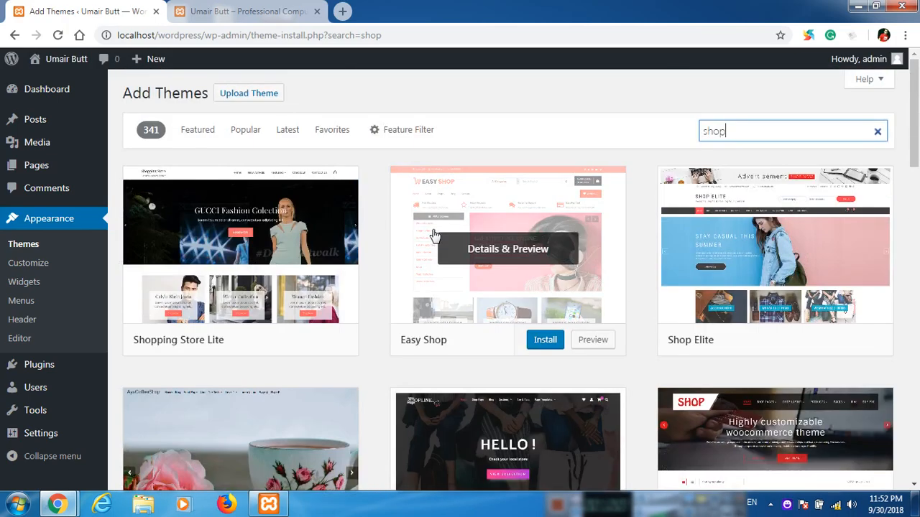
pyautogui.moveTo(732, 138); pyautogui.dragTo(703, 130)
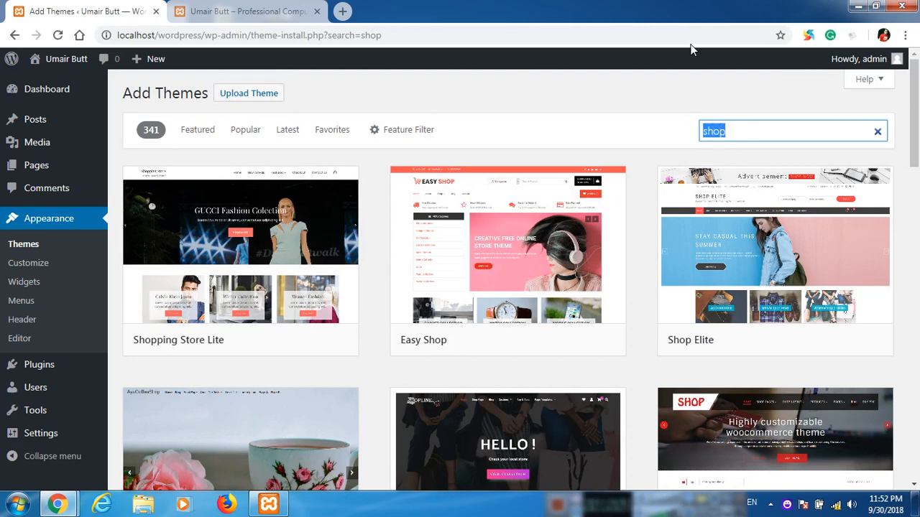
pyautogui.write('man')
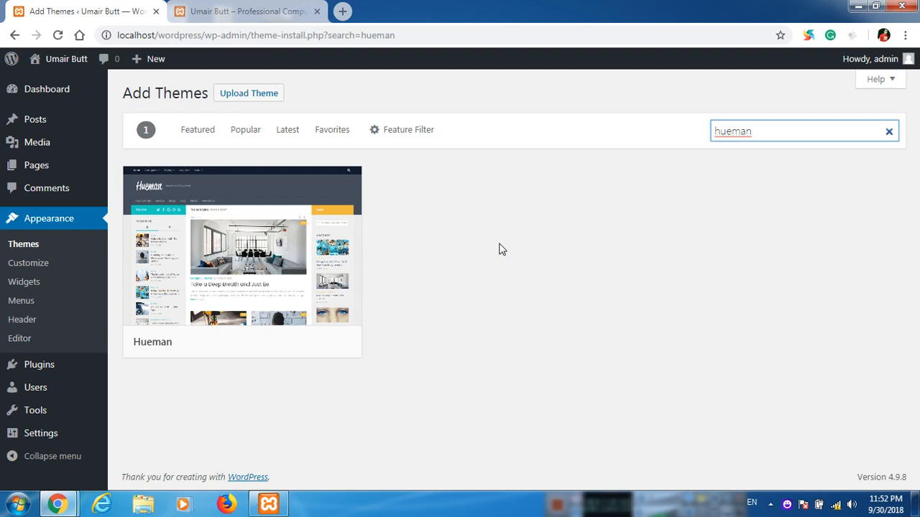
# Install the Hueman theme from the search result and activate it.
pyautogui.moveTo(294, 274)
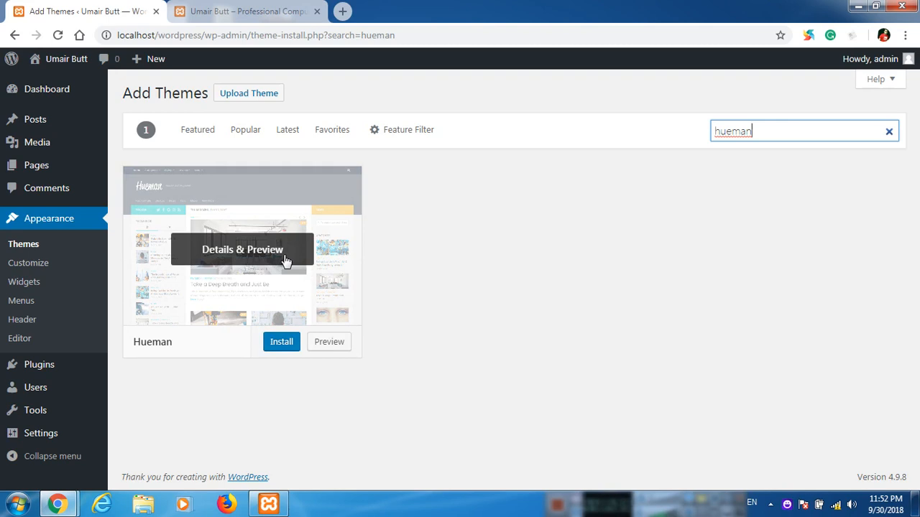
pyautogui.click(290, 349)
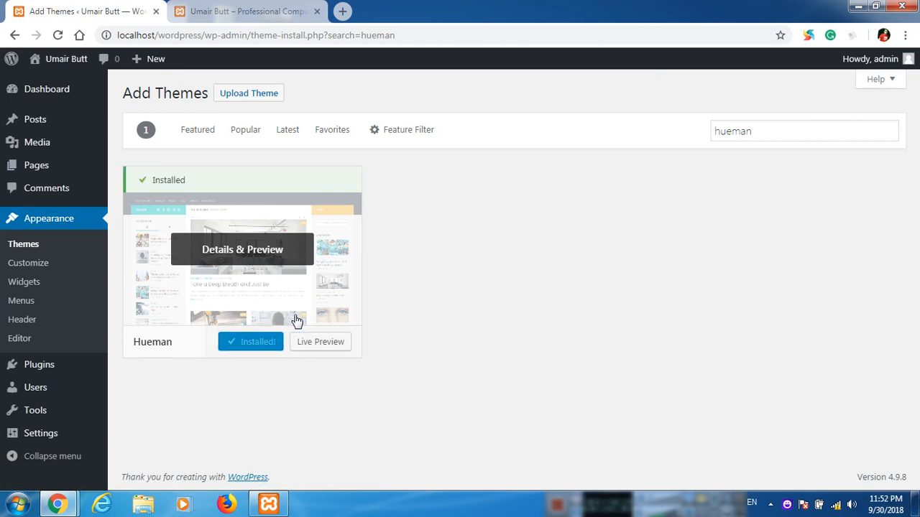
pyautogui.click(254, 342)
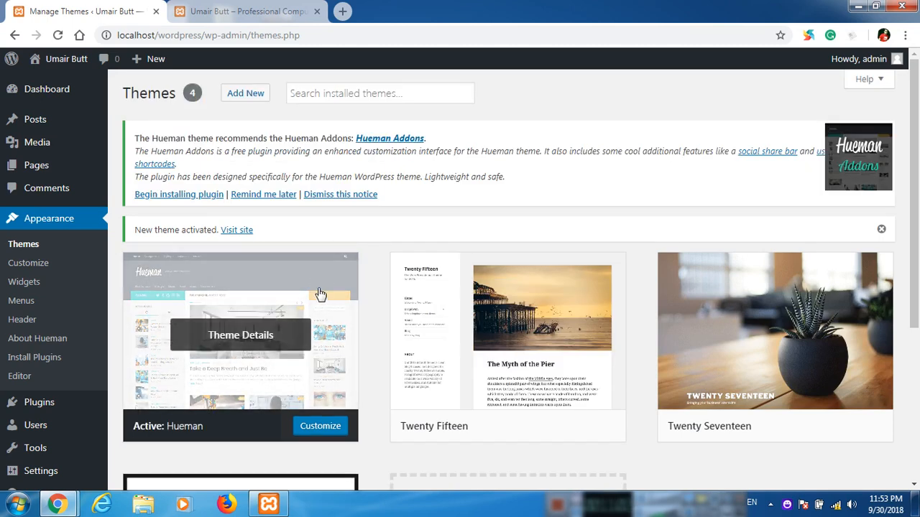
pyautogui.click(261, 11)
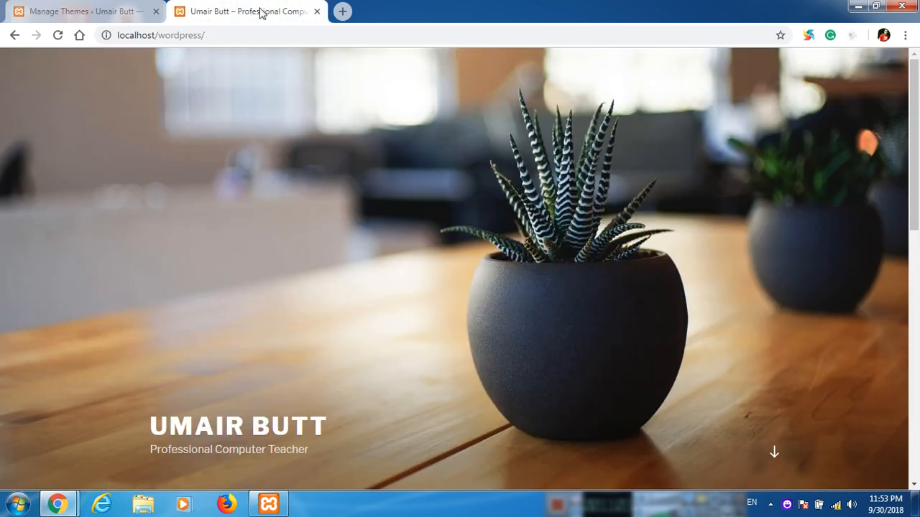
# Reload the front page to inspect the Hueman layout, then return to the admin Themes tab.
pyautogui.click(58, 41)
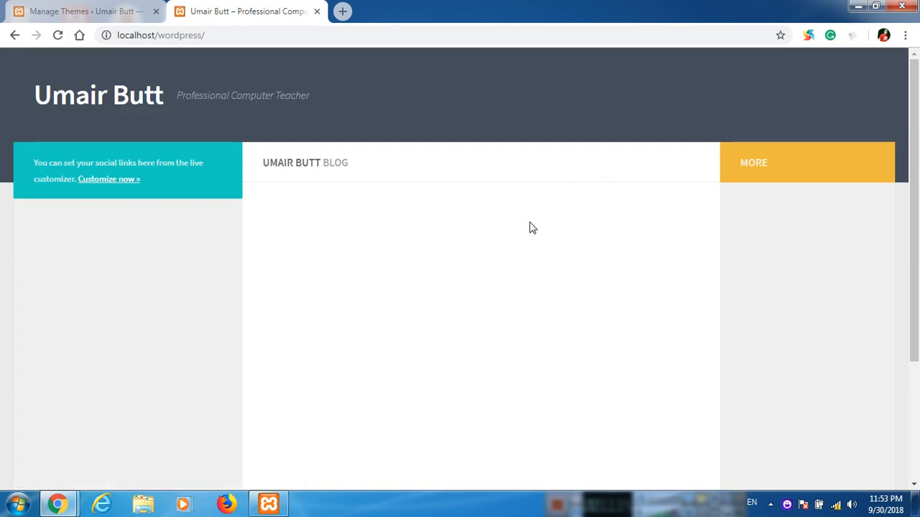
pyautogui.scroll(-2, 731, 269)
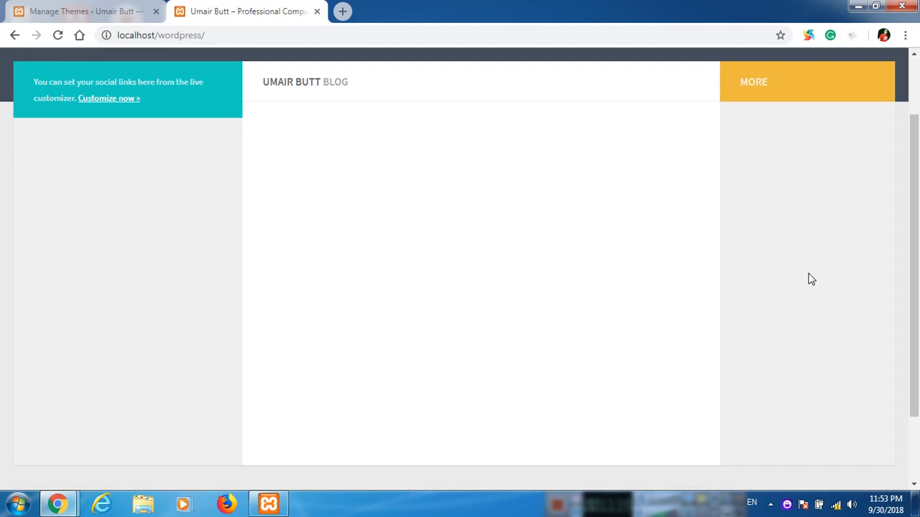
pyautogui.scroll(2, 134, 345)
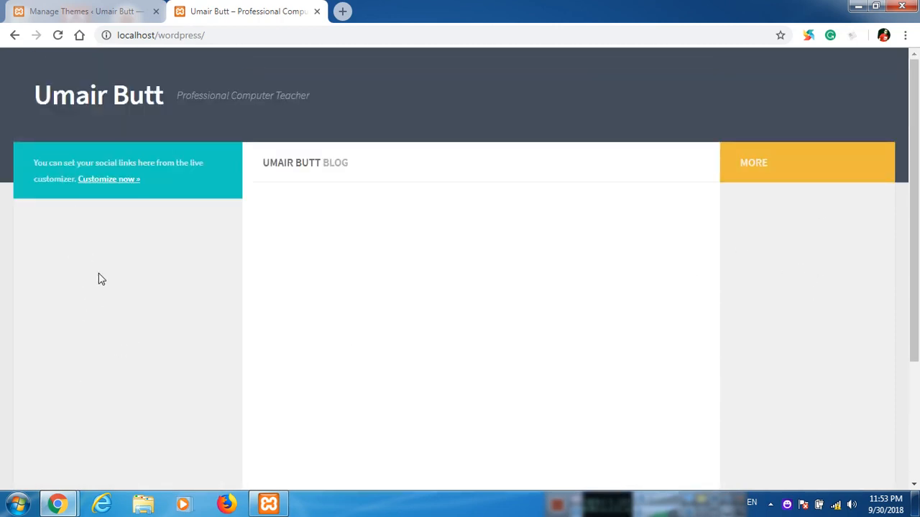
pyautogui.scroll(-2, 375, 302)
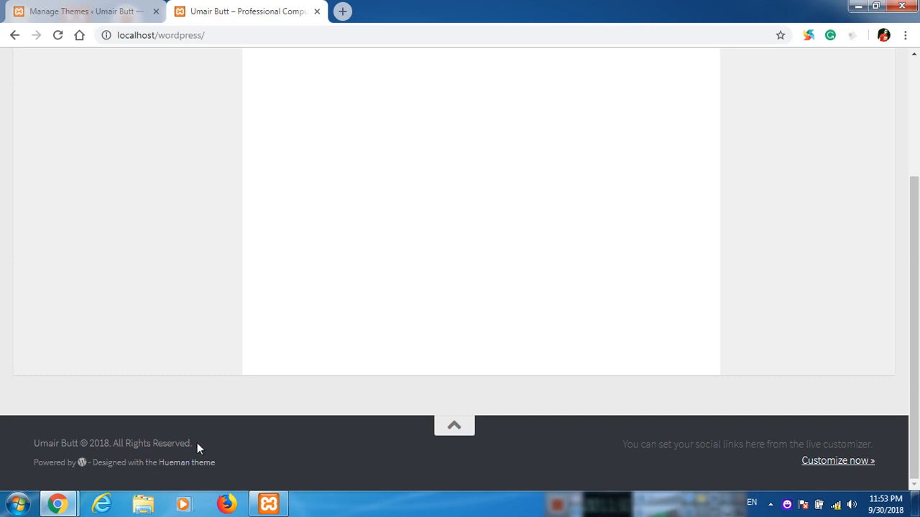
pyautogui.scroll(5, 286, 241)
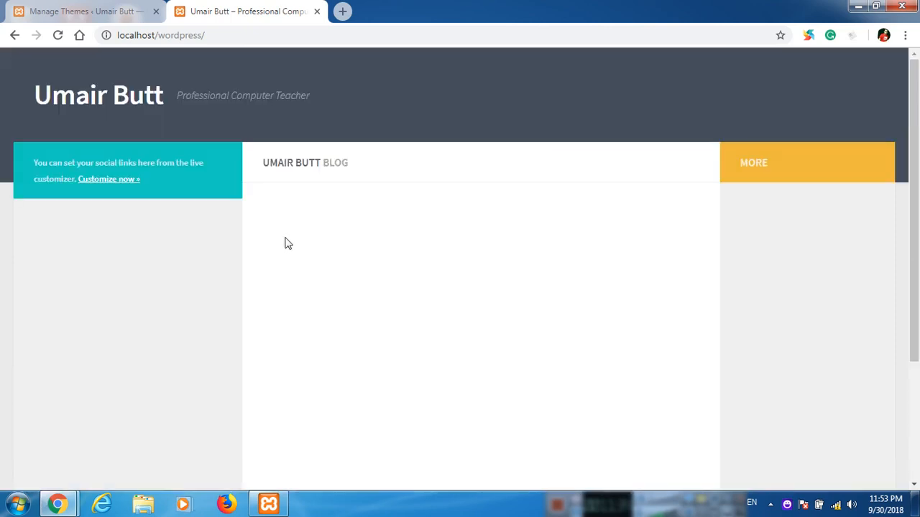
pyautogui.click(81, 10)
pyautogui.moveTo(54, 122)
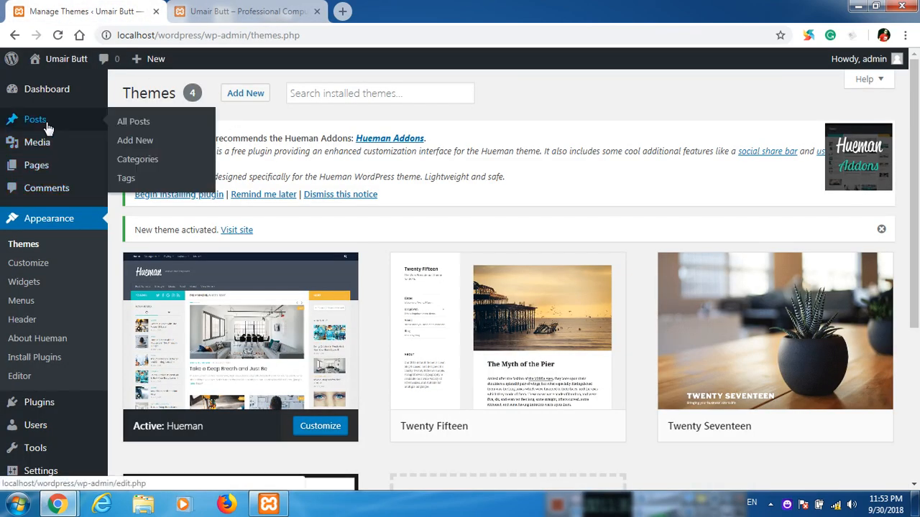
# Go to Posts > Categories and look over the list, which holds only Uncategorized.
pyautogui.click(144, 162)
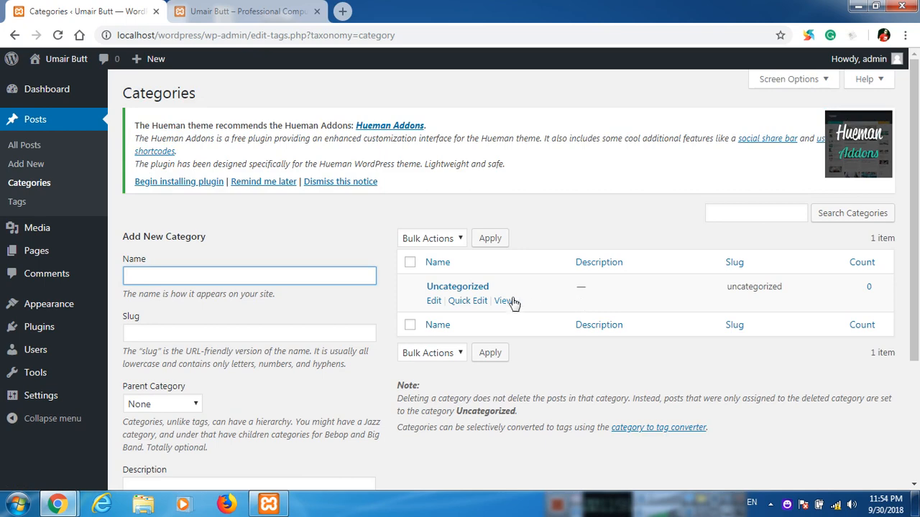
pyautogui.scroll(-1, 513, 301)
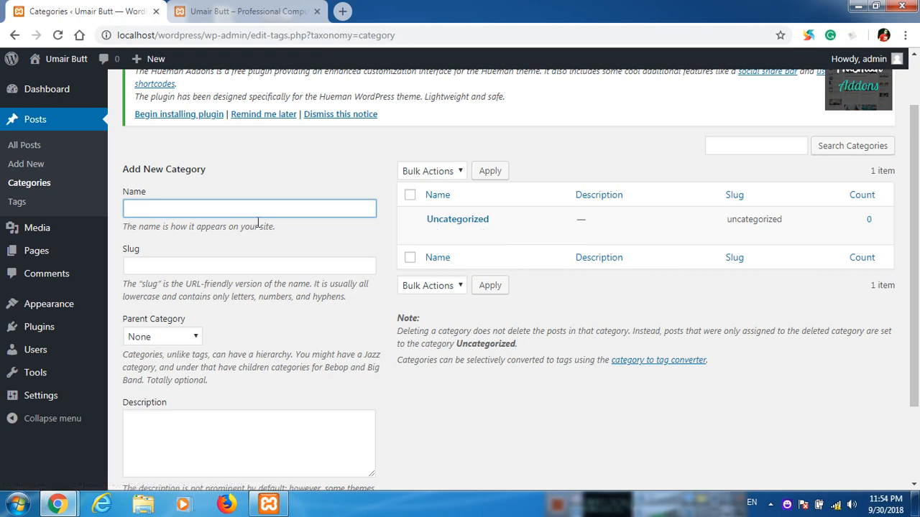
pyautogui.scroll(-3, 259, 227)
pyautogui.scroll(1, 258, 227)
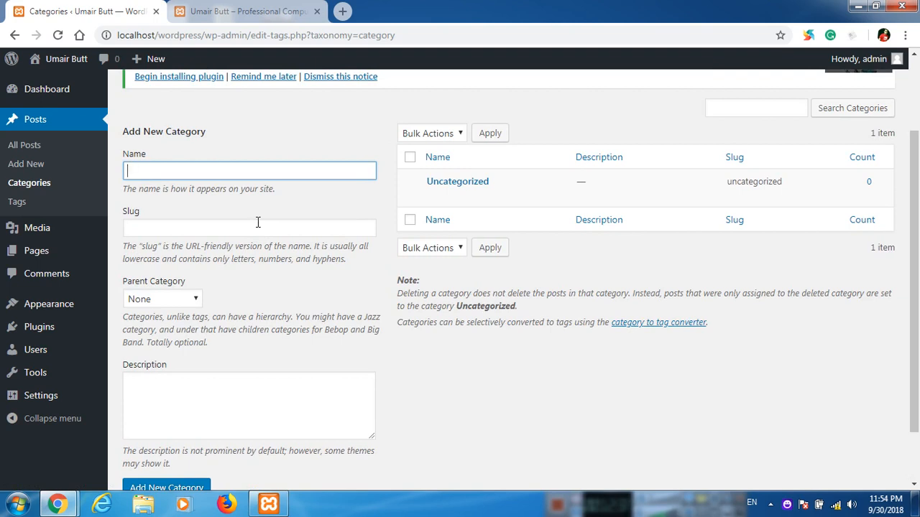
# Create a 'Technology' category with slug 'technology' and description 'technology articles here'.
pyautogui.write('Technology')
pyautogui.click(208, 230)
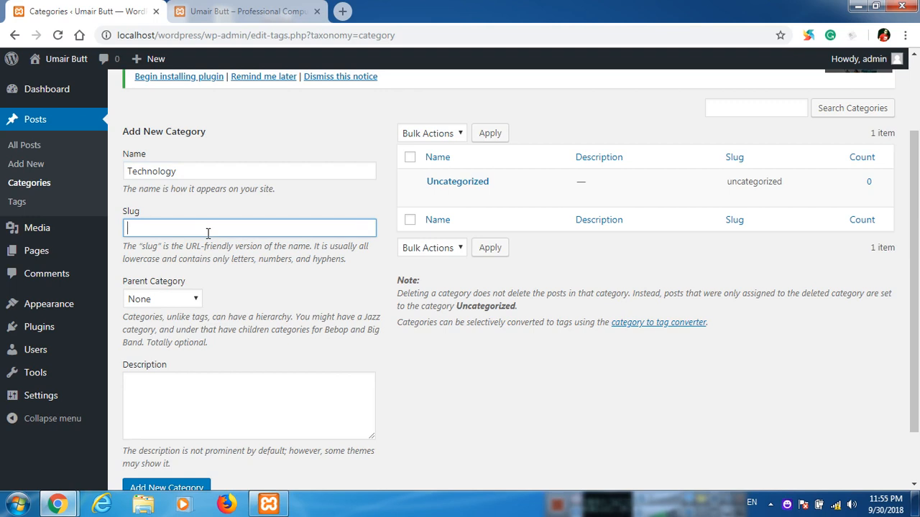
pyautogui.write('technology')
pyautogui.scroll(-1, 242, 361)
pyautogui.click(226, 341)
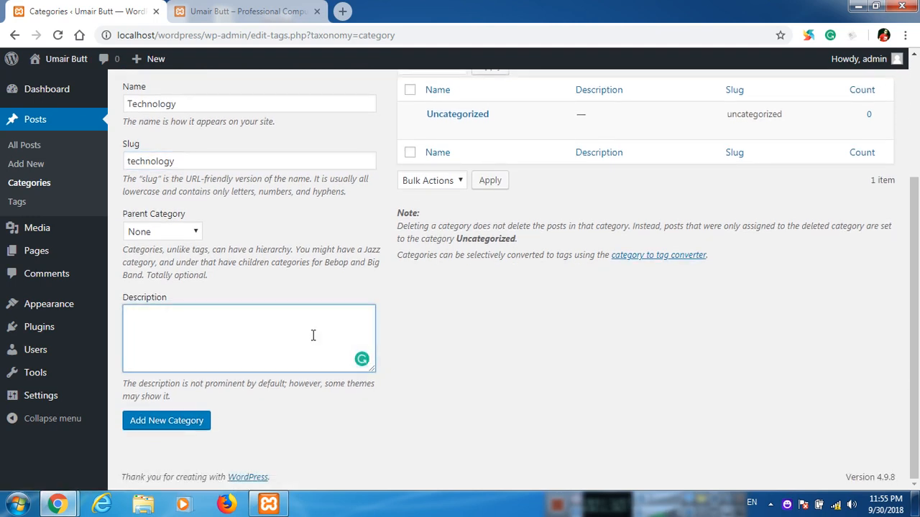
pyautogui.write('technology art')
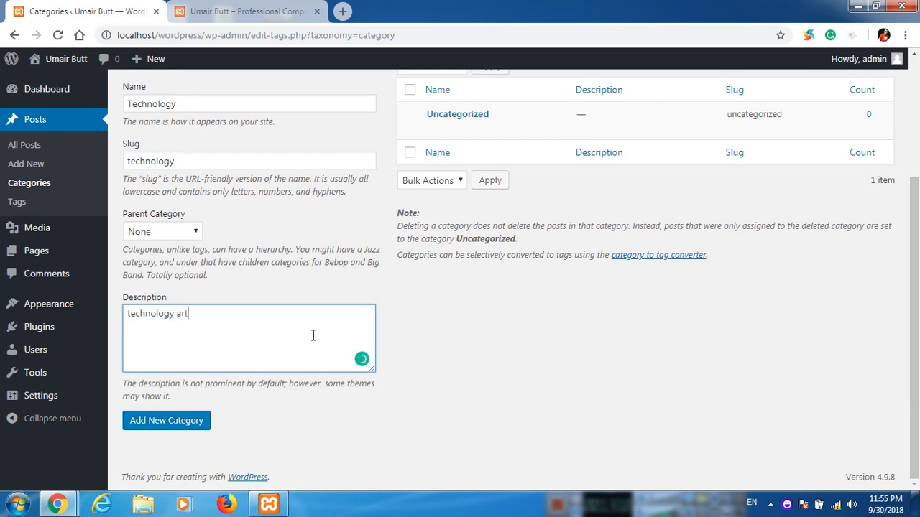
pyautogui.write('icles here')
pyautogui.click(152, 429)
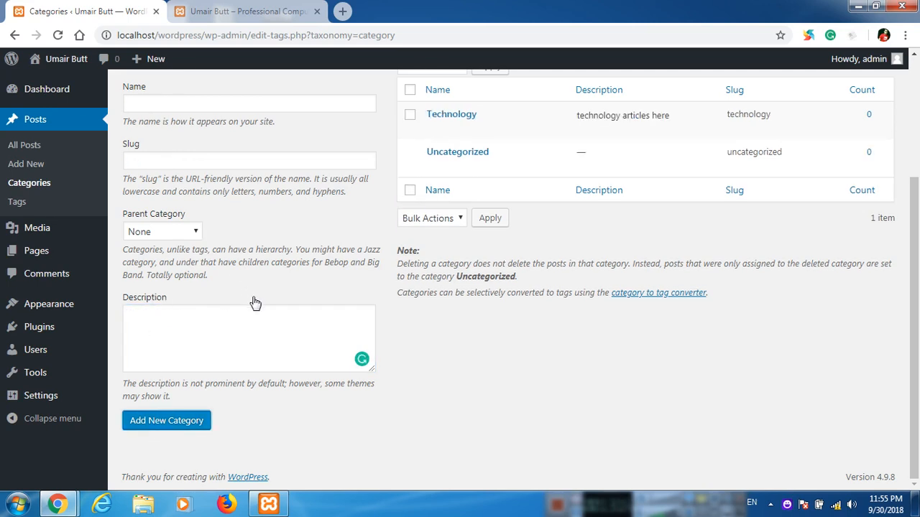
# Enter 'Mobile Phones' as the new category name with slug 'mobile-phones'.
pyautogui.scroll(1, 254, 304)
pyautogui.click(213, 172)
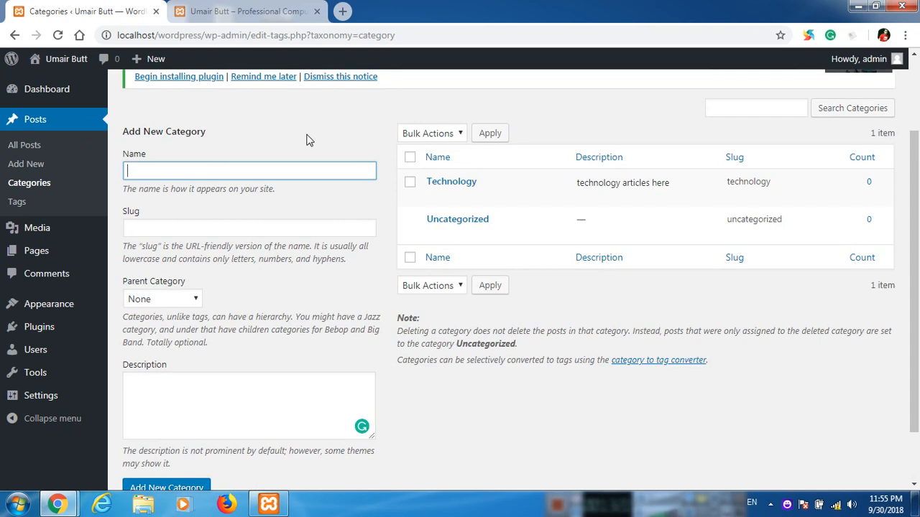
pyautogui.write('Mobile Phones')
pyautogui.press('Tab')
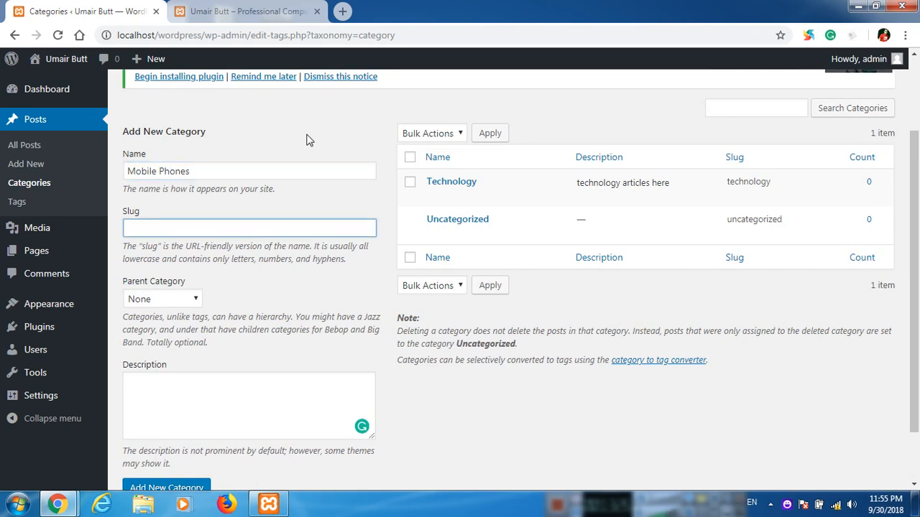
pyautogui.write('mobile')
pyautogui.write('ones')
# Give it the description 'Mobile phones specifications' and add the category.
pyautogui.press('Tab')
pyautogui.press('Tab')
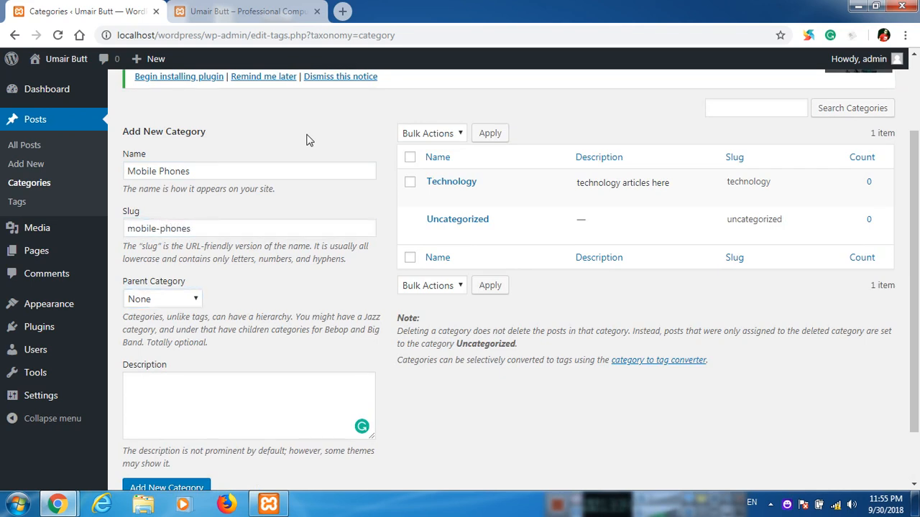
pyautogui.write('Mobile ')
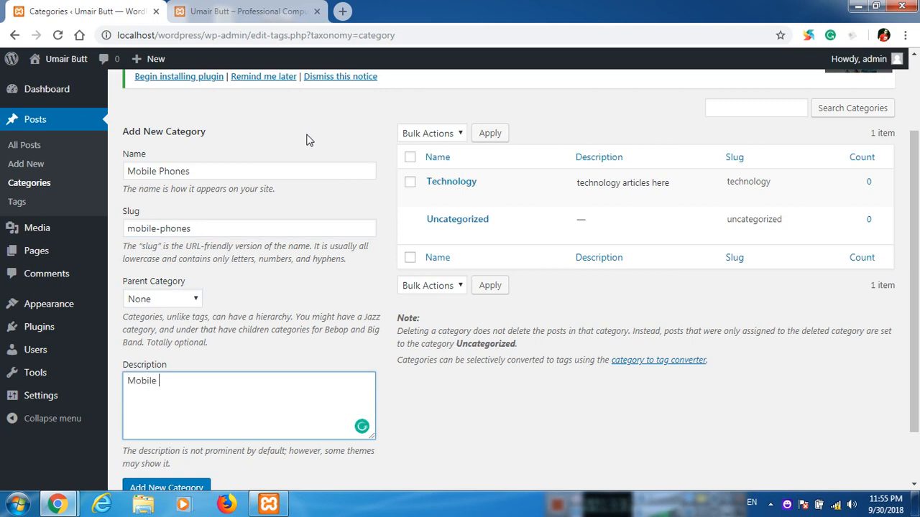
pyautogui.write('phones specifications')
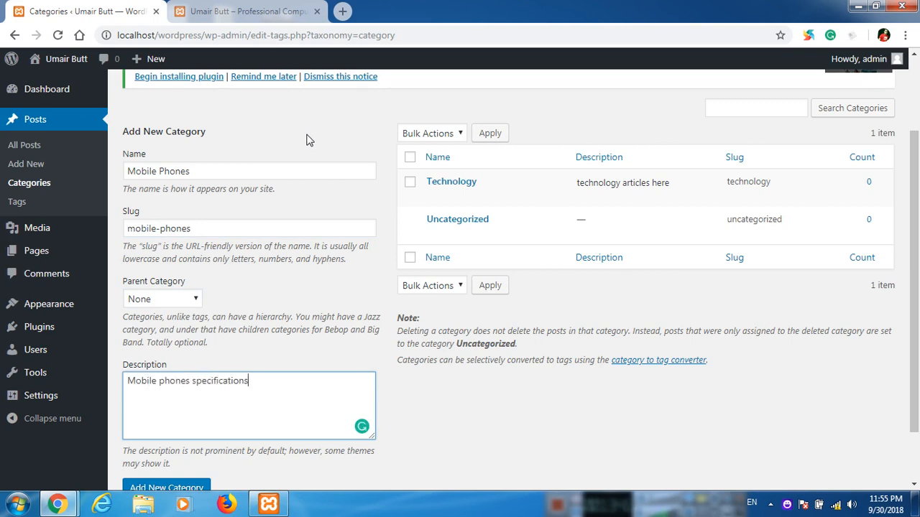
pyautogui.write(' h')
pyautogui.press('BackSpace')
pyautogui.scroll(-1, 329, 244)
pyautogui.click(171, 431)
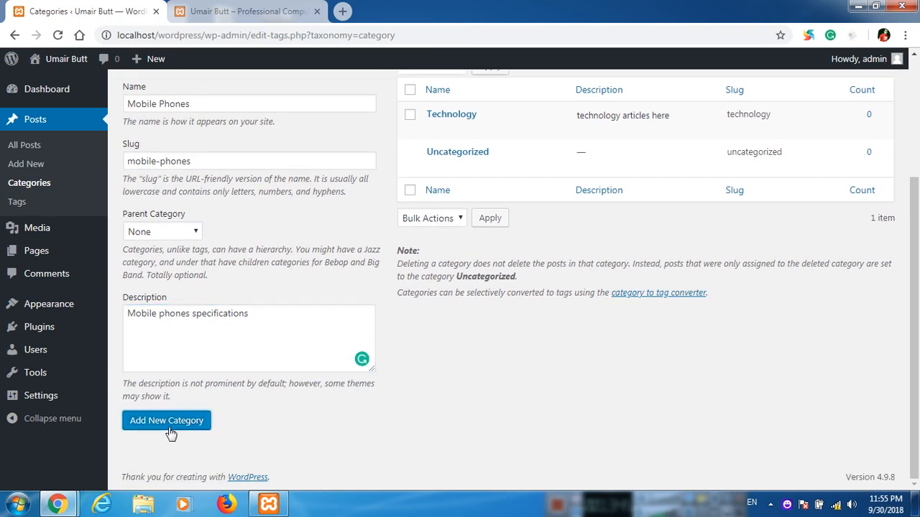
pyautogui.scroll(2, 172, 430)
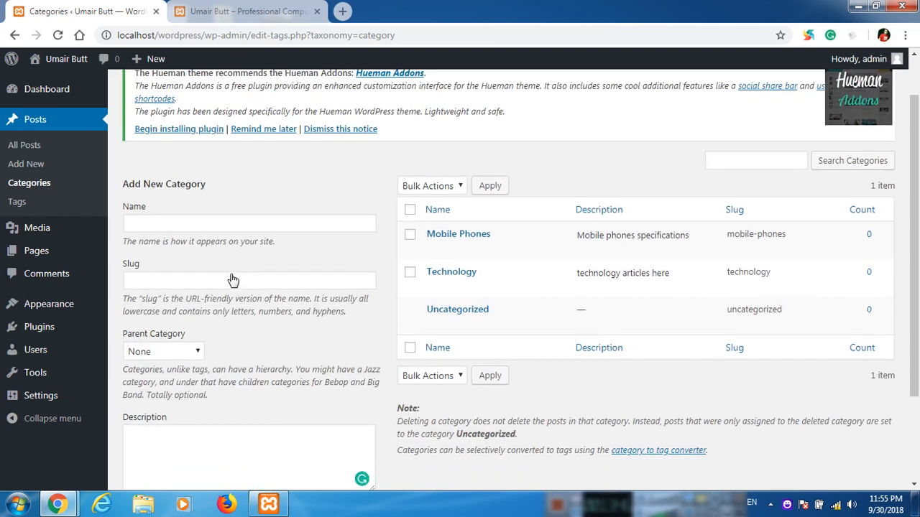
pyautogui.scroll(-1, 232, 280)
pyautogui.click(287, 151)
# Add 'Samsung' (slug 'samsung') under Mobile Phones, described 'Samsung new and old mobile phones specifications'.
pyautogui.write('Samsung')
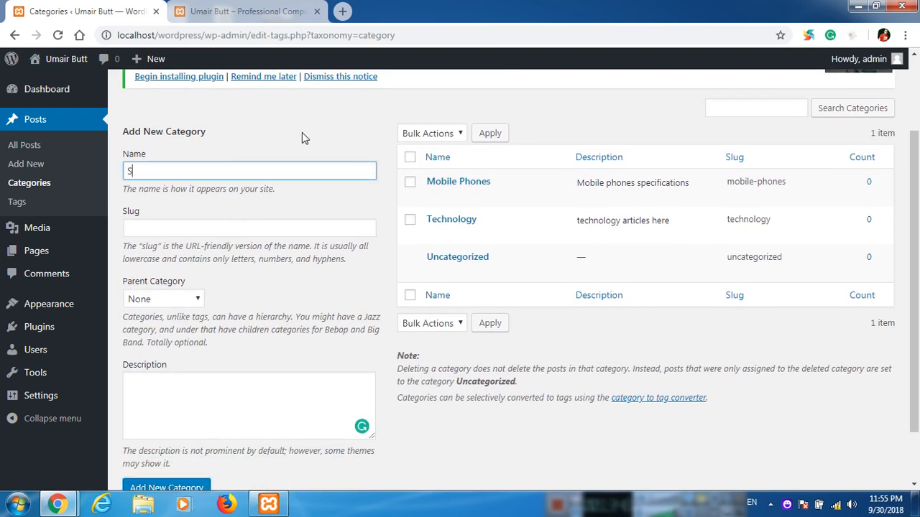
pyautogui.press('Tab')
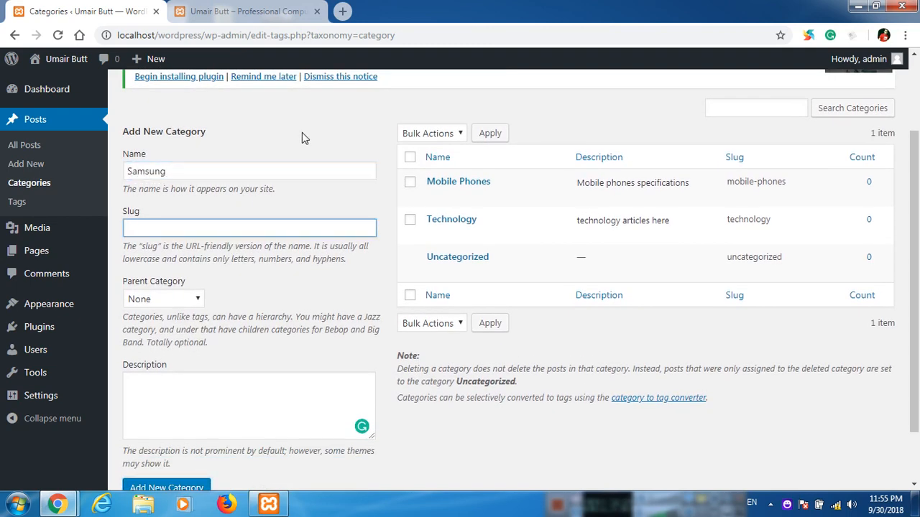
pyautogui.write('samsung')
pyautogui.press('Tab')
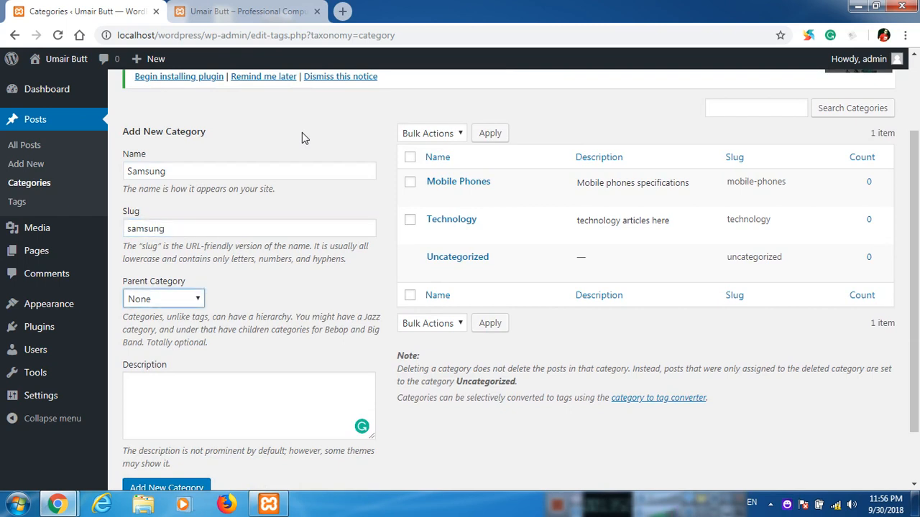
pyautogui.click(183, 299)
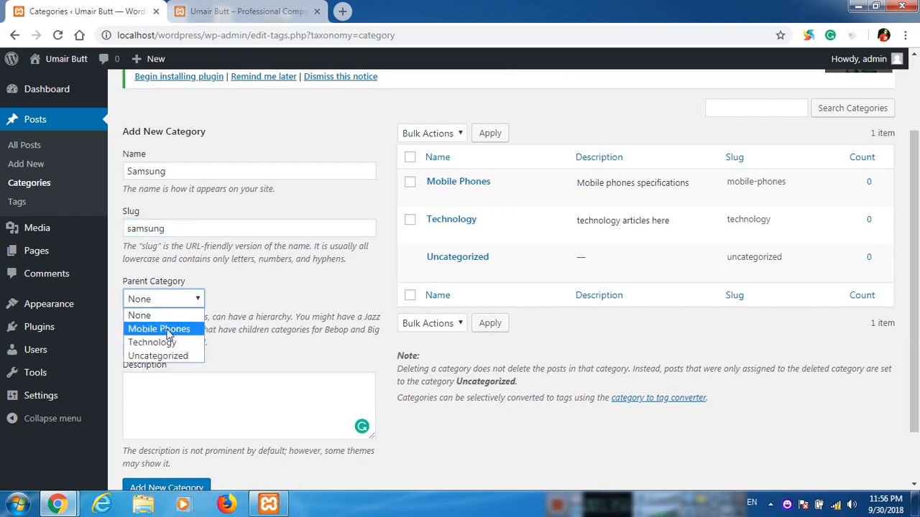
pyautogui.click(168, 331)
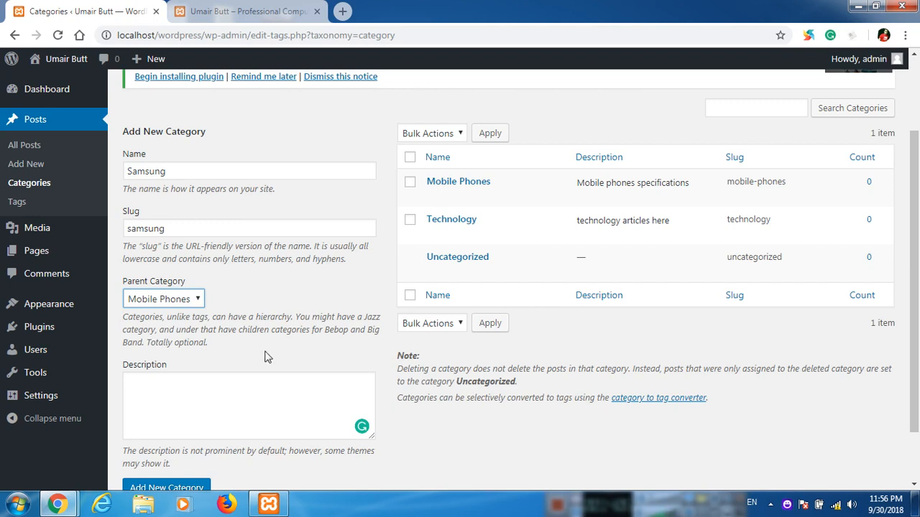
pyautogui.click(197, 401)
pyautogui.scroll(-1, 280, 277)
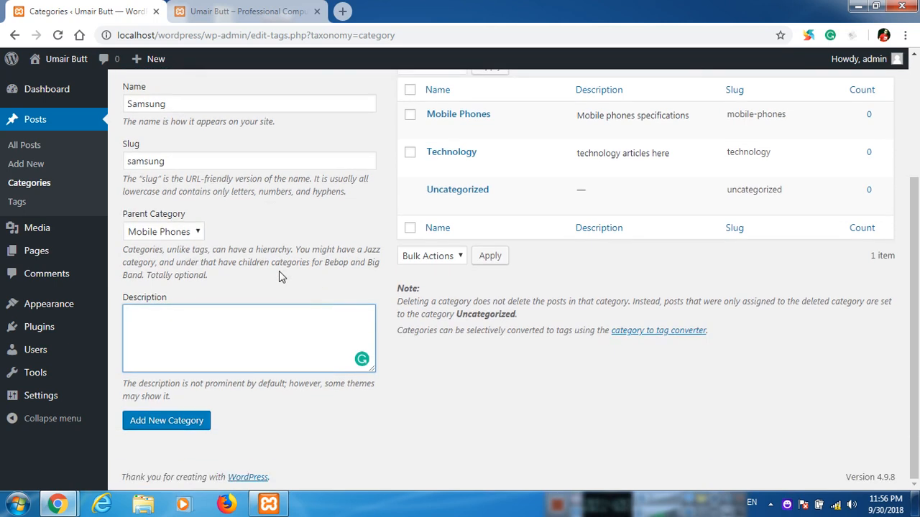
pyautogui.write('Samsu')
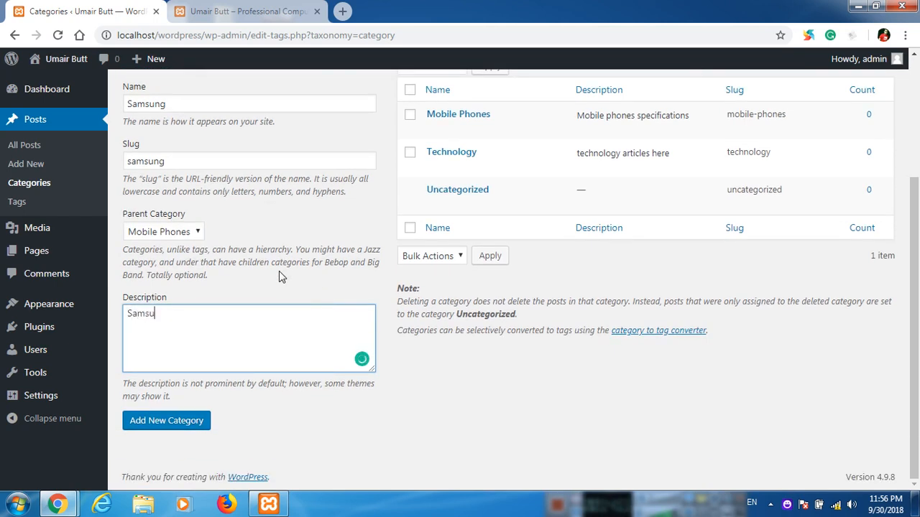
pyautogui.write('ng new and old mo')
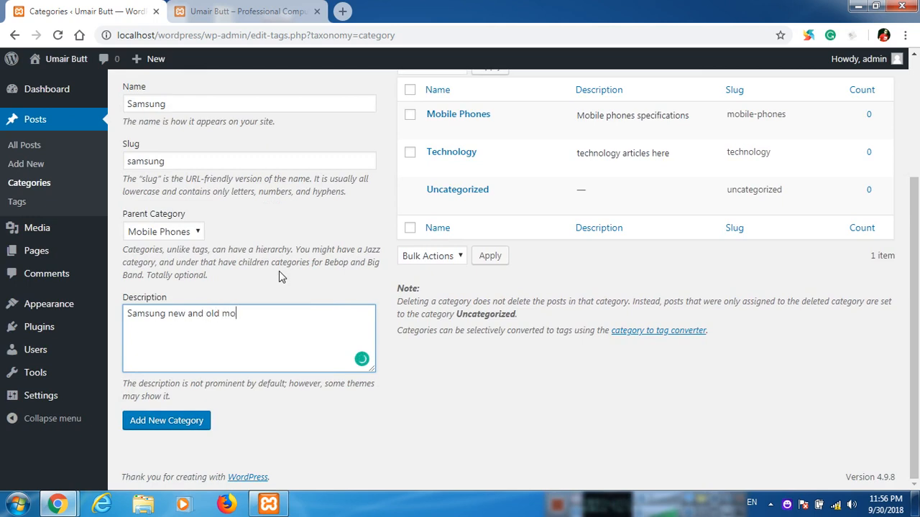
pyautogui.write('bile phones spe')
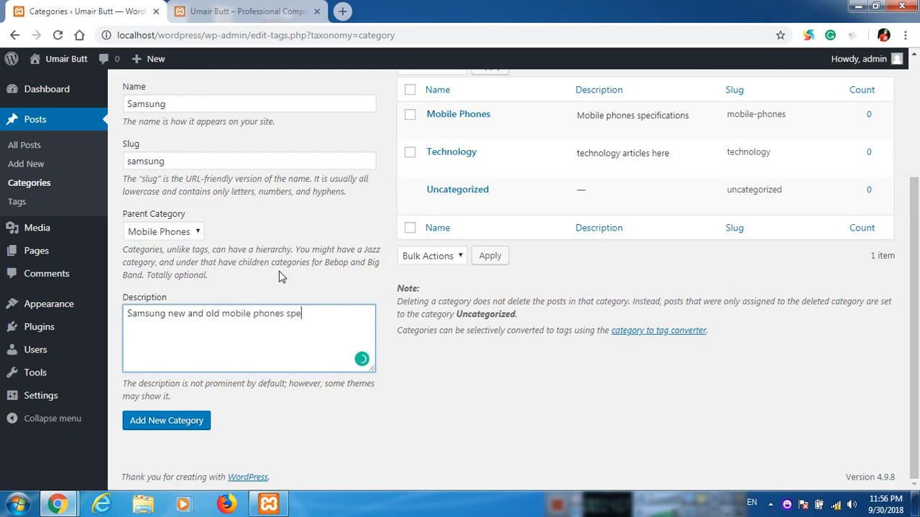
pyautogui.write('cifications')
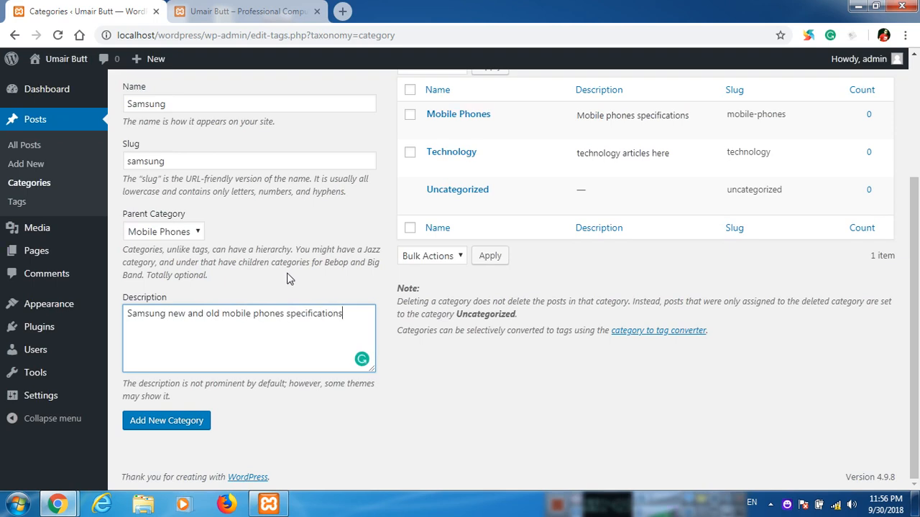
pyautogui.click(194, 424)
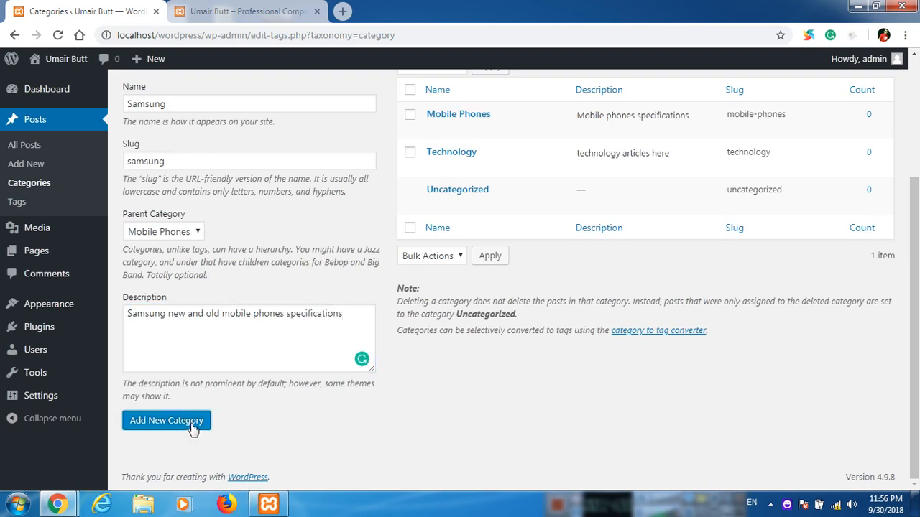
# Add 'Fashion' (slug 'fashion') under Mobile Phones, described 'News and articles about Fashion'.
pyautogui.scroll(1, 210, 371)
pyautogui.click(204, 168)
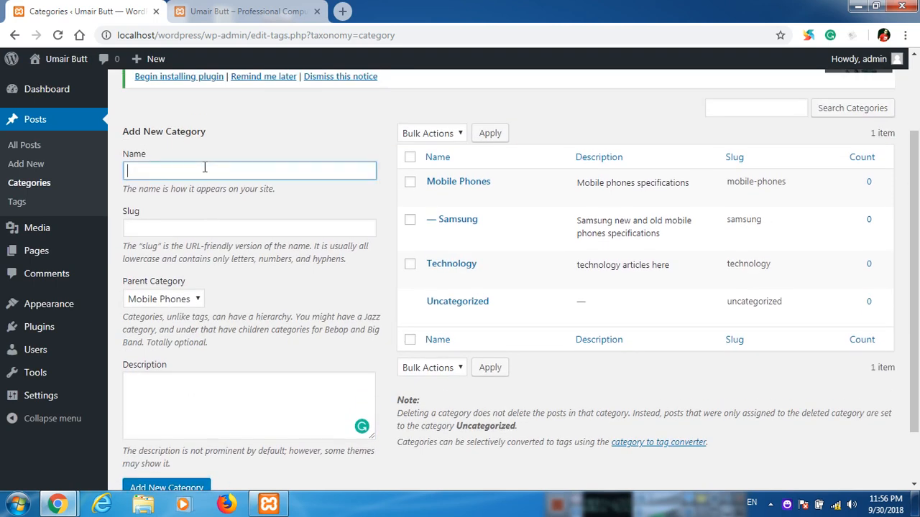
pyautogui.write('Fashion')
pyautogui.press('Tab')
pyautogui.write('fashion')
pyautogui.press('Tab')
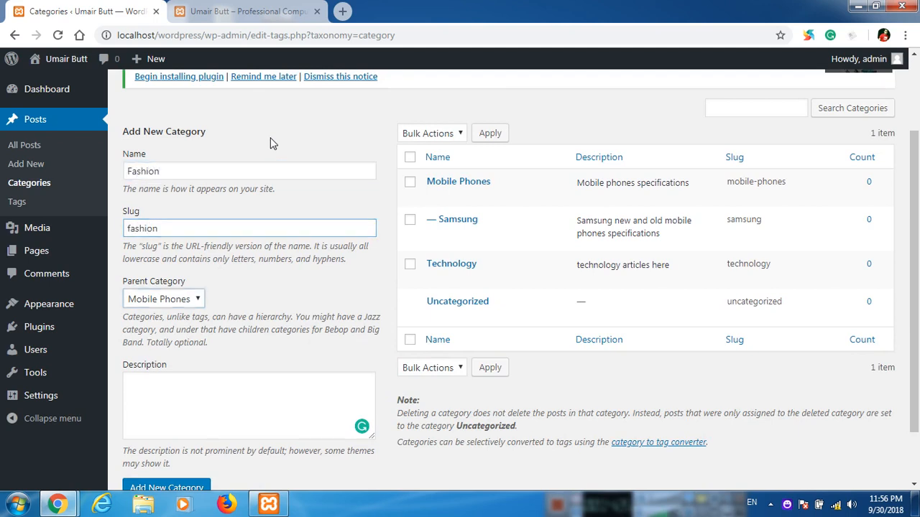
pyautogui.press('Tab')
pyautogui.write('Fas')
pyautogui.press('BackSpace')
pyautogui.press('BackSpace')
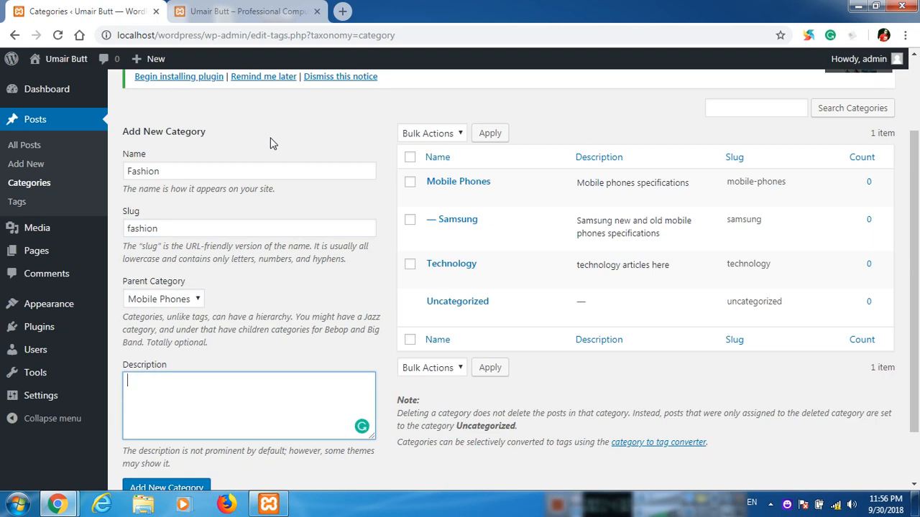
pyautogui.write('News and articles about F')
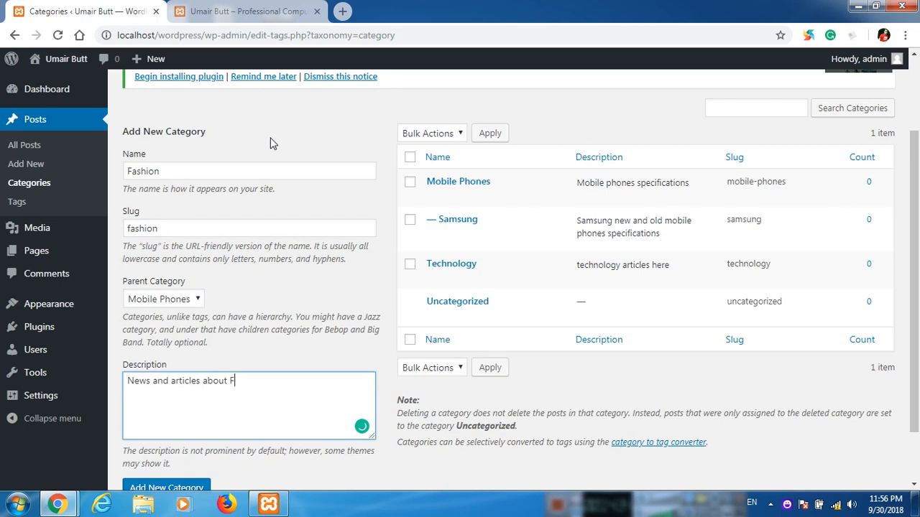
pyautogui.write('ashion')
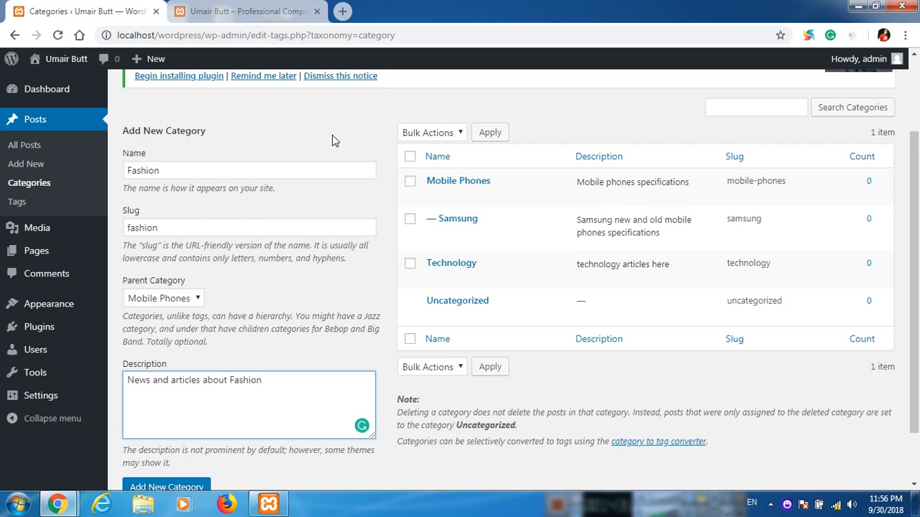
pyautogui.scroll(-1, 237, 251)
pyautogui.click(166, 424)
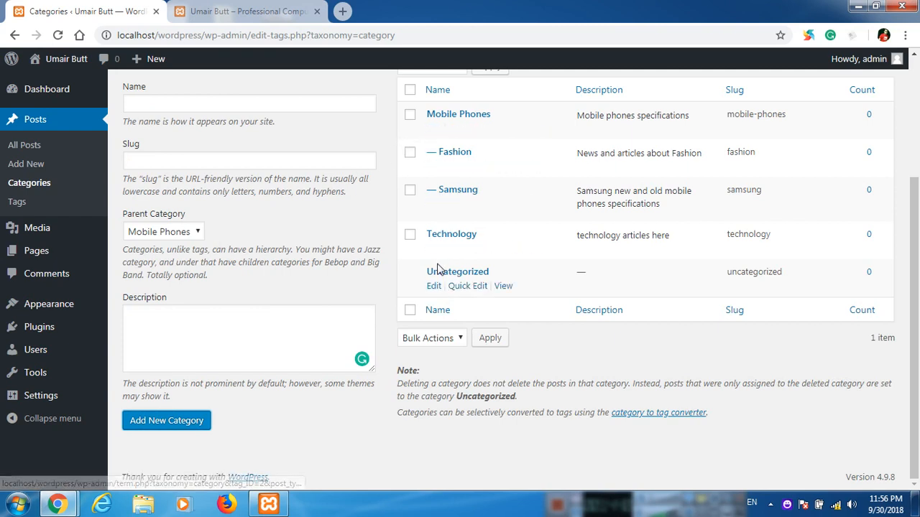
pyautogui.click(165, 102)
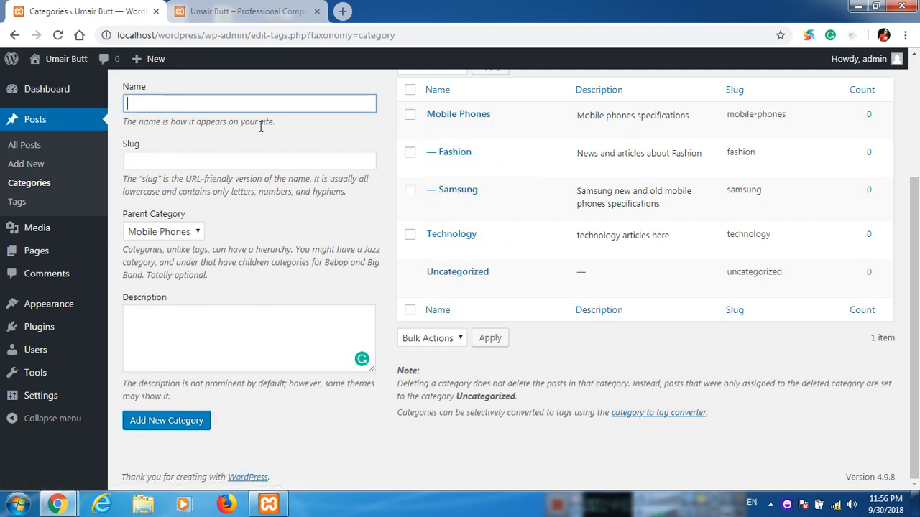
pyautogui.write('Communication')
pyautogui.click(348, 163)
pyautogui.write('co')
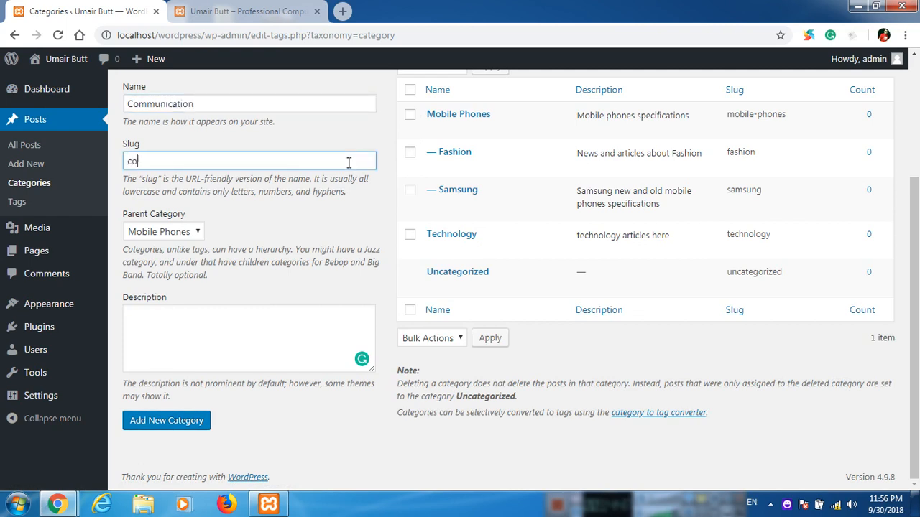
pyautogui.write('mmunication')
pyautogui.press('Tab')
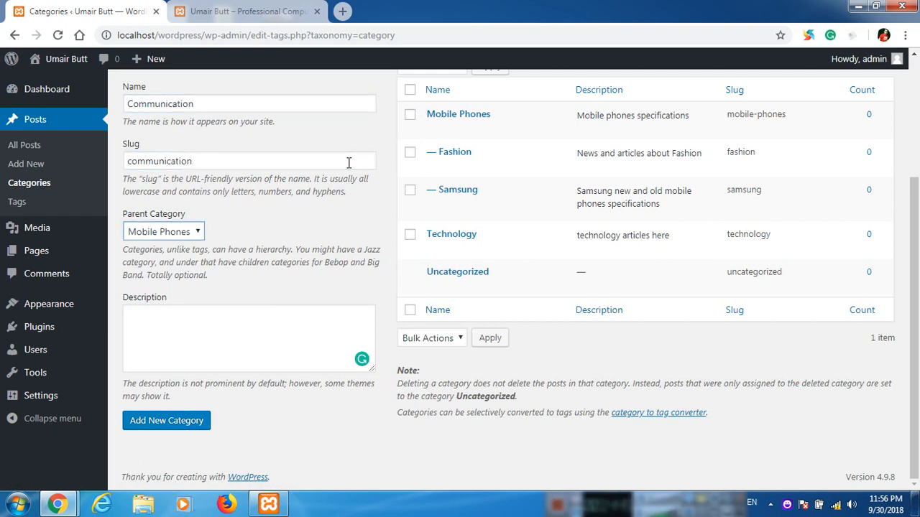
pyautogui.press('Tab')
pyautogui.write('Commu')
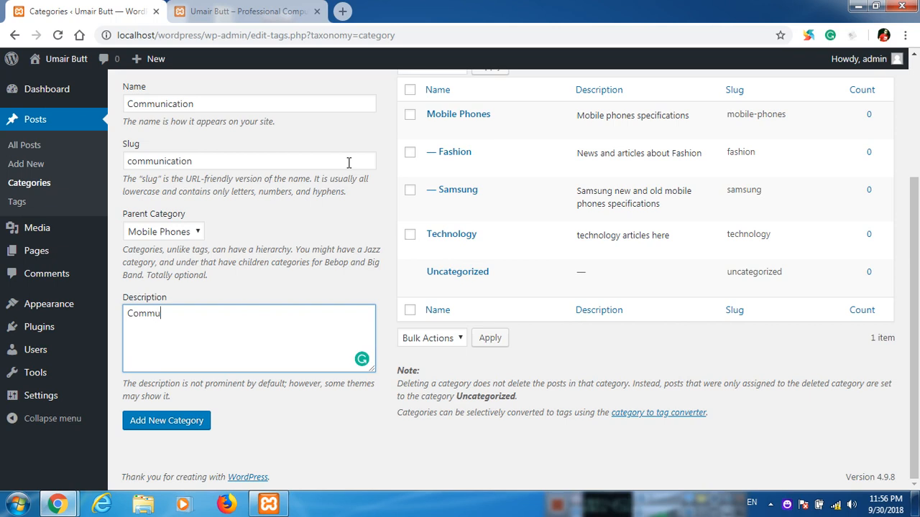
pyautogui.write('nicato')
pyautogui.press('BackSpace')
pyautogui.write('ion articles')
pyautogui.click(180, 425)
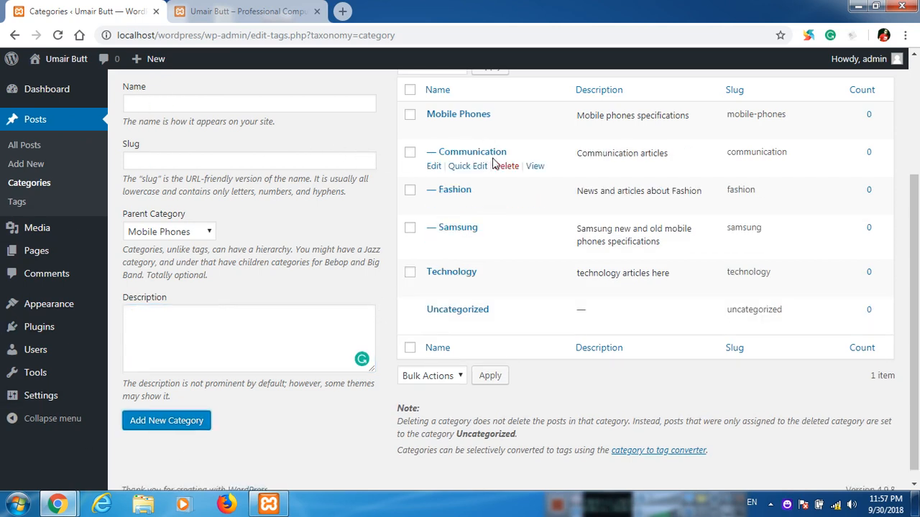
pyautogui.click(507, 166)
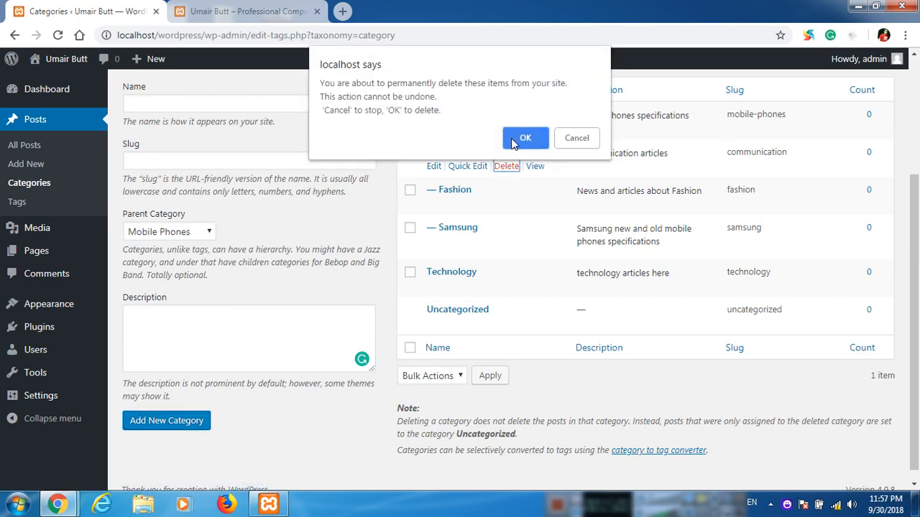
pyautogui.click(512, 140)
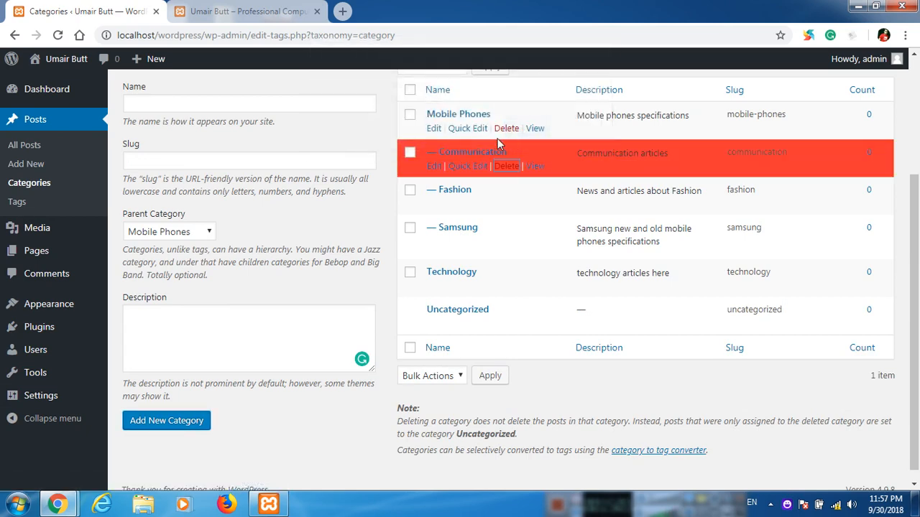
# Create 'Health' (slug 'health') with parent None, described 'health articles here'.
pyautogui.click(238, 107)
pyautogui.scroll(1, 302, 226)
pyautogui.write('H')
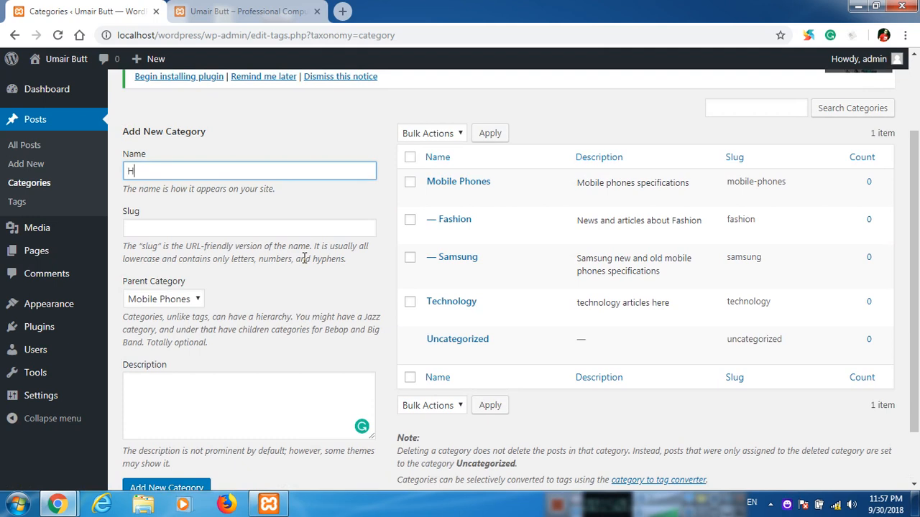
pyautogui.write('ealth')
pyautogui.press('Tab')
pyautogui.write('he')
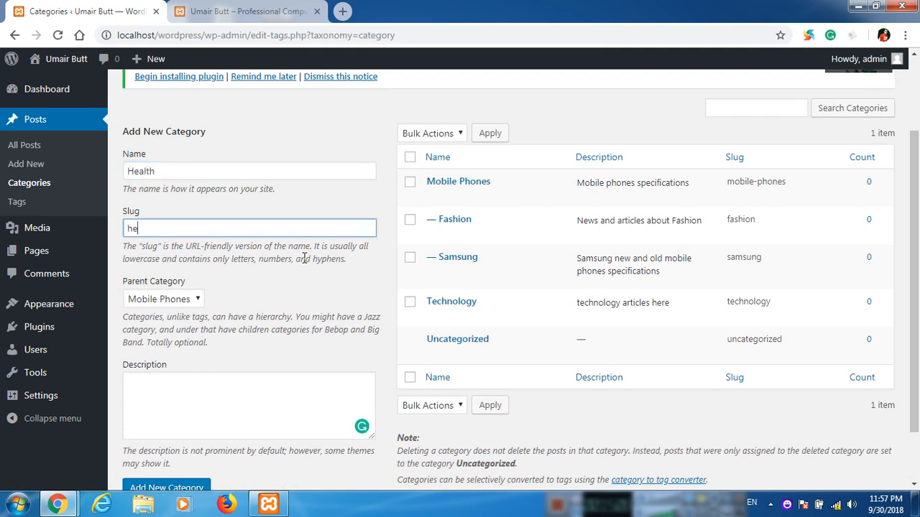
pyautogui.write('alth')
pyautogui.press('Tab')
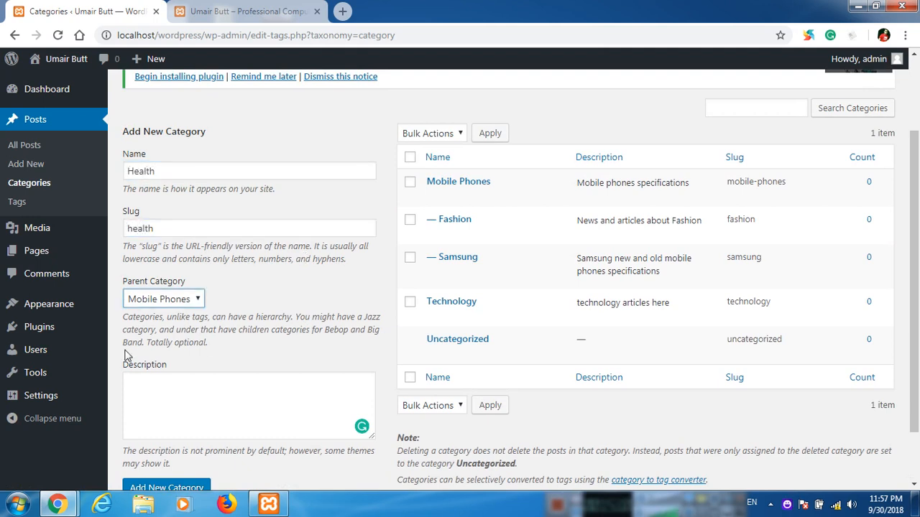
pyautogui.click(173, 299)
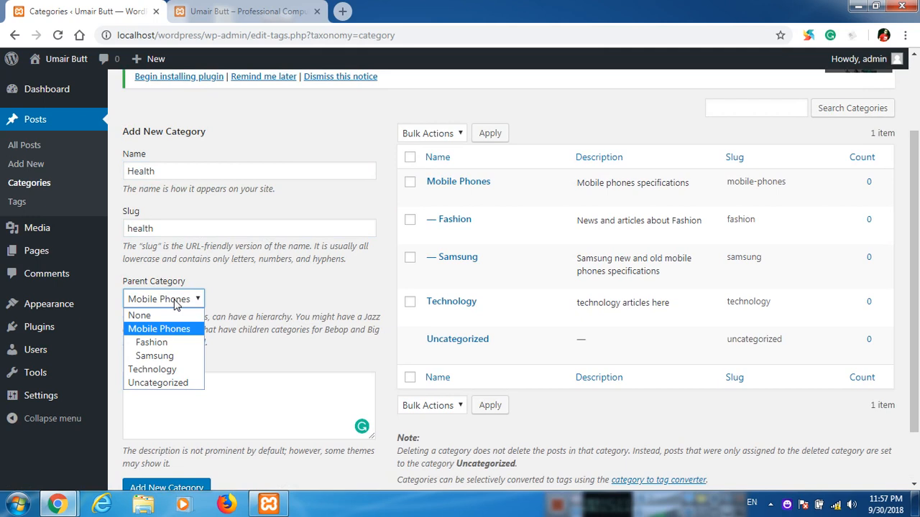
pyautogui.click(155, 317)
pyautogui.click(190, 389)
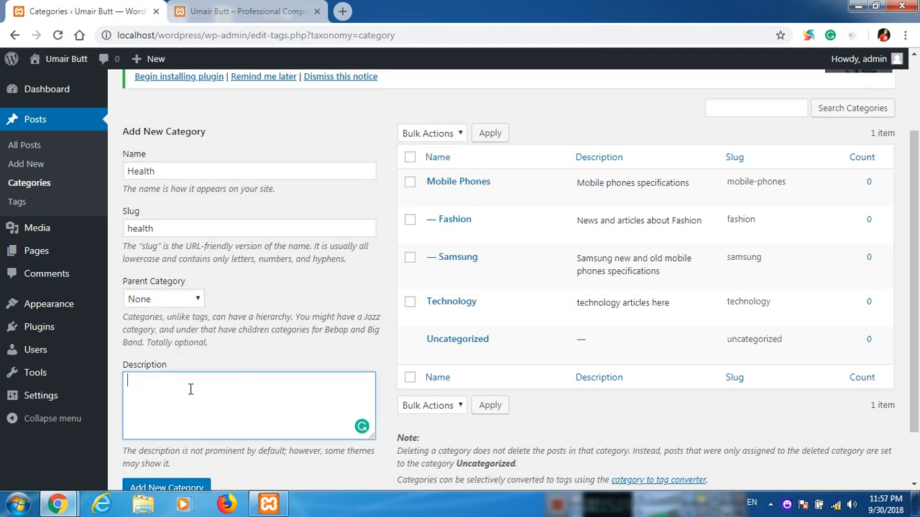
pyautogui.write('health article')
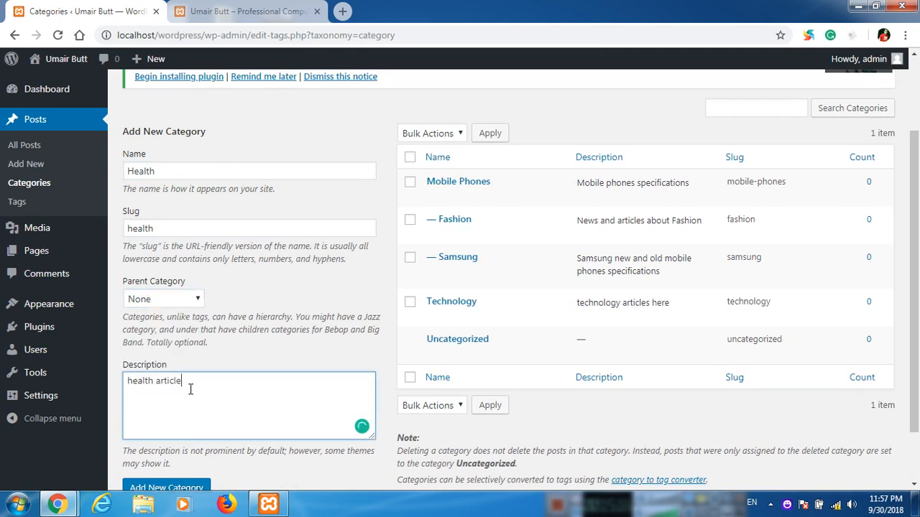
pyautogui.write('s here')
pyautogui.scroll(-1, 191, 381)
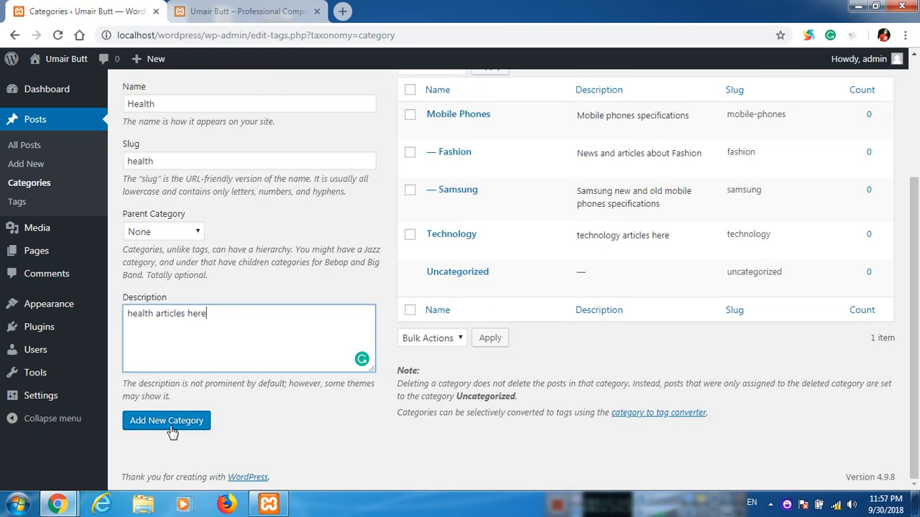
pyautogui.click(178, 419)
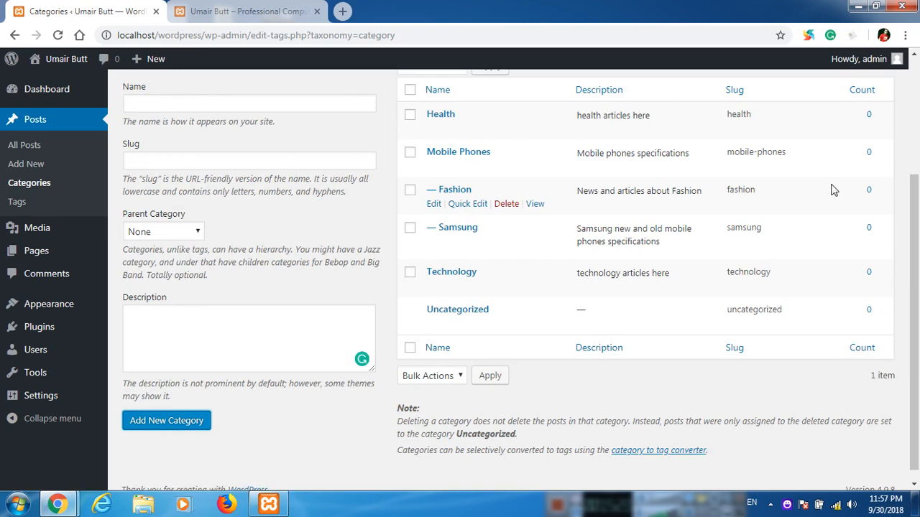
# Edit the Fashion category to have no parent, making it top-level, and update it.
pyautogui.click(440, 205)
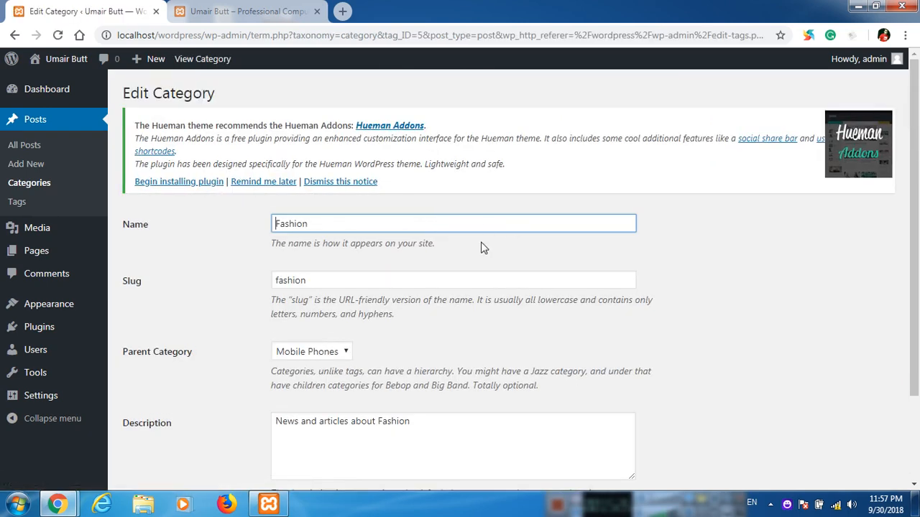
pyautogui.scroll(-2, 403, 253)
pyautogui.click(277, 243)
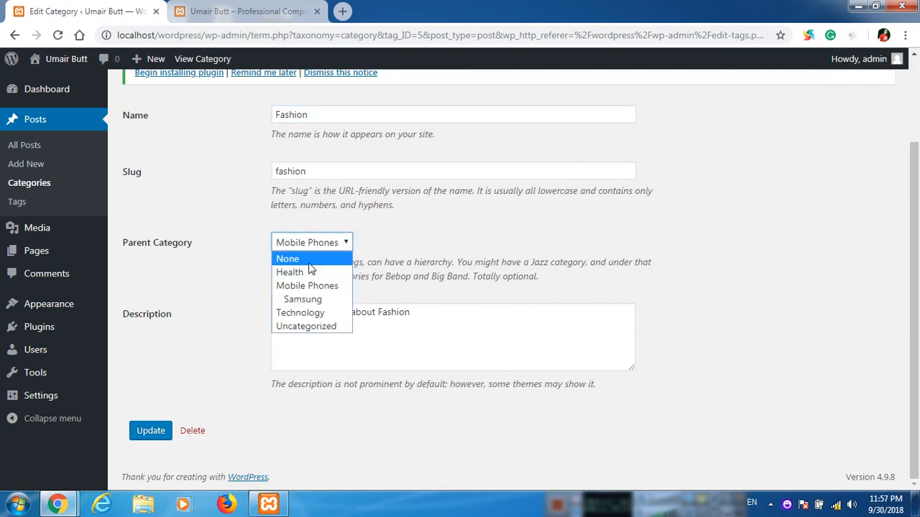
pyautogui.click(306, 255)
pyautogui.click(152, 434)
# Return to the categories list and review its six categories.
pyautogui.moveTo(10, 314)
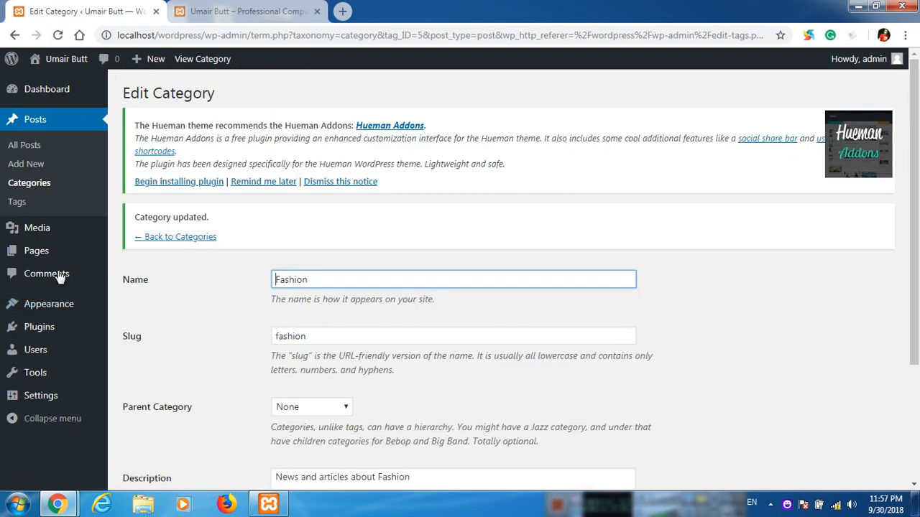
pyautogui.scroll(-1, 110, 177)
pyautogui.click(35, 181)
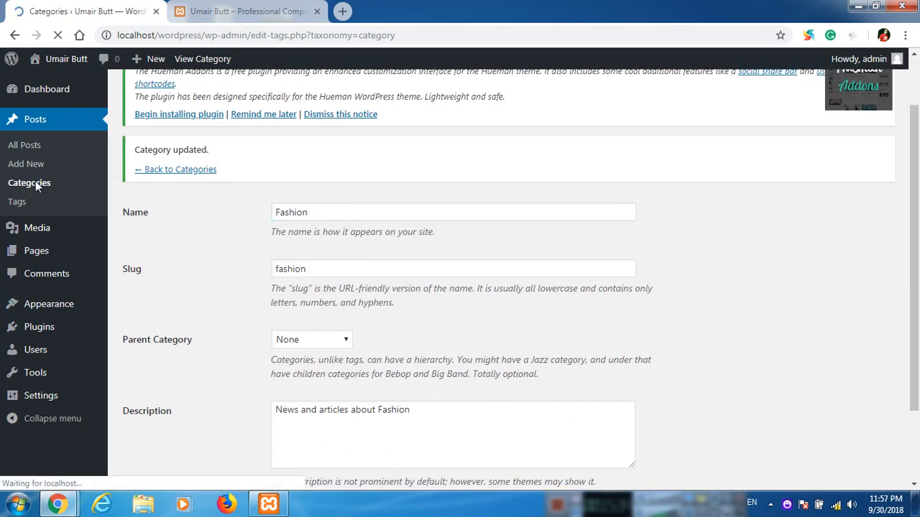
pyautogui.scroll(-2, 503, 252)
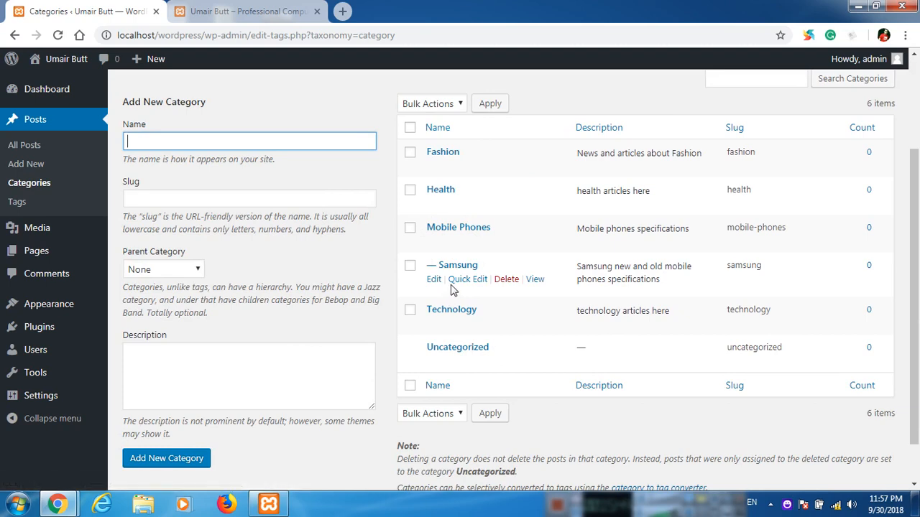
pyautogui.scroll(2, 453, 288)
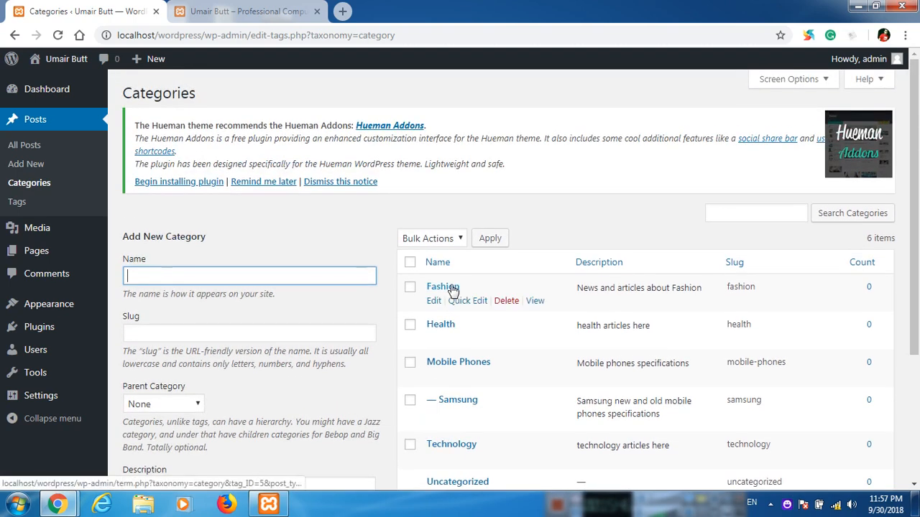
# Go to the posts screen, dismissing the accidentally opened Windows Start menu.
pyautogui.click(52, 165)
pyautogui.press('super')
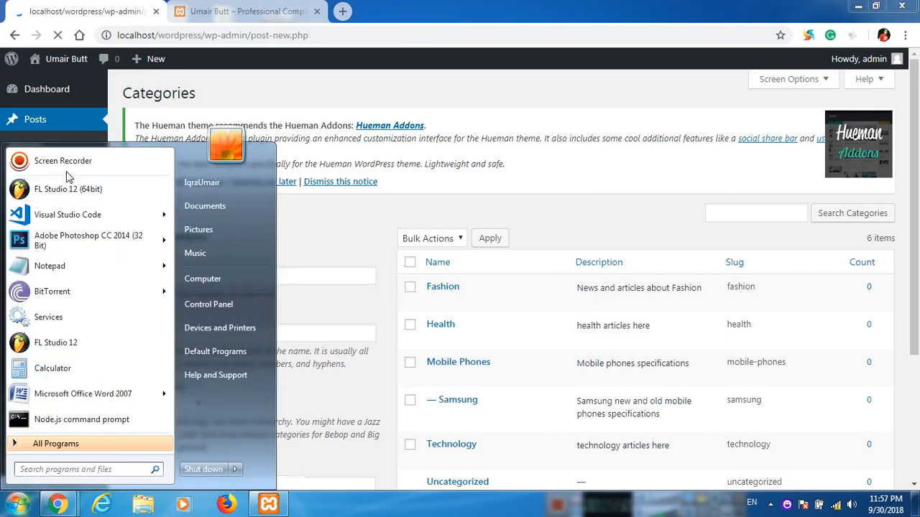
pyautogui.click(330, 361)
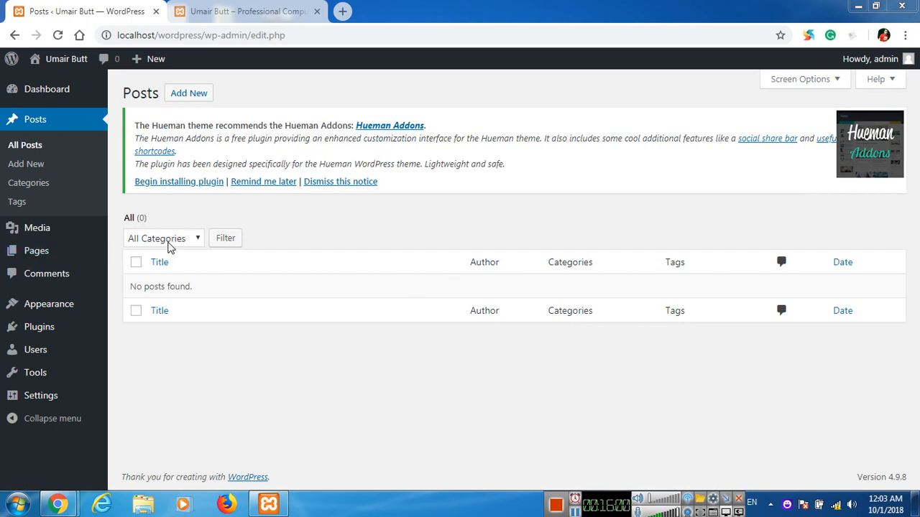
# Start a new post and tick the Health category.
pyautogui.click(28, 164)
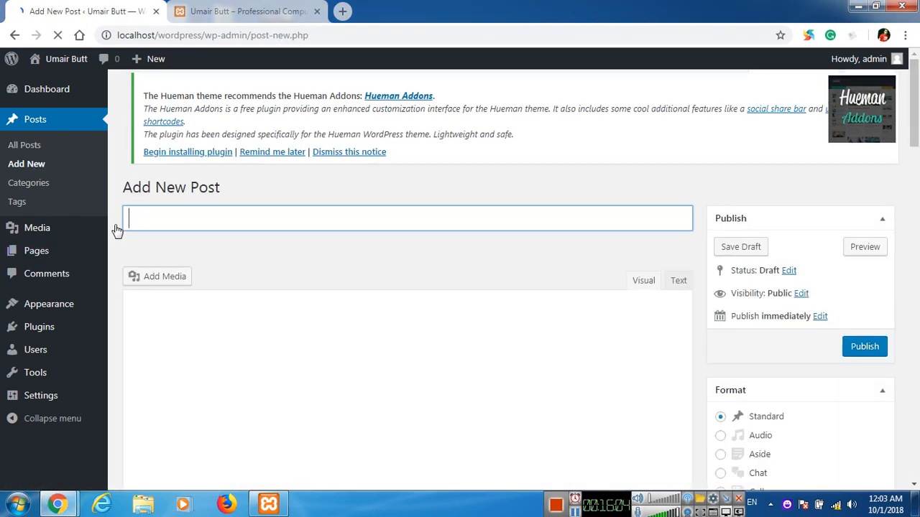
pyautogui.scroll(-1, 444, 236)
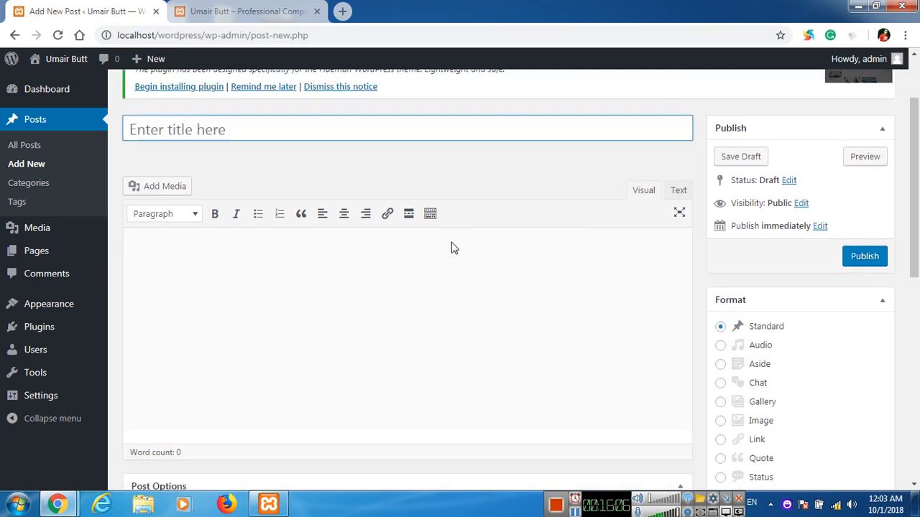
pyautogui.scroll(-1, 453, 244)
pyautogui.scroll(-2, 453, 242)
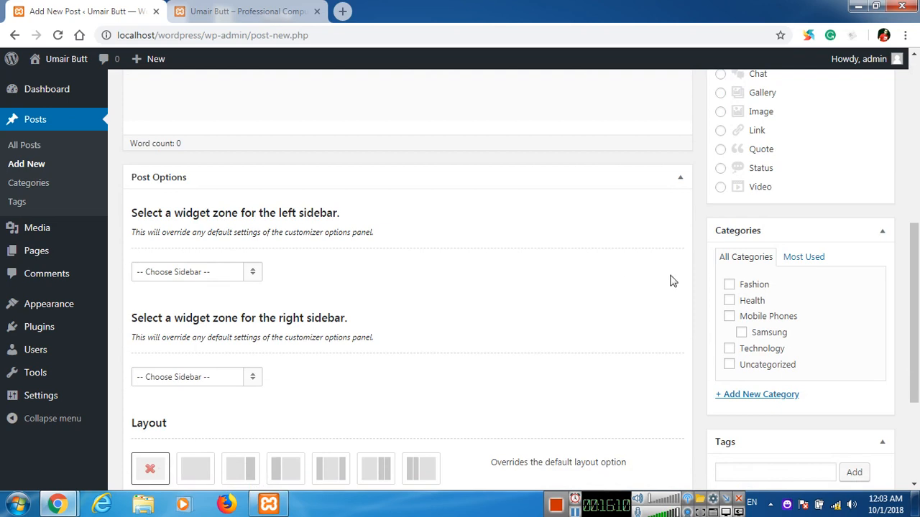
pyautogui.click(730, 302)
# Title the post 'Five Foods which you Should Eat Always'.
pyautogui.scroll(6, 385, 228)
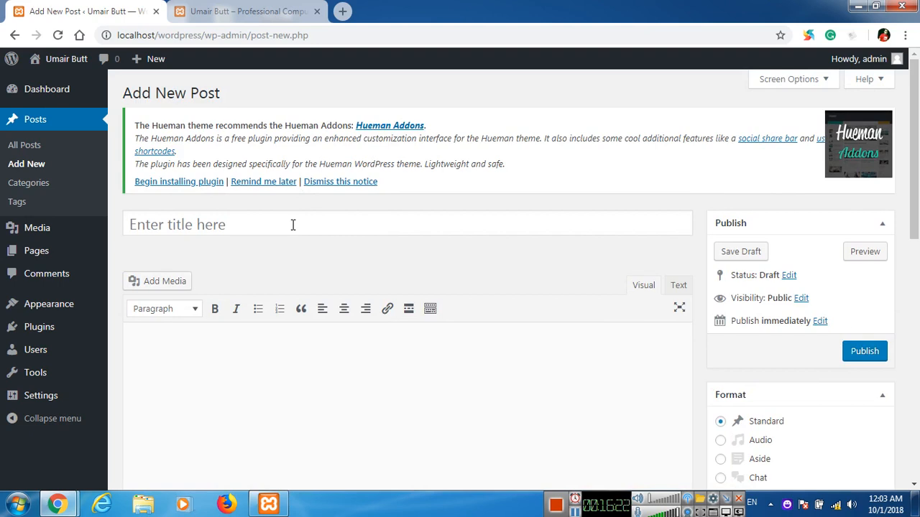
pyautogui.click(292, 225)
pyautogui.write('Fi')
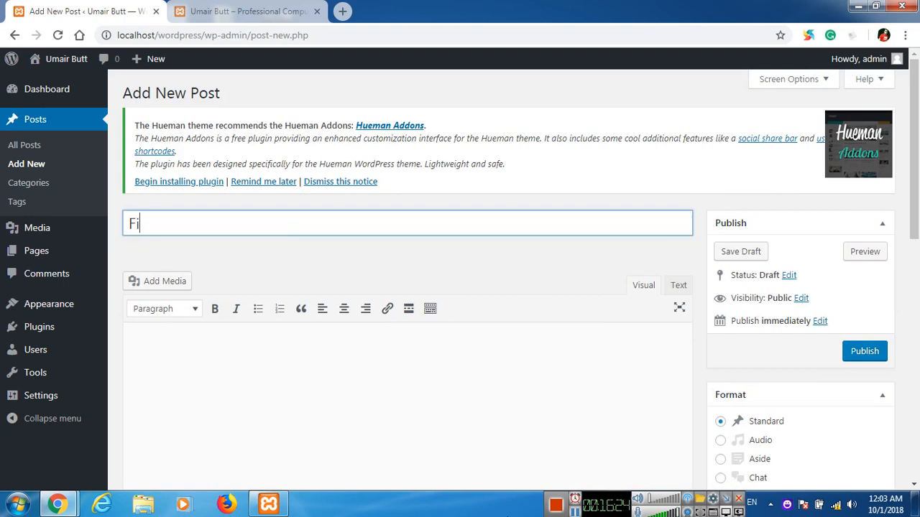
pyautogui.write('ve Foods ')
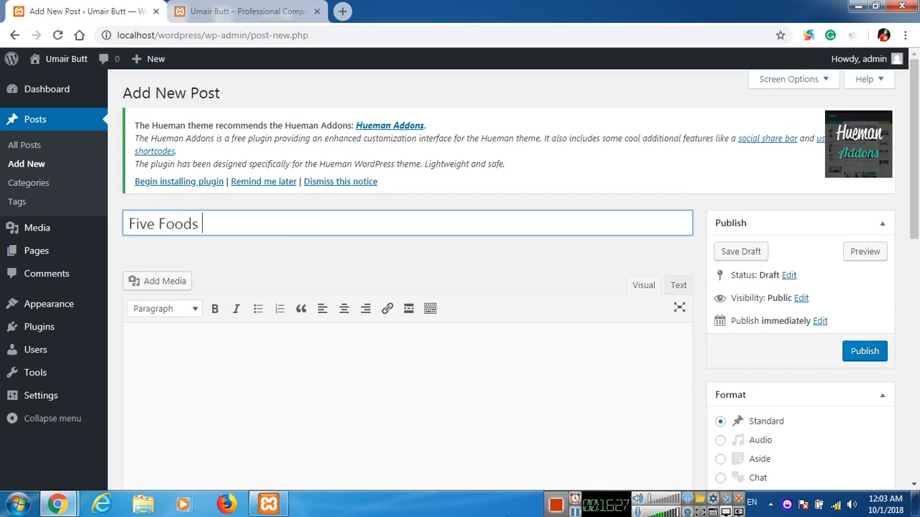
pyautogui.write('which you ')
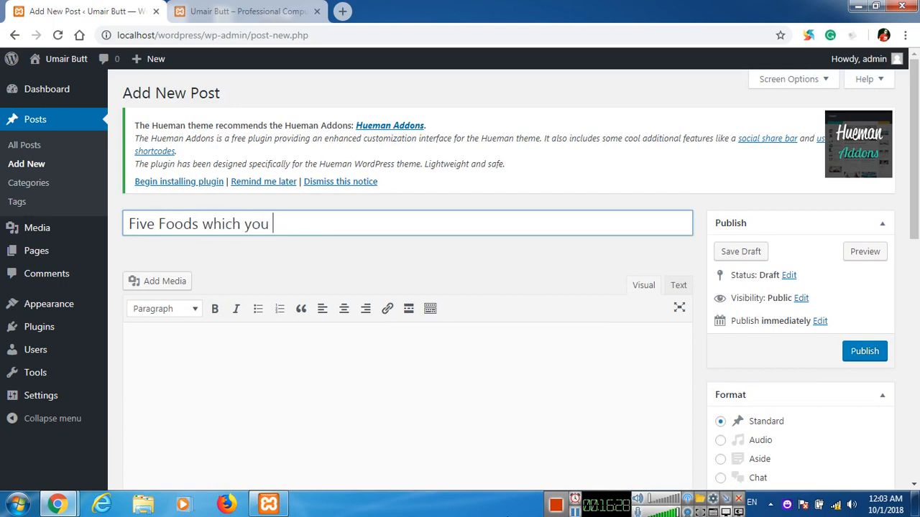
pyautogui.write('Should Eat Always')
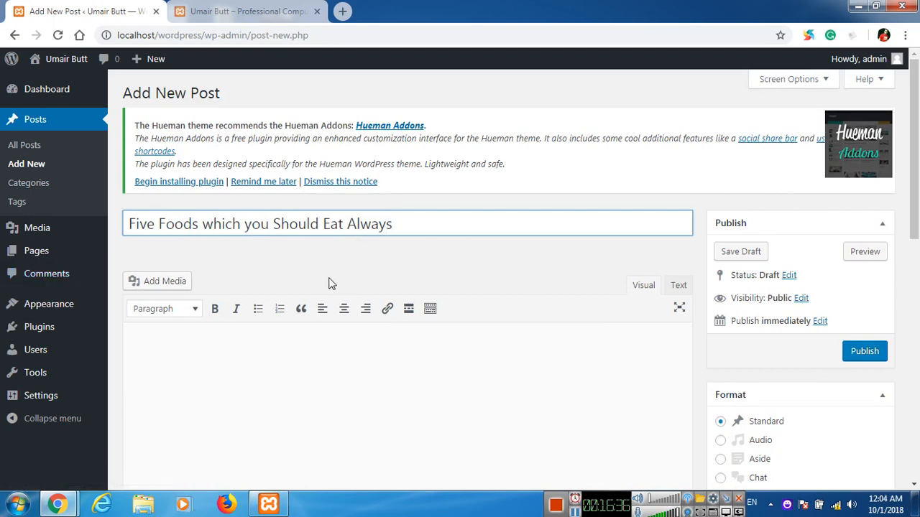
pyautogui.scroll(-1, 349, 343)
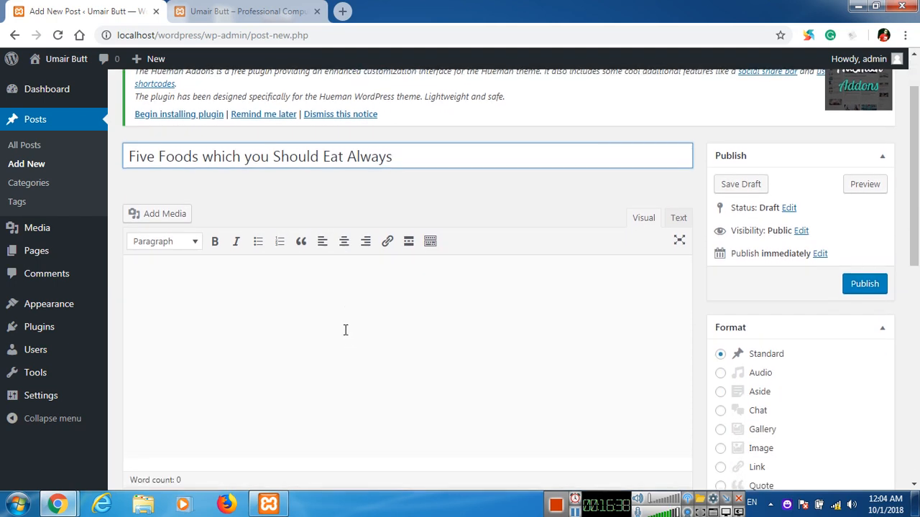
pyautogui.click(348, 310)
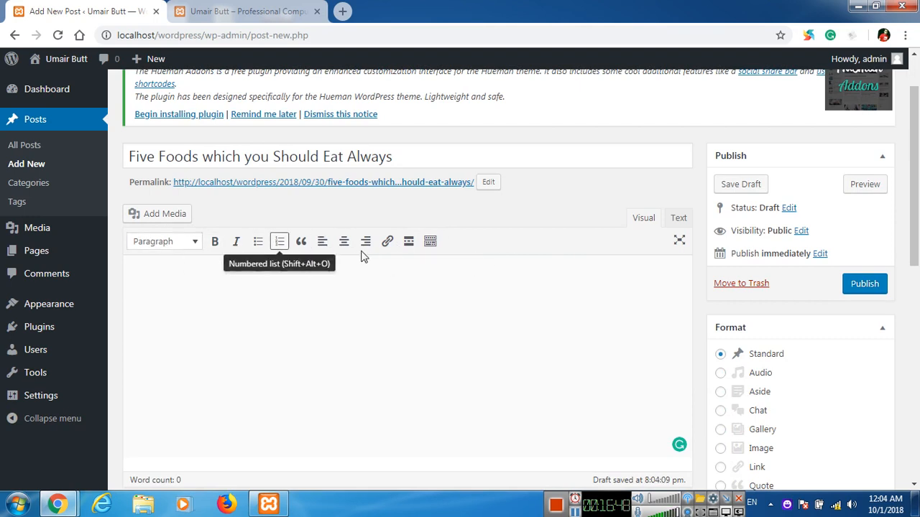
# Reveal the editor's second row of formatting tools via the Toolbar Toggle.
pyautogui.click(430, 244)
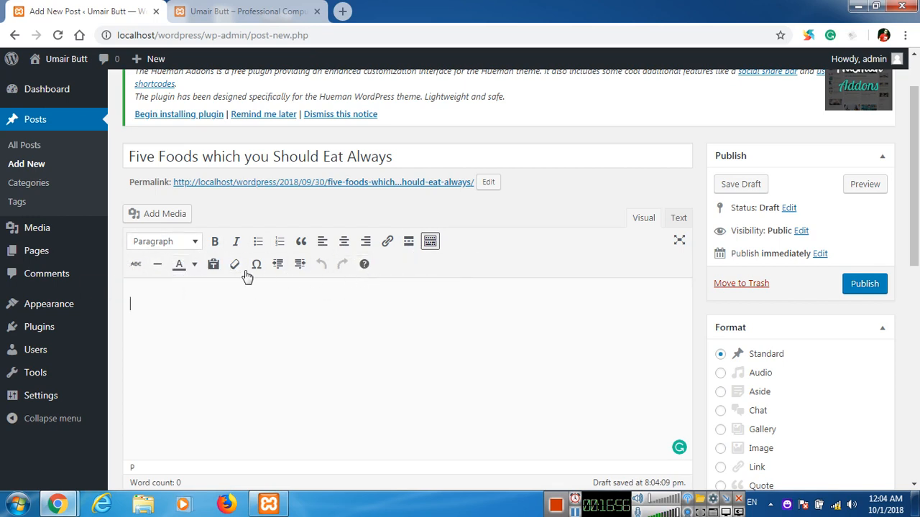
pyautogui.scroll(-1, 254, 305)
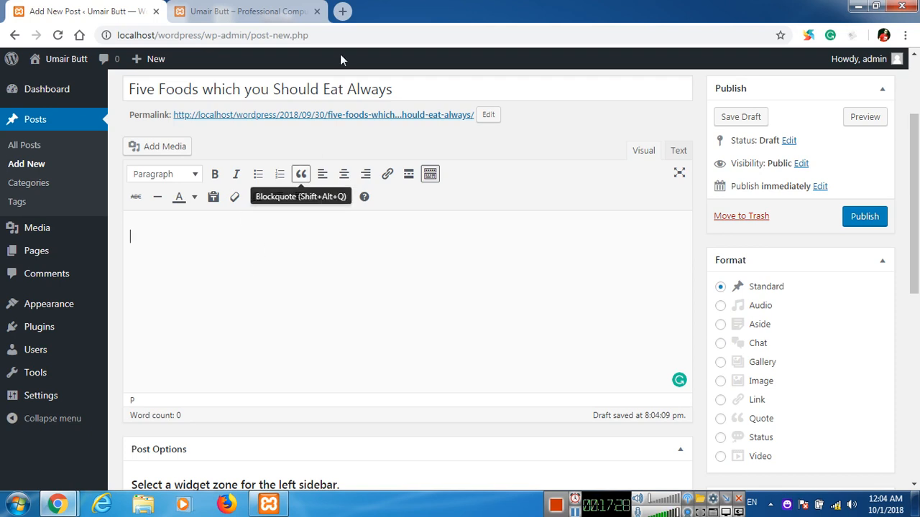
# Load lipsum.net in a new browser tab.
pyautogui.click(343, 11)
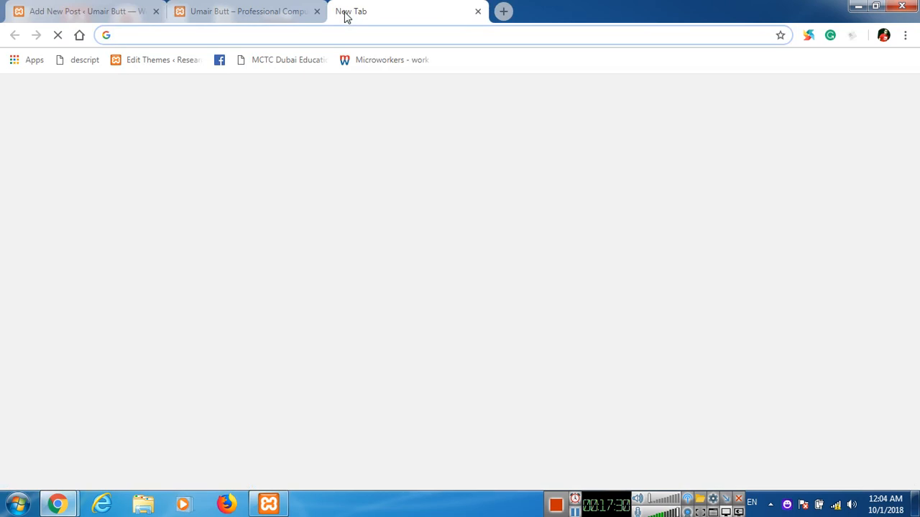
pyautogui.write('lipsum.net')
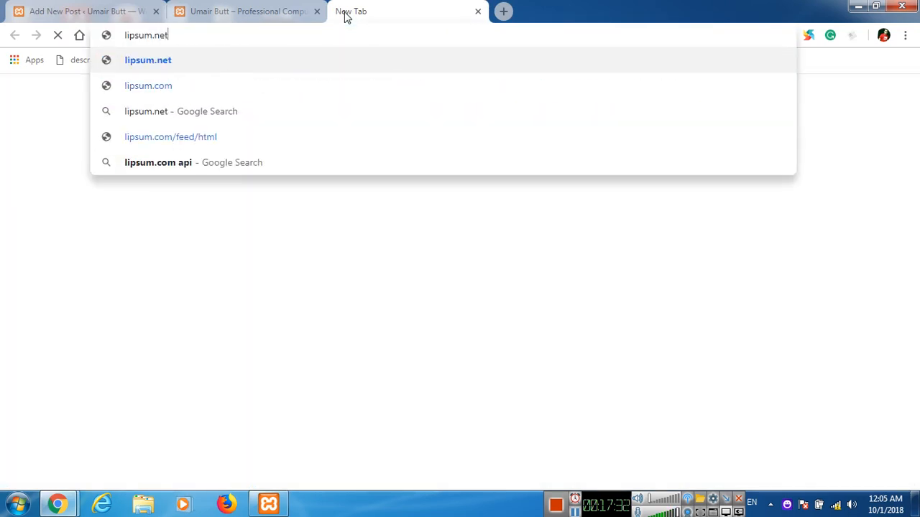
pyautogui.press('Return')
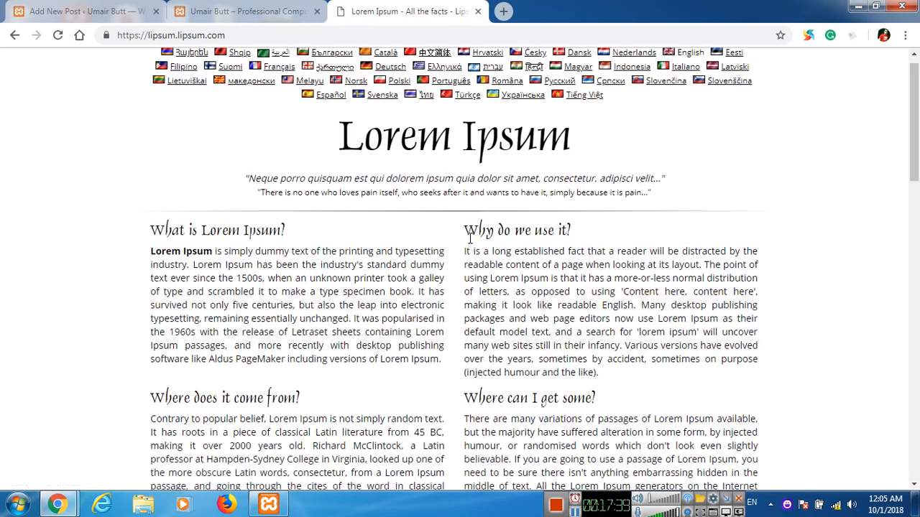
pyautogui.scroll(-4, 471, 237)
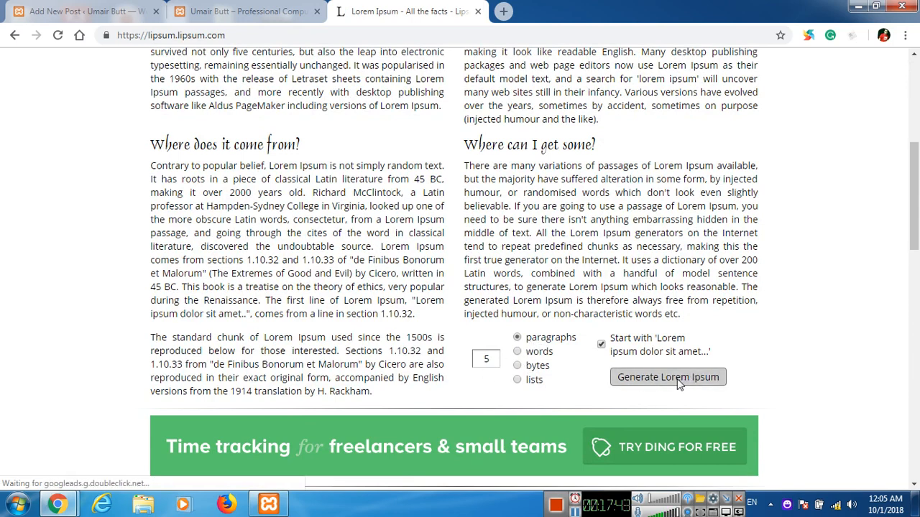
# Generate six paragraphs of Lorem Ipsum instead of five.
pyautogui.moveTo(490, 360); pyautogui.dragTo(433, 370)
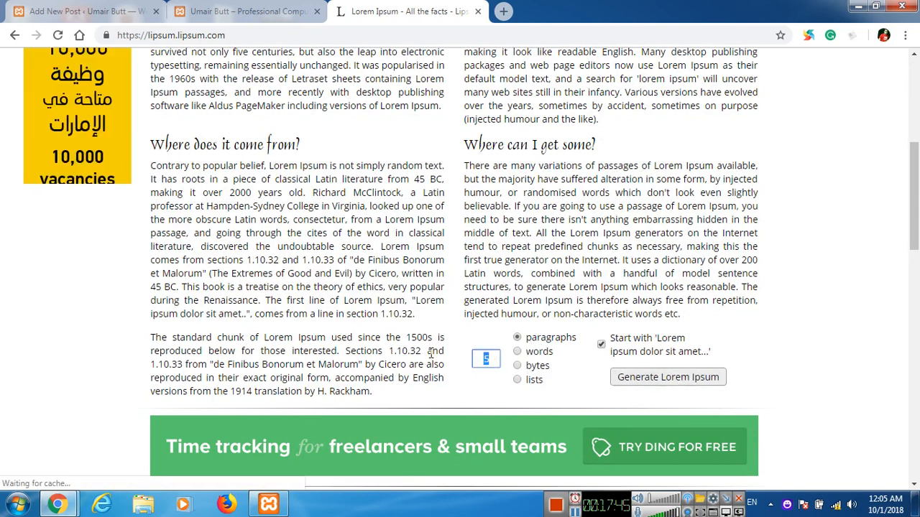
pyautogui.write('6')
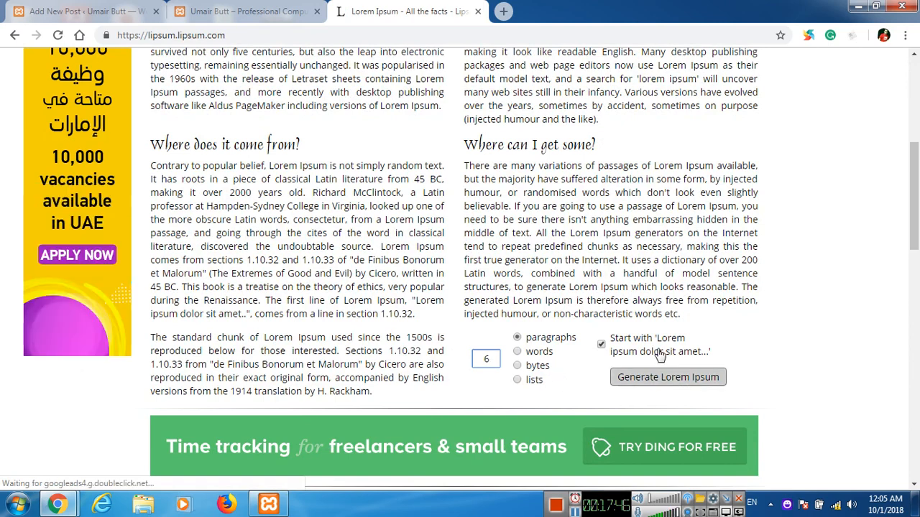
pyautogui.click(651, 378)
pyautogui.click(650, 378)
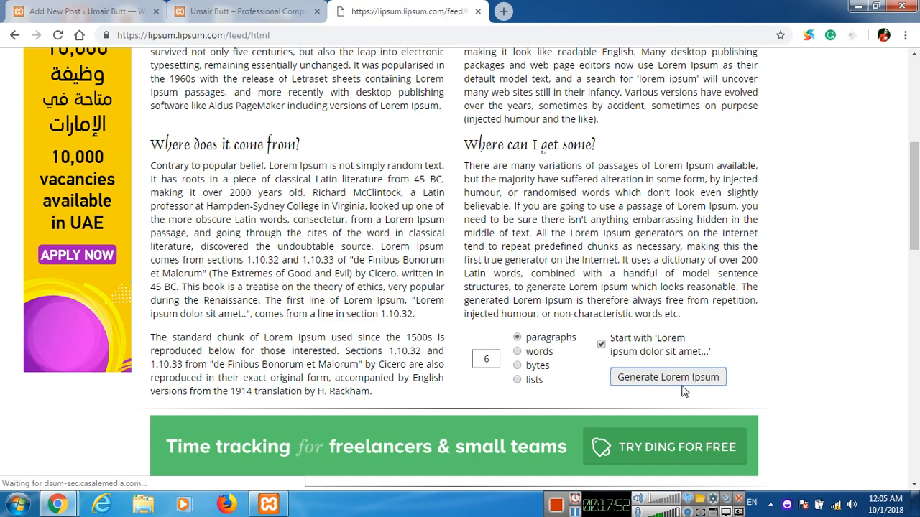
pyautogui.scroll(-4, 368, 279)
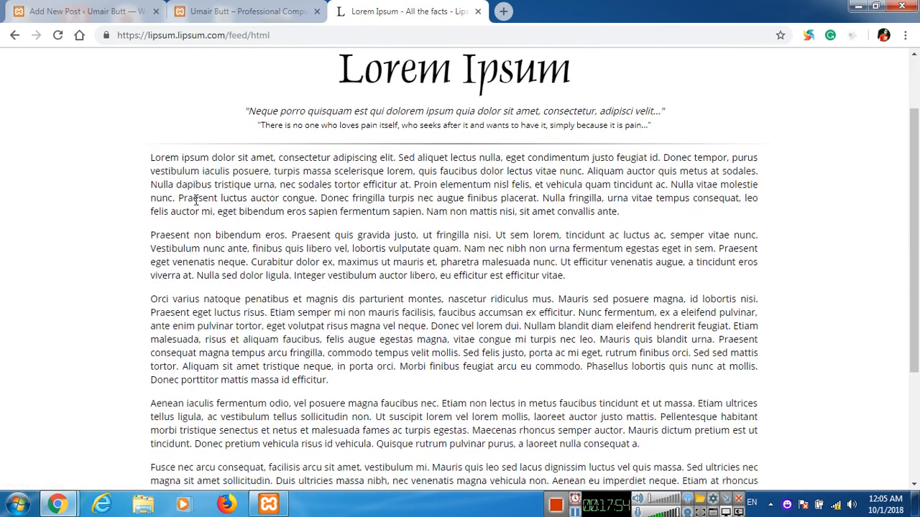
pyautogui.scroll(2, 304, 203)
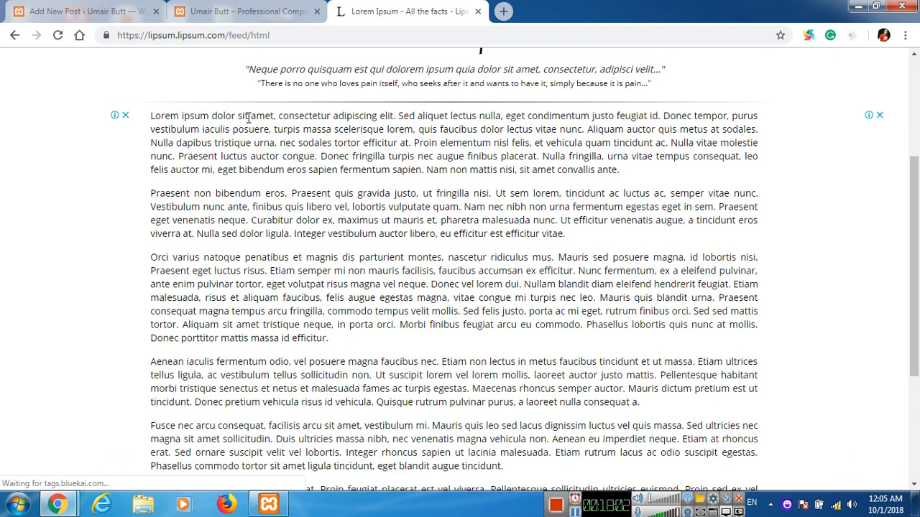
# Select the whole first generated Lorem Ipsum paragraph.
pyautogui.moveTo(151, 116); pyautogui.dragTo(493, 156)
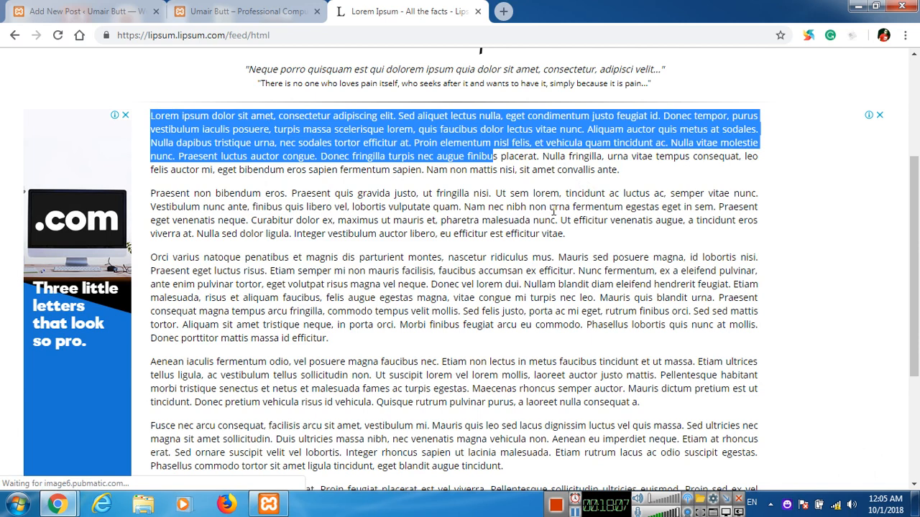
pyautogui.click(613, 179)
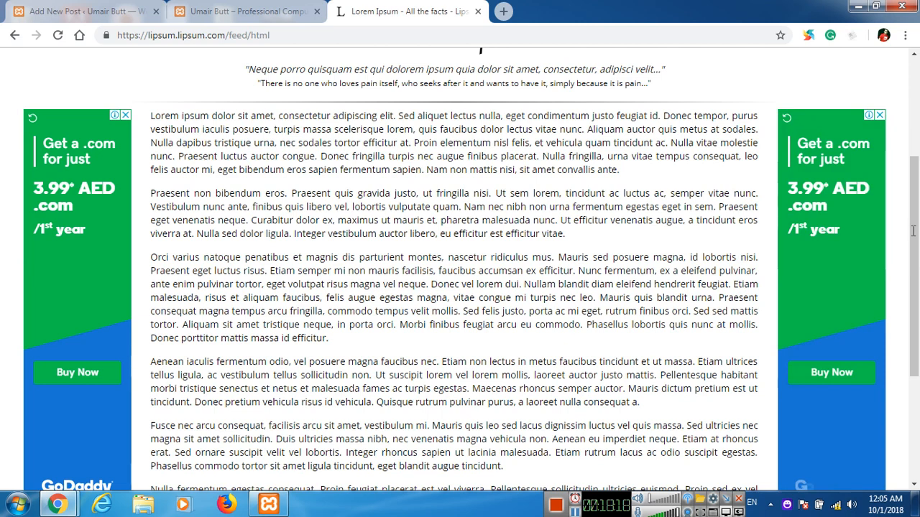
pyautogui.tripleClick(590, 179)
pyautogui.scroll(1, 683, 261)
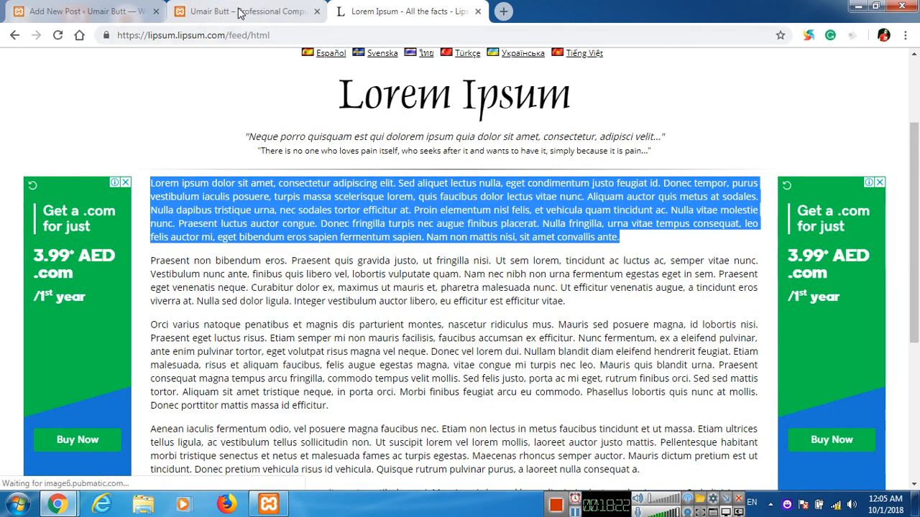
# Paste the first Lorem Ipsum paragraph into the post and add a 'First Food' line.
pyautogui.click(134, 13)
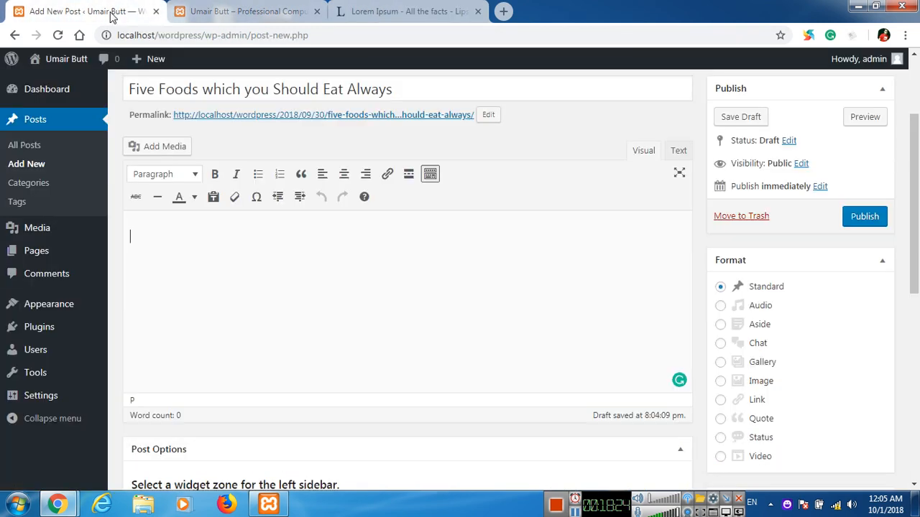
pyautogui.write('Lorem ipsum dolor sit amet, consectetur adipiscing elit. Sed aliquet lectus nulla, eget condimentum justo feugiat id. Donec tempor, purus vestibulum iaculis posuere turpis massa scelerisque lorem, quis faucibus dolor lectus vitae nunc. Aliquam auctor quis metus at sodales. Nulla dapibus tristique urna, nec sodales tortor efficitur at. Proin elementum nisl felis, et vehicula quam tincidunt ac. Nulla vitae molestie nunc. Praesent luctus auctor congue. Donec fringilla turpis nec augue finibus placerat. Nulla fringilla, urna vitae tempus consequat, leo felis auctor mi, eget bibendum eros sapien fermentum sapien. Nam non mattis nisi, sit amet convallis ante.')
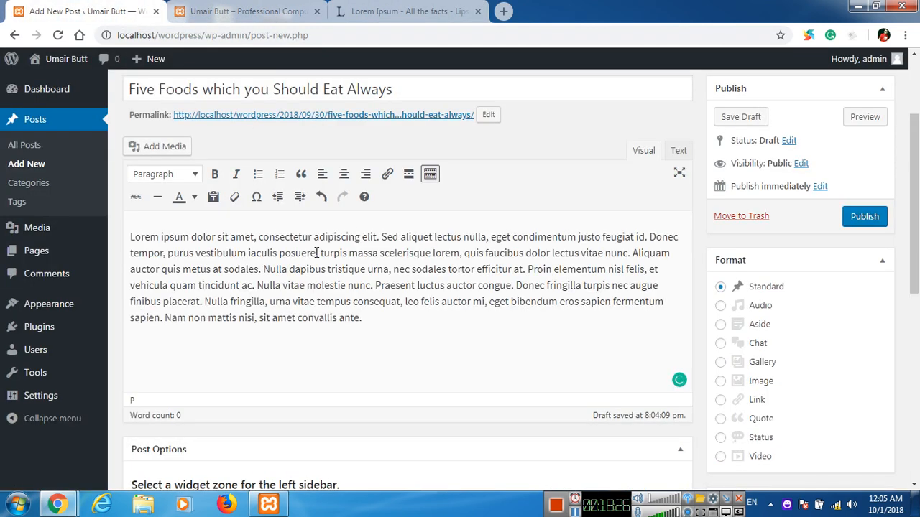
pyautogui.press('Return')
pyautogui.write('First Food')
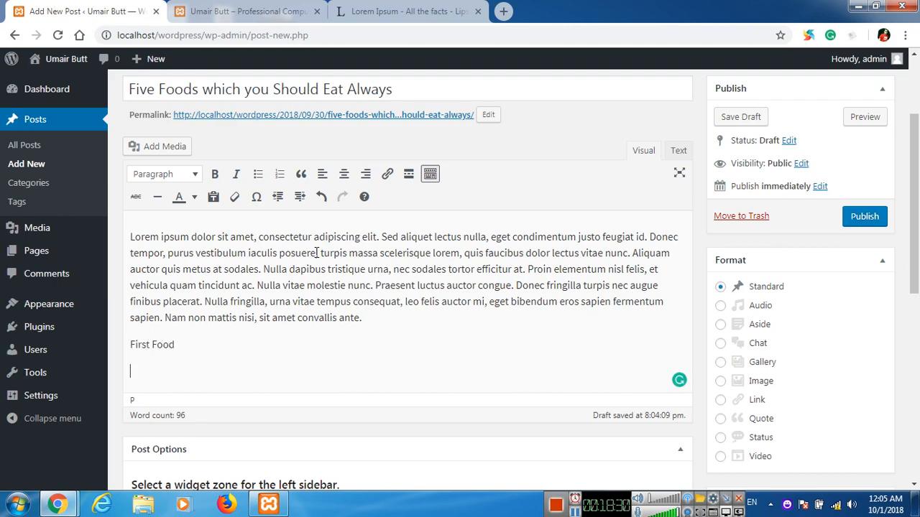
# Paste the Praesent paragraph under First Food and add a 'Second Food' line.
pyautogui.click(398, 12)
pyautogui.scroll(-2, 168, 128)
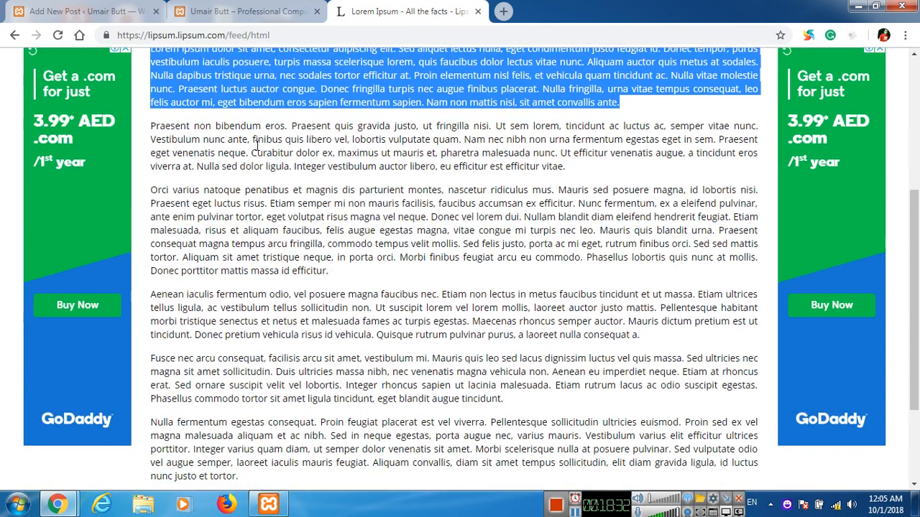
pyautogui.moveTo(153, 125); pyautogui.dragTo(580, 165)
pyautogui.hotkey('ctrl', 'c')
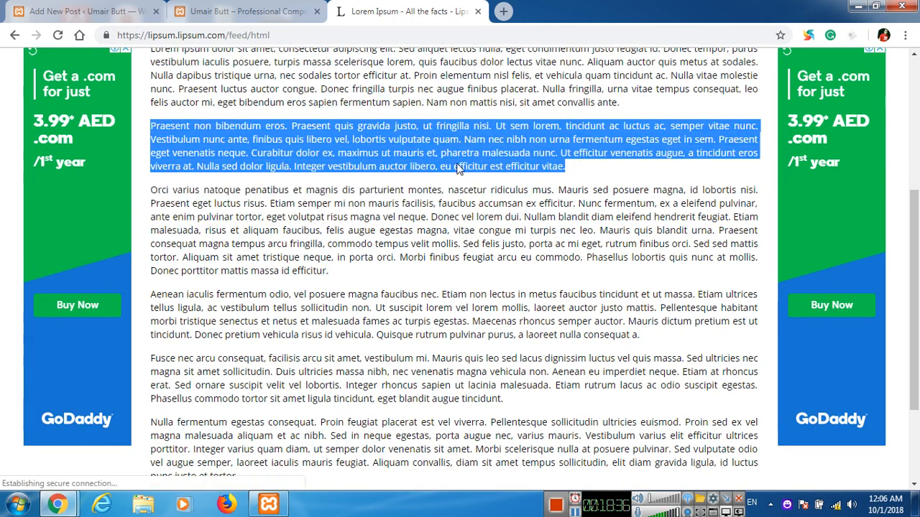
pyautogui.click(86, 11)
pyautogui.hotkey('ctrl', 'v')
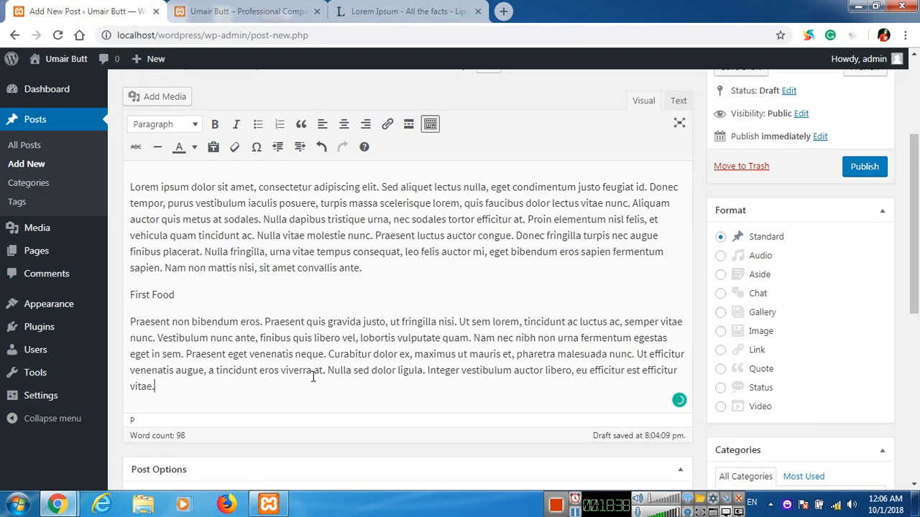
pyautogui.press('Return')
pyautogui.write('Second Food')
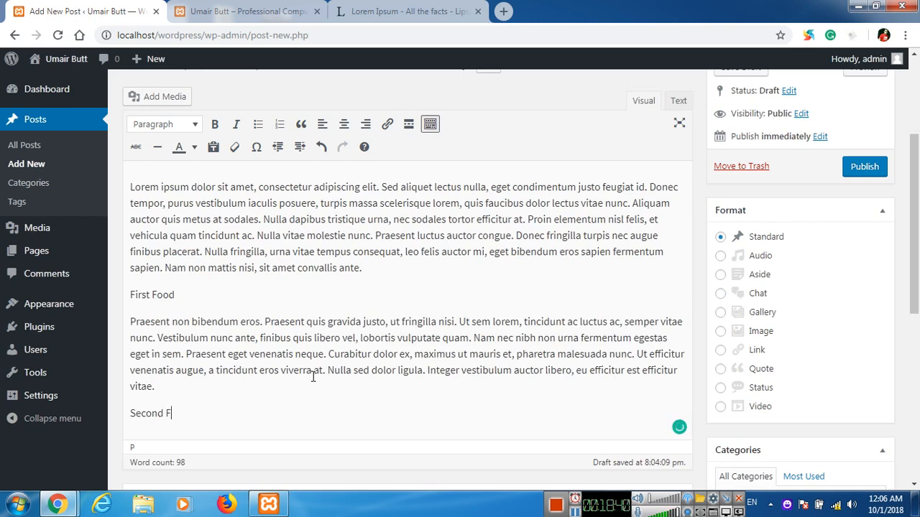
# Start a new paragraph and select the Orci paragraph on the Lorem Ipsum page.
pyautogui.press('Return')
pyautogui.click(402, 12)
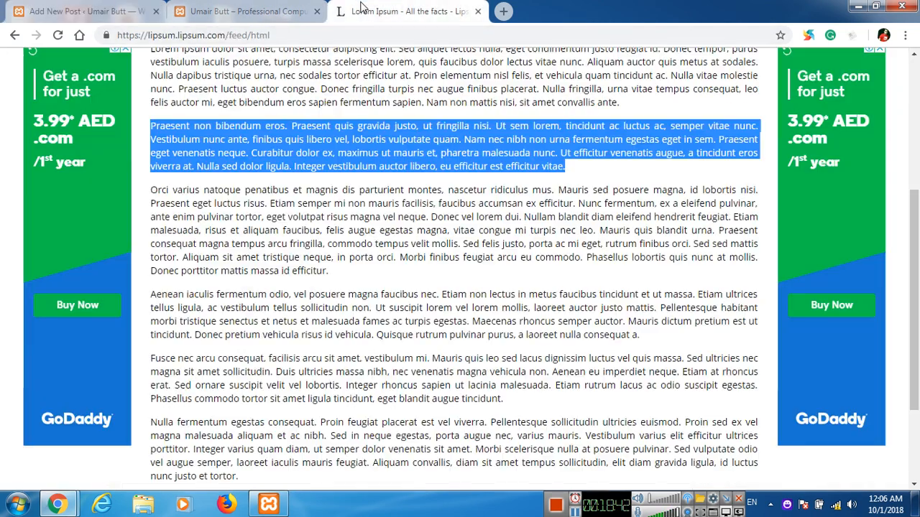
pyautogui.scroll(-1, 151, 128)
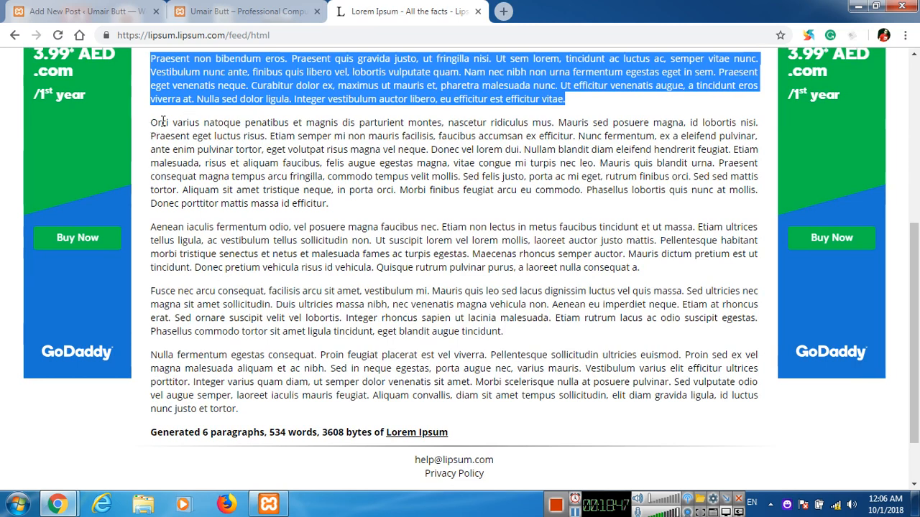
pyautogui.moveTo(152, 124); pyautogui.dragTo(329, 204)
pyautogui.hotkey('ctrl', 'c')
pyautogui.click(87, 10)
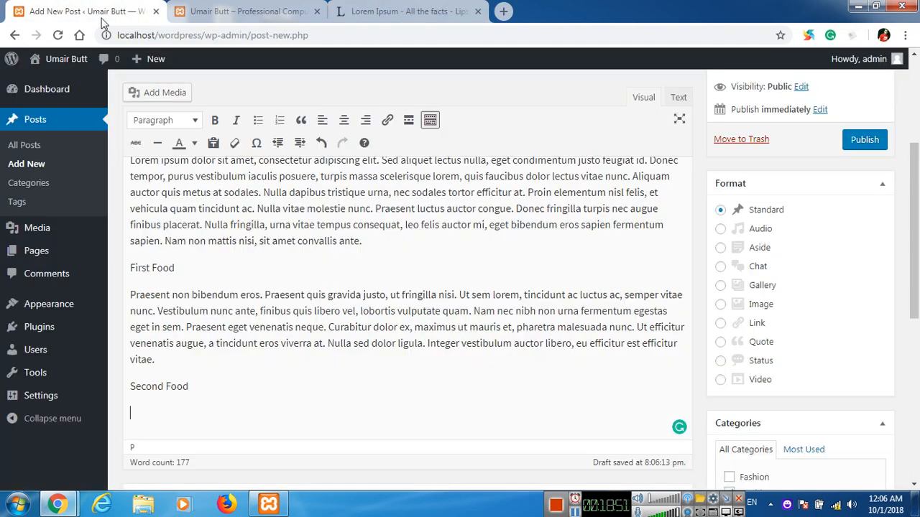
# Paste the Orci paragraph under Second Food and add a 'Third Food' line.
pyautogui.hotkey('ctrl', 'v')
pyautogui.press('Return')
pyautogui.write('Rhid')
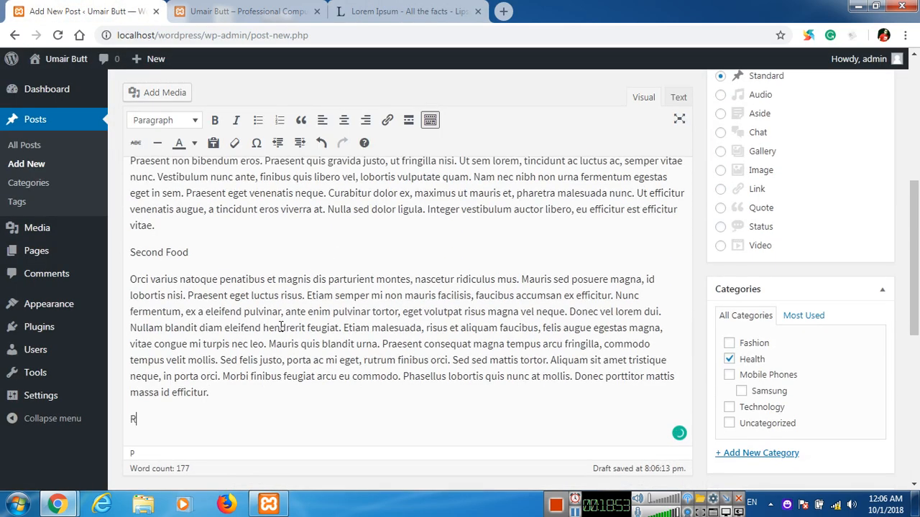
pyautogui.press('BackSpace')
pyautogui.press('BackSpace')
pyautogui.press('BackSpace')
pyautogui.press('BackSpace')
pyautogui.write('Third Food')
pyautogui.press('Return')
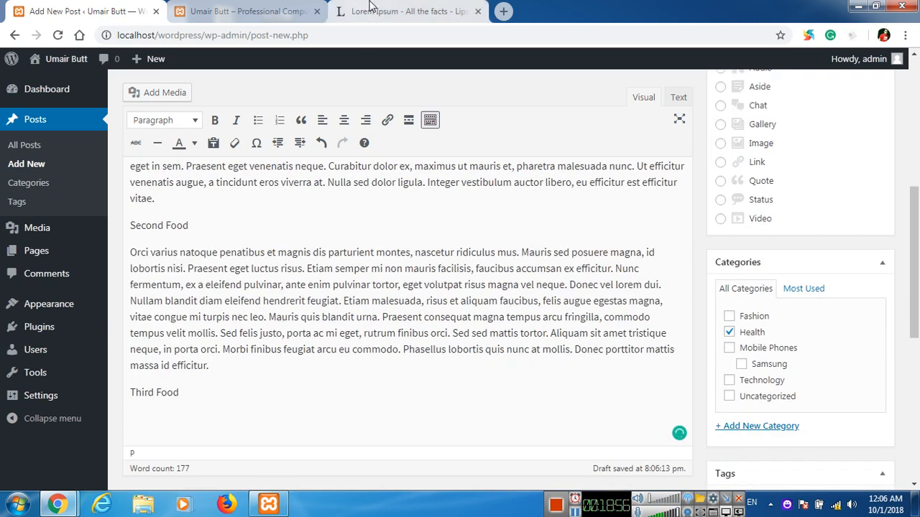
# Copy the Aenean paragraph under Third Food and add a 'Fourth Food' line.
pyautogui.click(403, 11)
pyautogui.scroll(-1, 159, 159)
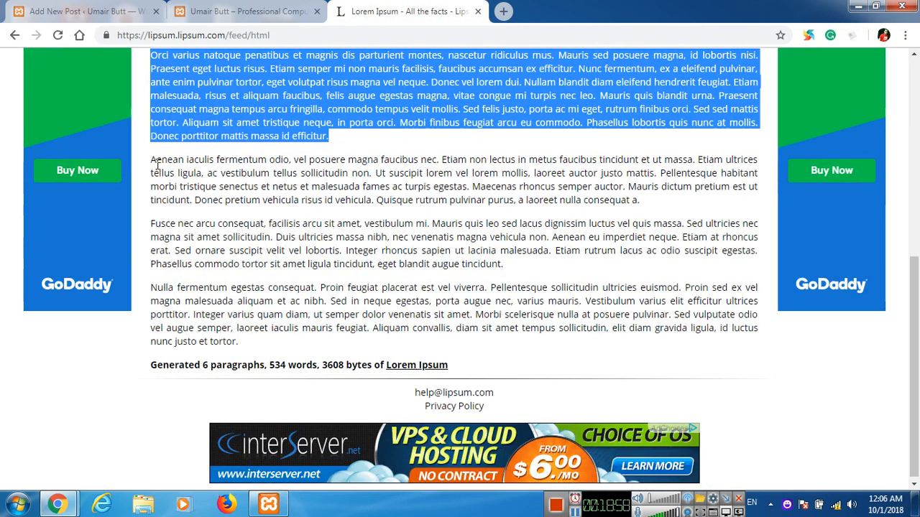
pyautogui.moveTo(151, 160); pyautogui.dragTo(636, 201)
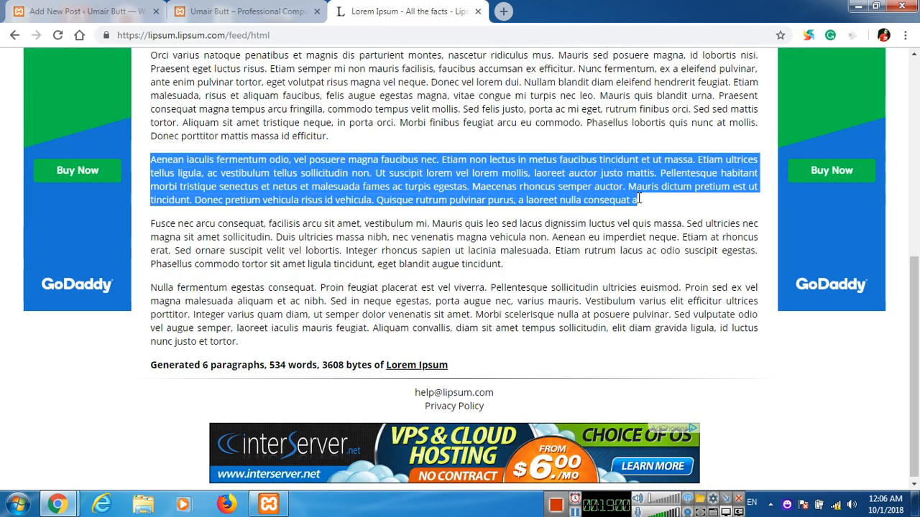
pyautogui.hotkey('ctrl', 'c')
pyautogui.click(86, 11)
pyautogui.hotkey('ctrl', 'v')
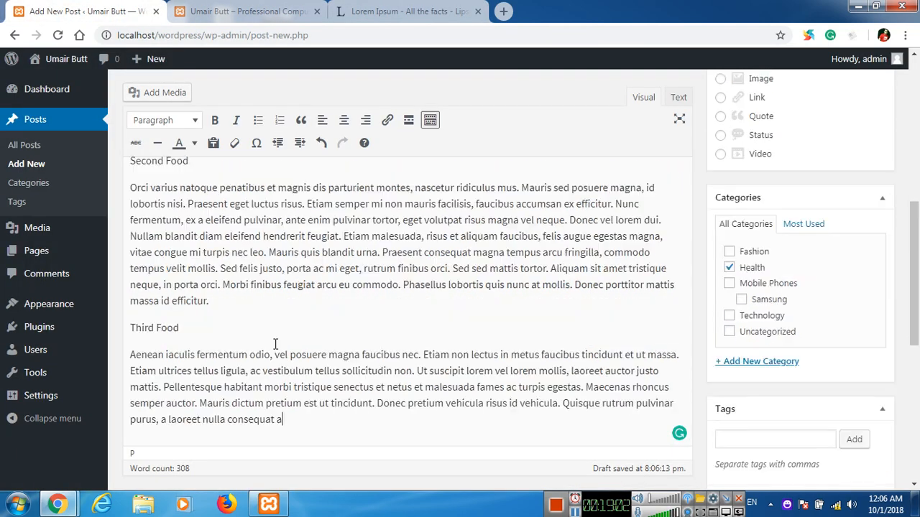
pyautogui.press('Return')
pyautogui.write('Fourth Food')
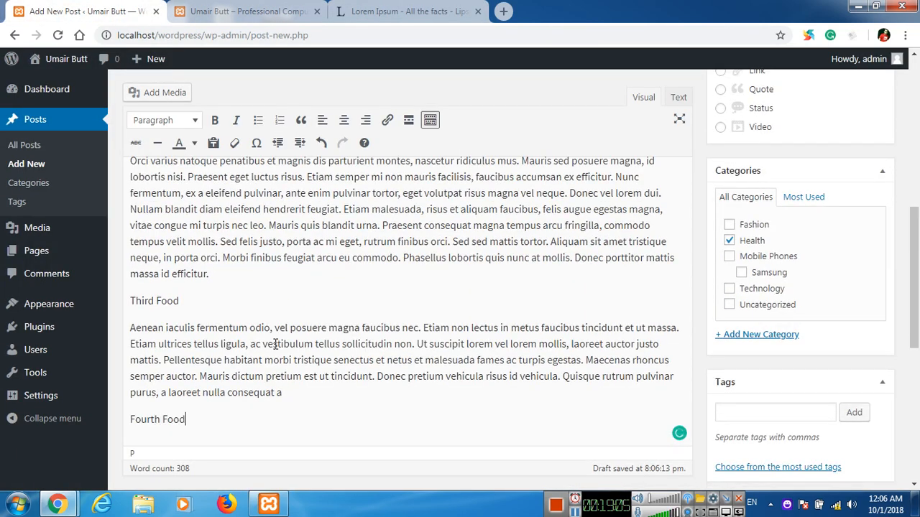
pyautogui.press('Return')
# Paste the Fusce paragraph under Fourth Food and add a 'Fifth Food' line.
pyautogui.click(403, 11)
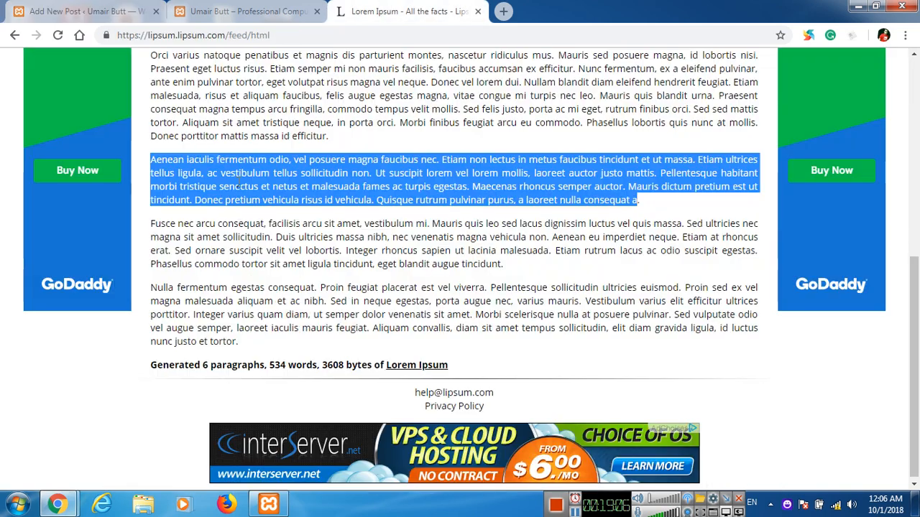
pyautogui.moveTo(151, 223); pyautogui.dragTo(528, 265)
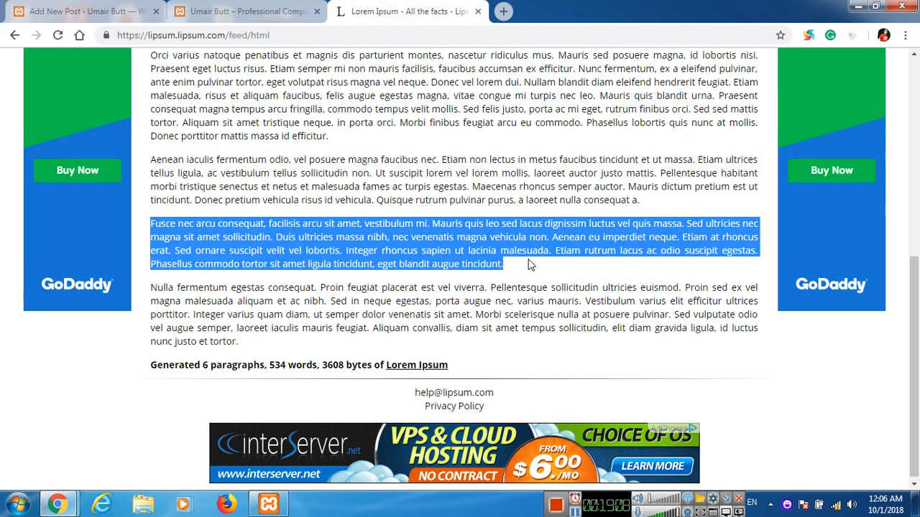
pyautogui.click(83, 11)
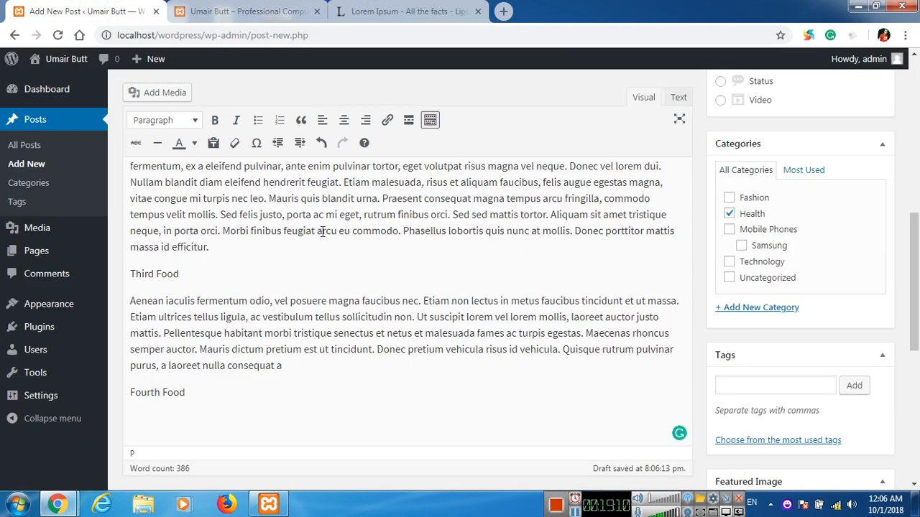
pyautogui.hotkey('ctrl', 'v')
pyautogui.write('Fifth')
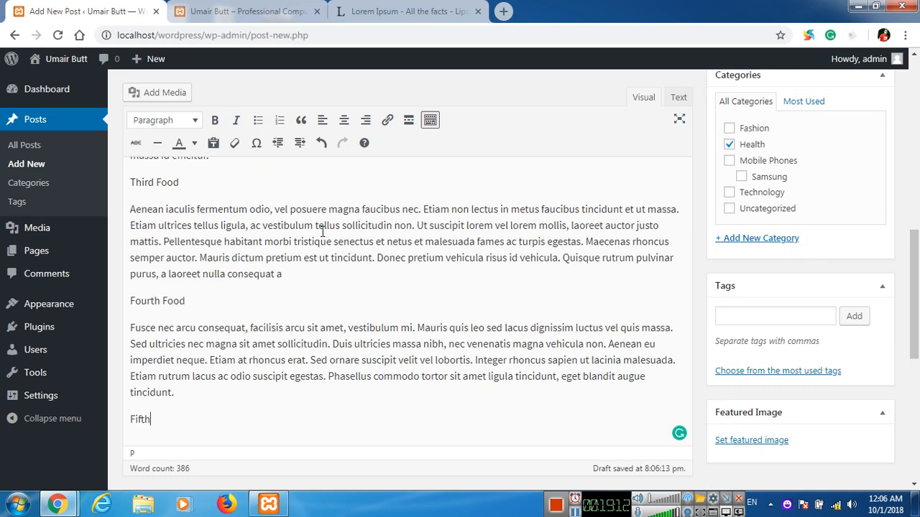
pyautogui.write(' Food')
pyautogui.press('Return')
# Paste the Nulla fermentum paragraph under Fifth Food.
pyautogui.click(386, 11)
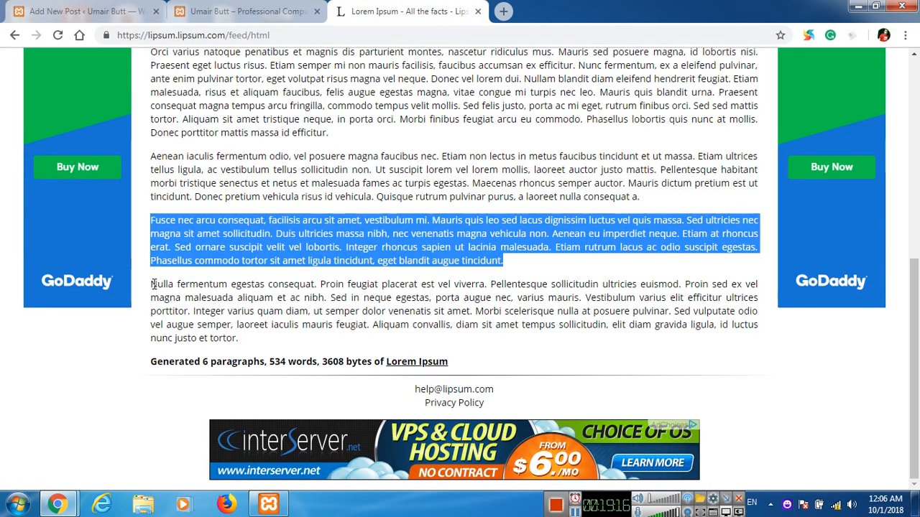
pyautogui.moveTo(151, 284); pyautogui.dragTo(253, 342)
pyautogui.click(111, 8)
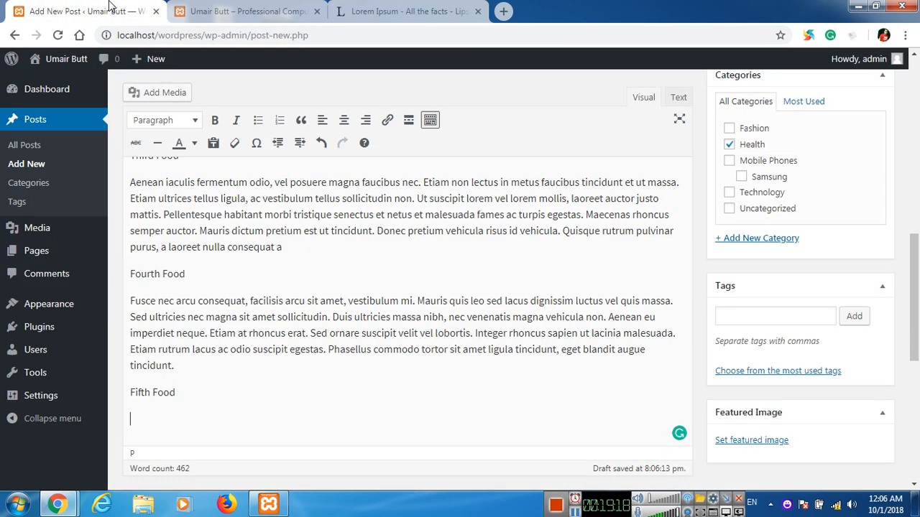
pyautogui.hotkey('ctrl', 'v')
pyautogui.scroll(4, 352, 277)
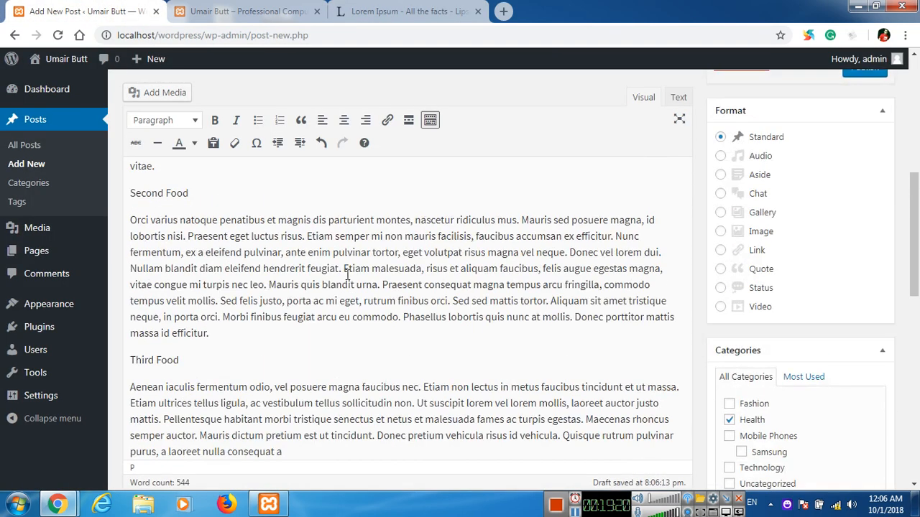
pyautogui.scroll(1, 323, 274)
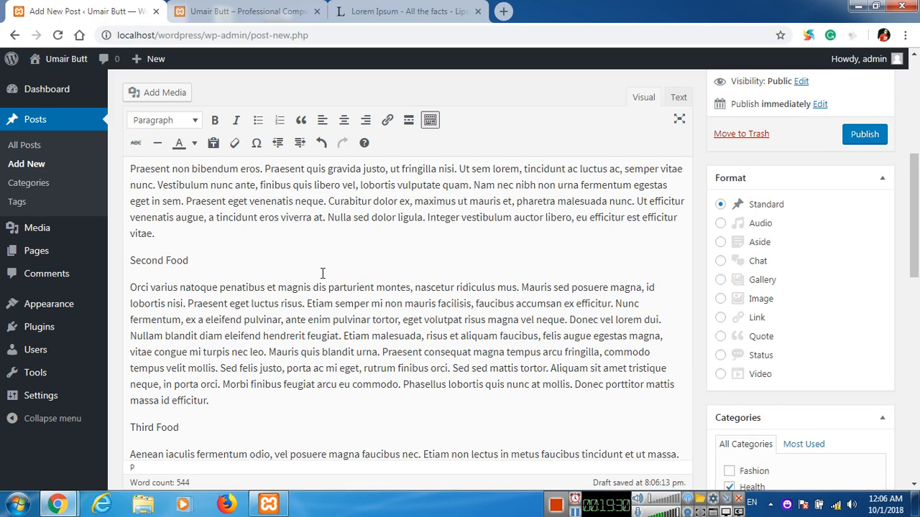
# Make the First Food title a Heading 2 and Second Food a Heading 3.
pyautogui.scroll(3, 323, 274)
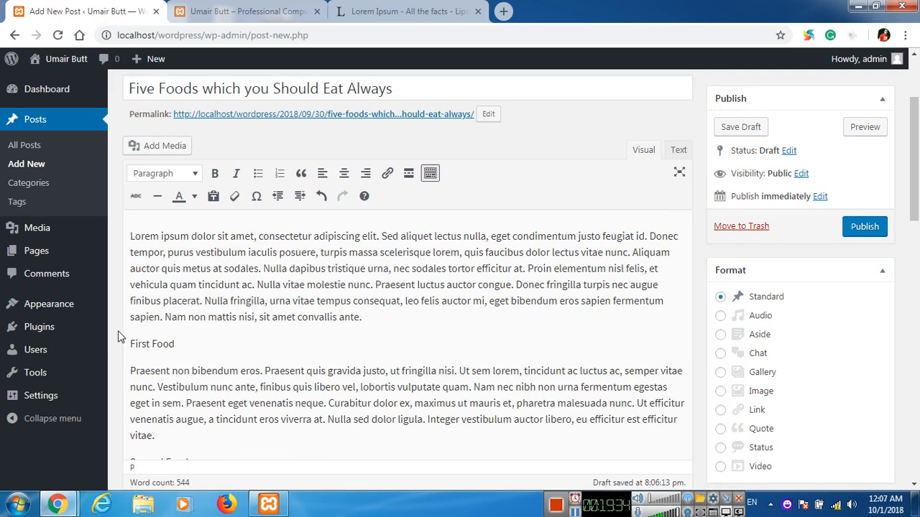
pyautogui.scroll(-1, 118, 337)
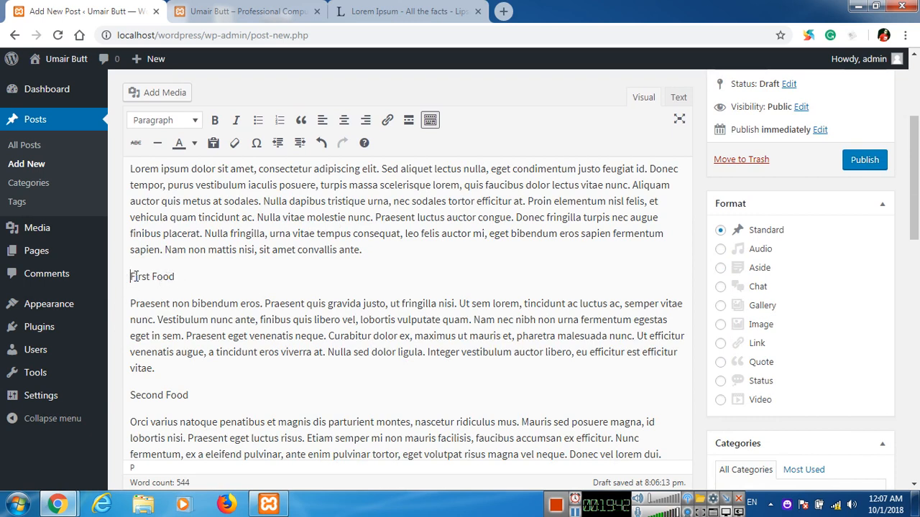
pyautogui.moveTo(131, 277); pyautogui.dragTo(197, 277)
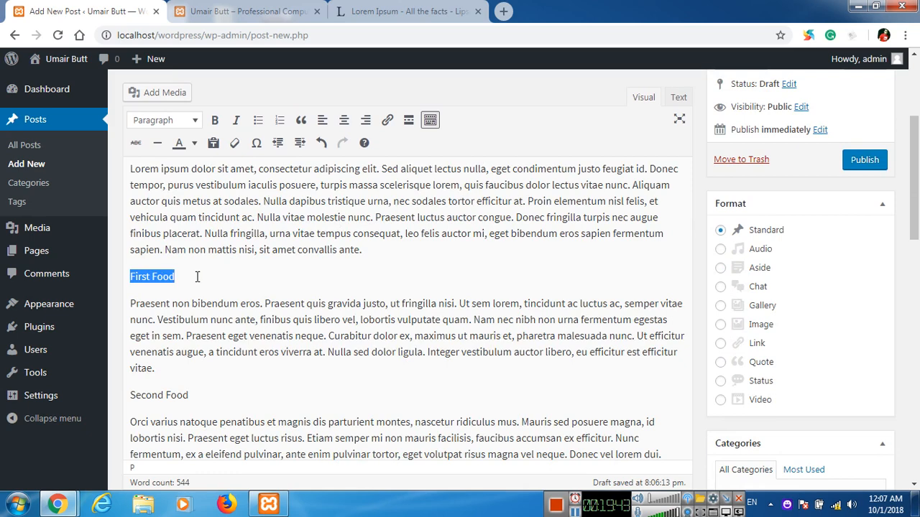
pyautogui.click(173, 124)
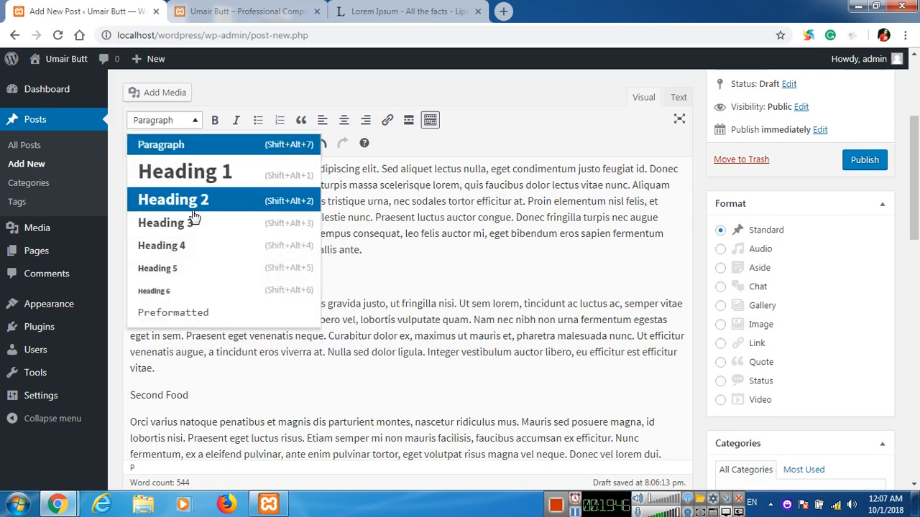
pyautogui.click(205, 201)
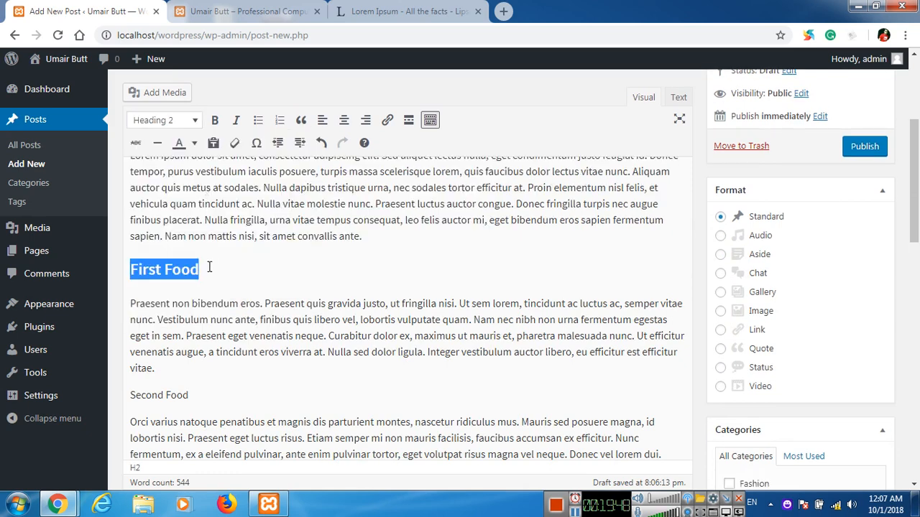
pyautogui.scroll(-1, 194, 288)
pyautogui.moveTo(128, 328); pyautogui.dragTo(213, 328)
pyautogui.click(167, 122)
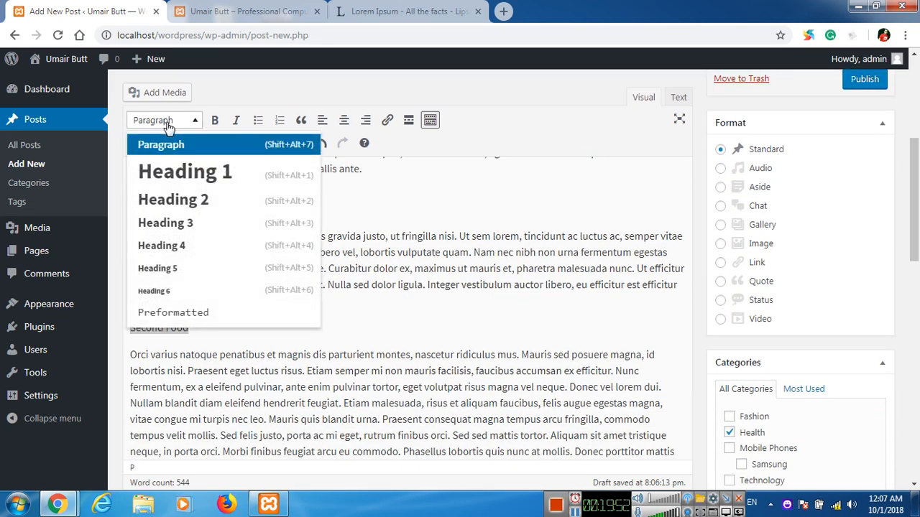
pyautogui.click(194, 223)
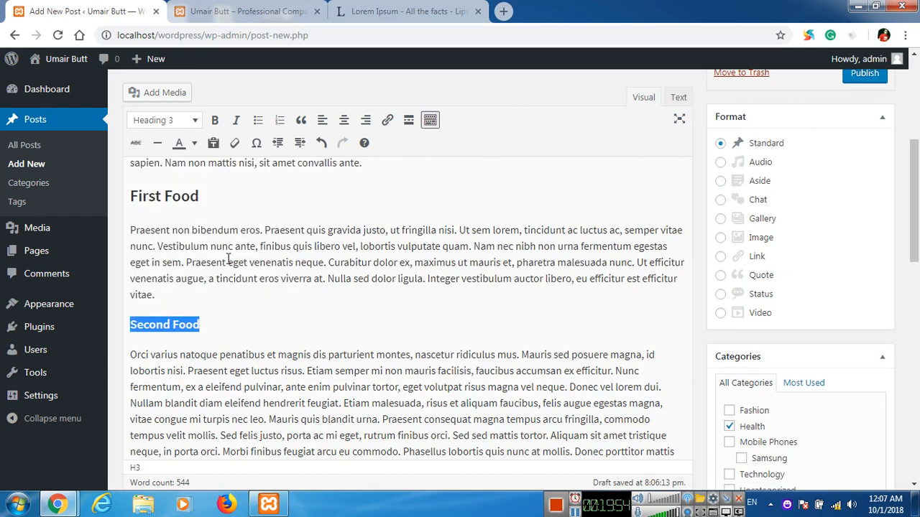
# Format the Third, Fourth and Fifth Food titles as Heading 4, 5 and 6.
pyautogui.scroll(-2, 232, 267)
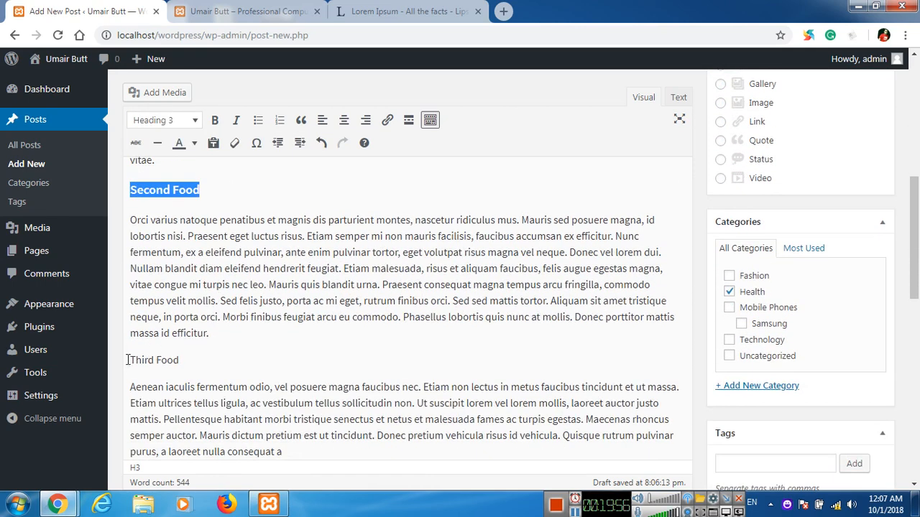
pyautogui.click(128, 360)
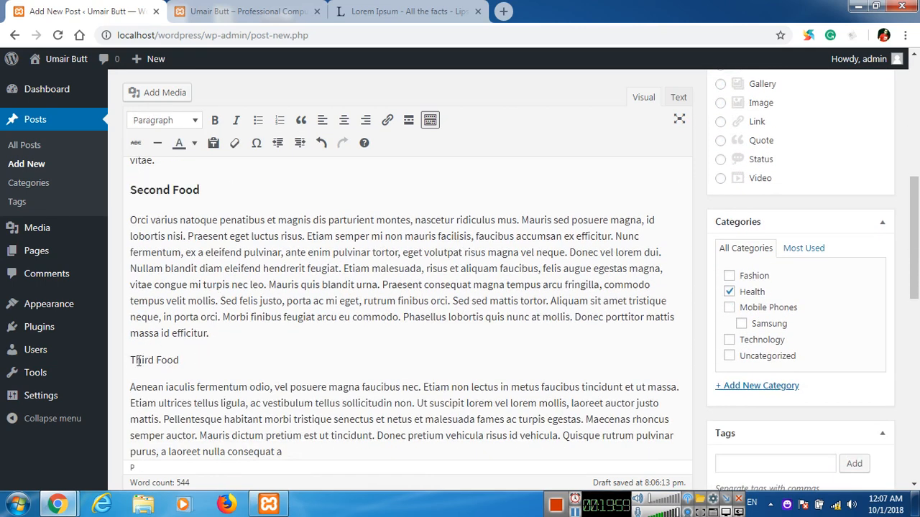
pyautogui.moveTo(130, 360); pyautogui.dragTo(208, 356)
pyautogui.click(188, 120)
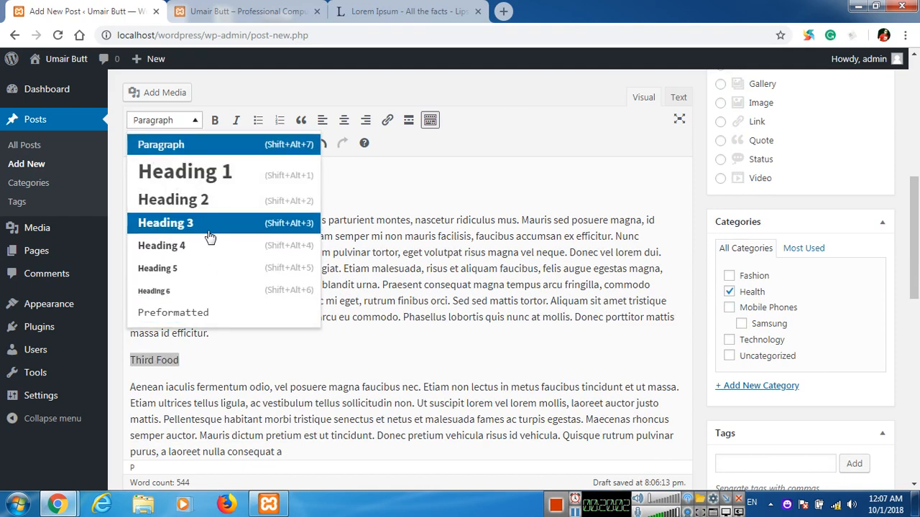
pyautogui.click(263, 244)
pyautogui.scroll(-2, 240, 271)
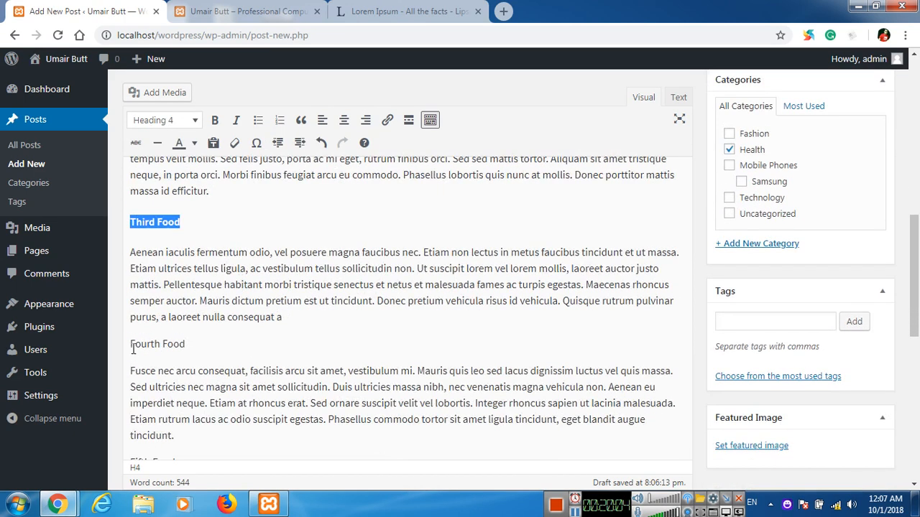
pyautogui.moveTo(130, 345); pyautogui.dragTo(207, 347)
pyautogui.click(189, 120)
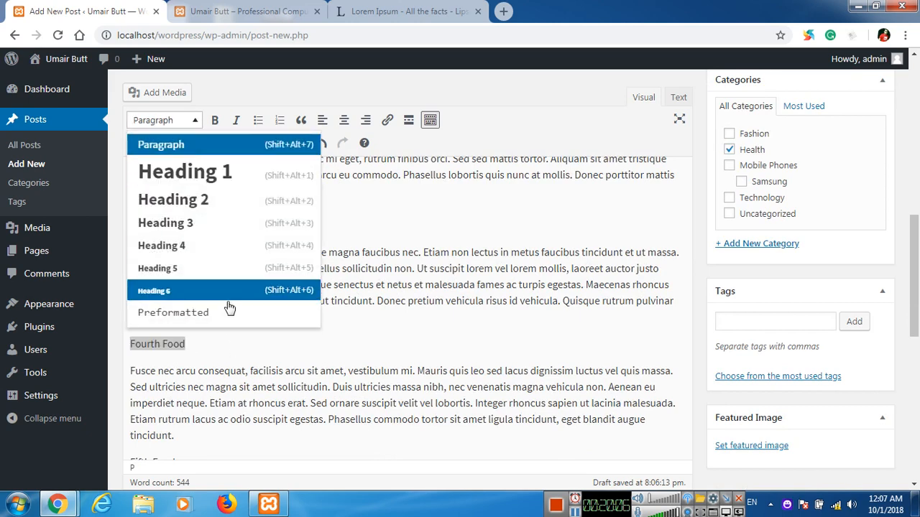
pyautogui.click(232, 271)
pyautogui.scroll(-3, 151, 241)
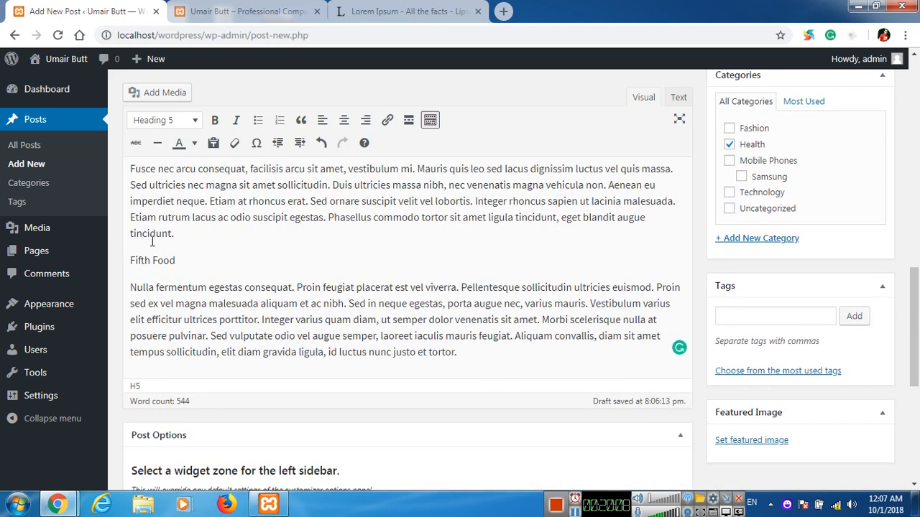
pyautogui.moveTo(131, 261); pyautogui.dragTo(173, 266)
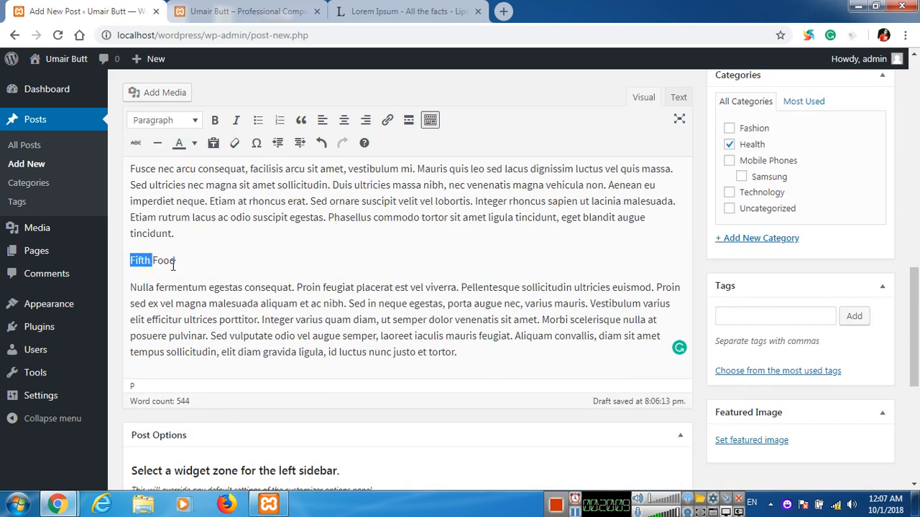
pyautogui.click(180, 122)
pyautogui.click(199, 292)
pyautogui.scroll(10, 217, 245)
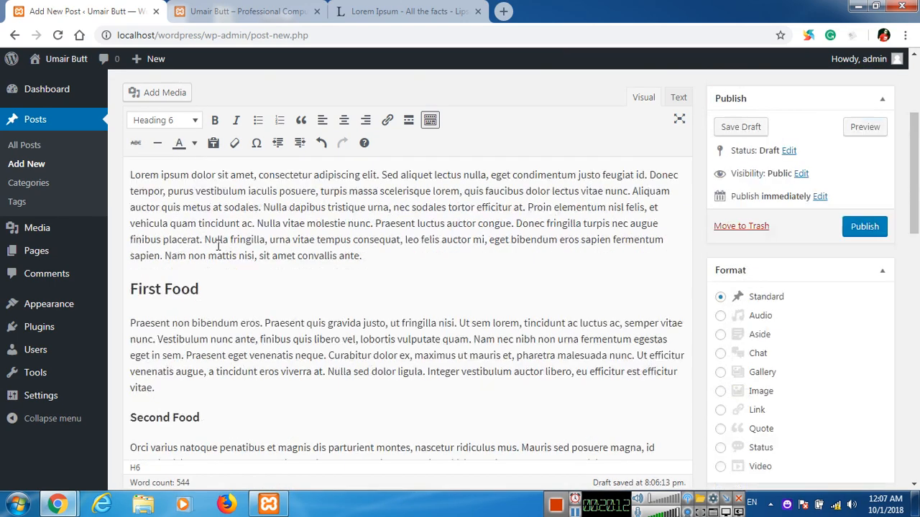
# Insert a 'Healthy Foods Description' line before 'Lorem' and format it as Heading 1.
pyautogui.click(129, 339)
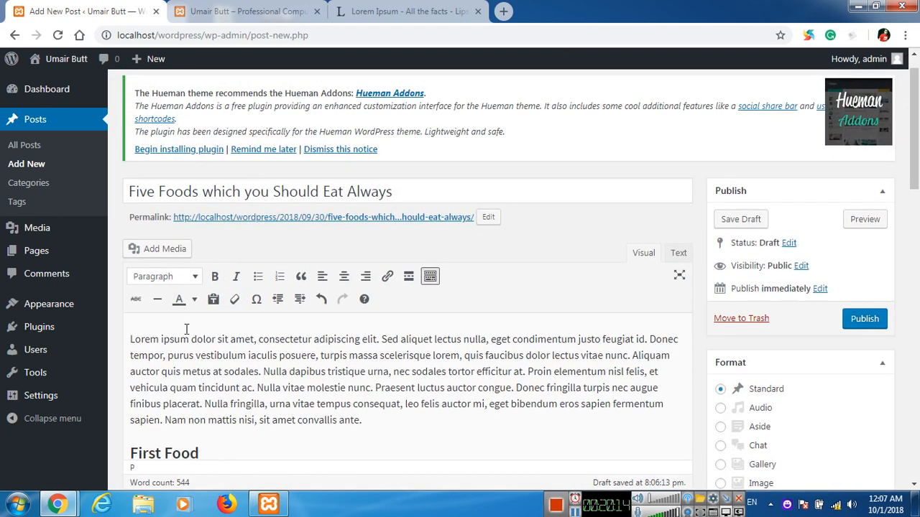
pyautogui.press('Return')
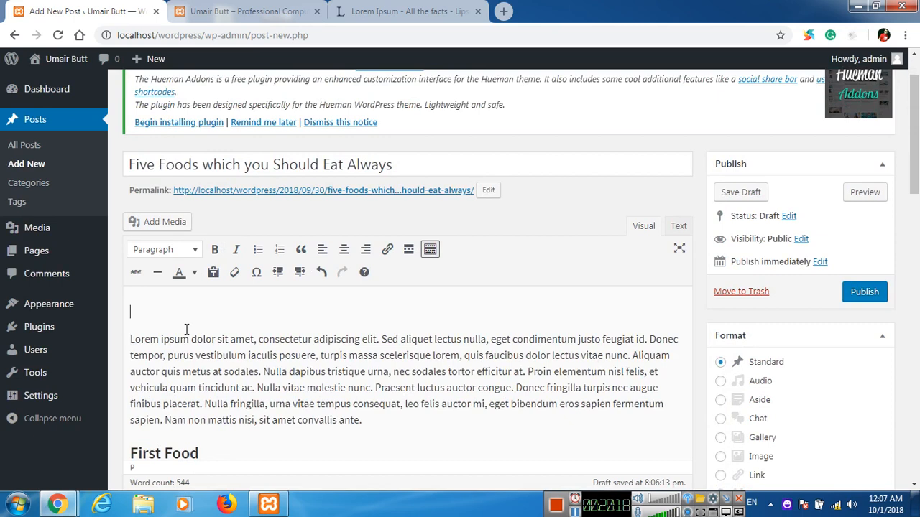
pyautogui.write('Health y Foods Description')
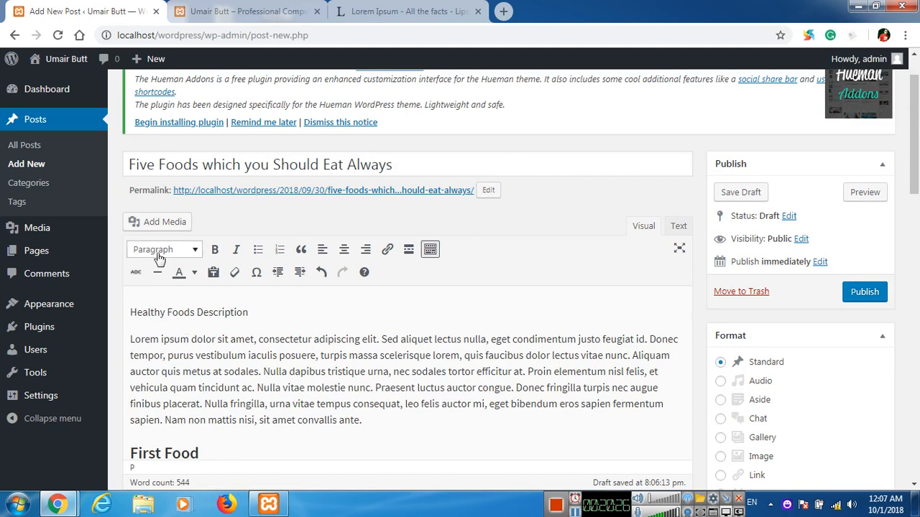
pyautogui.moveTo(130, 312); pyautogui.dragTo(279, 307)
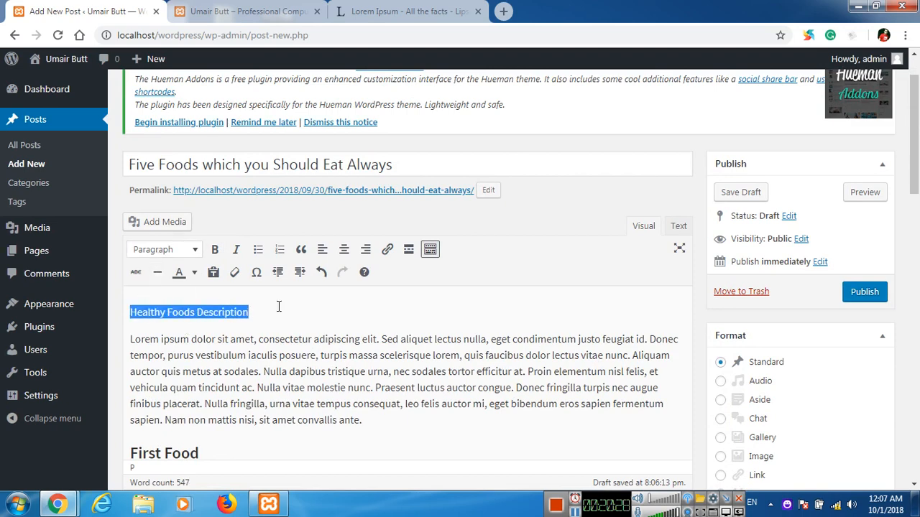
pyautogui.click(172, 252)
pyautogui.click(208, 316)
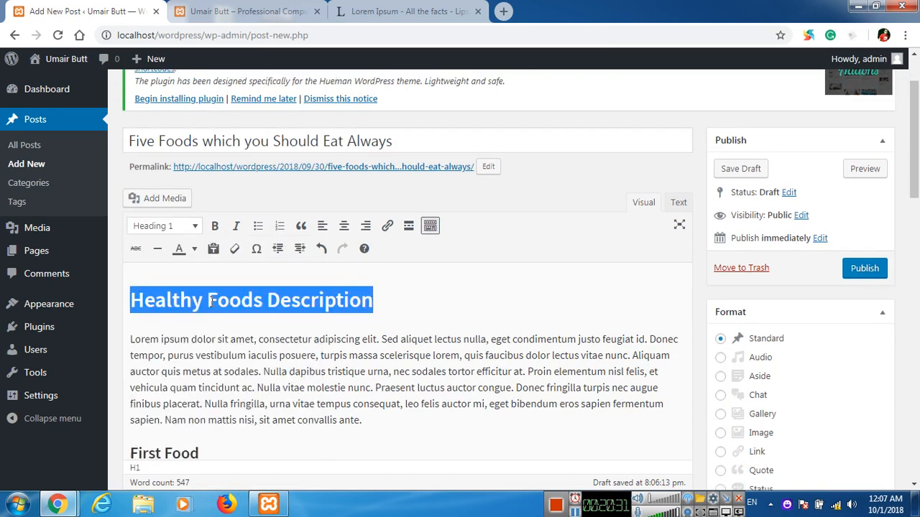
pyautogui.click(397, 298)
pyautogui.scroll(-1, 399, 299)
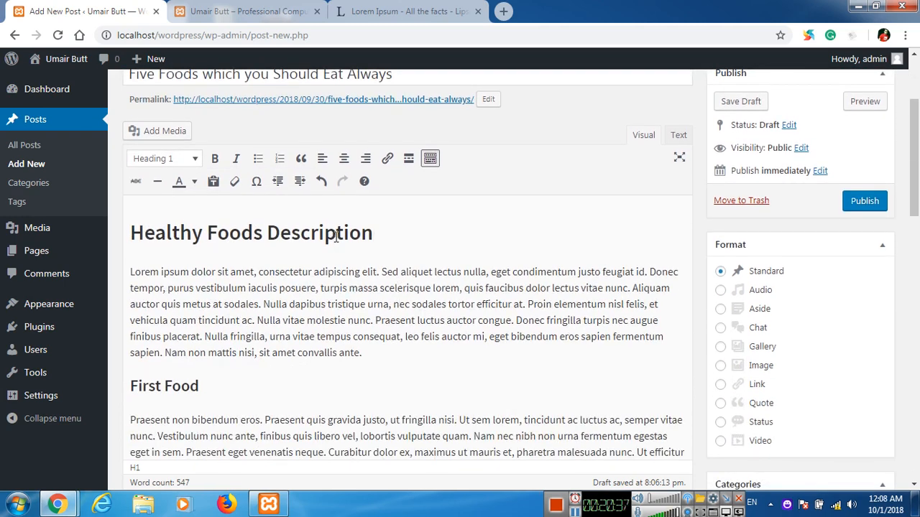
pyautogui.scroll(-4, 251, 263)
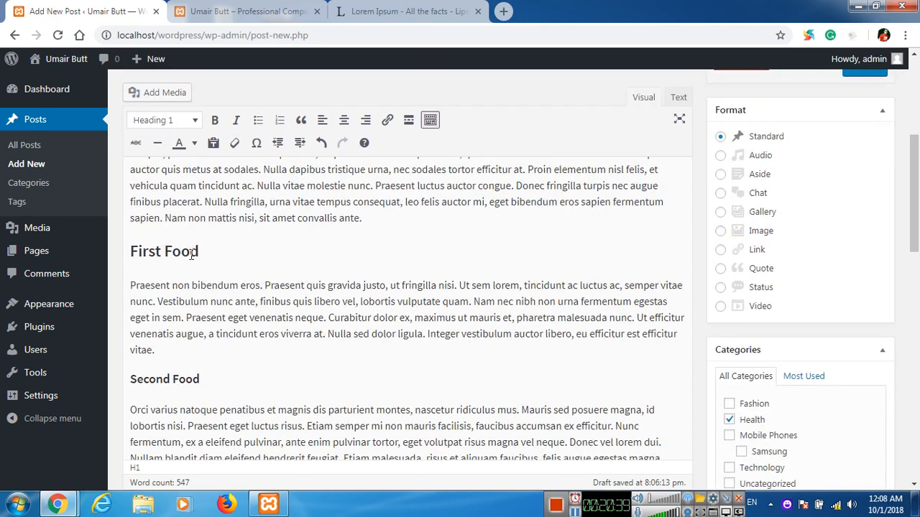
pyautogui.scroll(-5, 191, 261)
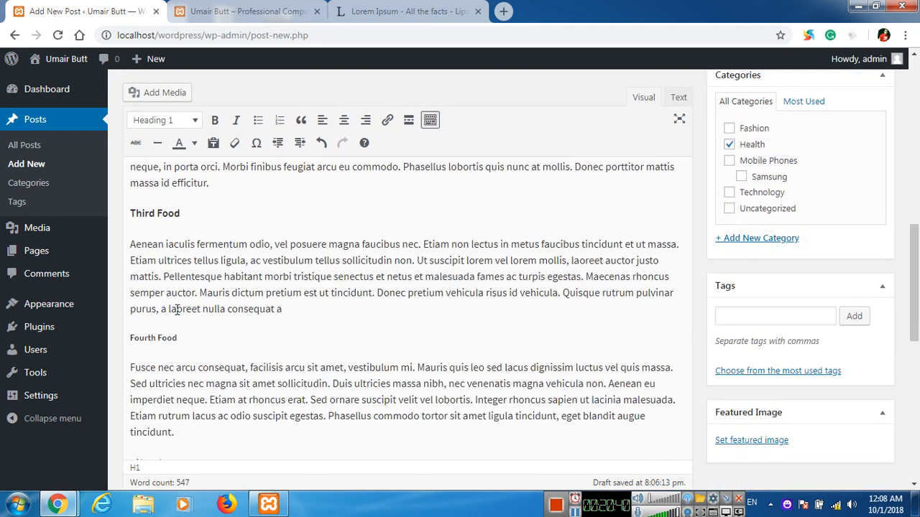
pyautogui.scroll(-3, 172, 266)
pyautogui.scroll(15, 308, 306)
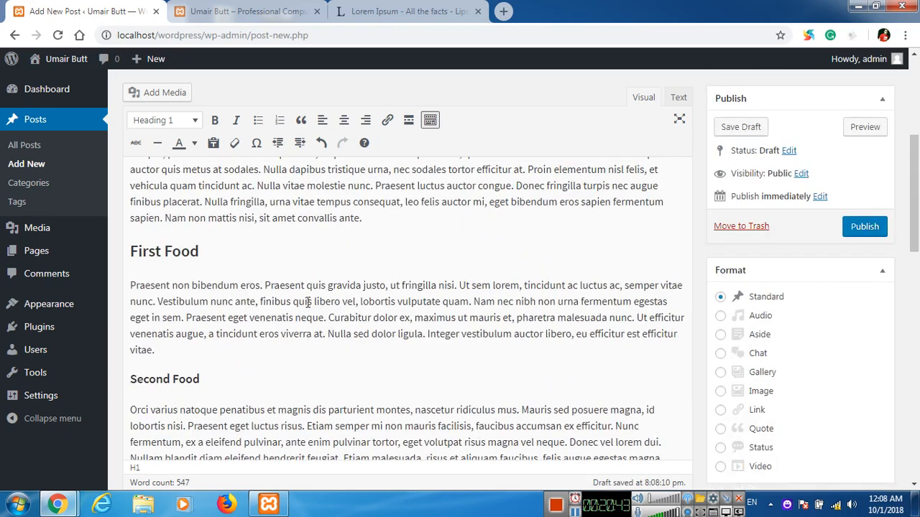
pyautogui.scroll(-1, 546, 252)
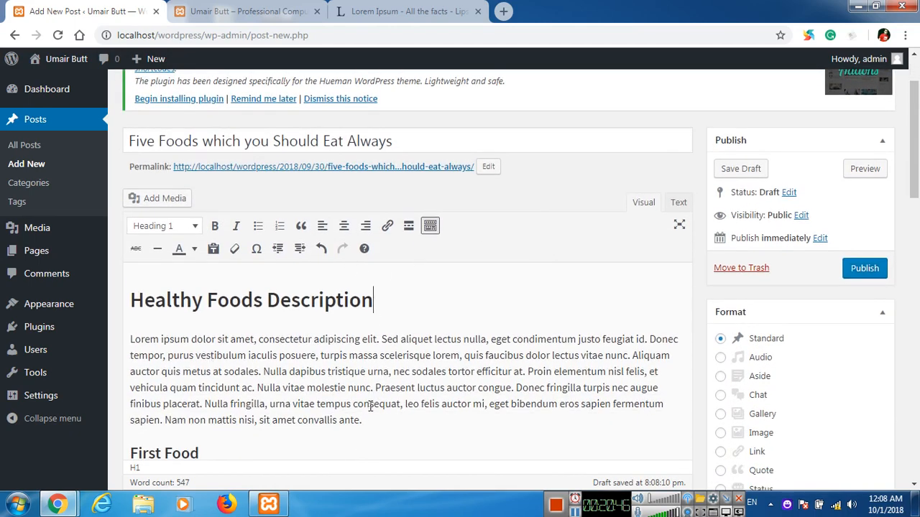
# Make the words 'tempus consequat' bold.
pyautogui.moveTo(317, 407); pyautogui.dragTo(404, 404)
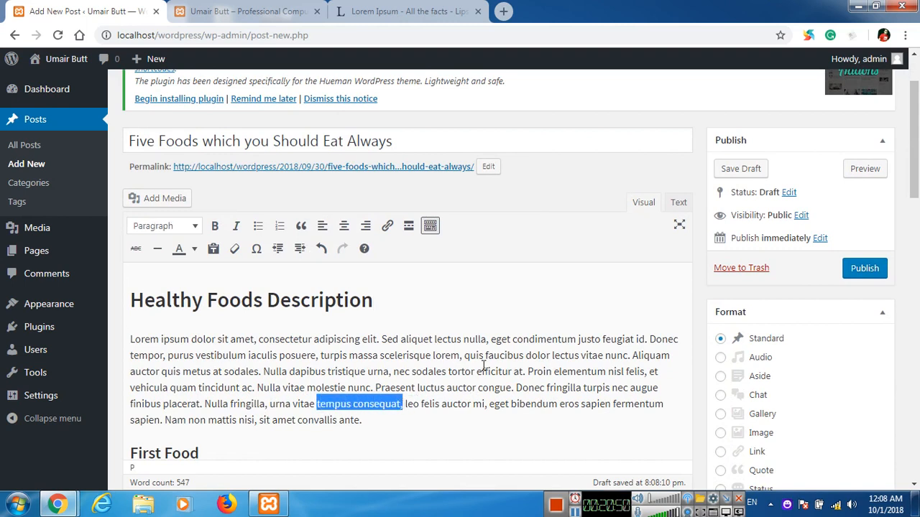
pyautogui.click(215, 226)
pyautogui.scroll(-2, 354, 334)
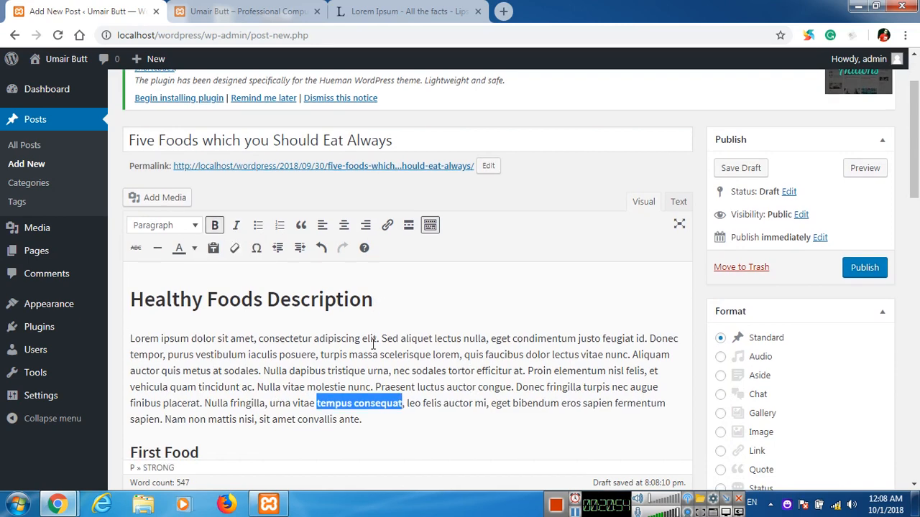
pyautogui.click(261, 369)
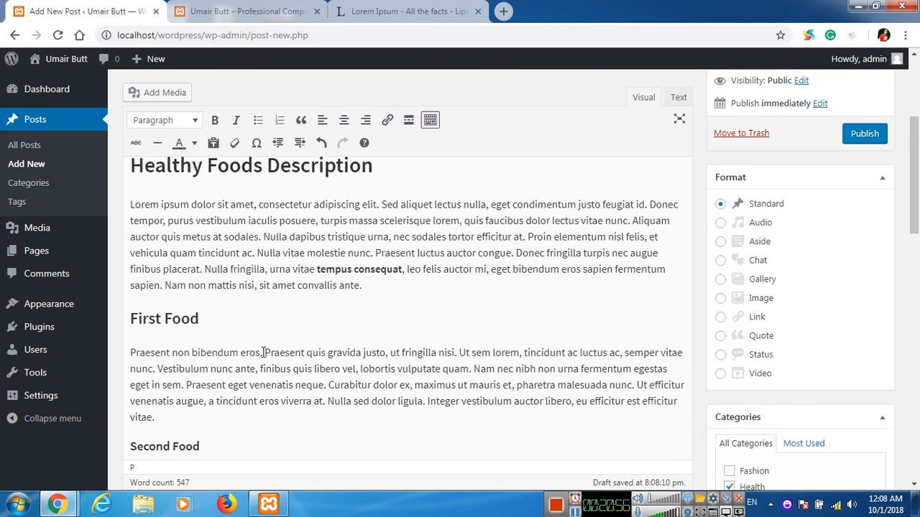
# Italicise 'Praesent quis' in the First Food paragraph.
pyautogui.moveTo(264, 352); pyautogui.dragTo(326, 353)
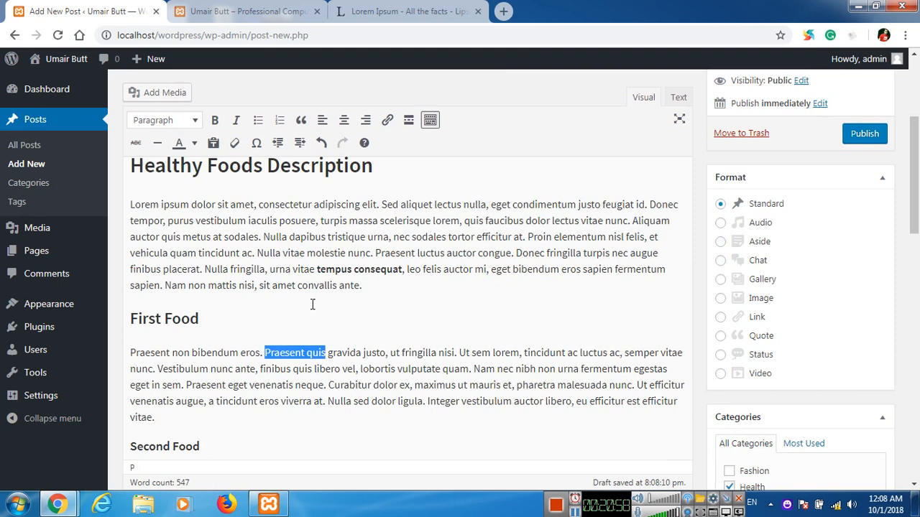
pyautogui.click(236, 120)
pyautogui.click(316, 299)
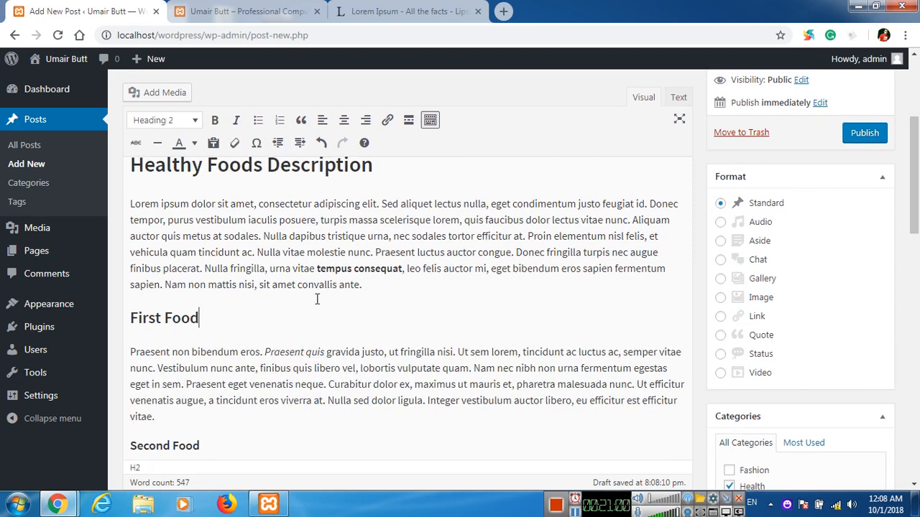
# Colour 'Orci varius natoque' at the start of the Second Food paragraph red.
pyautogui.scroll(-1, 316, 299)
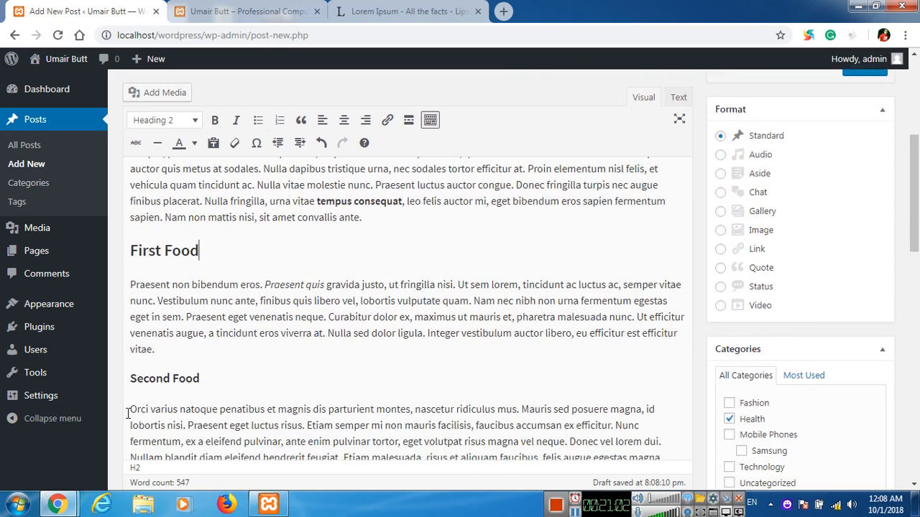
pyautogui.moveTo(128, 414); pyautogui.dragTo(218, 410)
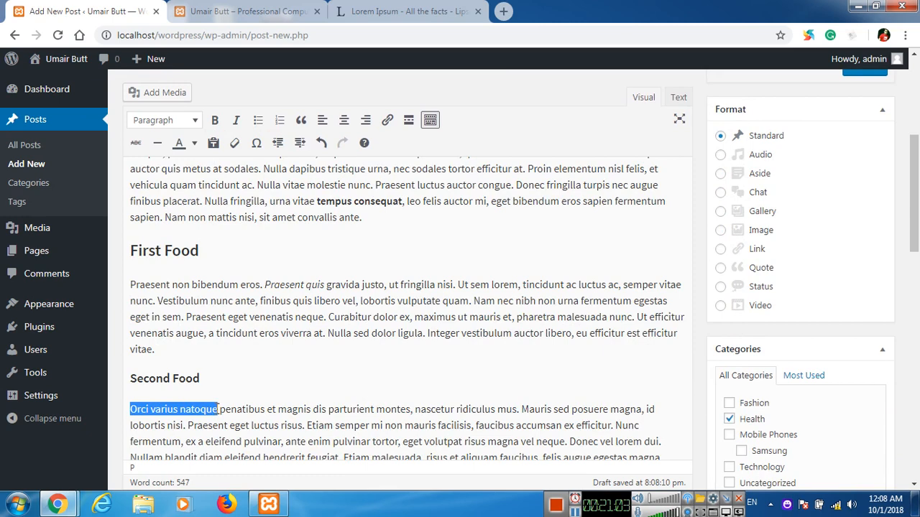
pyautogui.click(194, 143)
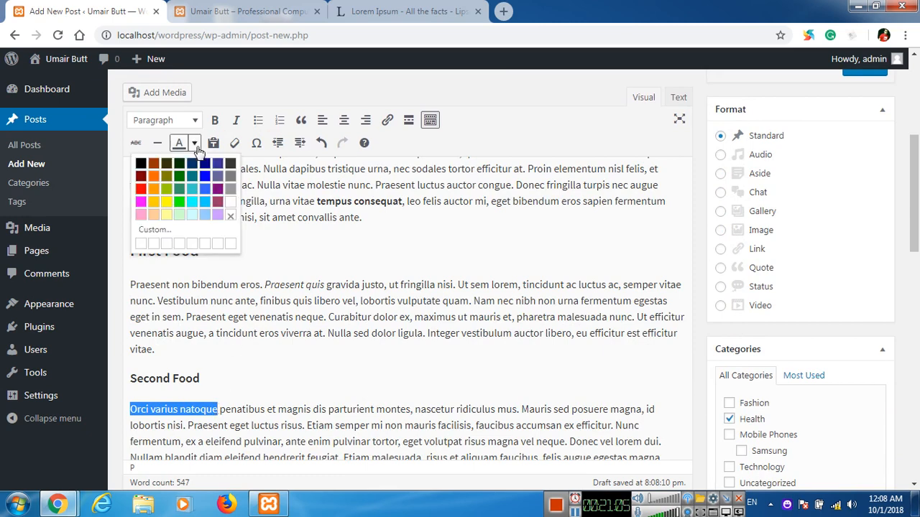
pyautogui.click(141, 189)
pyautogui.click(380, 317)
pyautogui.scroll(-6, 321, 296)
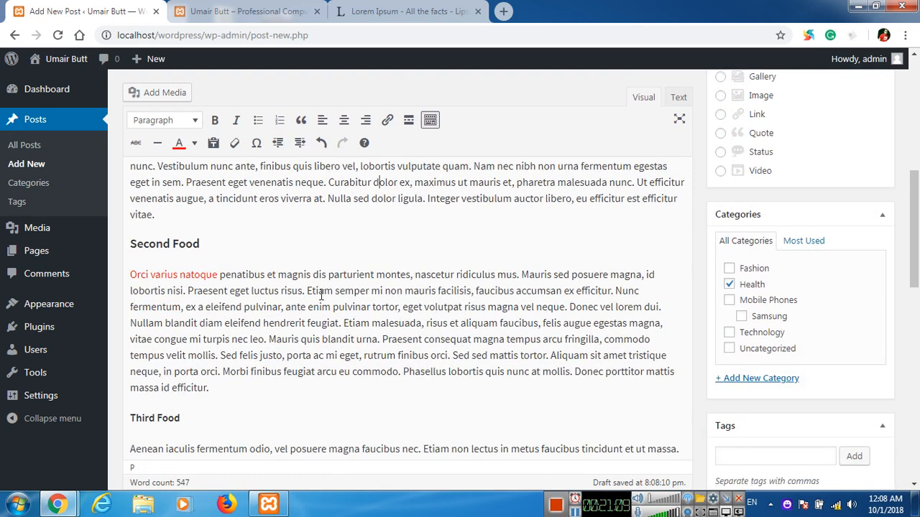
pyautogui.scroll(-7, 322, 296)
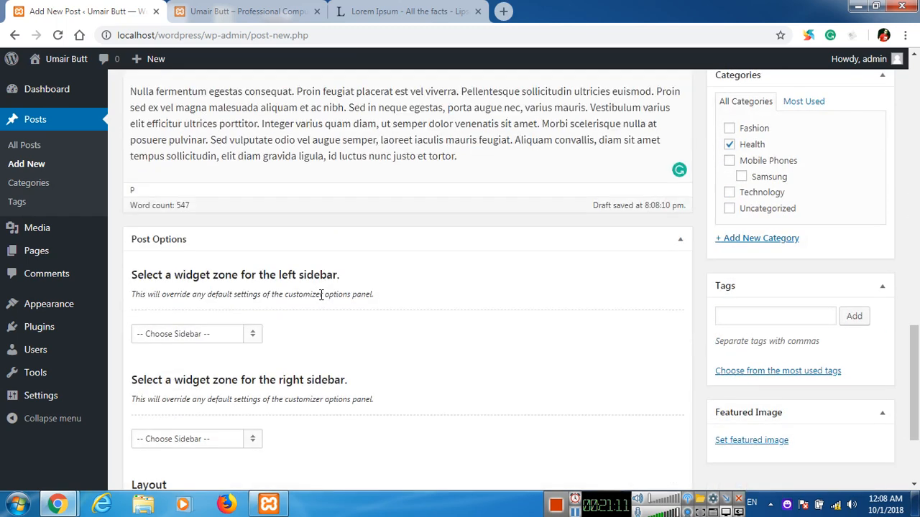
pyautogui.scroll(3, 365, 343)
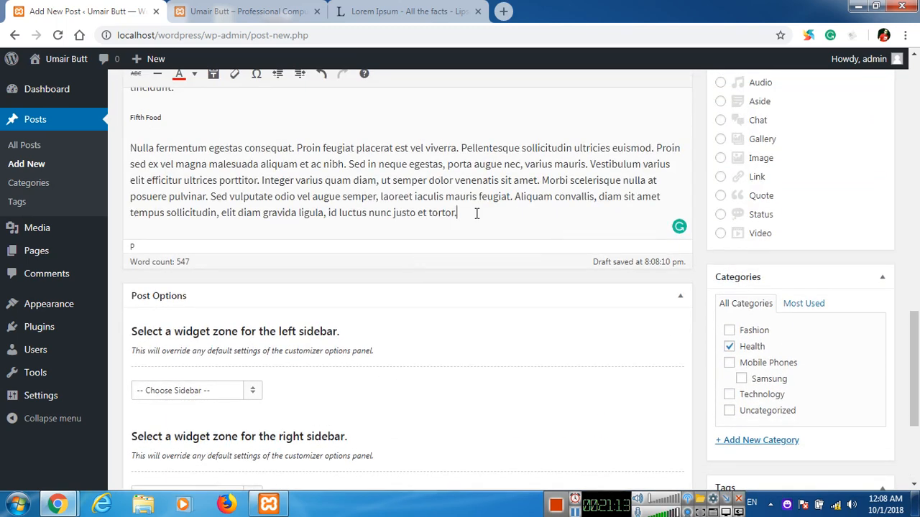
# Add 'Always Follows these instructions' with a bulleted list of First, Second, Third Instruction.
pyautogui.press('Return')
pyautogui.write('Always Fool')
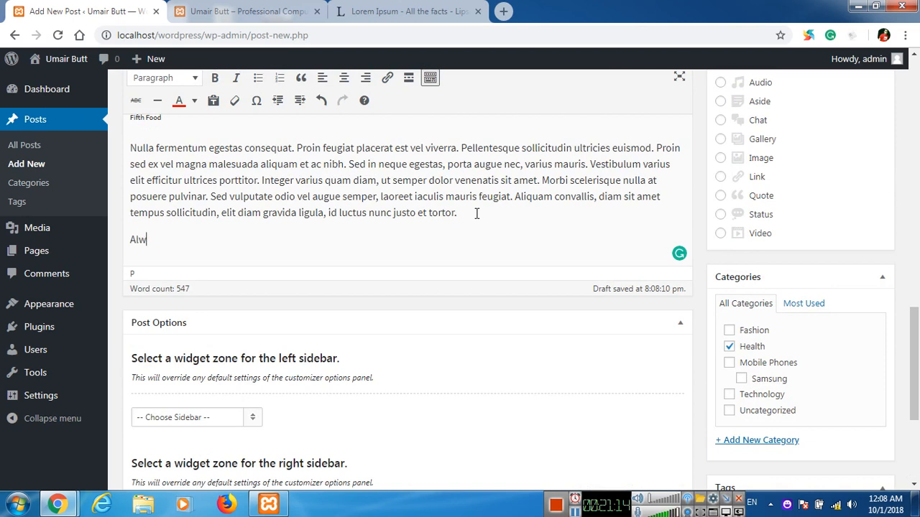
pyautogui.press('BackSpace')
pyautogui.press('BackSpace')
pyautogui.write('llows these instructions')
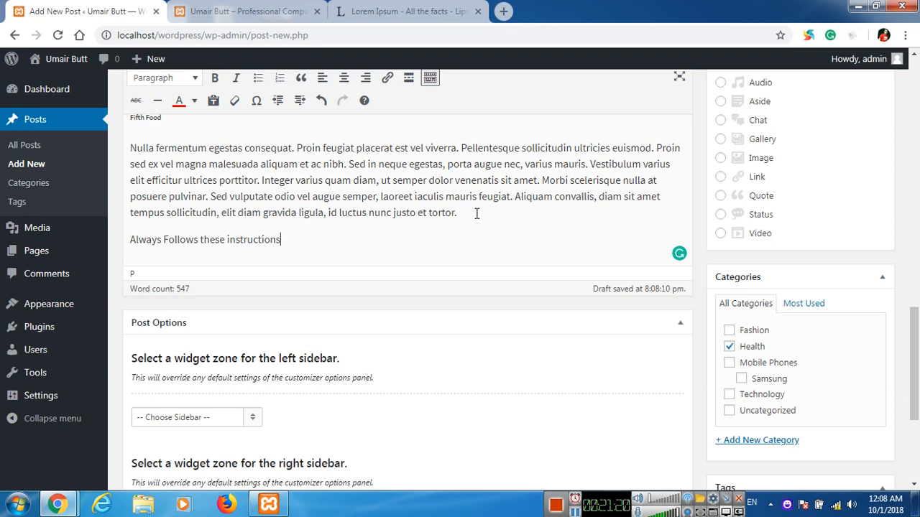
pyautogui.press('Return')
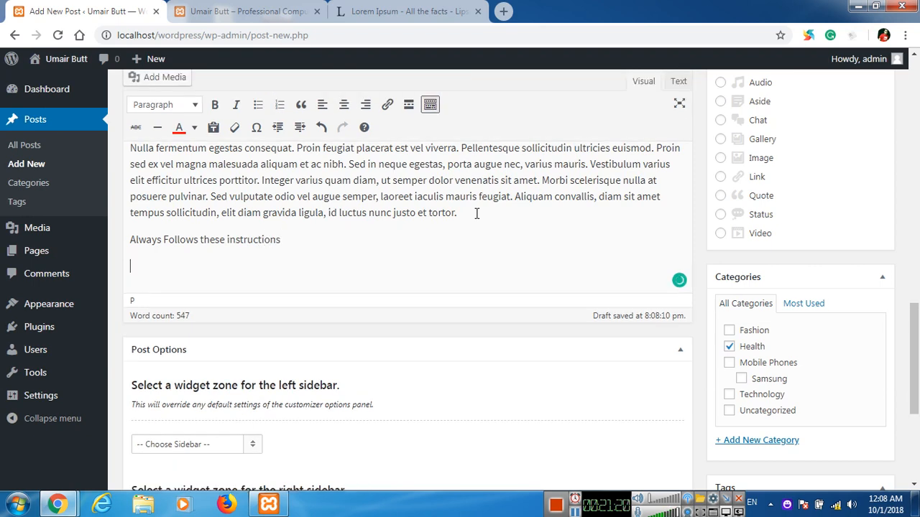
pyautogui.click(258, 106)
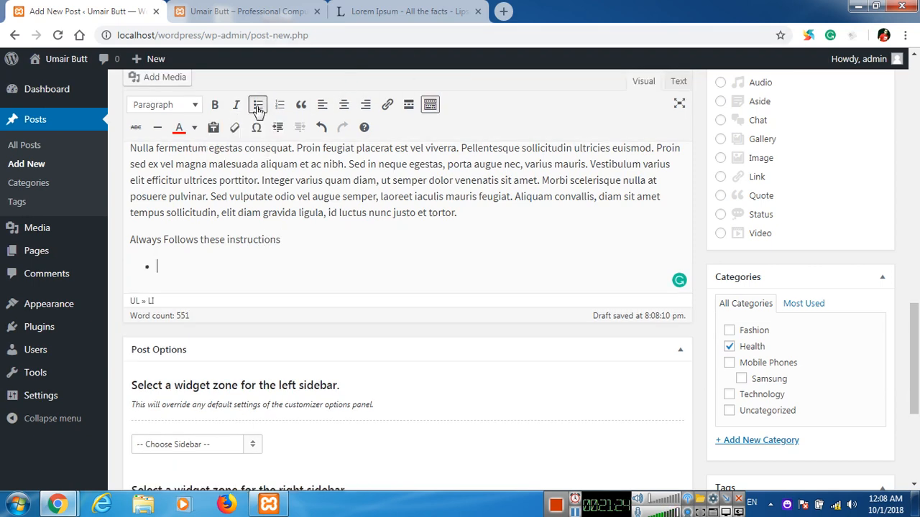
pyautogui.write('First Instruction')
pyautogui.press('Return')
pyautogui.write('Second ')
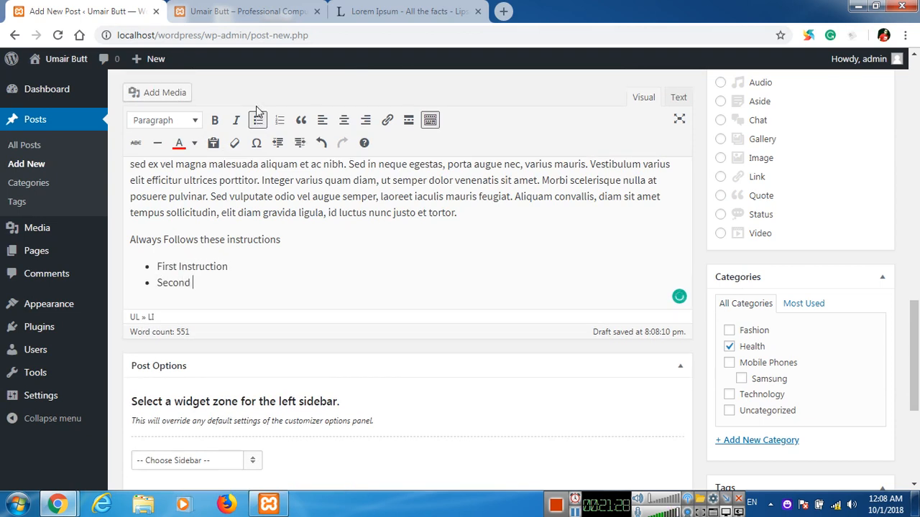
pyautogui.write('Instruction')
pyautogui.press('Return')
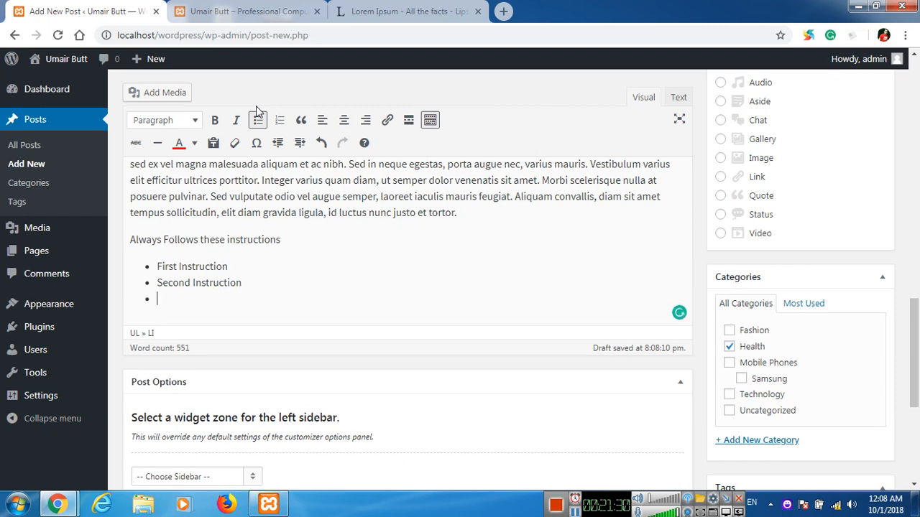
pyautogui.write('Third Instruct')
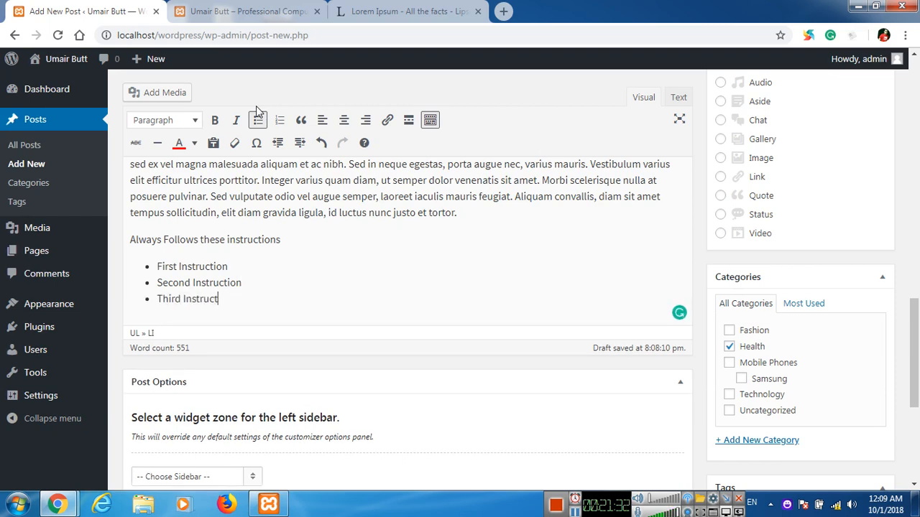
pyautogui.write('ion')
# Add 'More Instructions' followed by a numbered list of First, Second, Third Instruction.
pyautogui.press('Return')
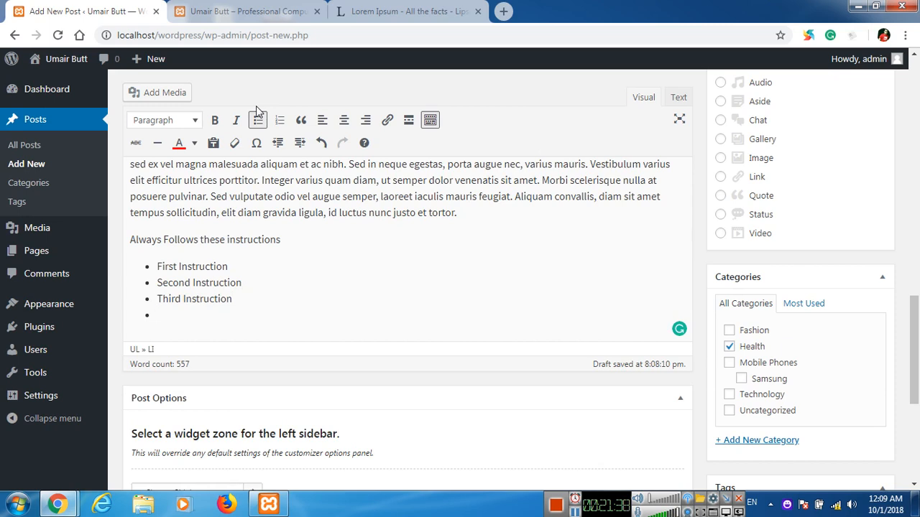
pyautogui.press('Return')
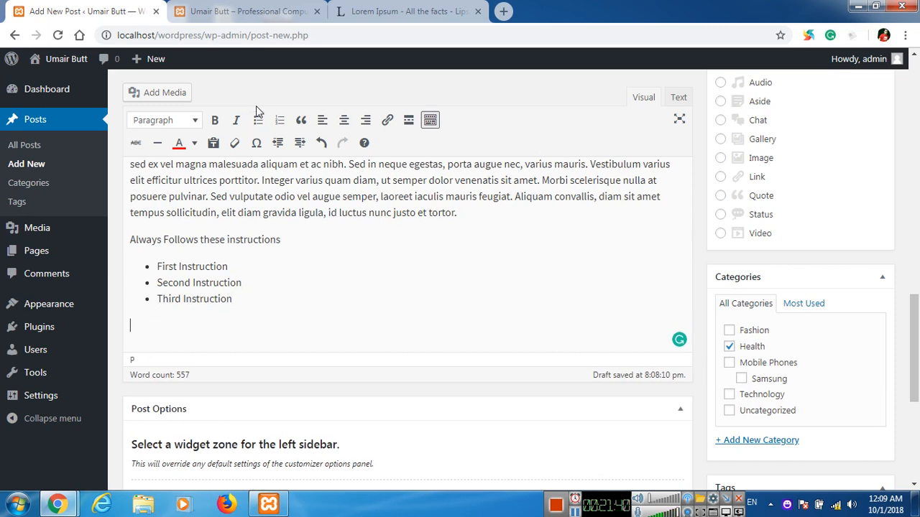
pyautogui.write('More INst')
pyautogui.press('BackSpace')
pyautogui.write('nstructions')
pyautogui.press('Return')
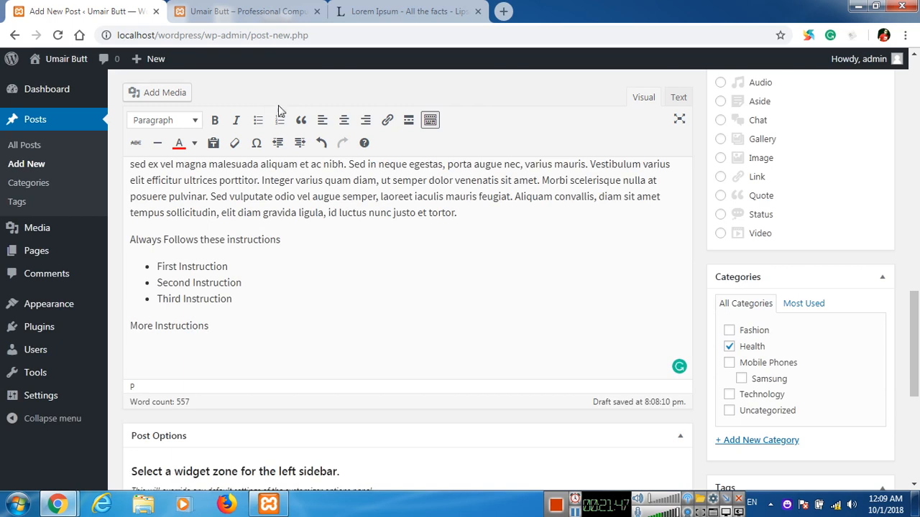
pyautogui.click(282, 120)
pyautogui.write('F')
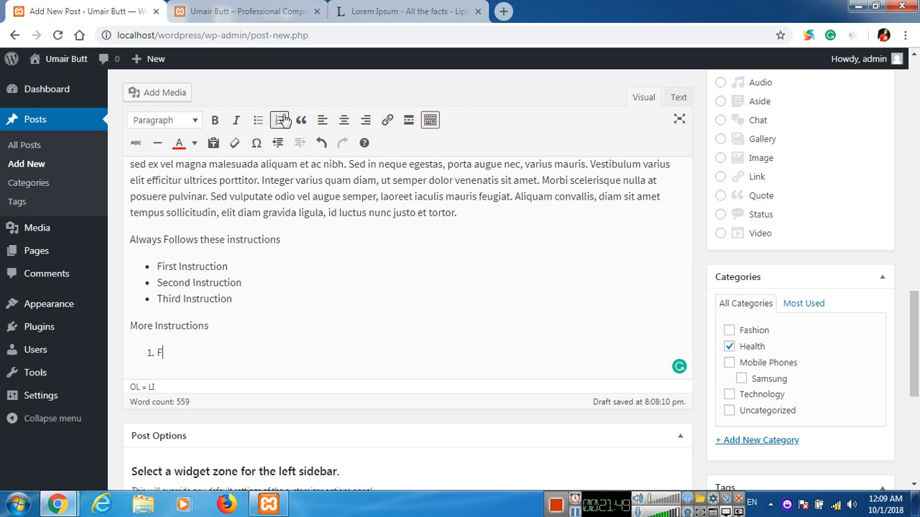
pyautogui.write('irst Instruction')
pyautogui.press('Return')
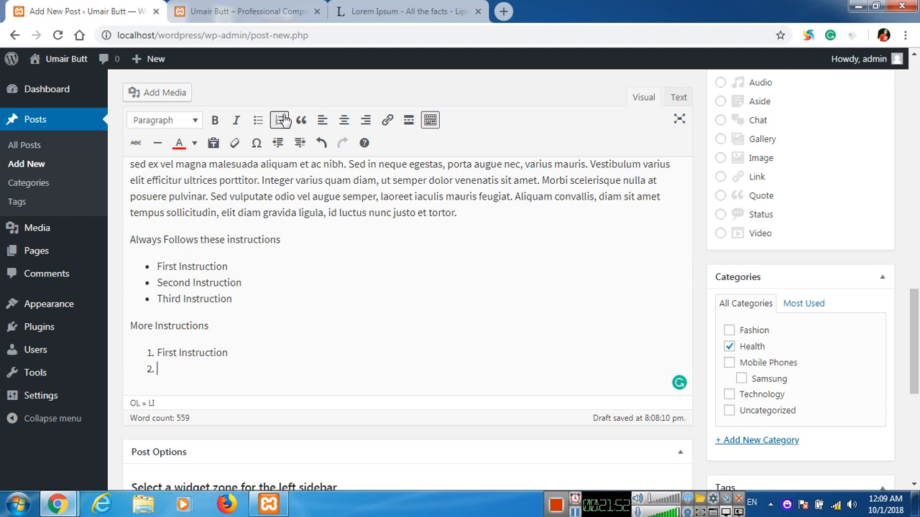
pyautogui.write('Second Instru')
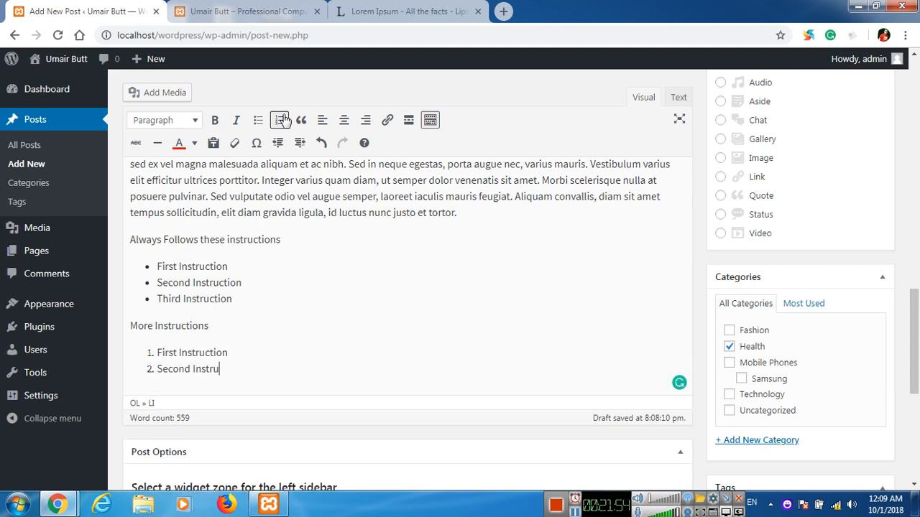
pyautogui.write('ction')
pyautogui.press('Return')
pyautogui.write('Third ')
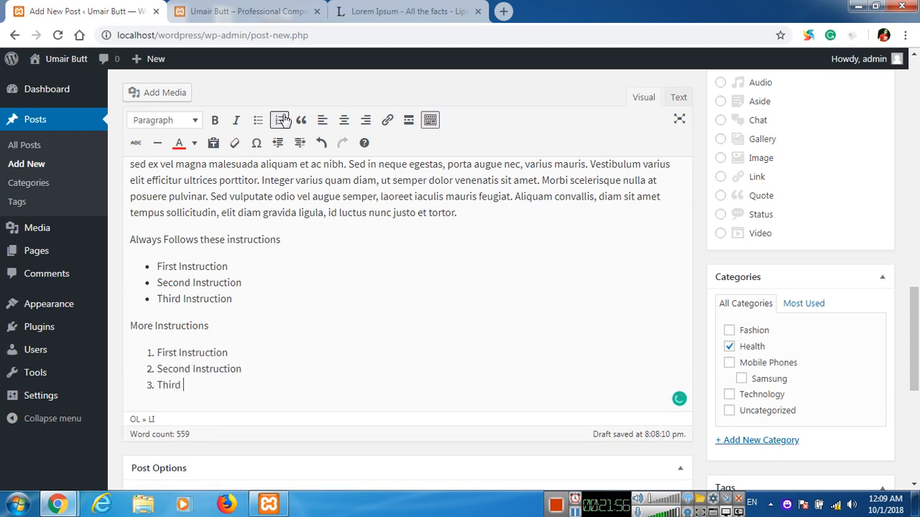
pyautogui.write('Instruction')
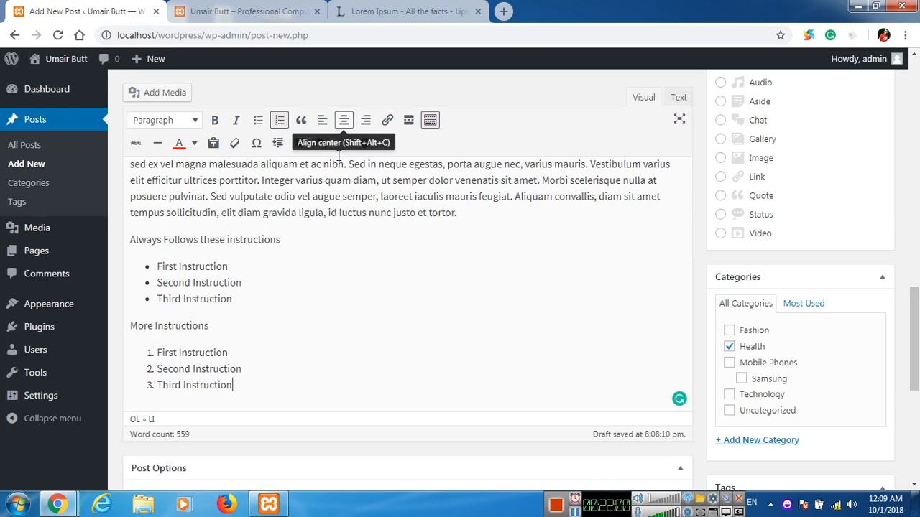
pyautogui.scroll(1, 363, 280)
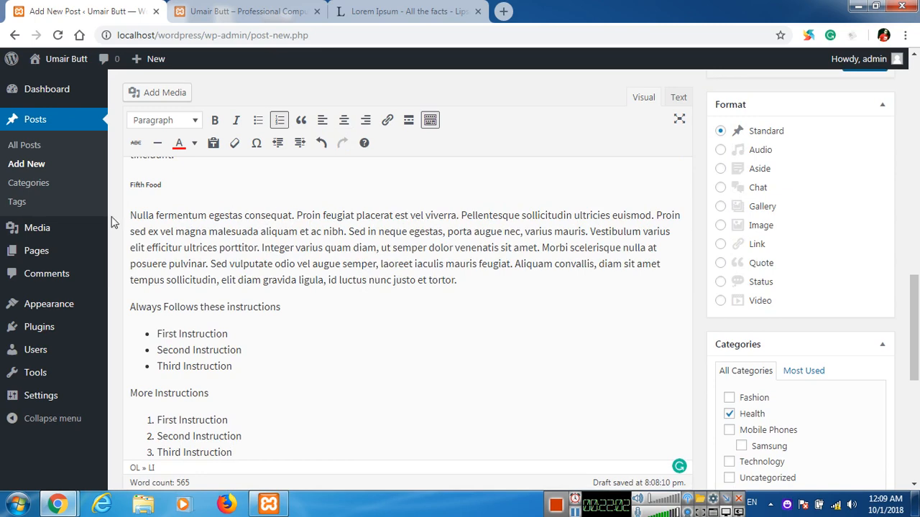
# Centre-align the 'Nulla fermentum' paragraph and start a new paragraph after 'tortor.'.
pyautogui.moveTo(132, 214); pyautogui.dragTo(191, 231)
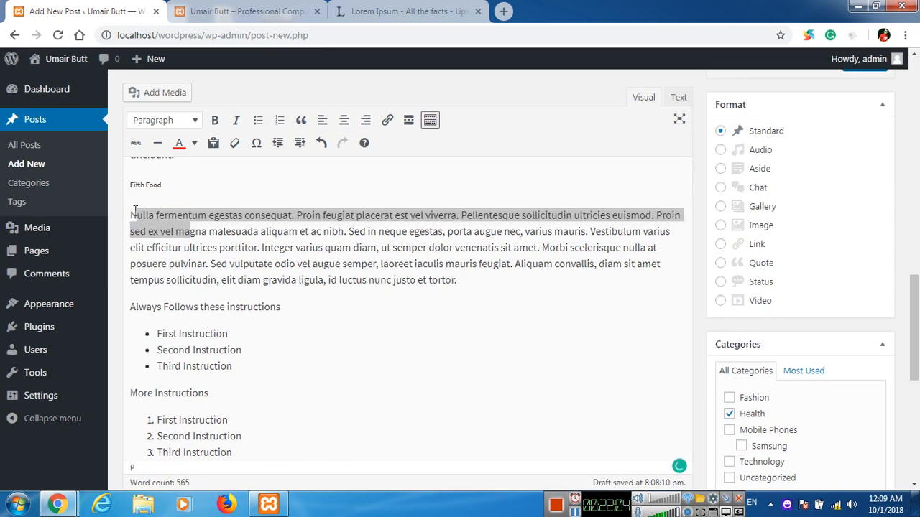
pyautogui.moveTo(131, 214); pyautogui.dragTo(282, 308)
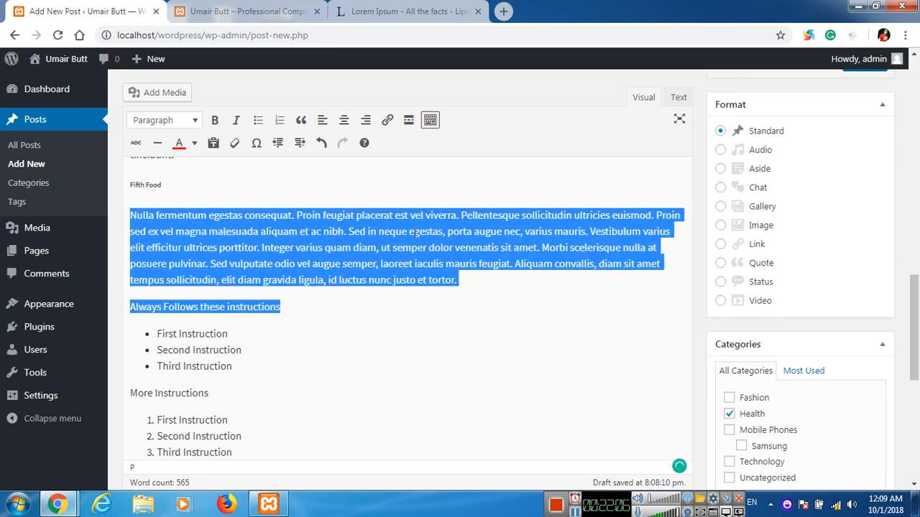
pyautogui.click(365, 235)
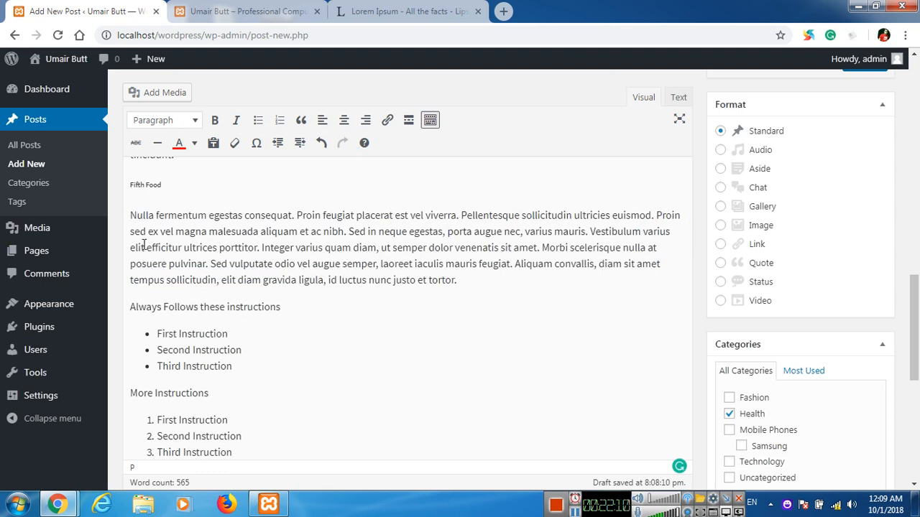
pyautogui.moveTo(132, 216); pyautogui.dragTo(464, 278)
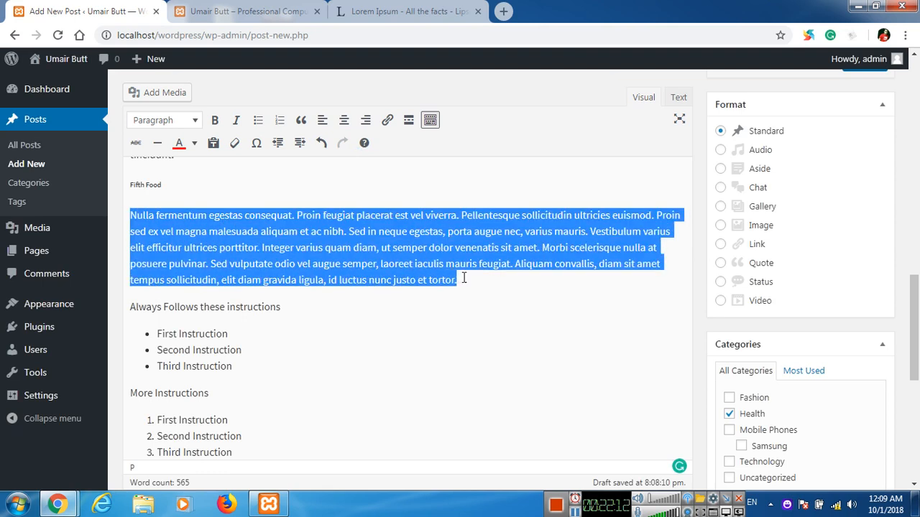
pyautogui.click(344, 120)
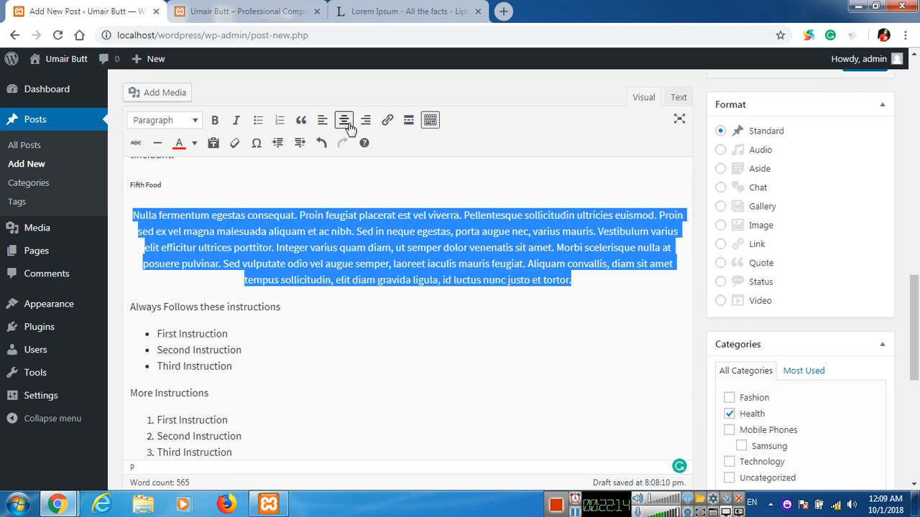
pyautogui.click(573, 280)
pyautogui.press('Return')
pyautogui.scroll(-1, 581, 316)
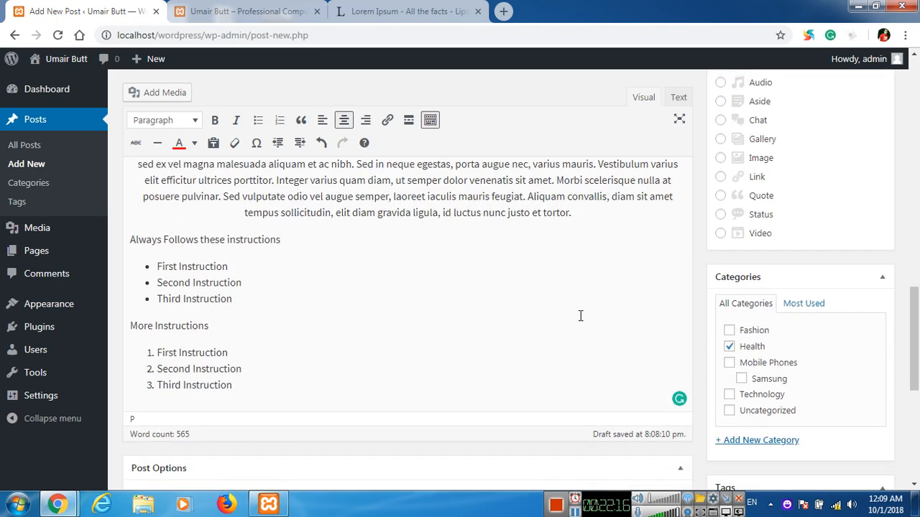
# Type 'For more information please visit our another Official Website' and link 'Official Website' to the company site.
pyautogui.write('For m')
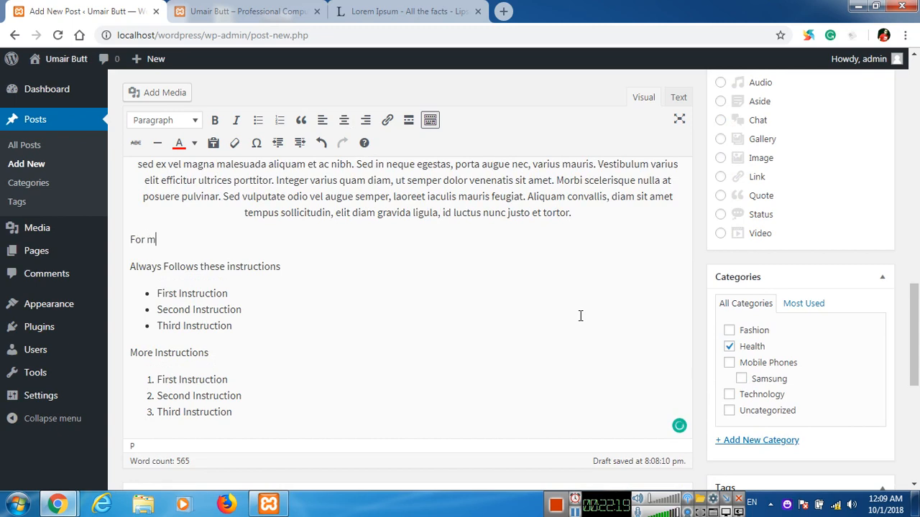
pyautogui.write('ore information please visit')
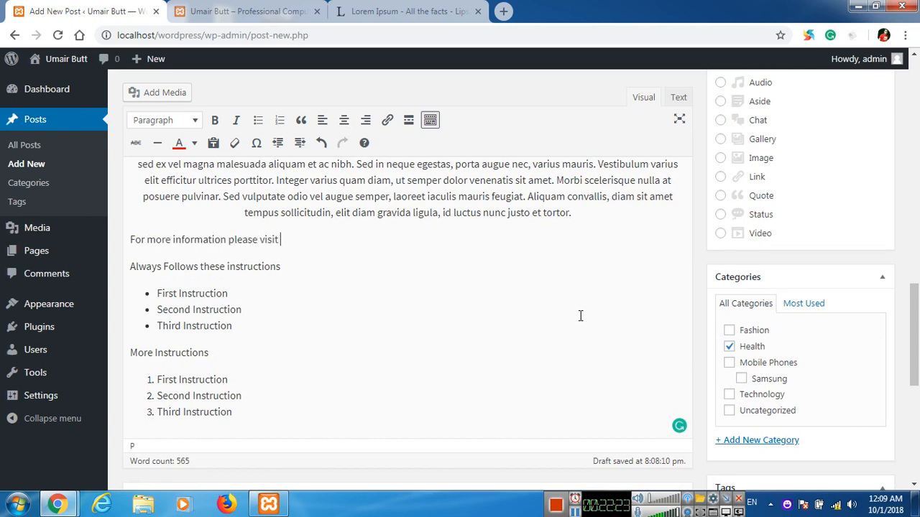
pyautogui.write(' our another Official W')
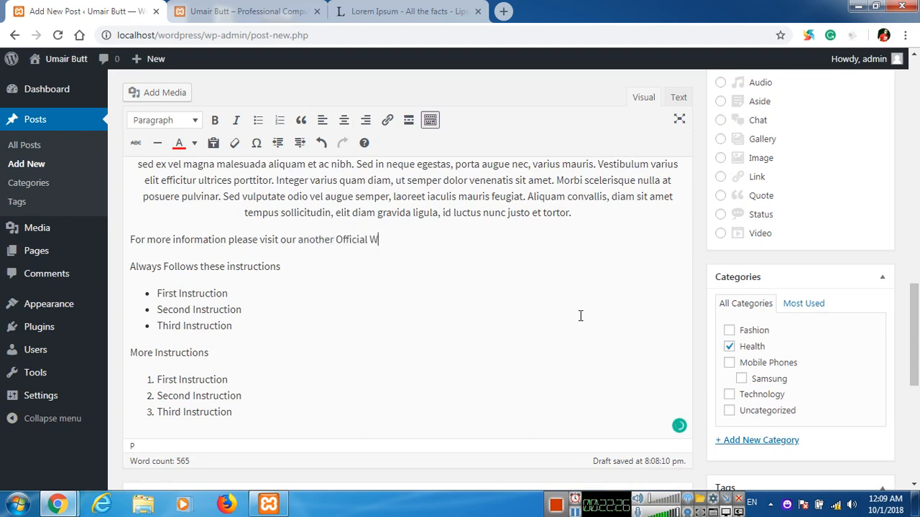
pyautogui.write('ebsite')
pyautogui.moveTo(338, 240); pyautogui.dragTo(416, 240)
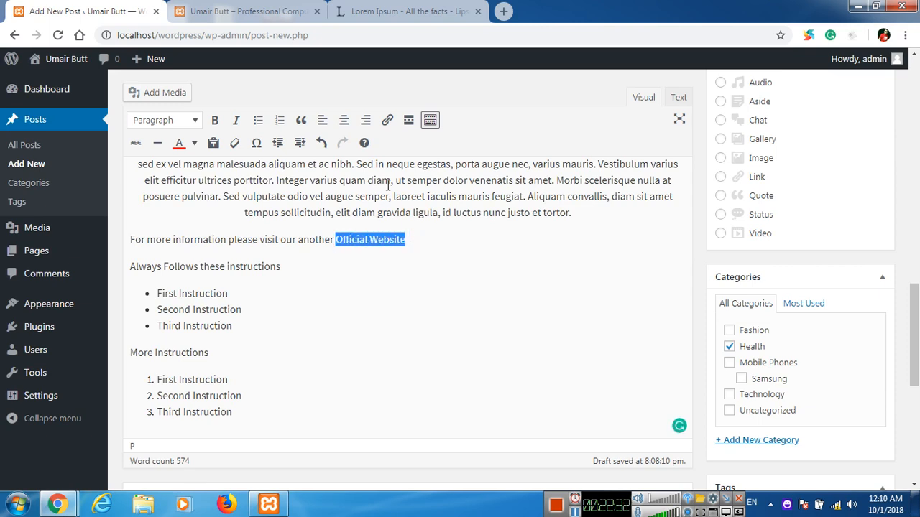
pyautogui.click(386, 120)
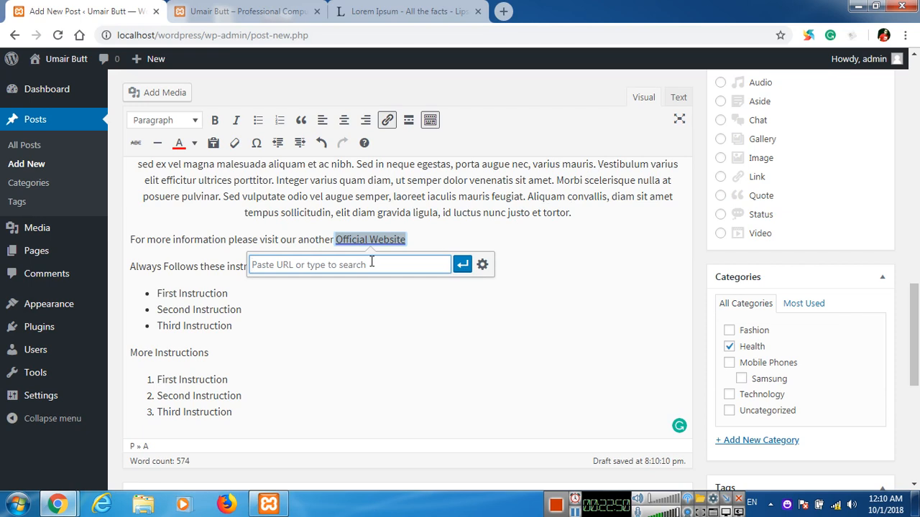
pyautogui.write('https://w')
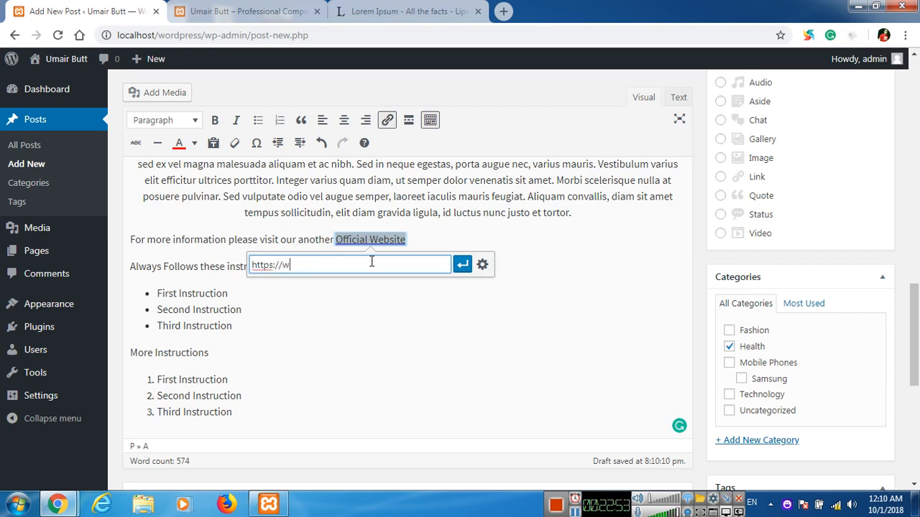
pyautogui.write('w2ww.umairbutt.com')
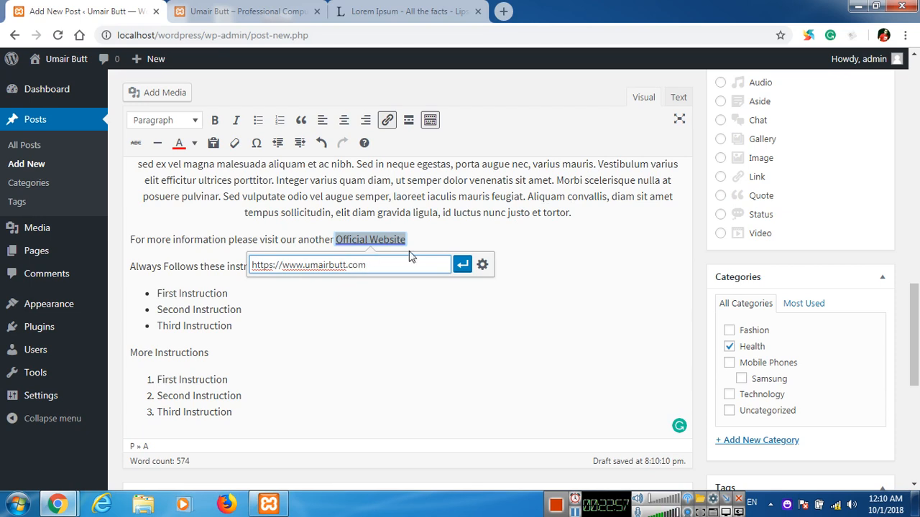
pyautogui.click(462, 265)
pyautogui.press('Down')
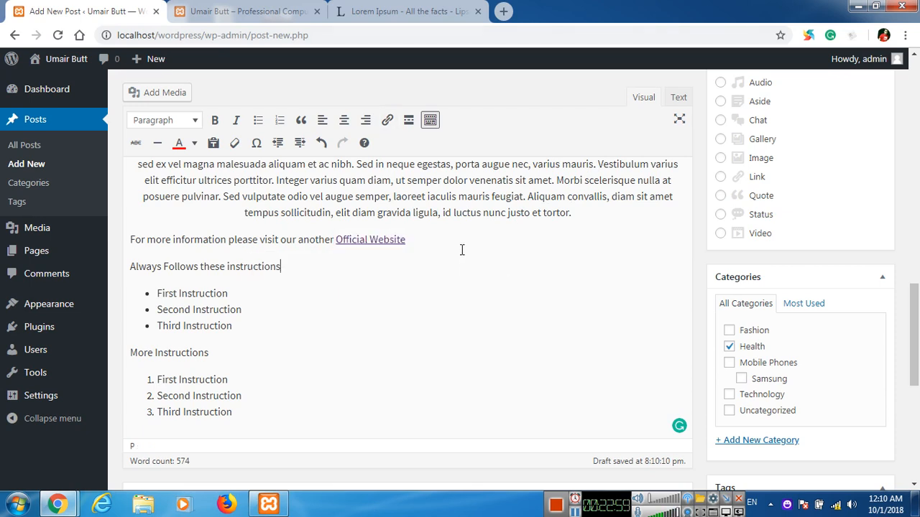
pyautogui.click(575, 212)
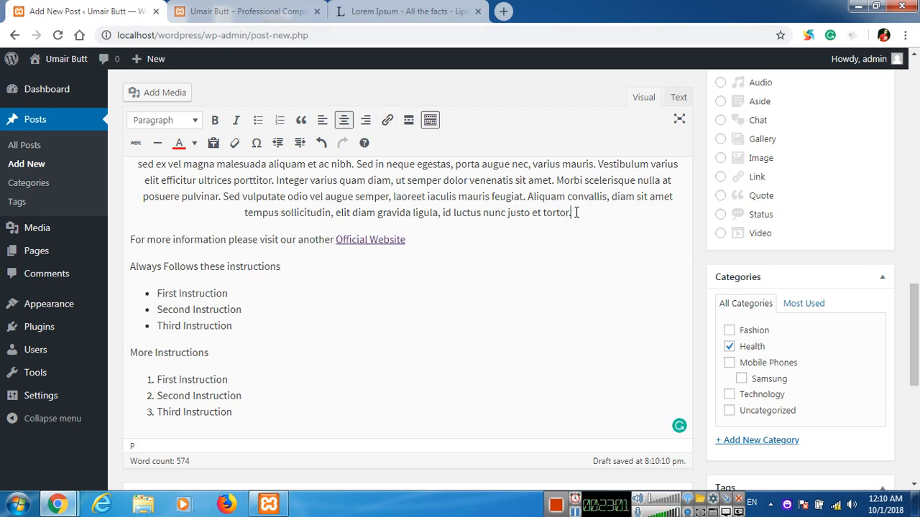
# Insert a horizontal line after the centred Fifth Food paragraph.
pyautogui.press('Return')
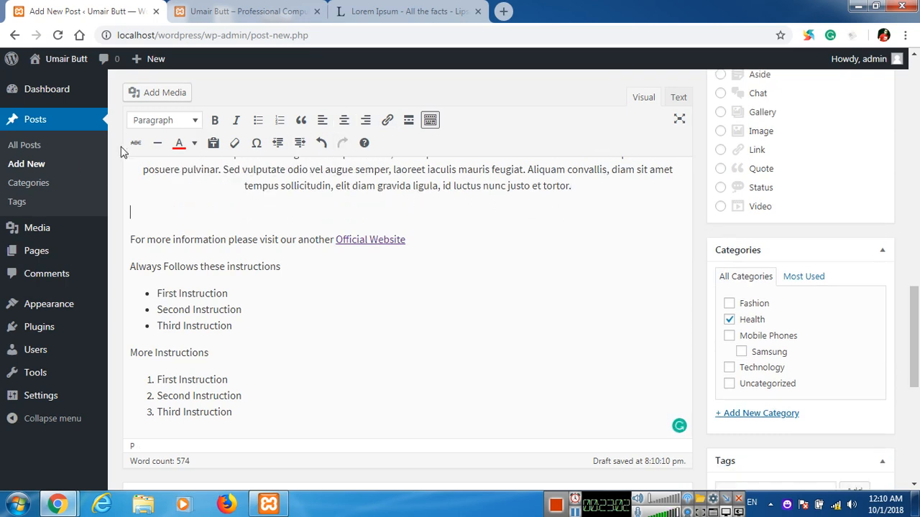
pyautogui.click(164, 152)
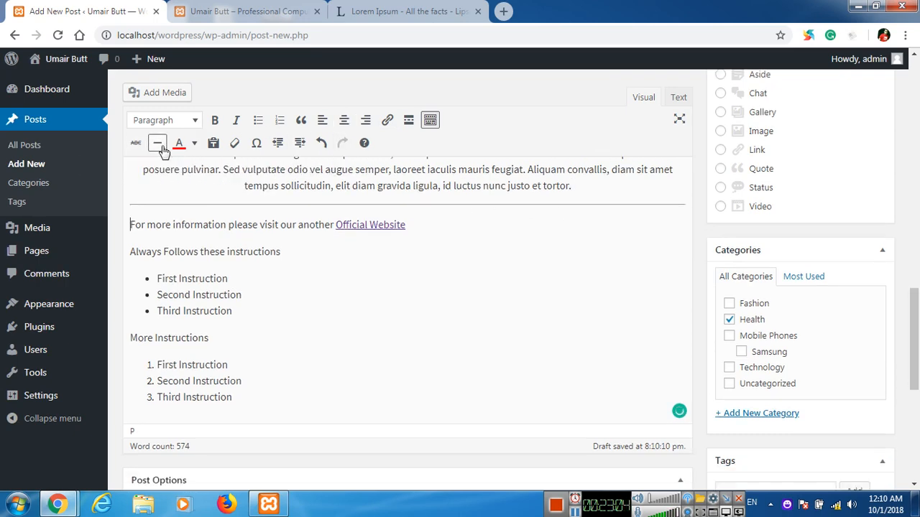
pyautogui.scroll(-4, 290, 251)
pyautogui.scroll(2, 313, 271)
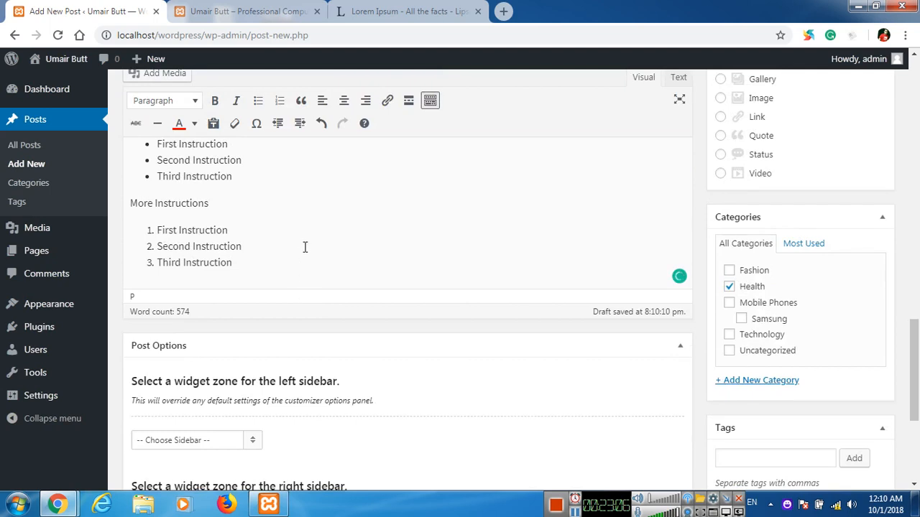
# Add a struck-through 'Never Eat after 9' line below the numbered list.
pyautogui.click(282, 268)
pyautogui.press('Return')
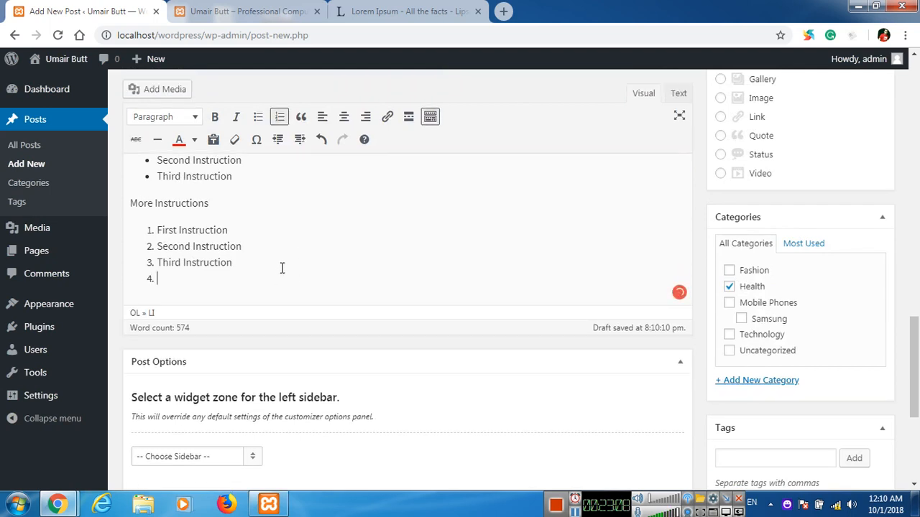
pyautogui.press('Return')
pyautogui.write('Never ')
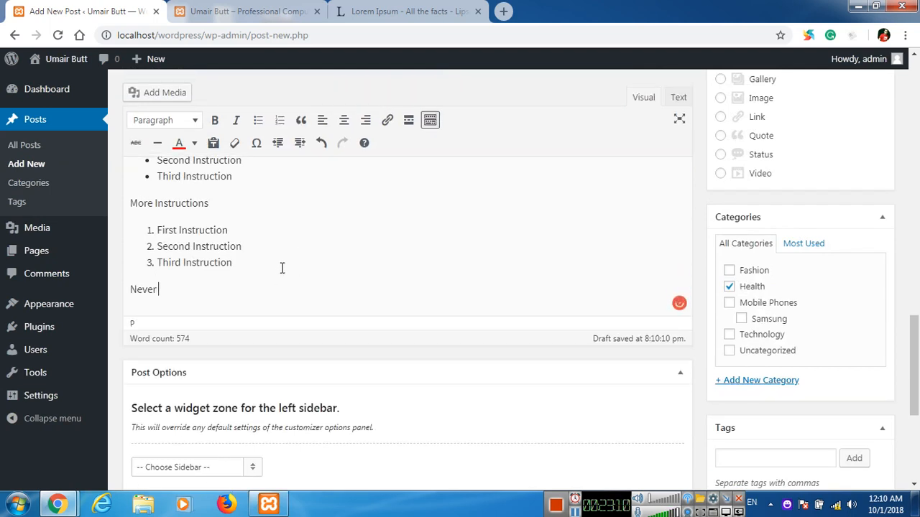
pyautogui.write('Eat after 9')
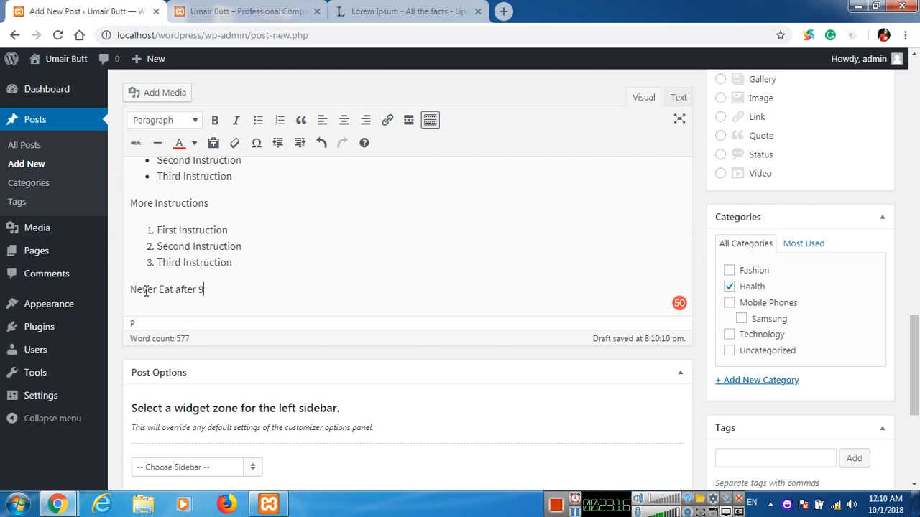
pyautogui.moveTo(131, 289); pyautogui.dragTo(205, 288)
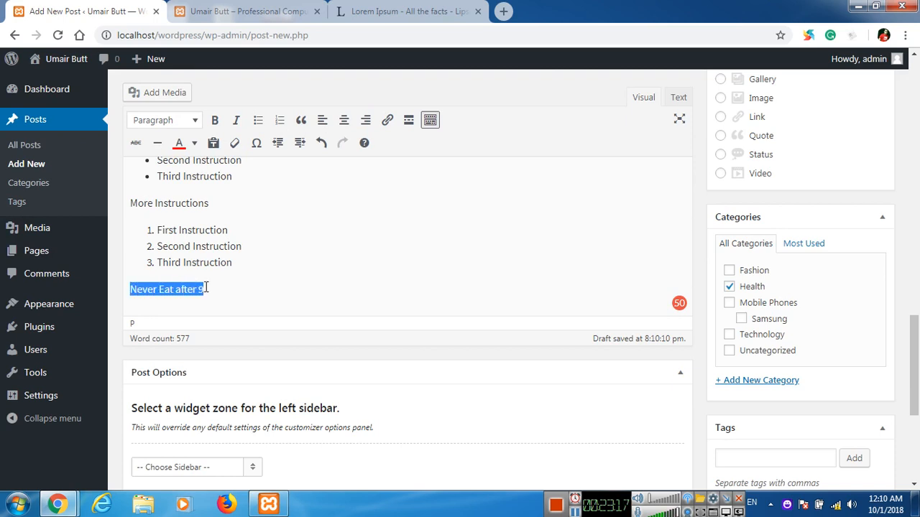
pyautogui.click(139, 148)
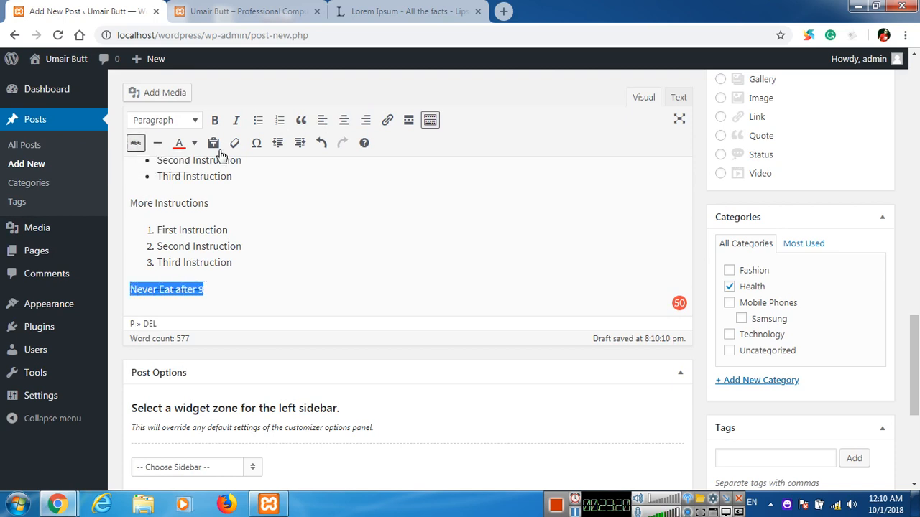
pyautogui.click(306, 264)
pyautogui.hotkey('ctrl', 'a')
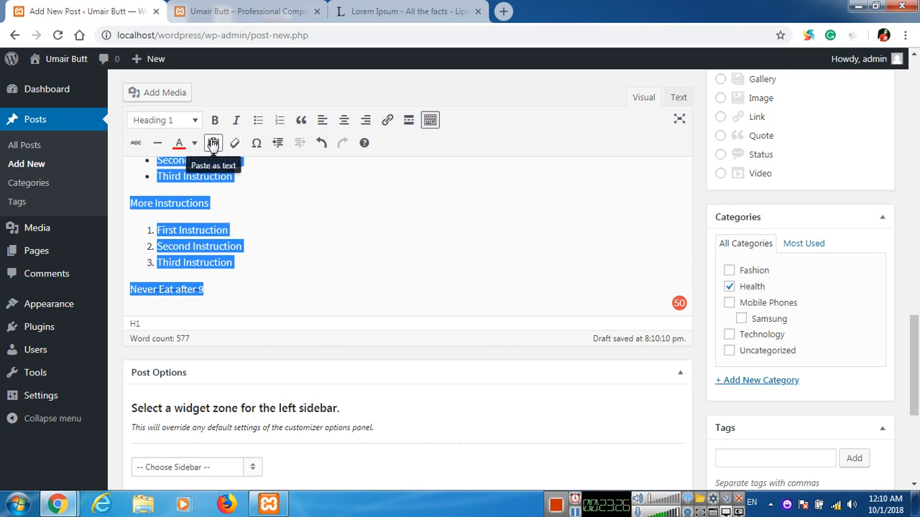
pyautogui.click(251, 230)
# Leave the 'For more information … Official Website' paragraph indented by exactly one level.
pyautogui.scroll(3, 179, 297)
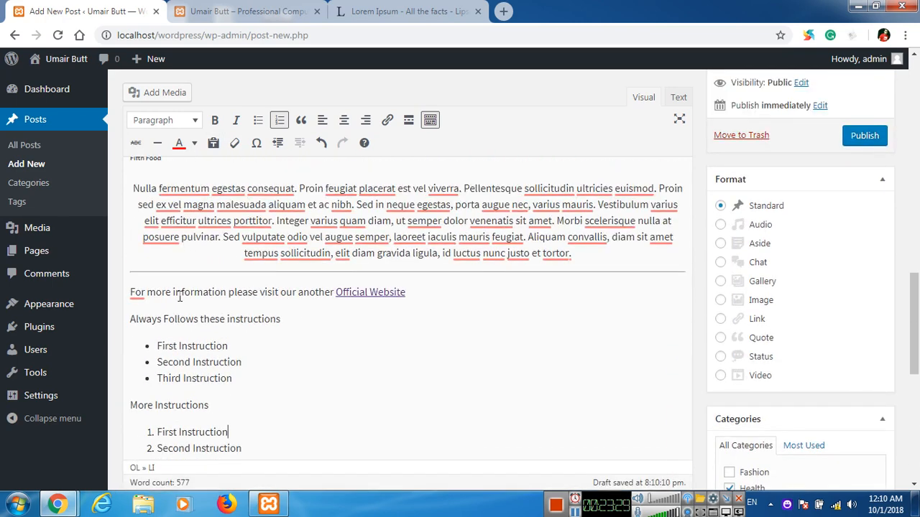
pyautogui.click(133, 295)
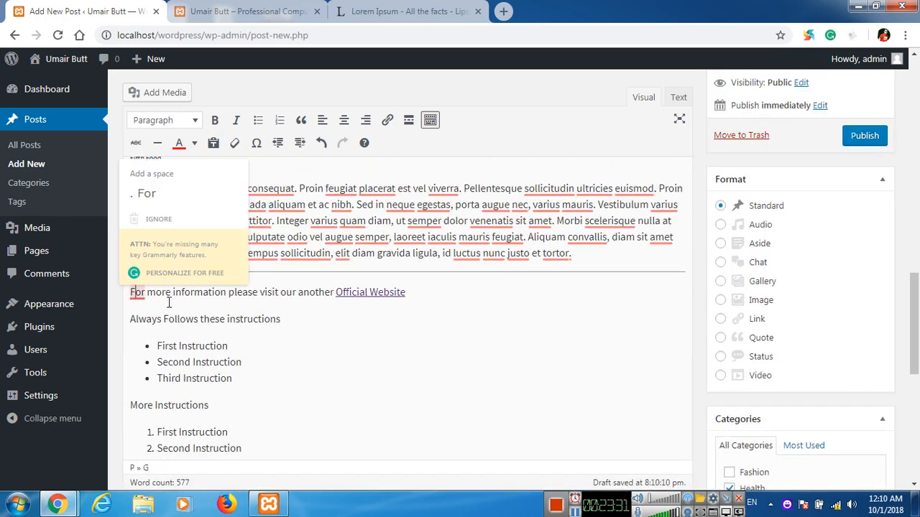
pyautogui.click(300, 144)
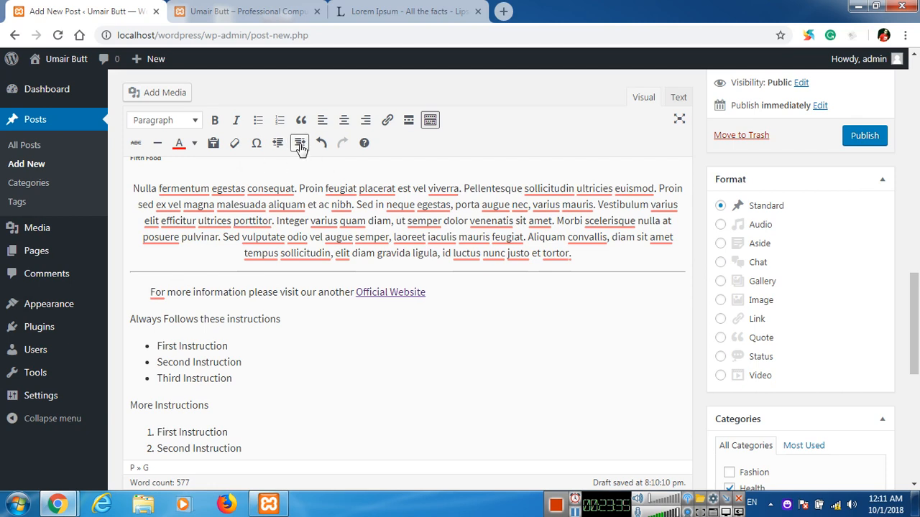
pyautogui.click(299, 143)
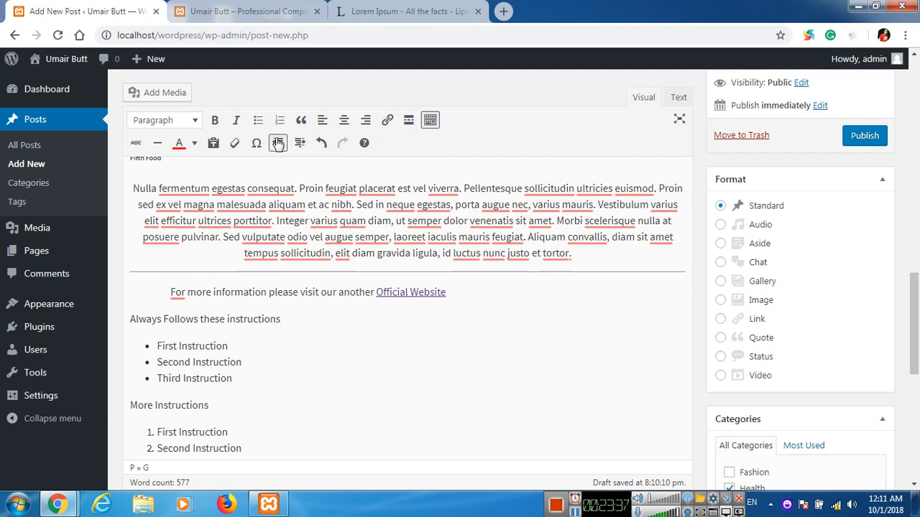
pyautogui.click(277, 143)
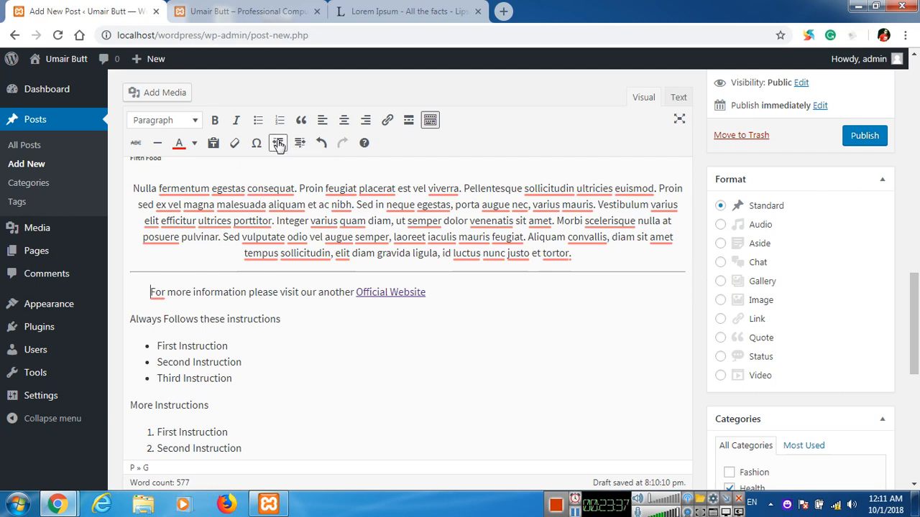
pyautogui.click(322, 143)
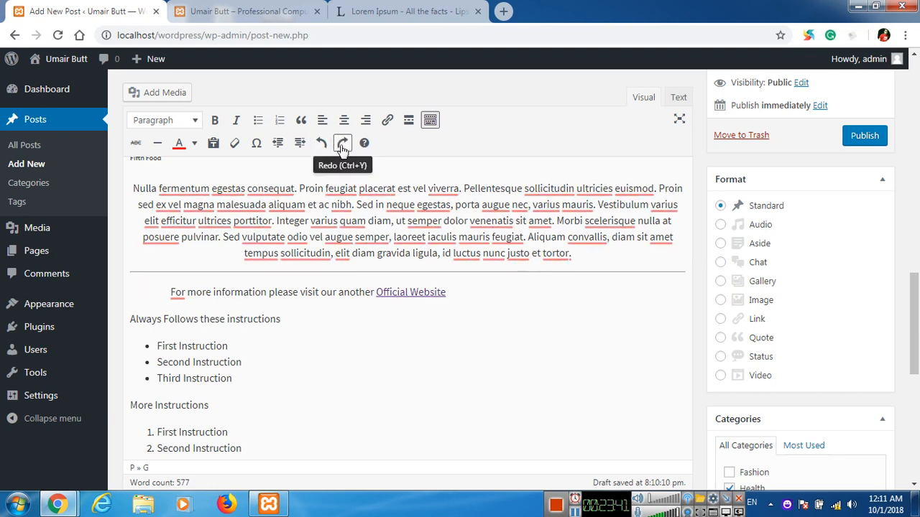
pyautogui.click(342, 146)
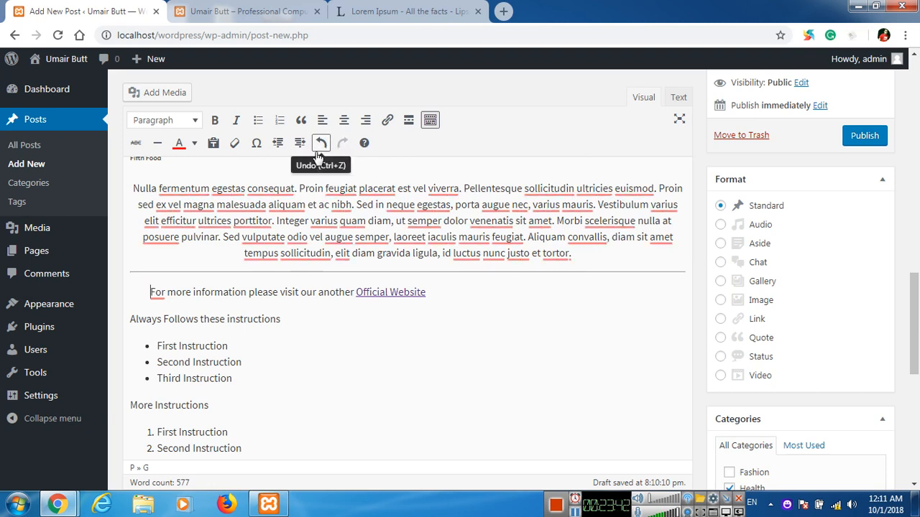
pyautogui.scroll(-2, 423, 307)
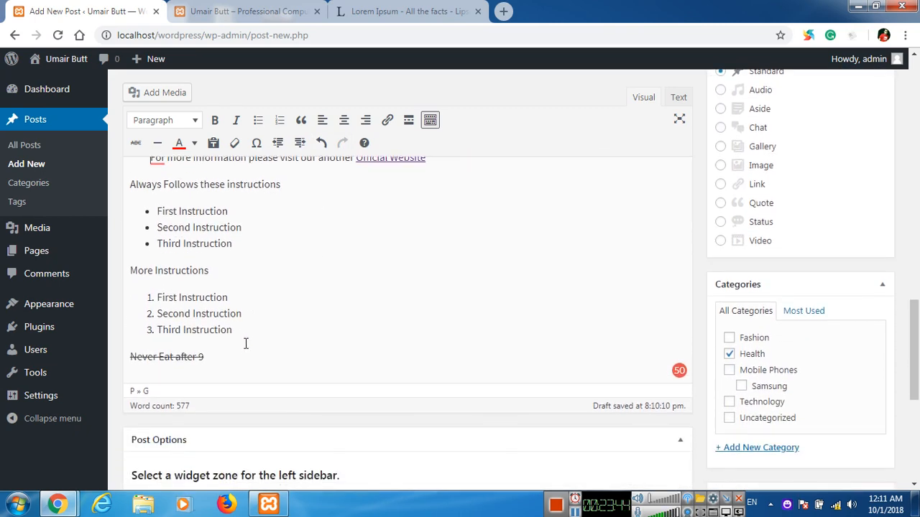
# Add a closing line 'We have ® Registered Products and we have Complete © Copyrights'.
pyautogui.click(231, 352)
pyautogui.press('Return')
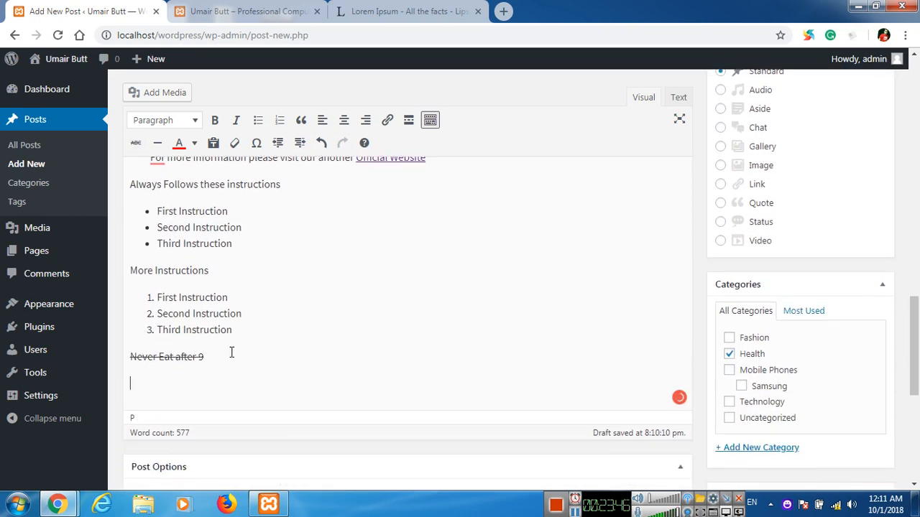
pyautogui.write('We have')
pyautogui.write(' Regis')
pyautogui.press('BackSpace')
pyautogui.write('gistered P')
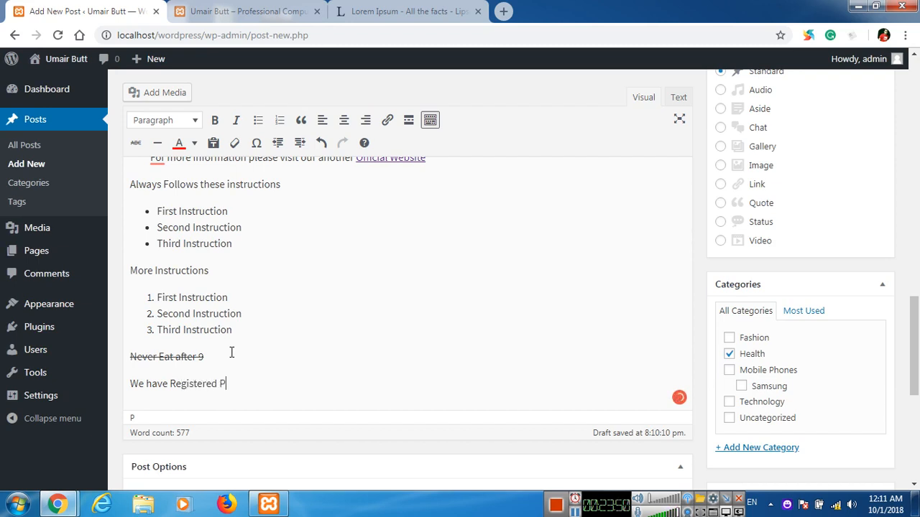
pyautogui.write('roducts and w')
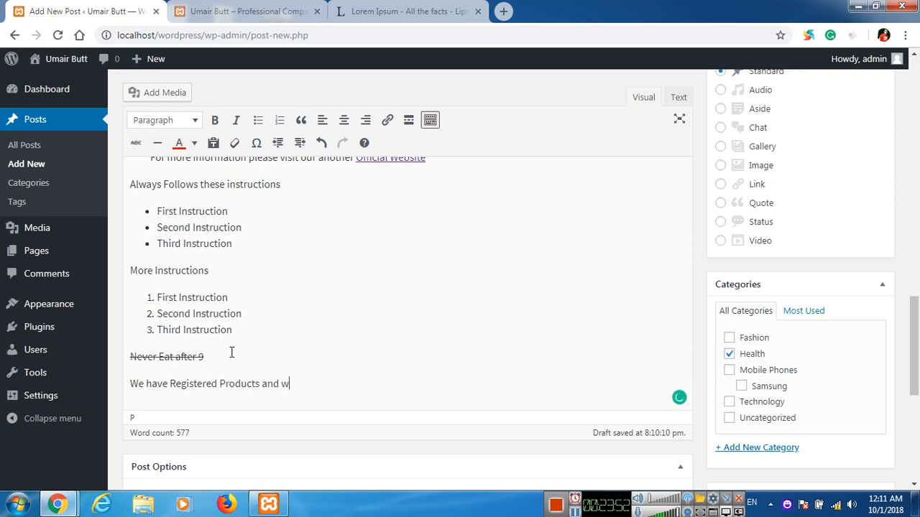
pyautogui.write('e have Complet')
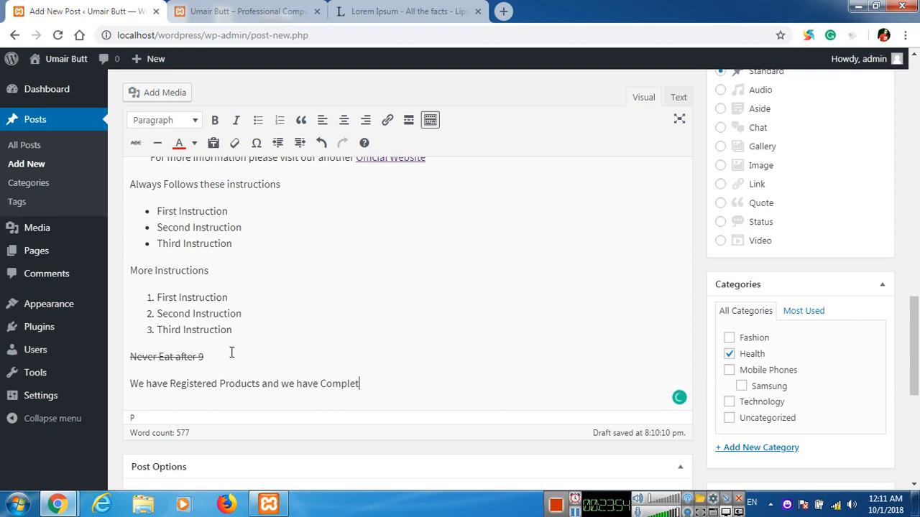
pyautogui.write('e Copyrights')
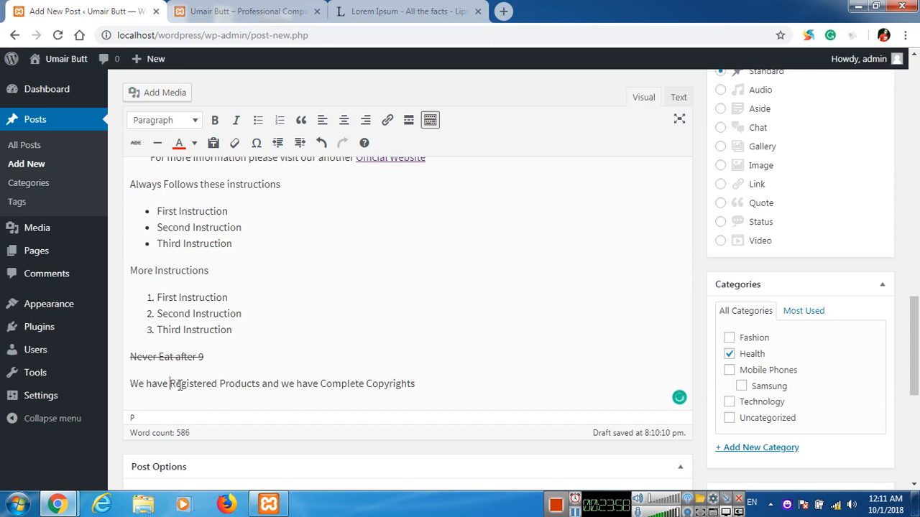
pyautogui.click(259, 145)
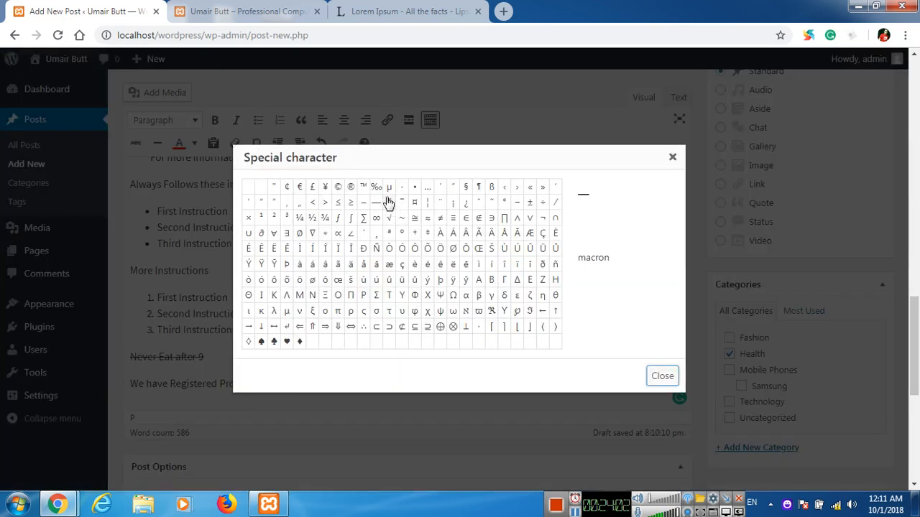
pyautogui.click(351, 187)
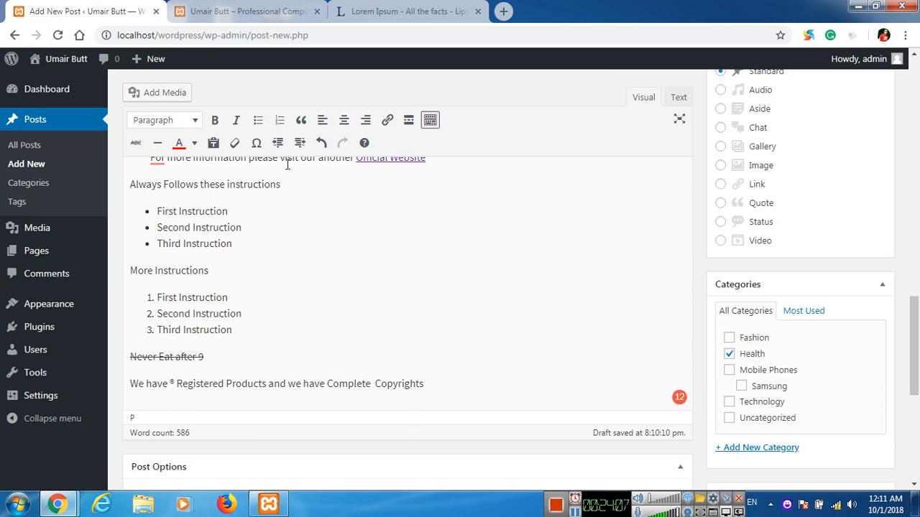
pyautogui.click(256, 142)
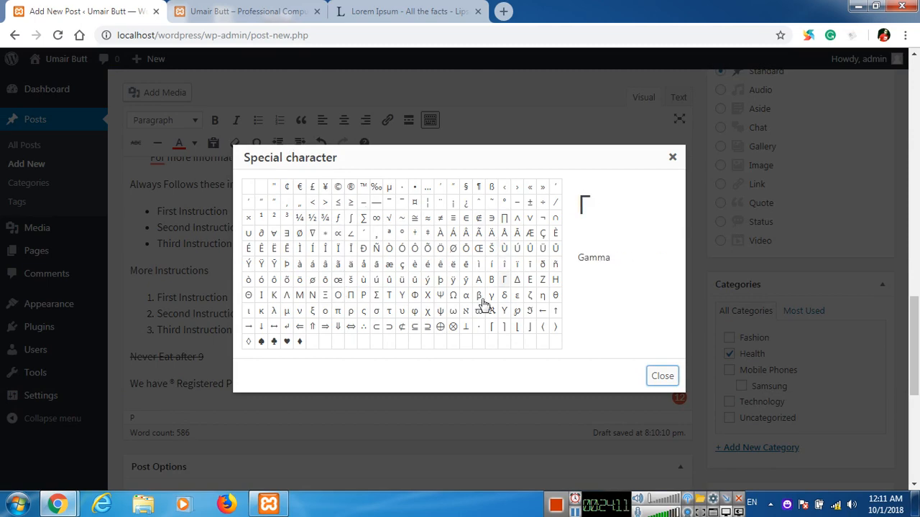
pyautogui.click(339, 187)
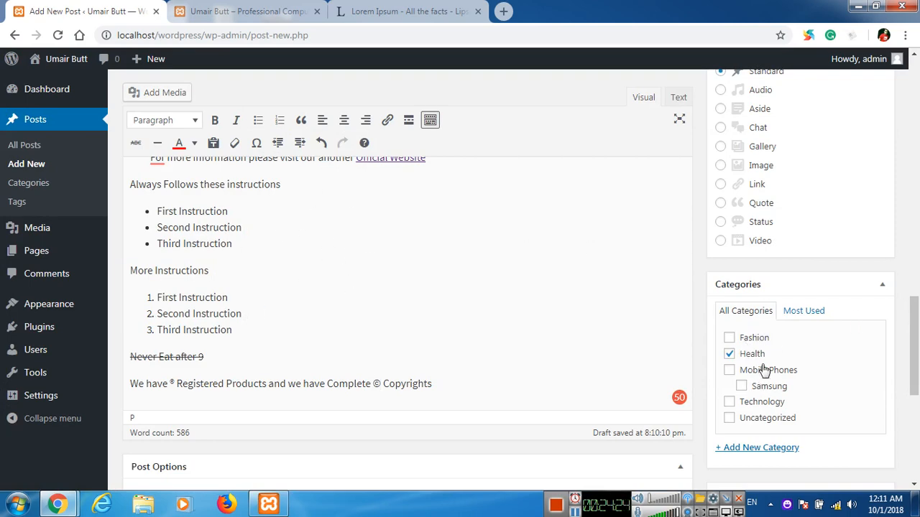
# Publish the Five Foods post.
pyautogui.scroll(-2, 655, 266)
pyautogui.scroll(-2, 655, 265)
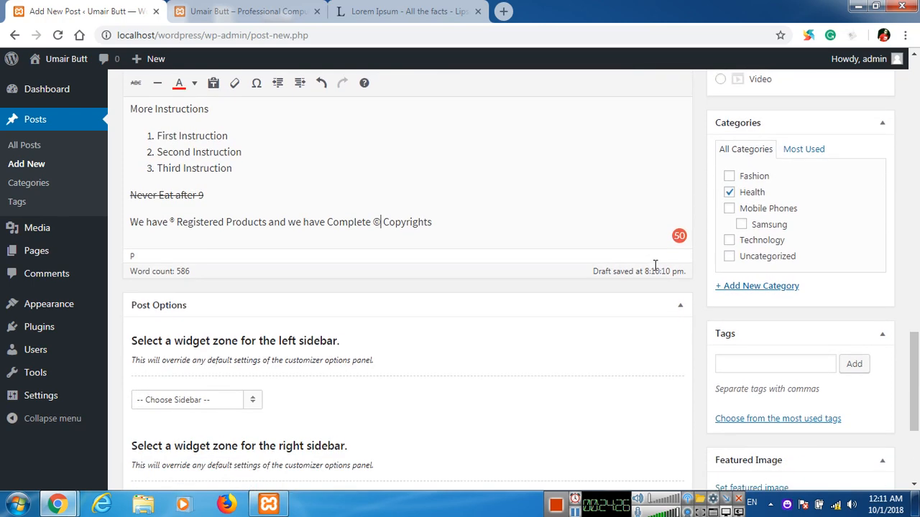
pyautogui.scroll(7, 654, 284)
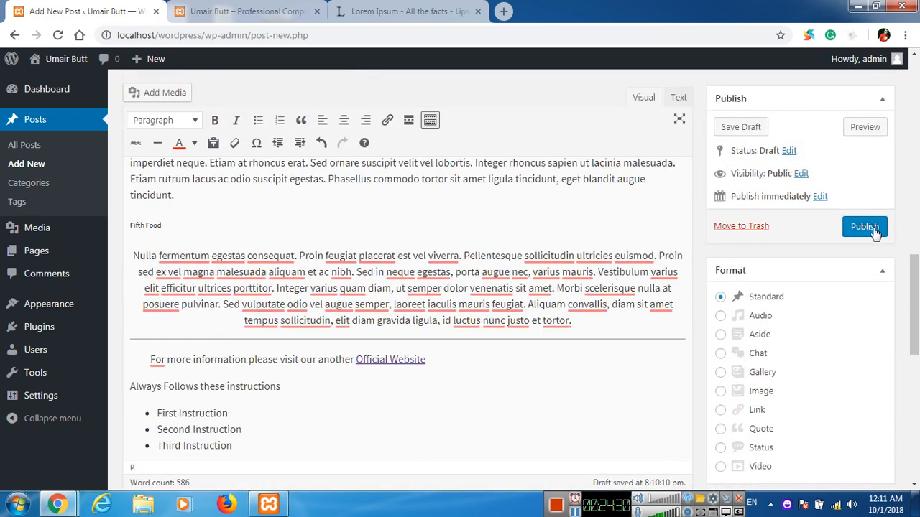
pyautogui.click(866, 229)
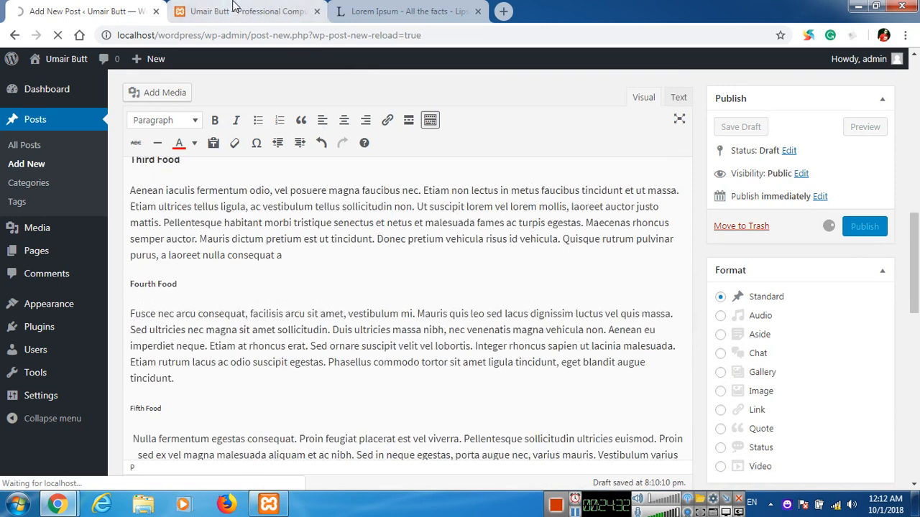
pyautogui.click(244, 11)
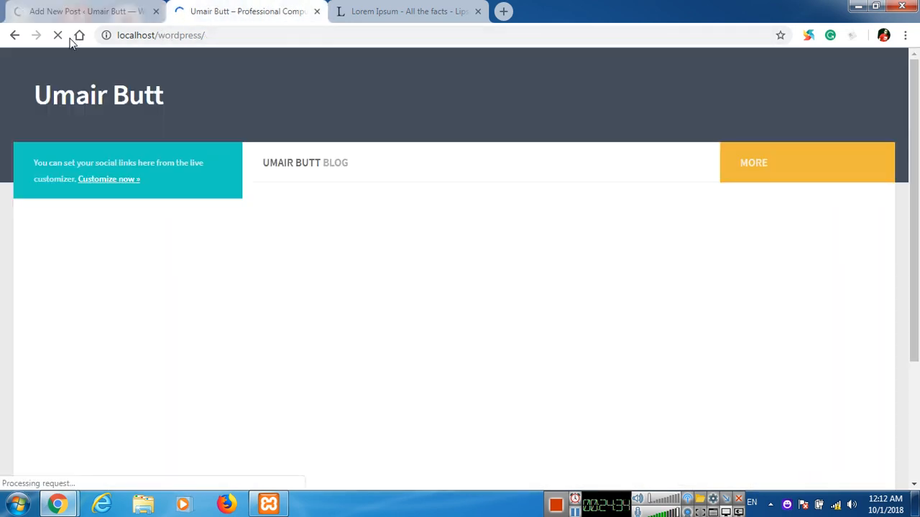
# Reload the blog homepage and open the 'Five Foods which you Should Eat Always' post.
pyautogui.click(58, 35)
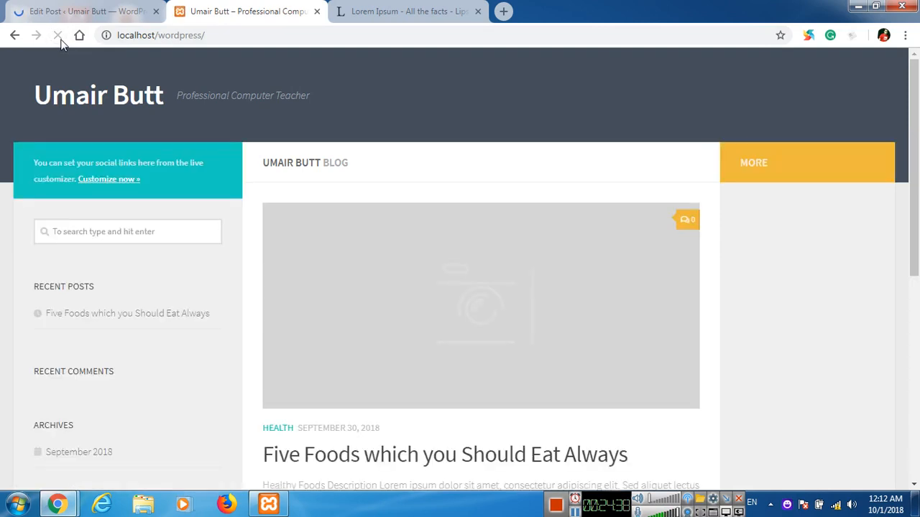
pyautogui.scroll(-1, 466, 237)
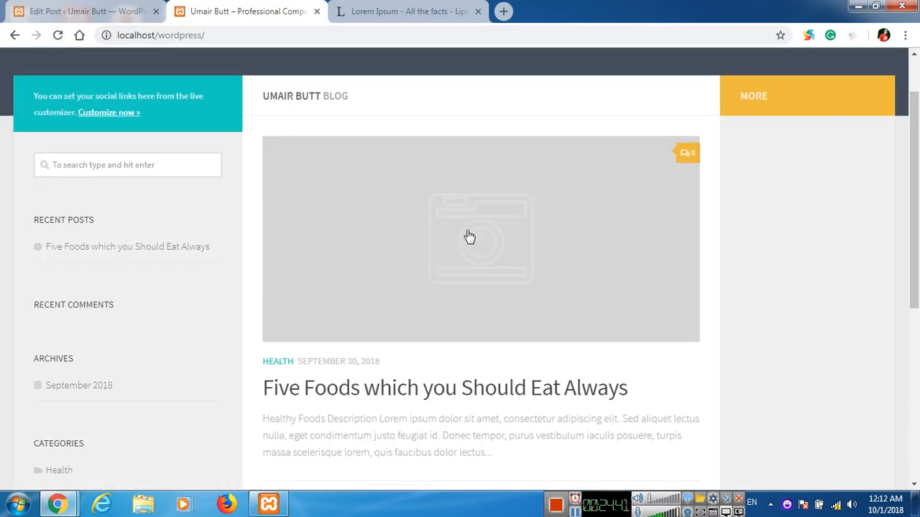
pyautogui.scroll(-2, 427, 333)
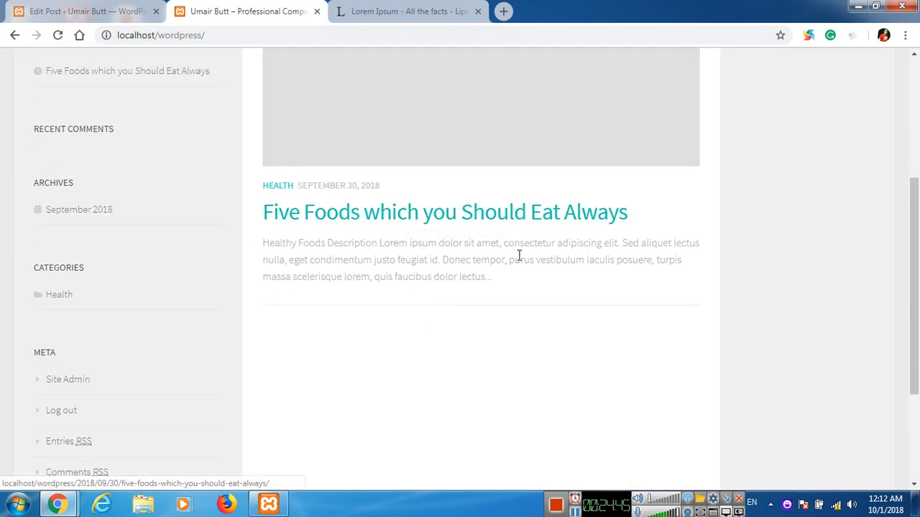
pyautogui.click(475, 224)
pyautogui.scroll(-2, 464, 195)
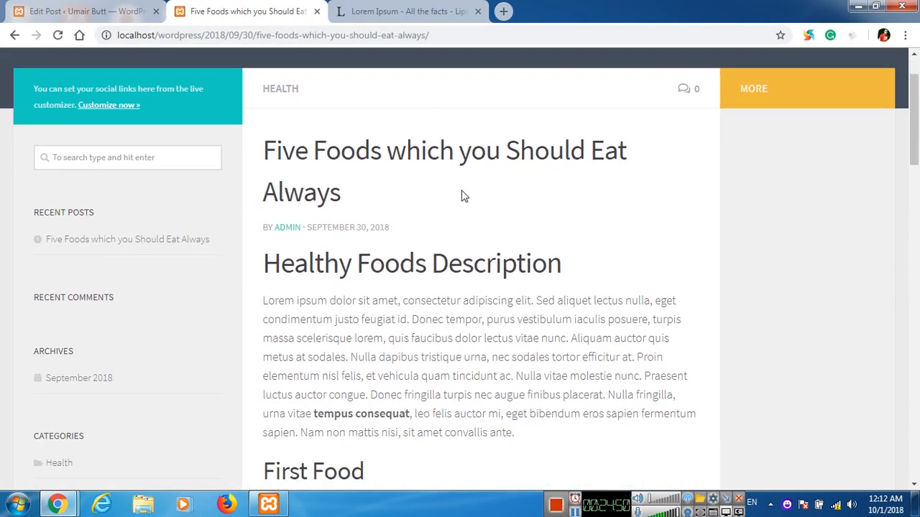
pyautogui.scroll(-1, 470, 217)
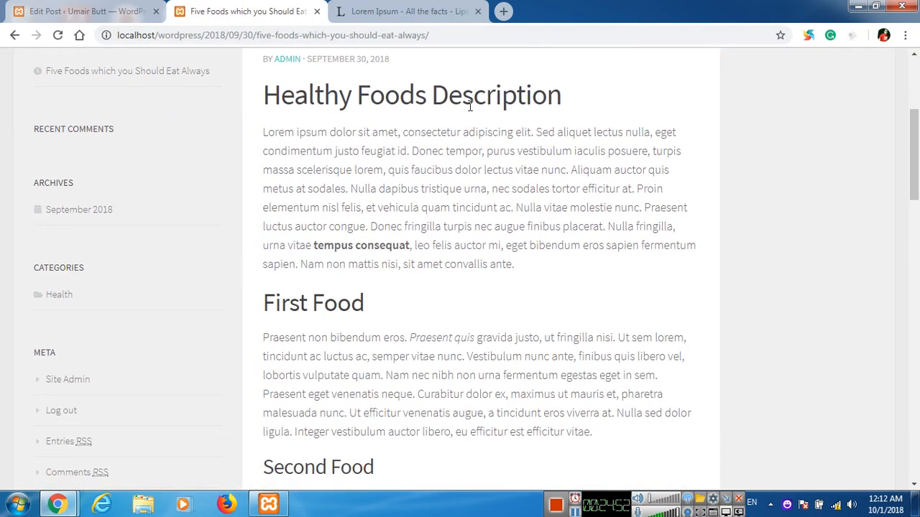
pyautogui.scroll(-4, 318, 306)
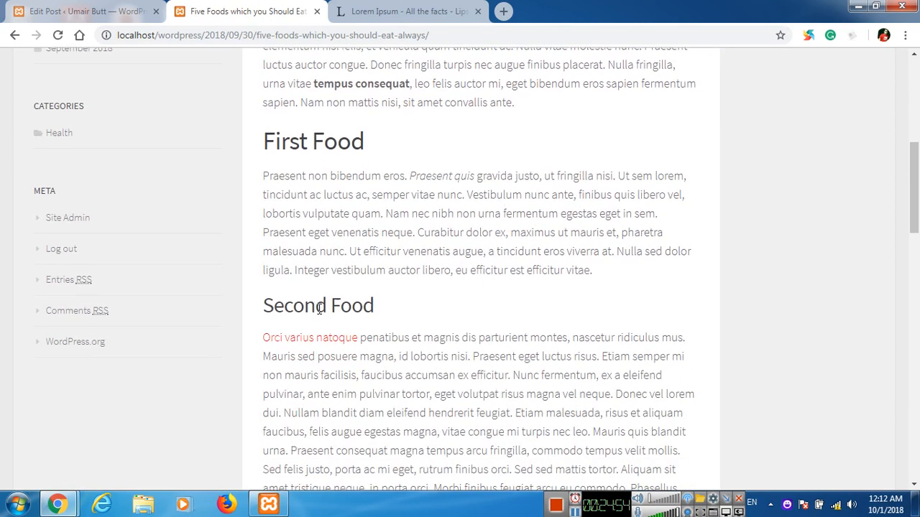
pyautogui.scroll(-3, 330, 366)
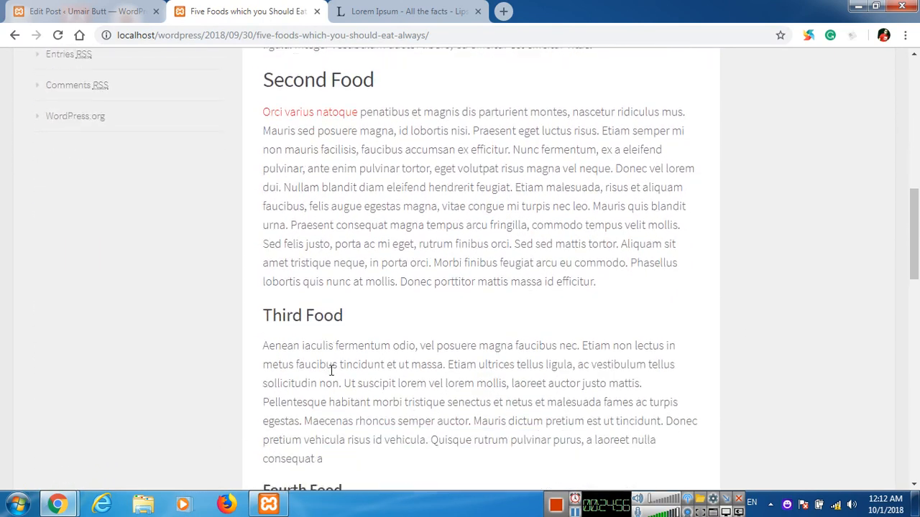
pyautogui.scroll(9, 437, 355)
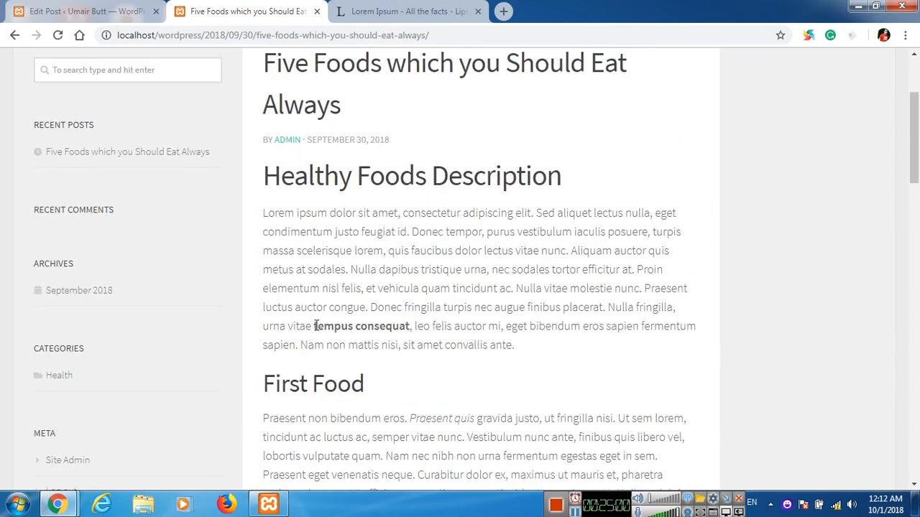
pyautogui.scroll(-2, 368, 322)
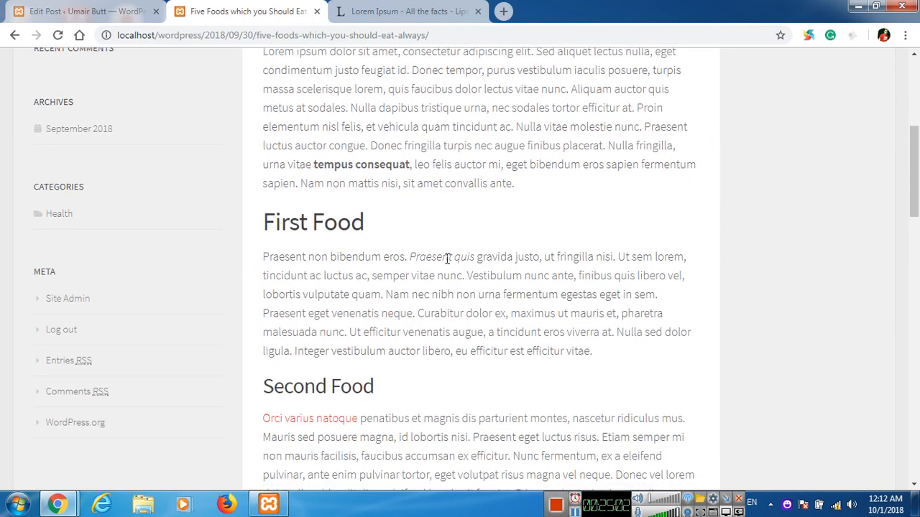
pyautogui.scroll(-2, 445, 288)
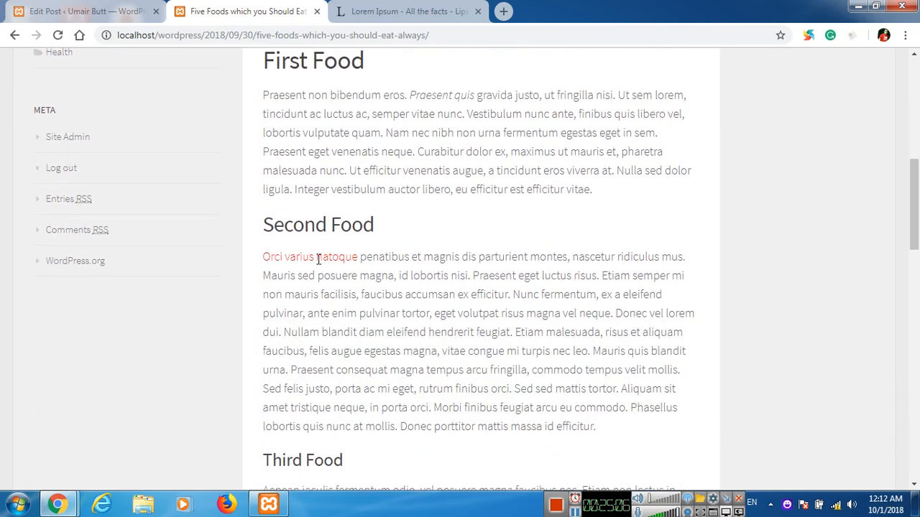
pyautogui.scroll(-4, 318, 259)
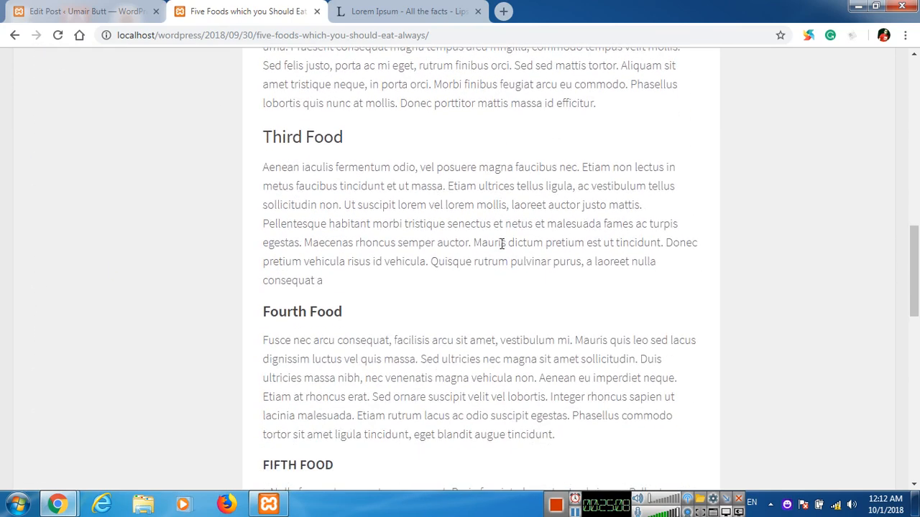
pyautogui.scroll(-5, 502, 243)
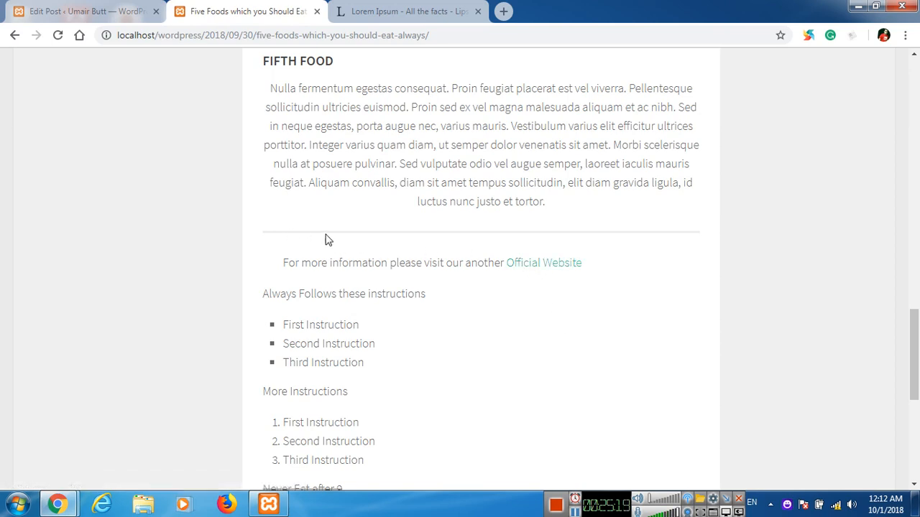
pyautogui.scroll(-2, 309, 230)
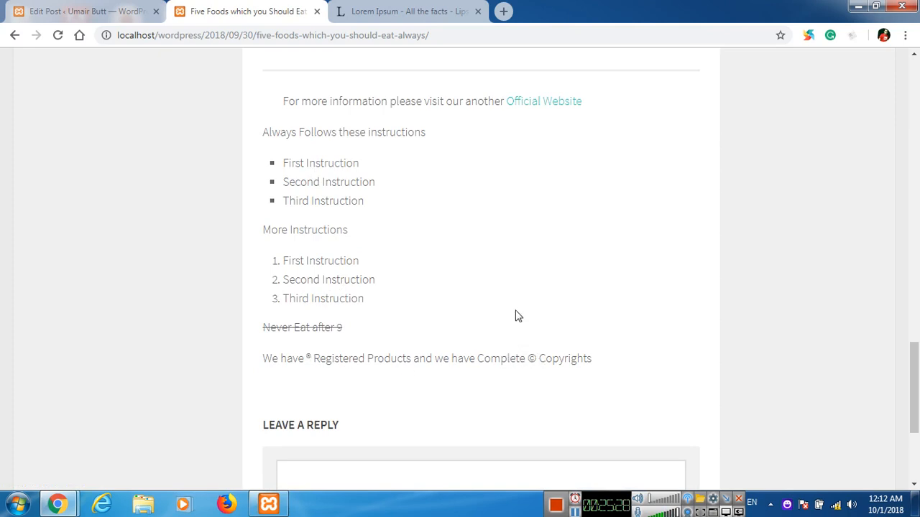
pyautogui.scroll(13, 355, 258)
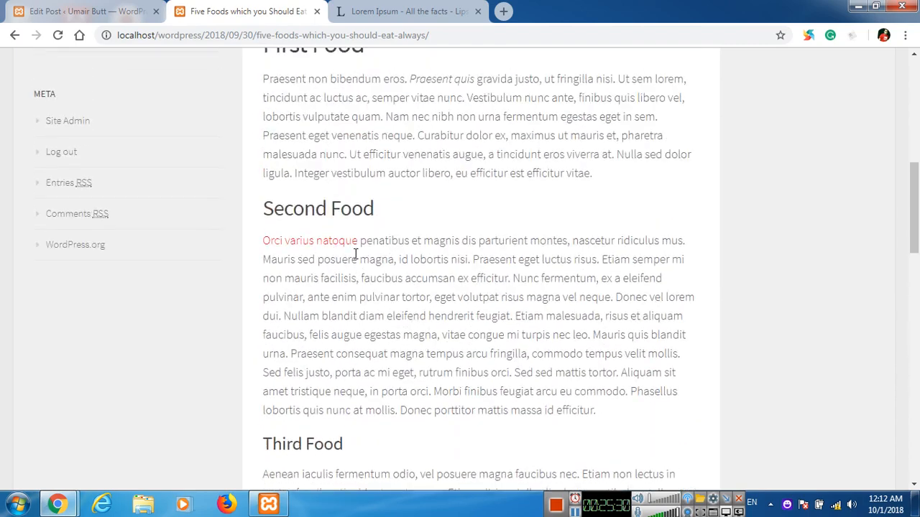
pyautogui.scroll(4, 355, 253)
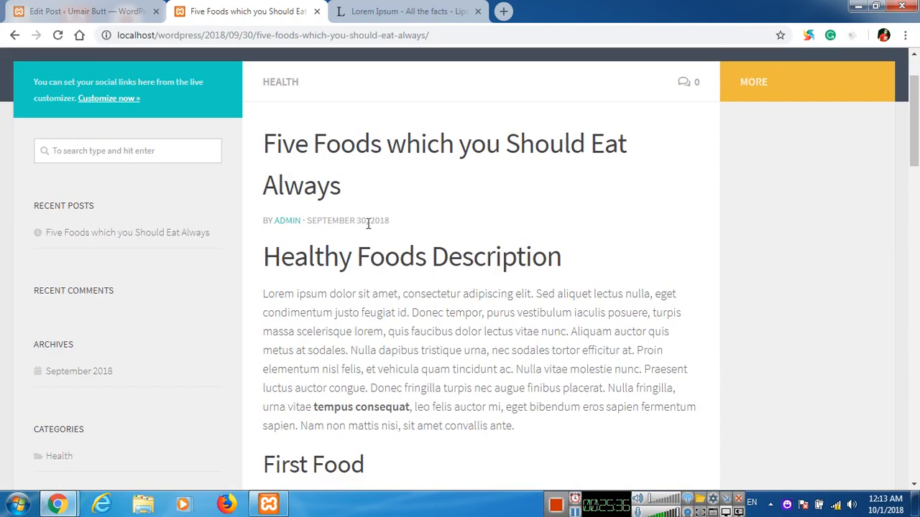
pyautogui.scroll(1, 460, 244)
pyautogui.scroll(-15, 477, 246)
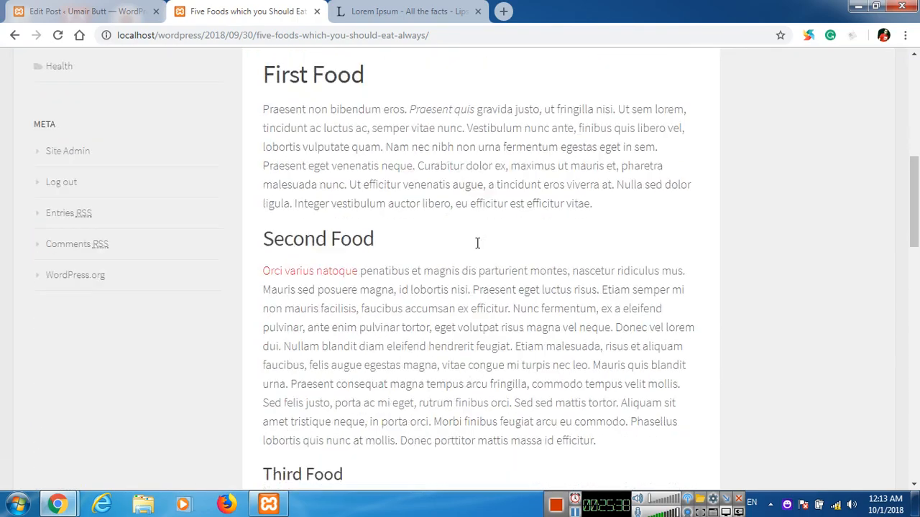
pyautogui.scroll(15, 477, 244)
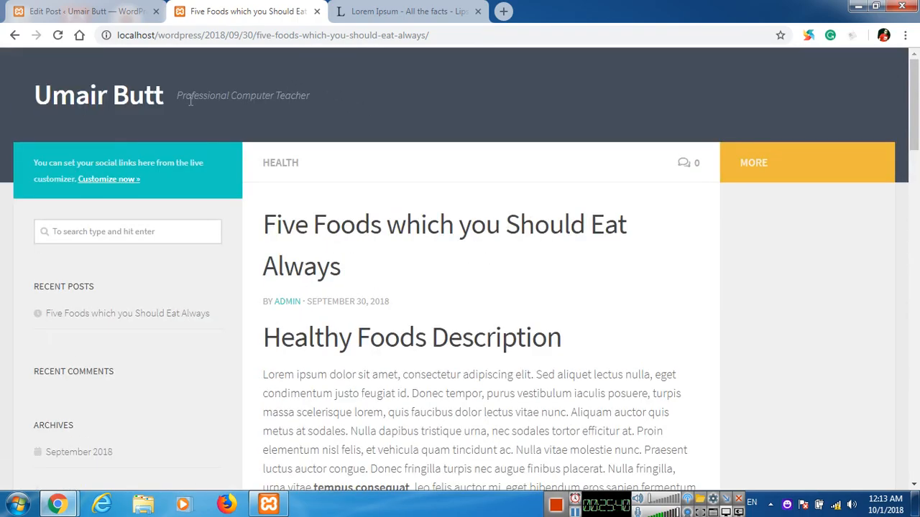
pyautogui.click(109, 100)
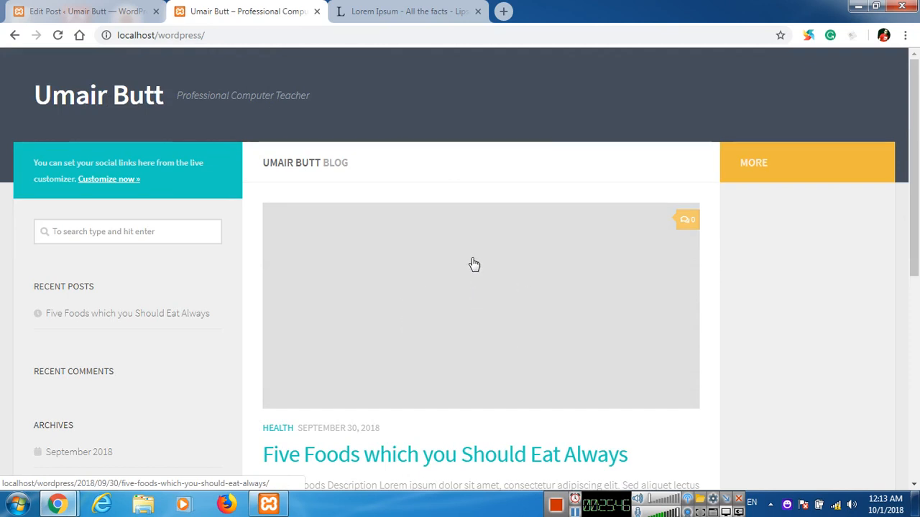
# Open Pexels in a new tab and search for 'healthy foods' photos.
pyautogui.click(503, 12)
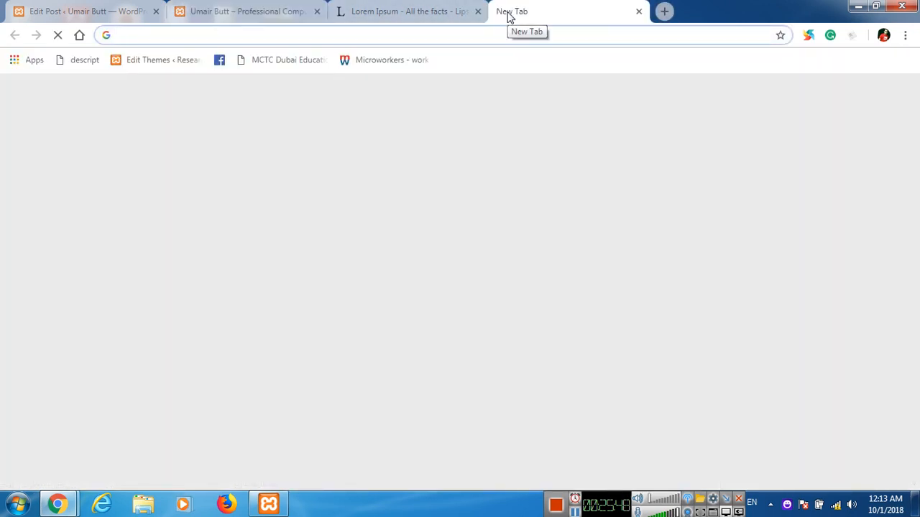
pyautogui.write('pexels.com')
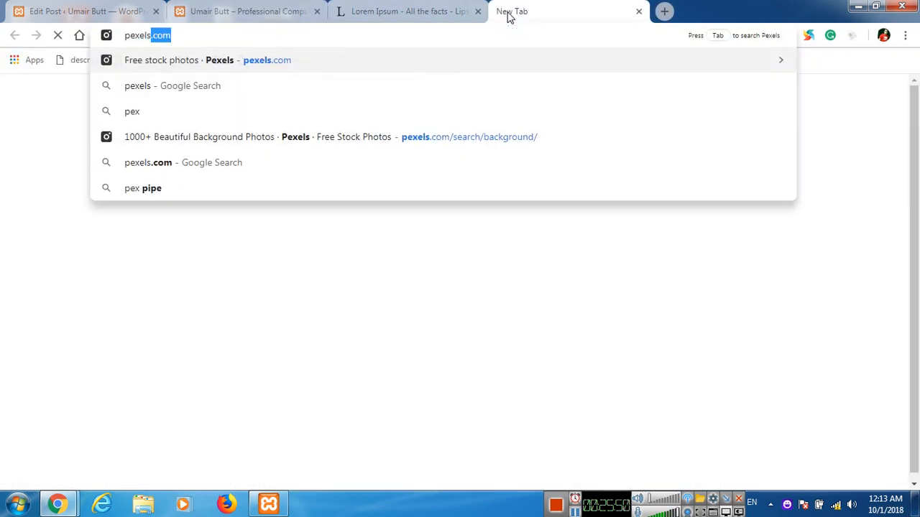
pyautogui.press('Return')
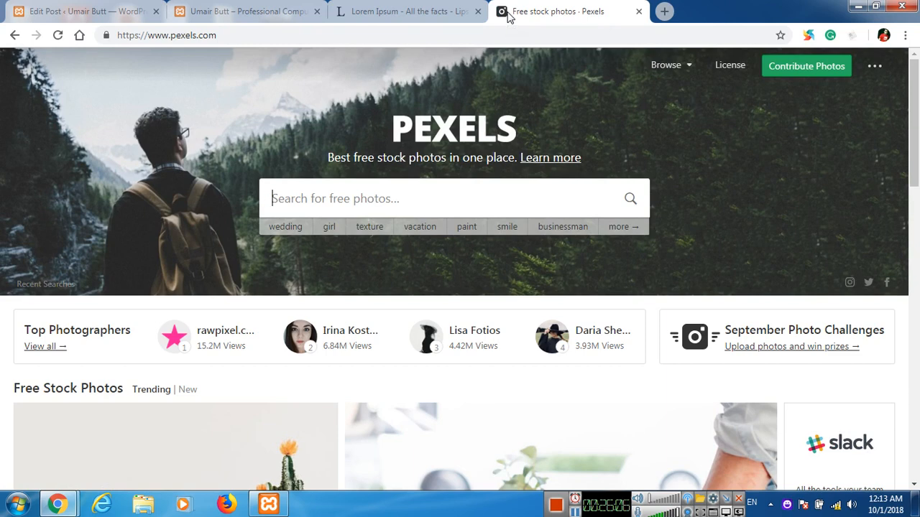
pyautogui.write('heal')
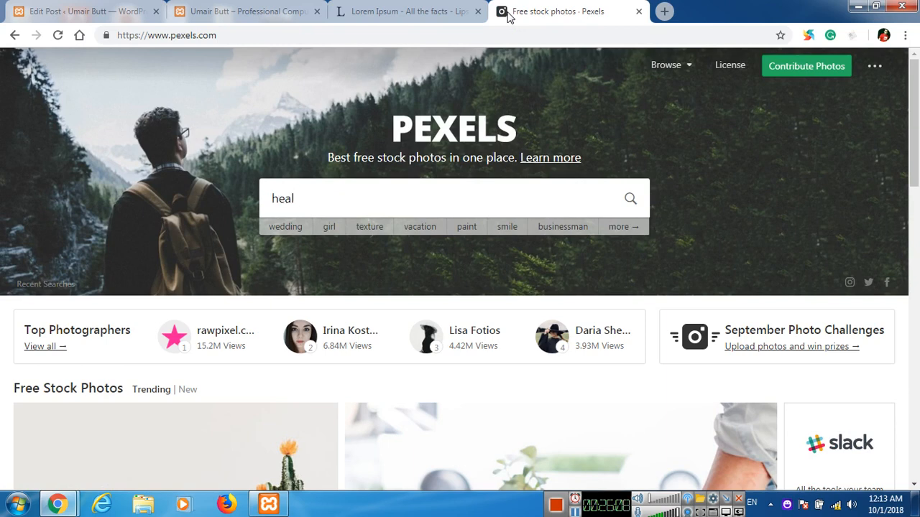
pyautogui.write('thy foods')
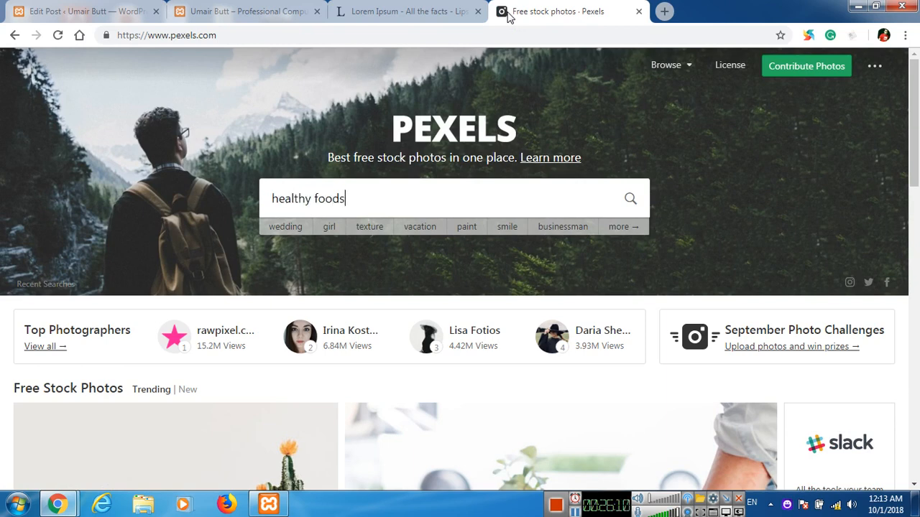
pyautogui.press('Return')
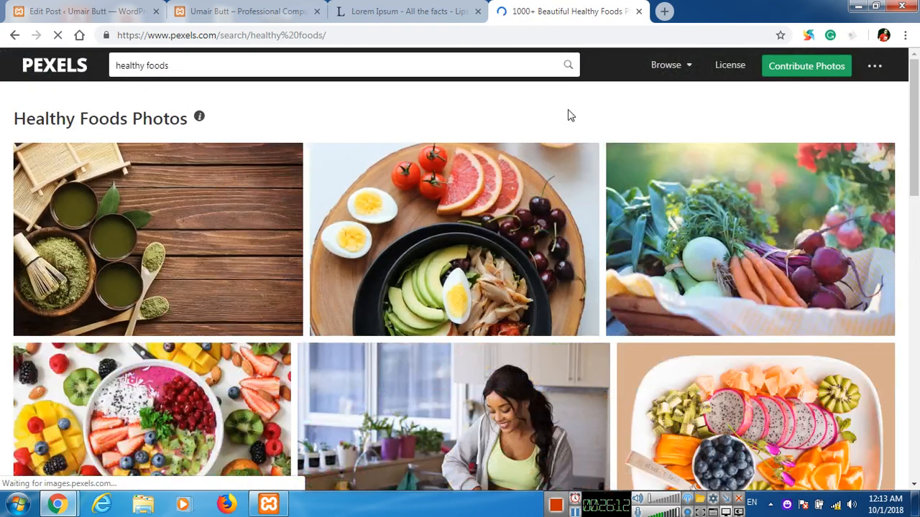
pyautogui.scroll(-4, 394, 253)
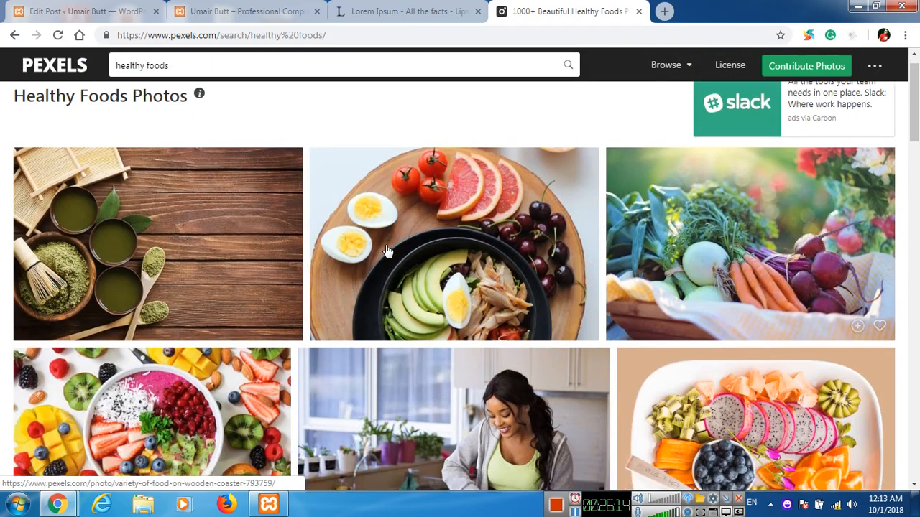
pyautogui.scroll(-3, 181, 195)
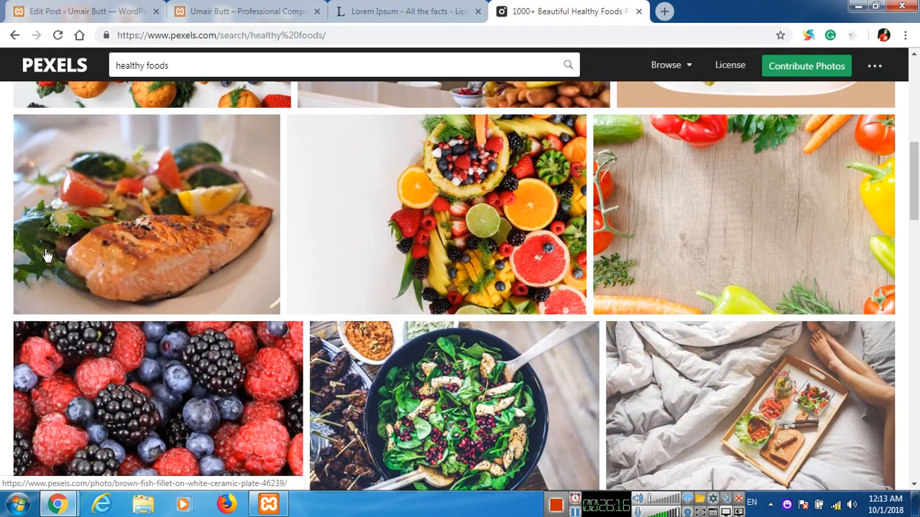
pyautogui.scroll(-2, 359, 225)
pyautogui.scroll(-3, 334, 219)
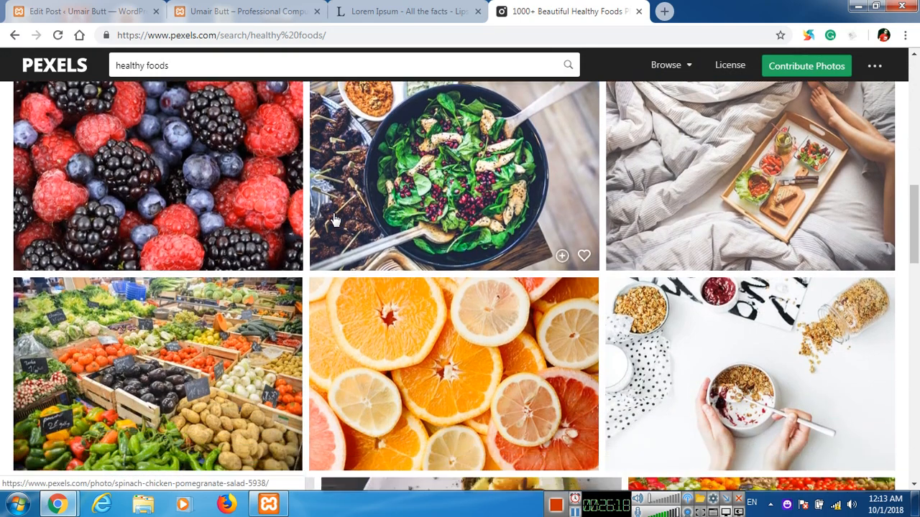
pyautogui.scroll(7, 334, 220)
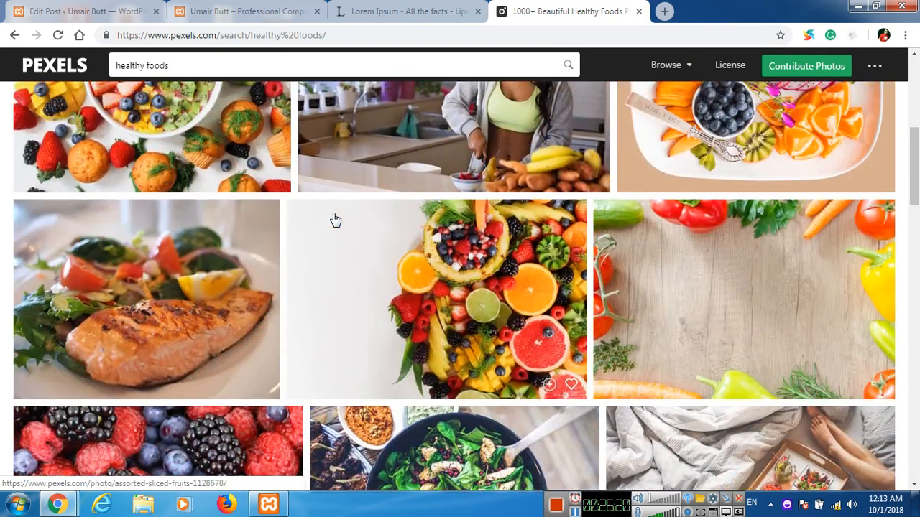
pyautogui.scroll(3, 334, 219)
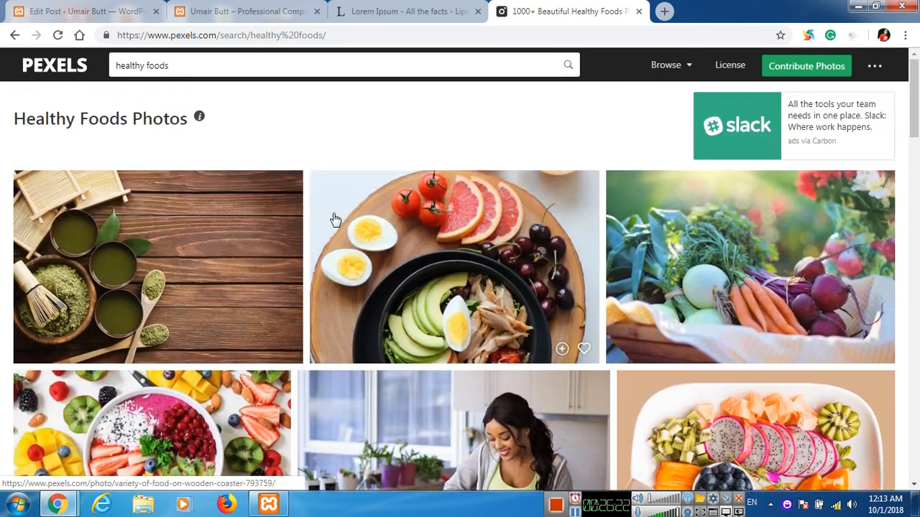
pyautogui.scroll(-4, 522, 275)
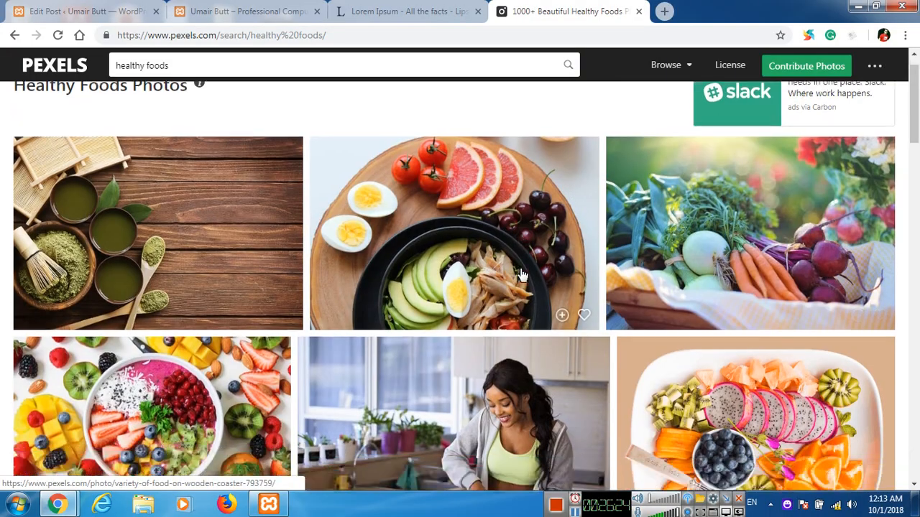
pyautogui.scroll(-15, 522, 275)
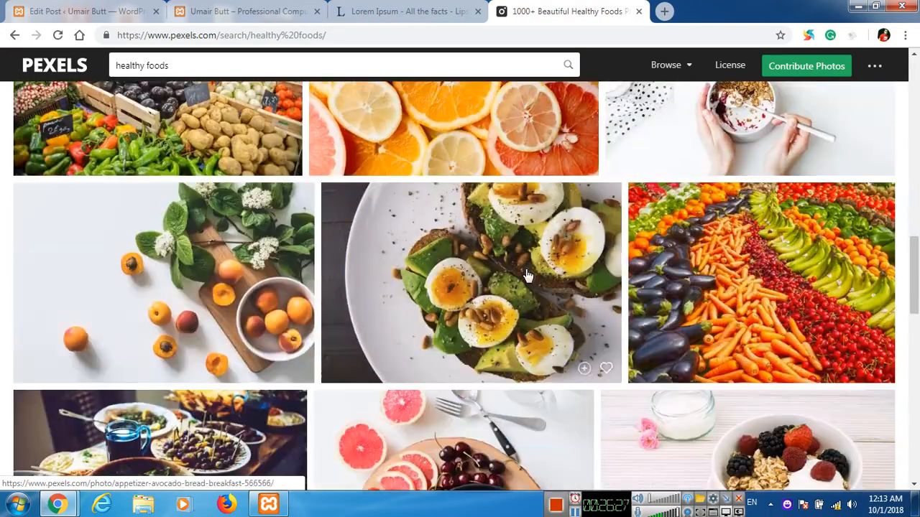
pyautogui.scroll(-10, 527, 275)
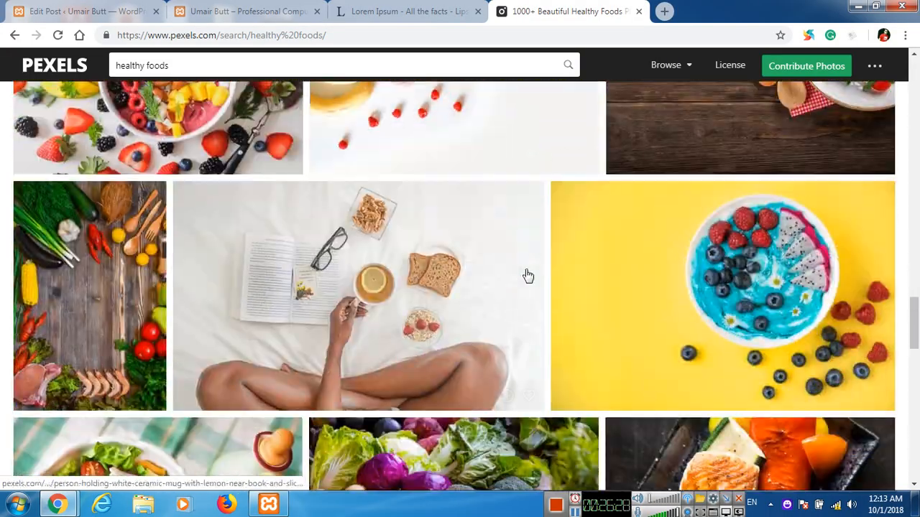
pyautogui.scroll(-5, 527, 275)
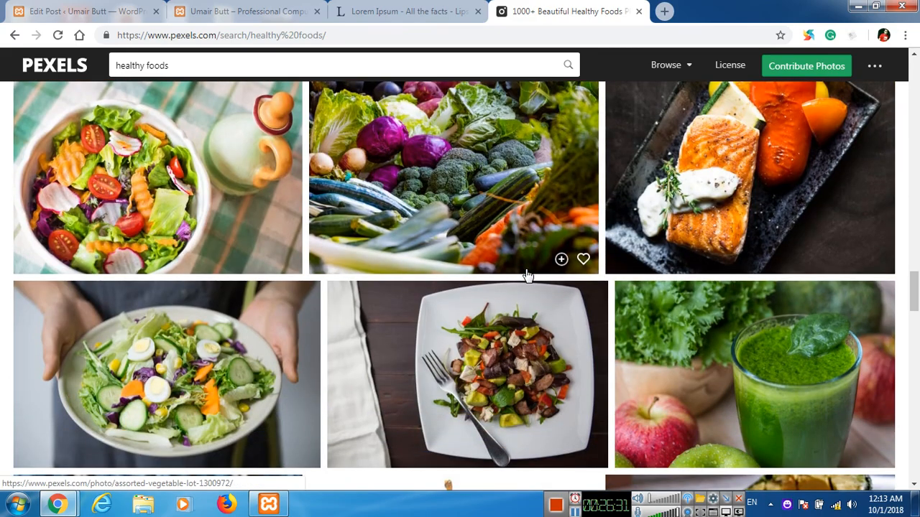
pyautogui.scroll(1, 527, 275)
pyautogui.scroll(-4, 429, 267)
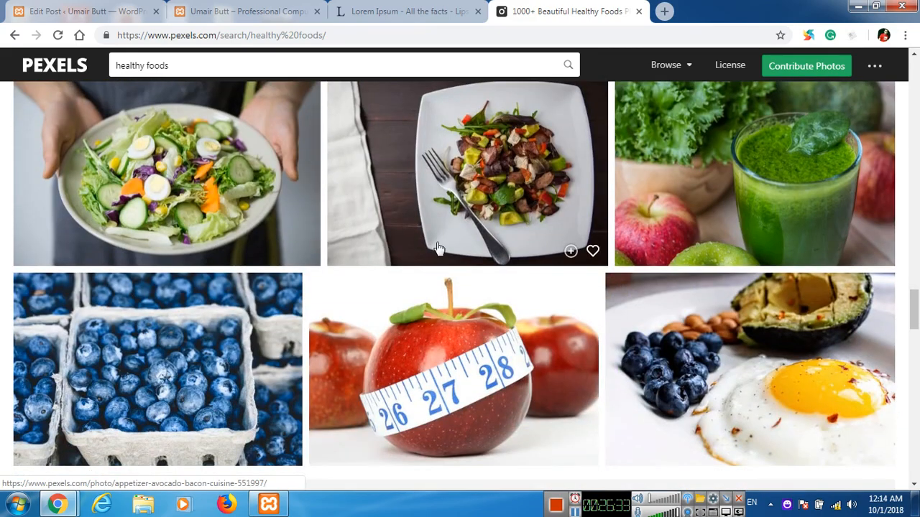
pyautogui.scroll(1, 424, 256)
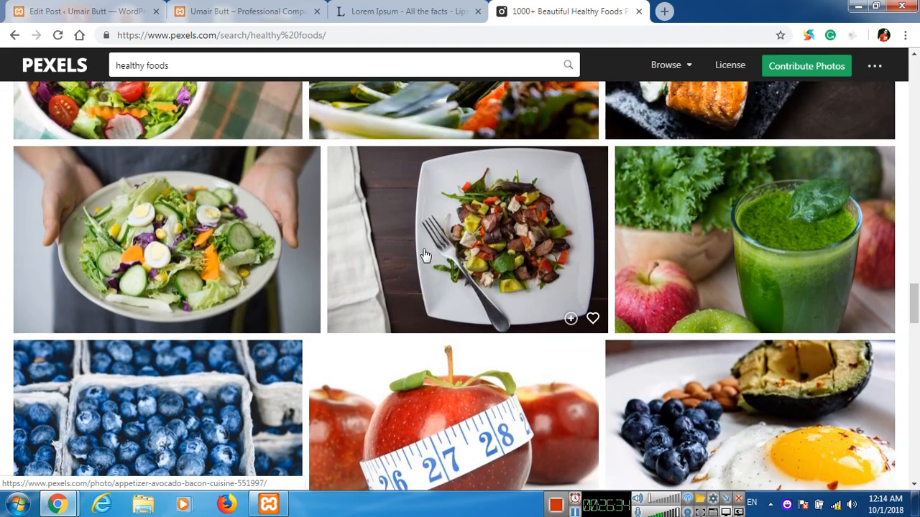
pyautogui.scroll(-7, 425, 256)
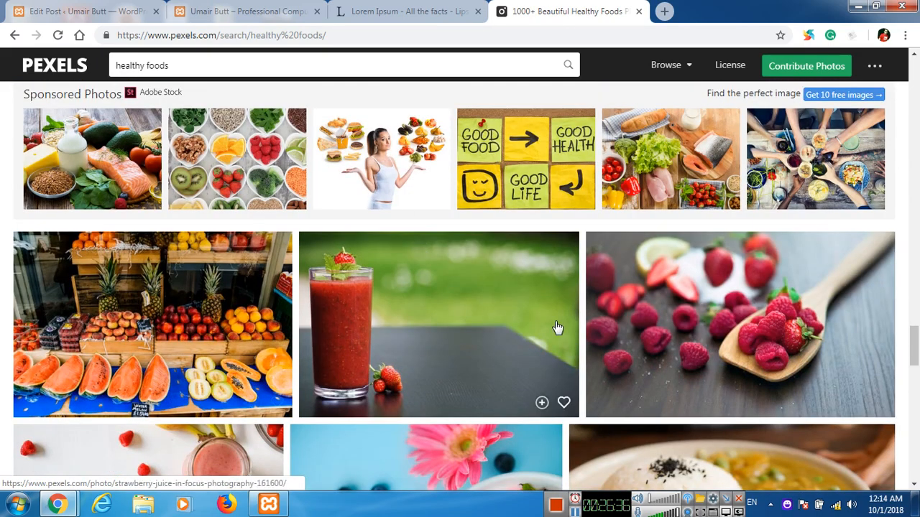
pyautogui.scroll(-5, 427, 300)
pyautogui.scroll(-1, 428, 298)
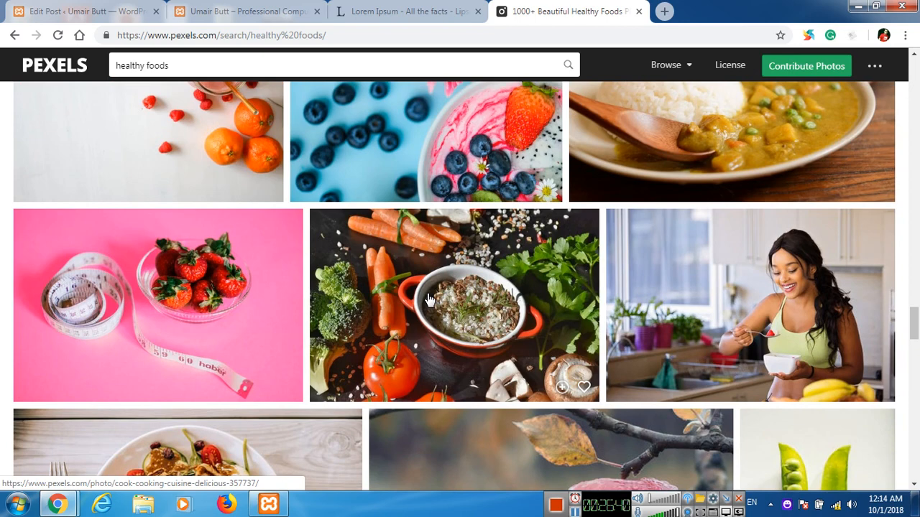
pyautogui.click(697, 287)
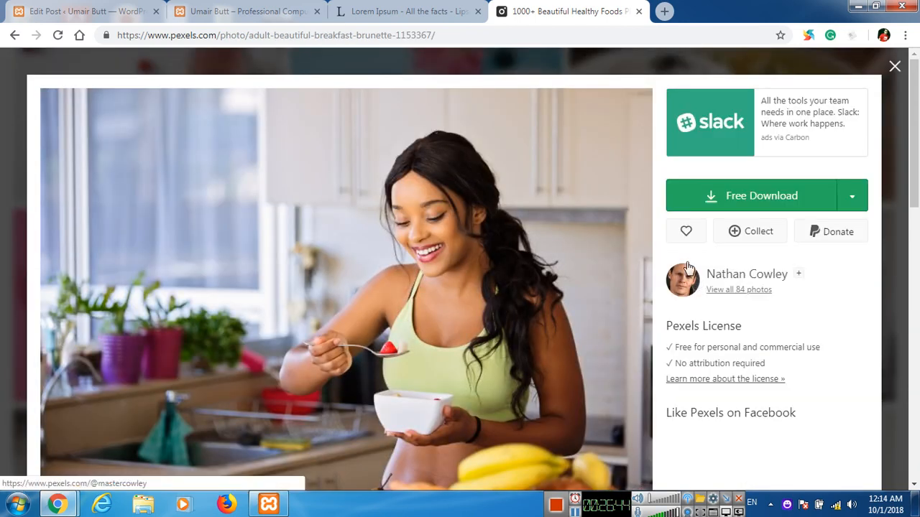
# Download the breakfast photo at Small (640 x 426) and return to the healthy foods results.
pyautogui.click(856, 198)
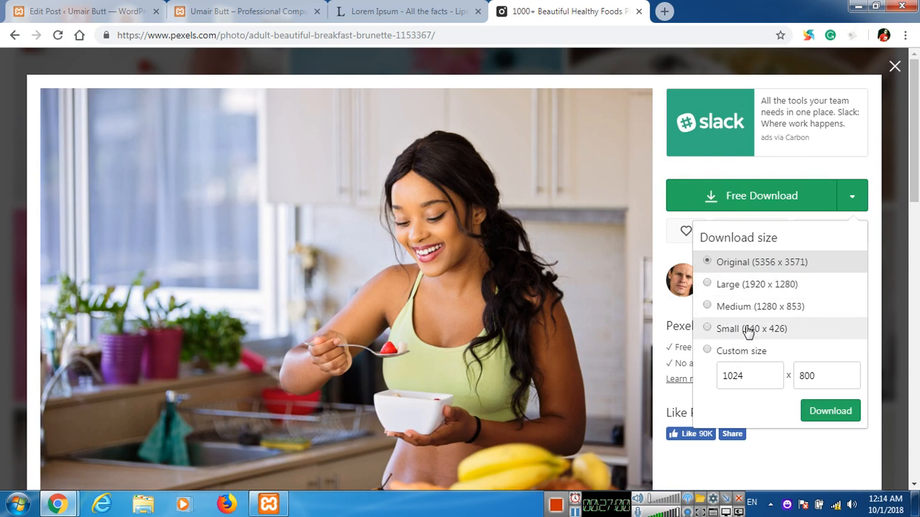
pyautogui.click(725, 330)
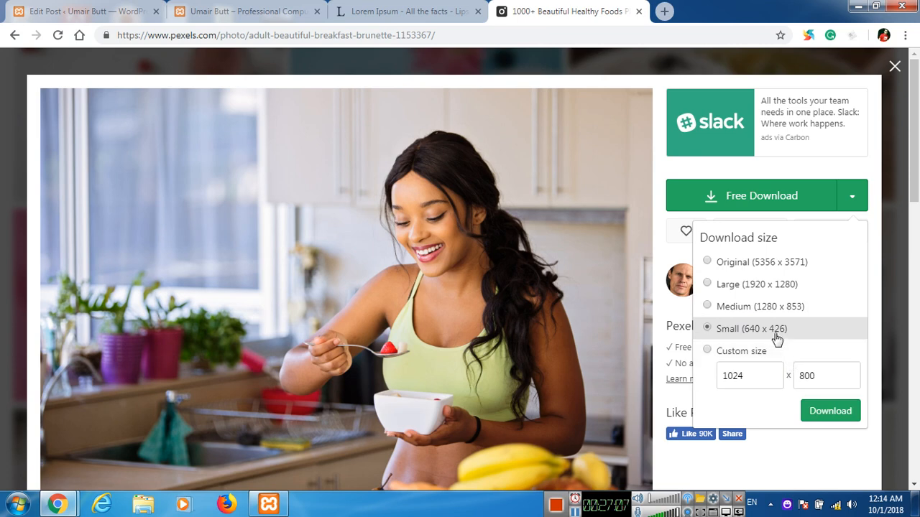
pyautogui.click(814, 414)
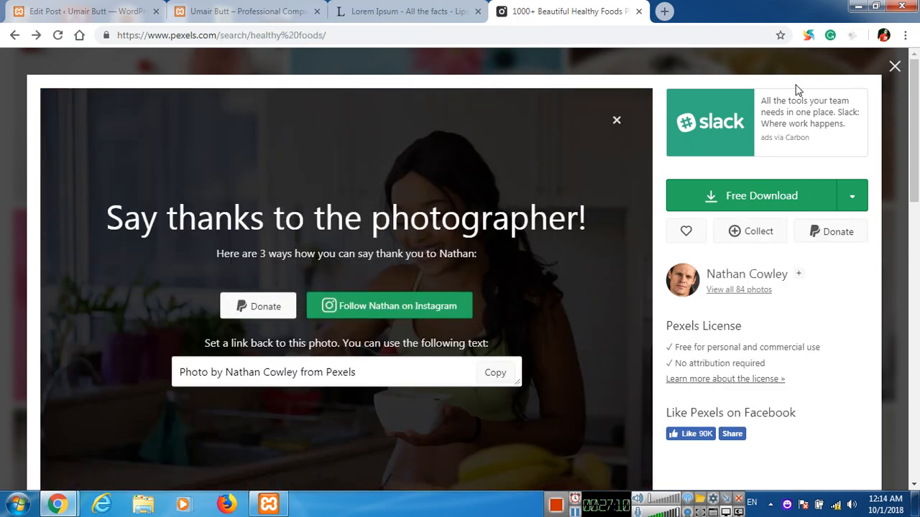
pyautogui.click(895, 66)
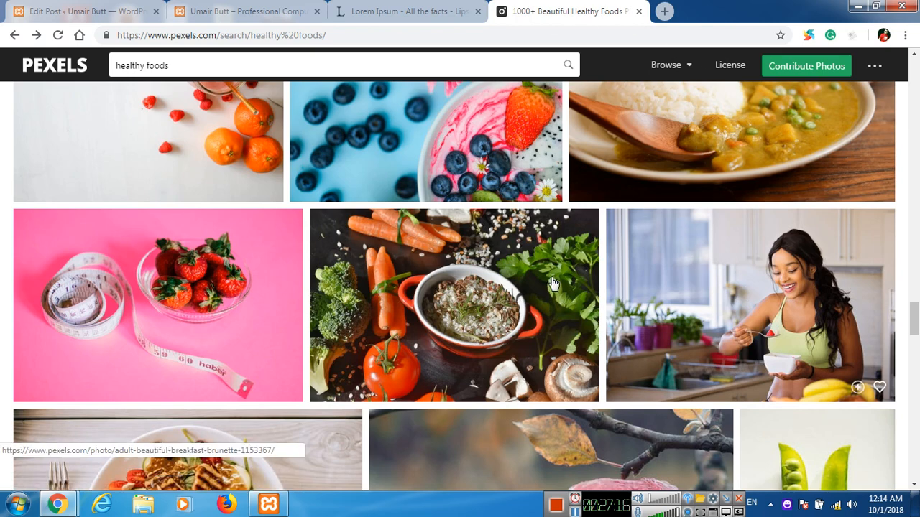
pyautogui.scroll(-2, 552, 282)
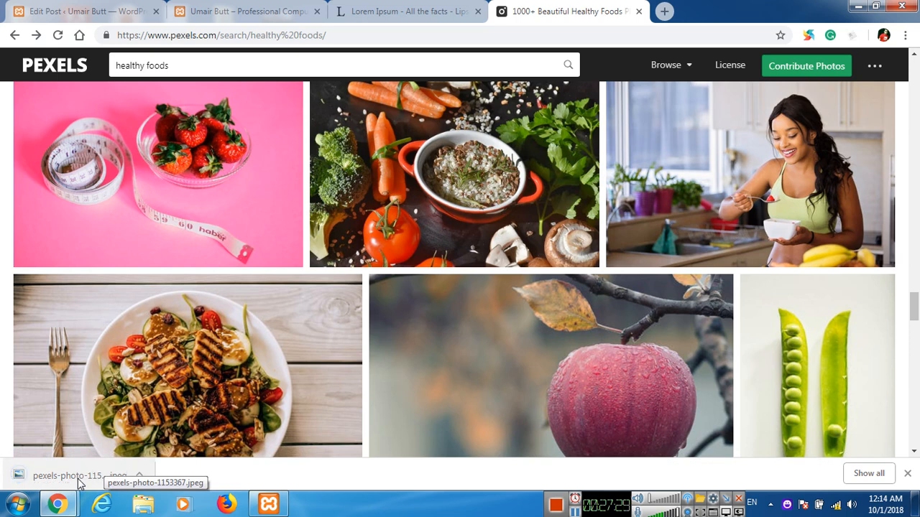
# Show pexels-photo-1153367 in the Desktop folder, then return to the desktop and cancel the Move File prompt.
pyautogui.rightClick(79, 479)
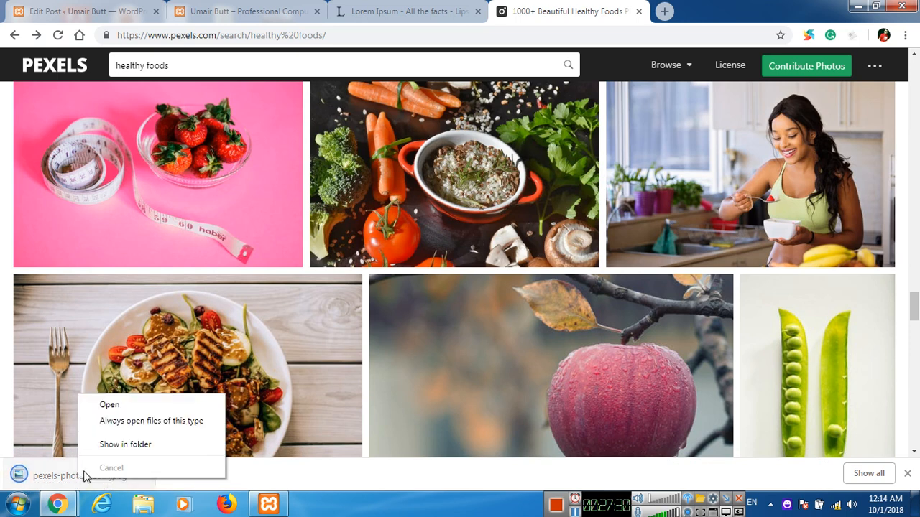
pyautogui.click(115, 444)
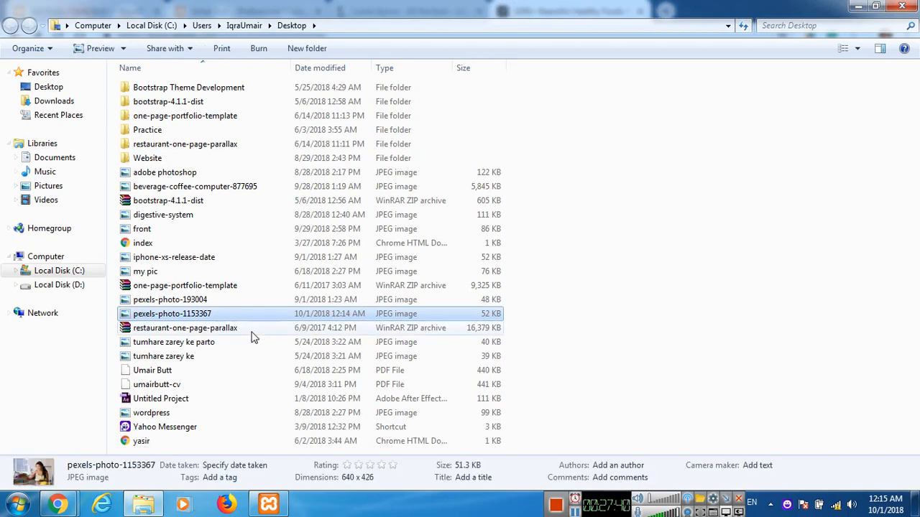
pyautogui.press('super+d')
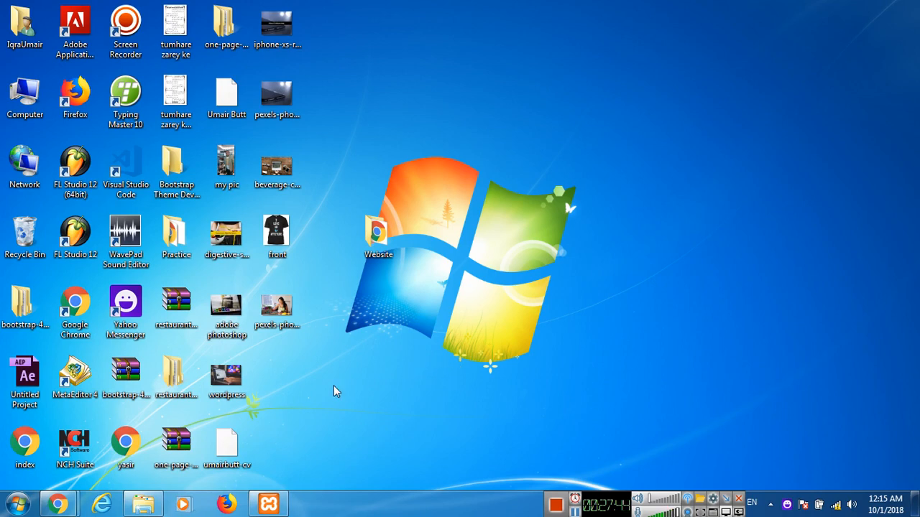
pyautogui.hotkey('ctrl', 'v')
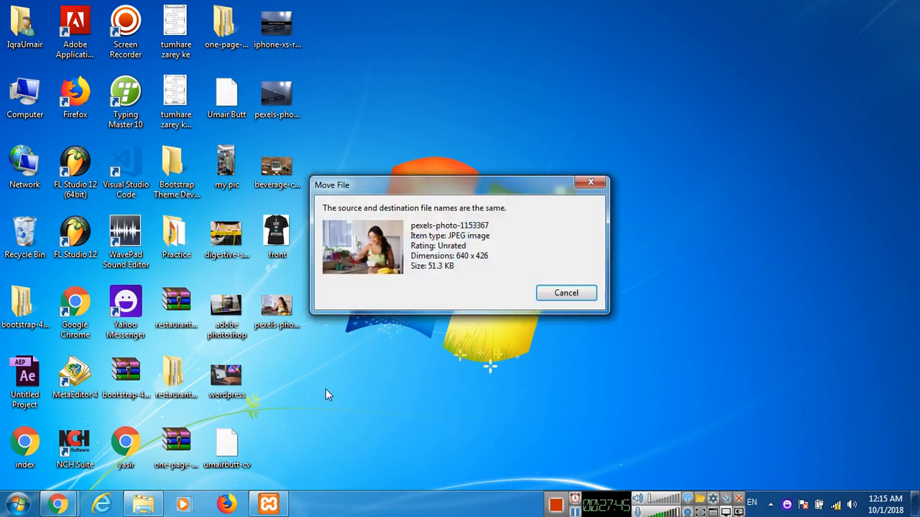
pyautogui.click(566, 293)
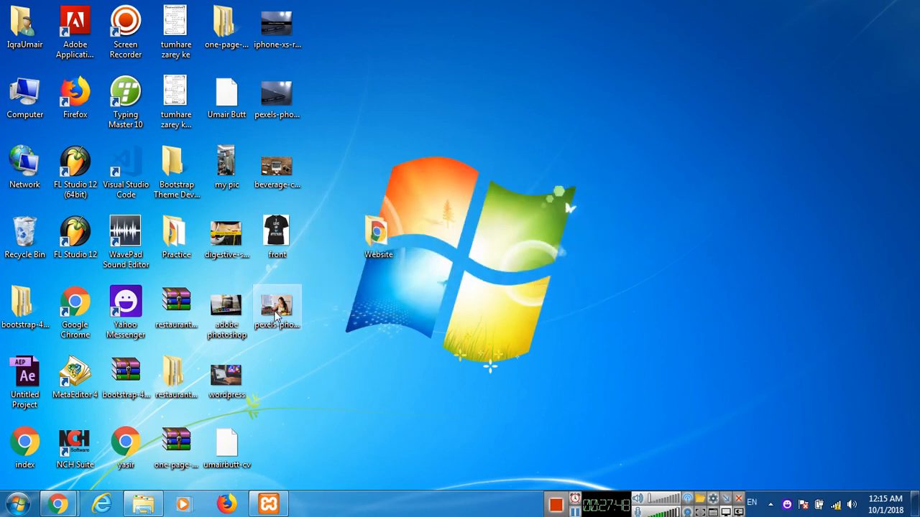
# Rename the desktop photo pexels-photo-1153367 to 'five healthy foods'.
pyautogui.rightClick(295, 291)
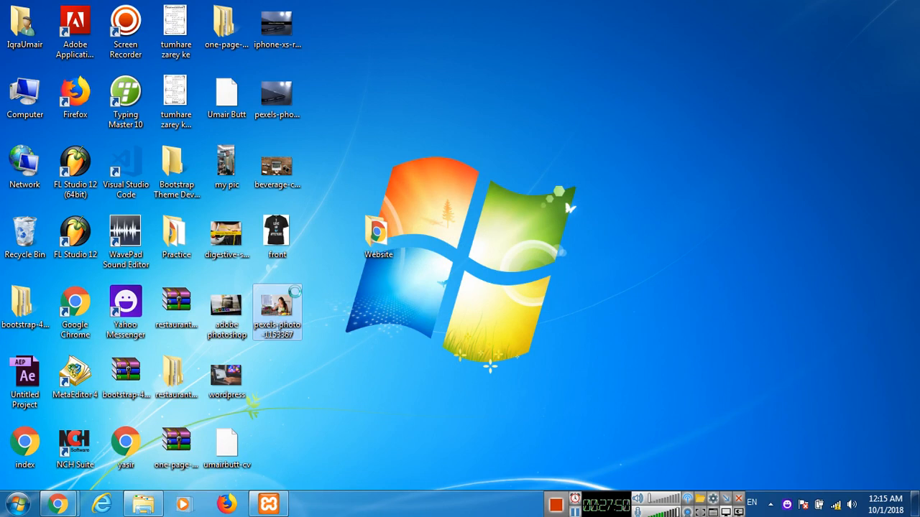
pyautogui.click(329, 462)
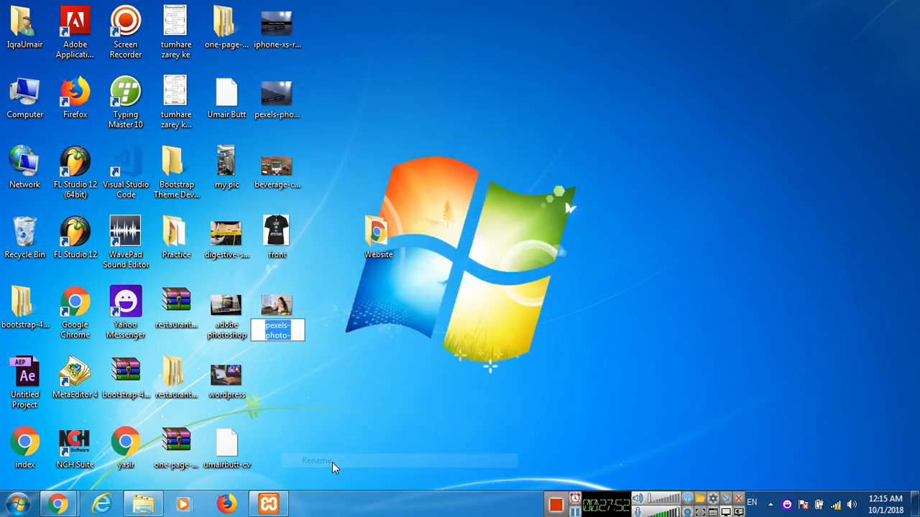
pyautogui.write('five ')
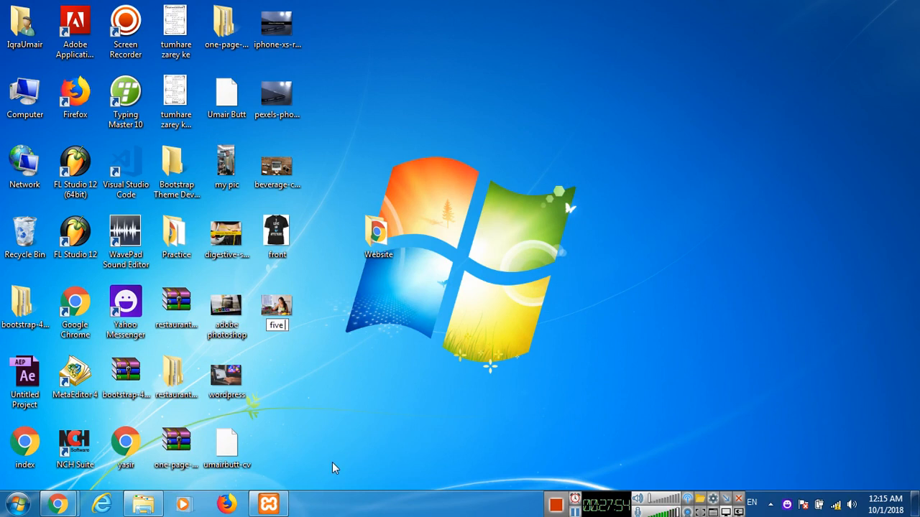
pyautogui.write('healthy foods')
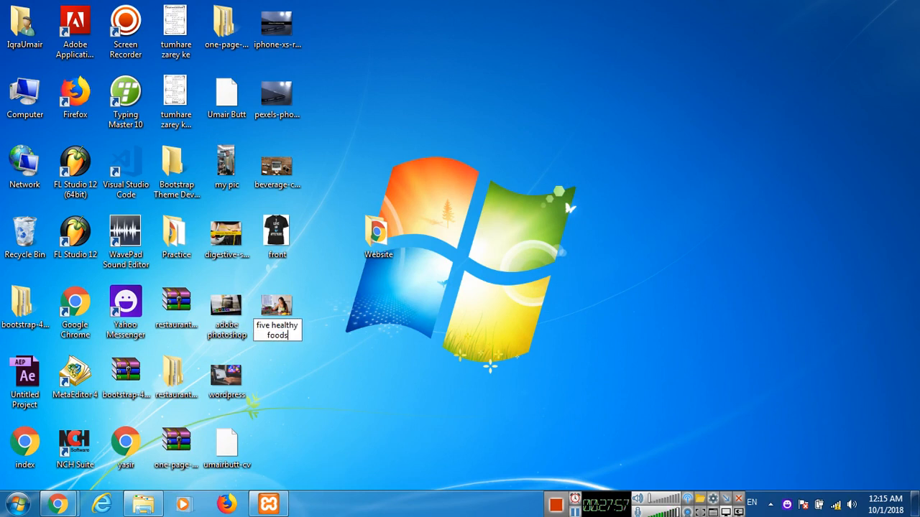
pyautogui.press('Return')
pyautogui.click(58, 505)
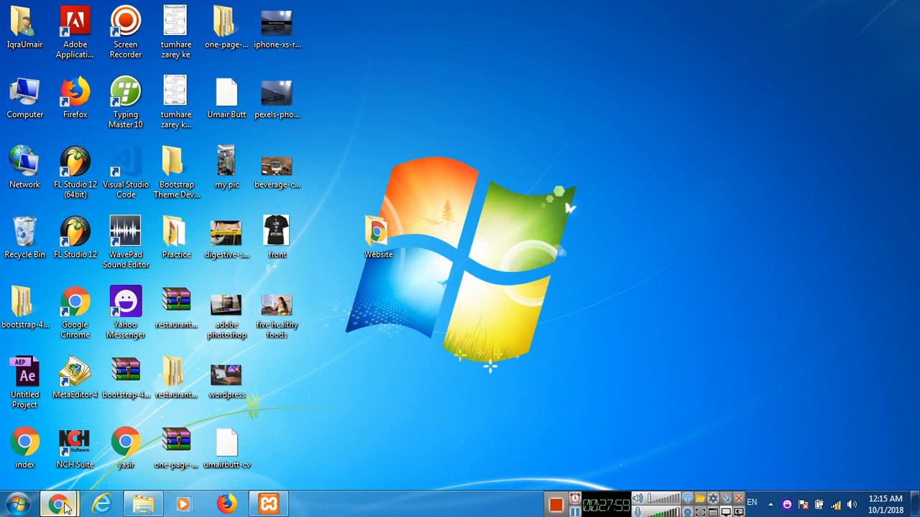
# Go to the WordPress admin All Posts list showing 'Five Foods which you Should Eat Always'.
pyautogui.click(201, 458)
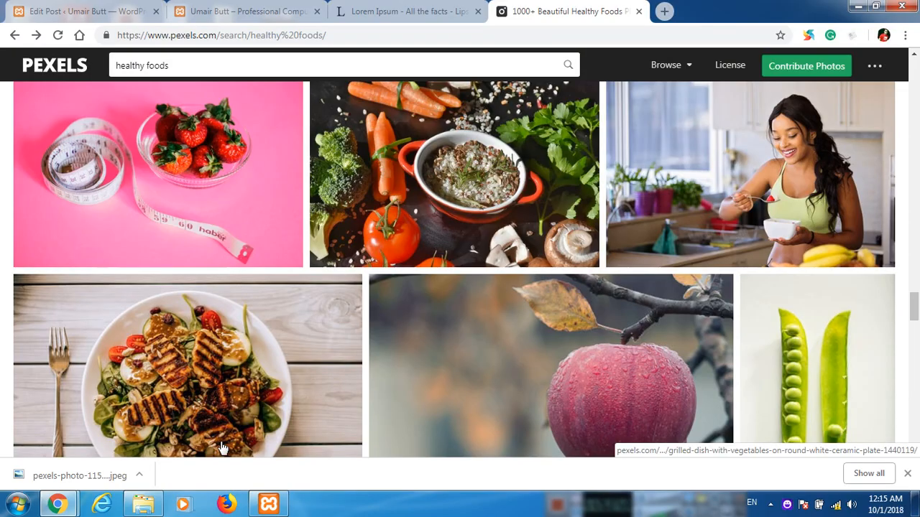
pyautogui.click(86, 9)
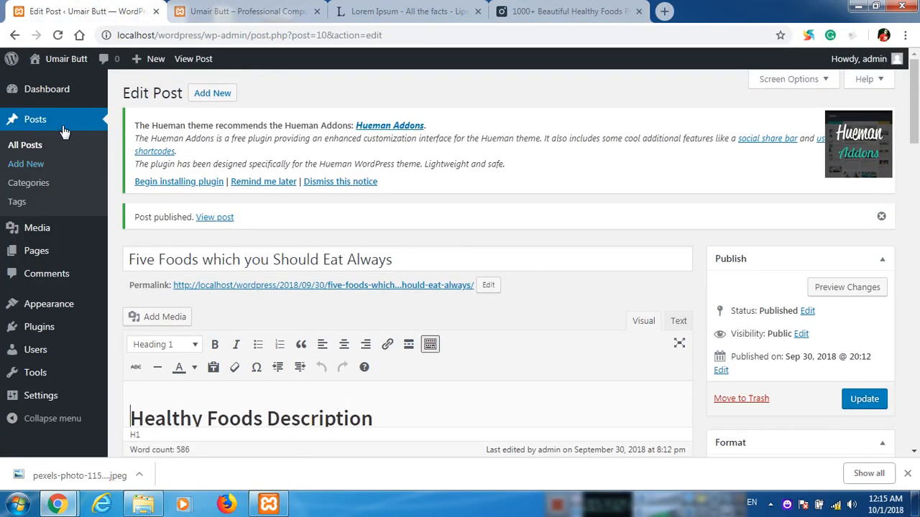
pyautogui.moveTo(43, 99)
pyautogui.click(38, 91)
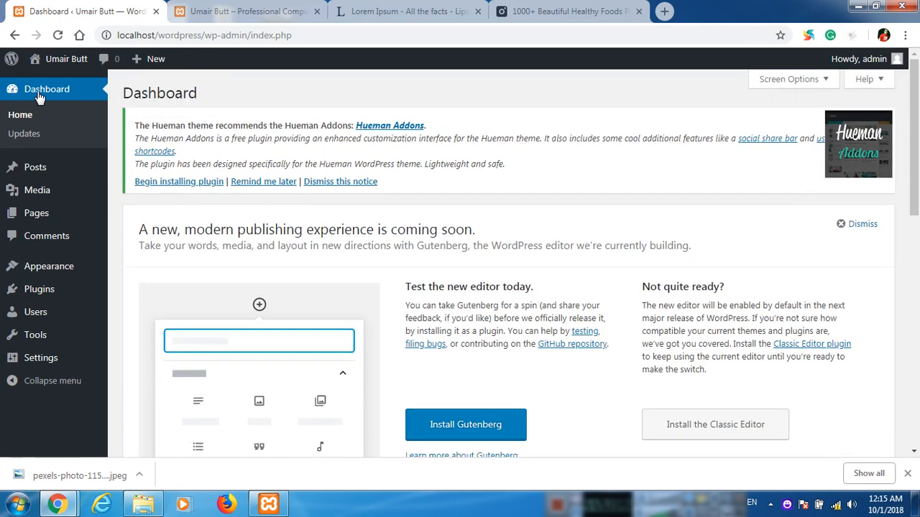
pyautogui.click(253, 11)
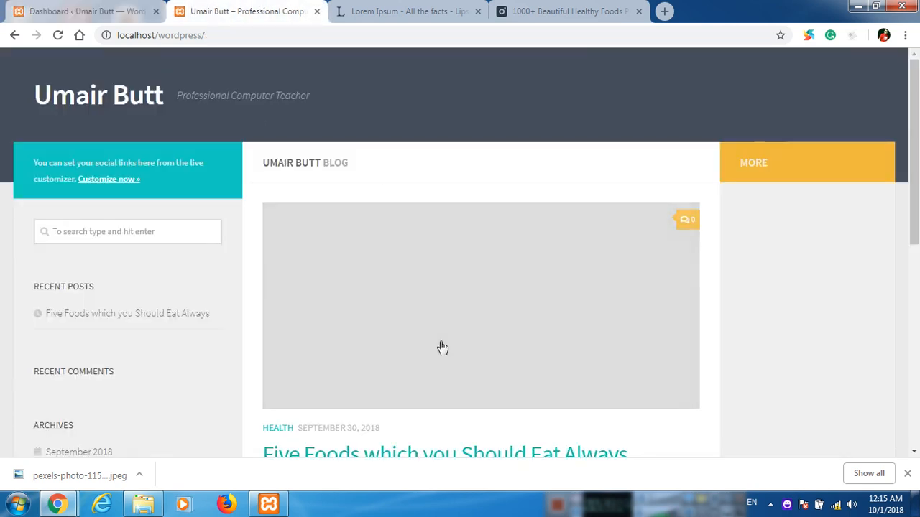
pyautogui.click(119, 12)
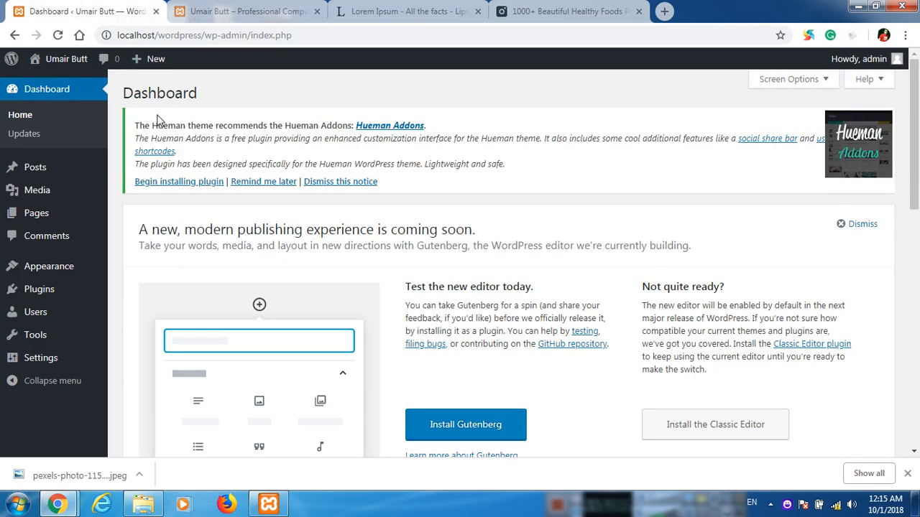
pyautogui.click(45, 176)
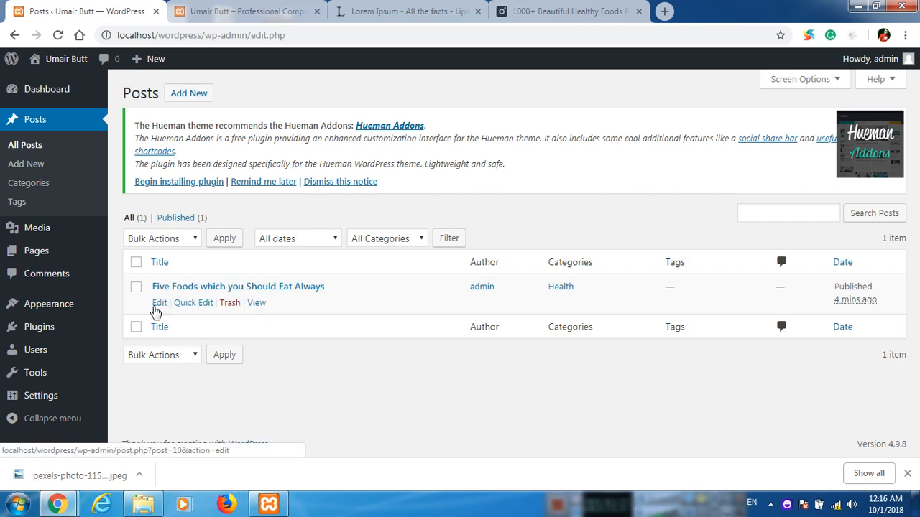
# Edit the Five Foods post and begin setting its featured image from the Featured Image box.
pyautogui.click(158, 305)
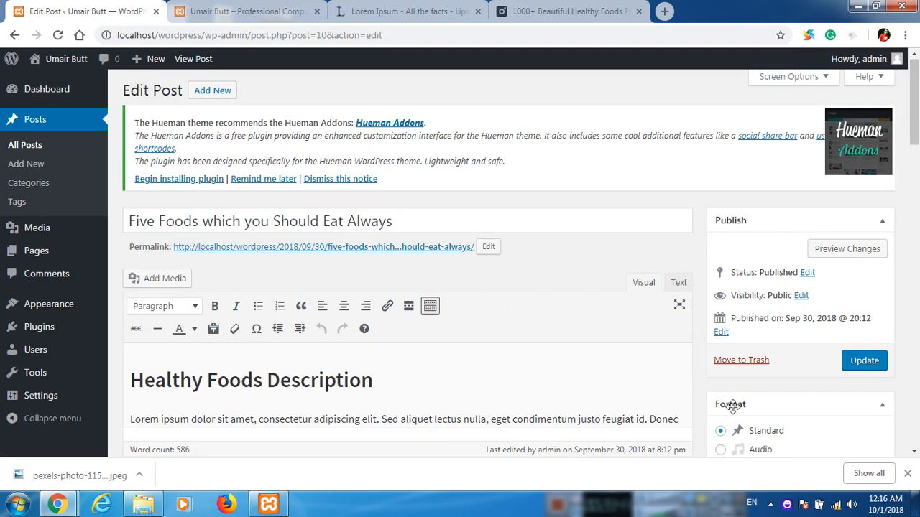
pyautogui.click(908, 475)
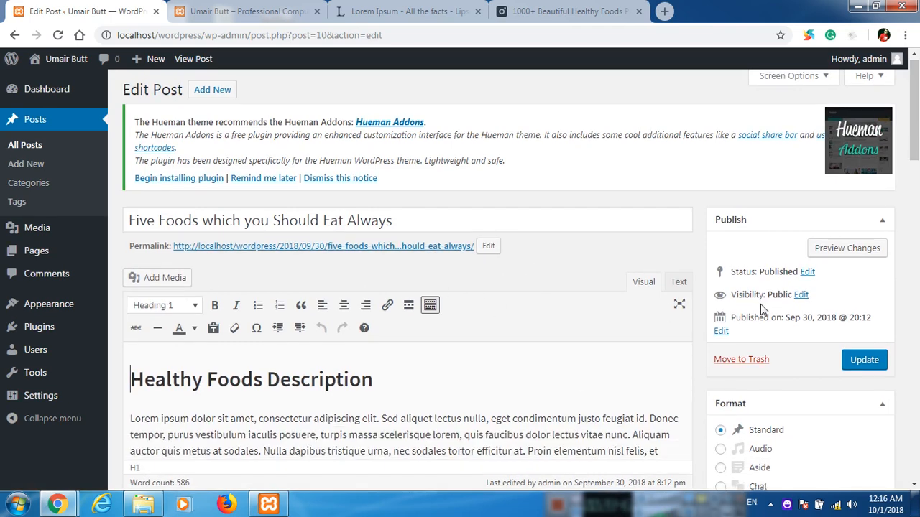
pyautogui.scroll(-2, 718, 287)
pyautogui.scroll(-3, 643, 227)
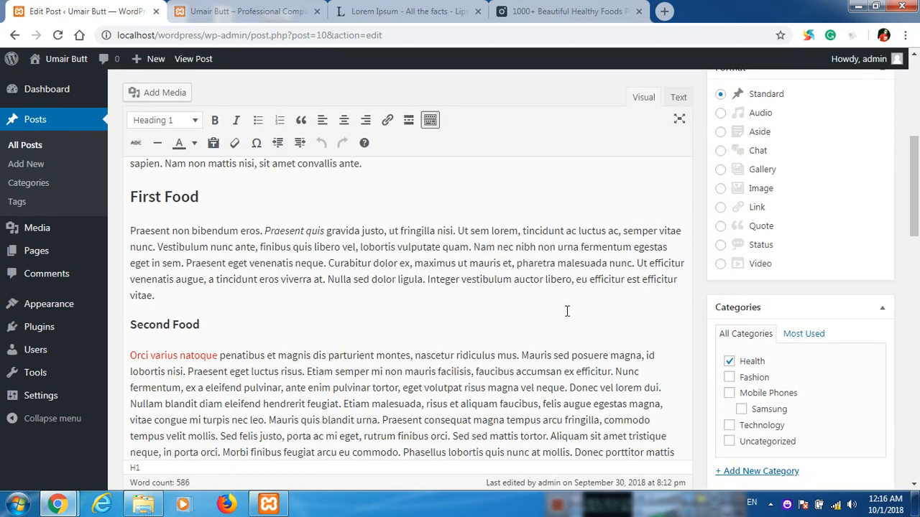
pyautogui.scroll(-1, 706, 281)
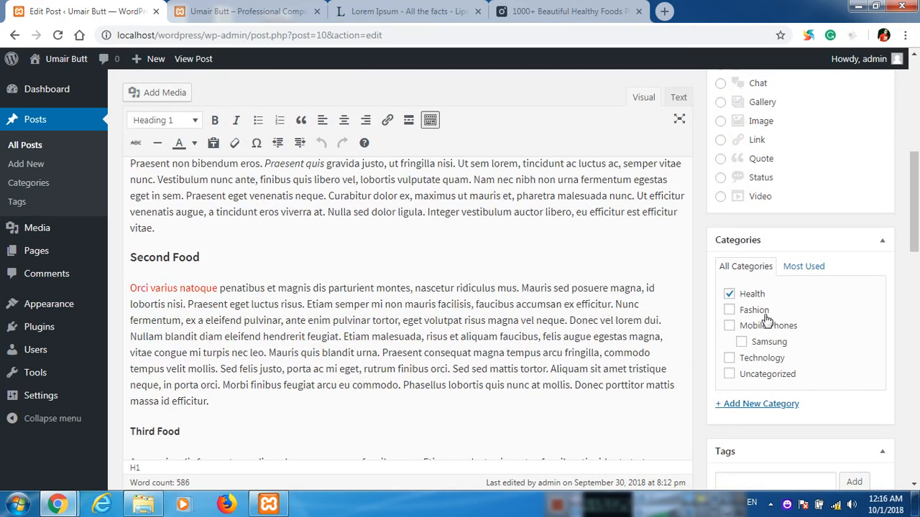
pyautogui.scroll(-4, 767, 319)
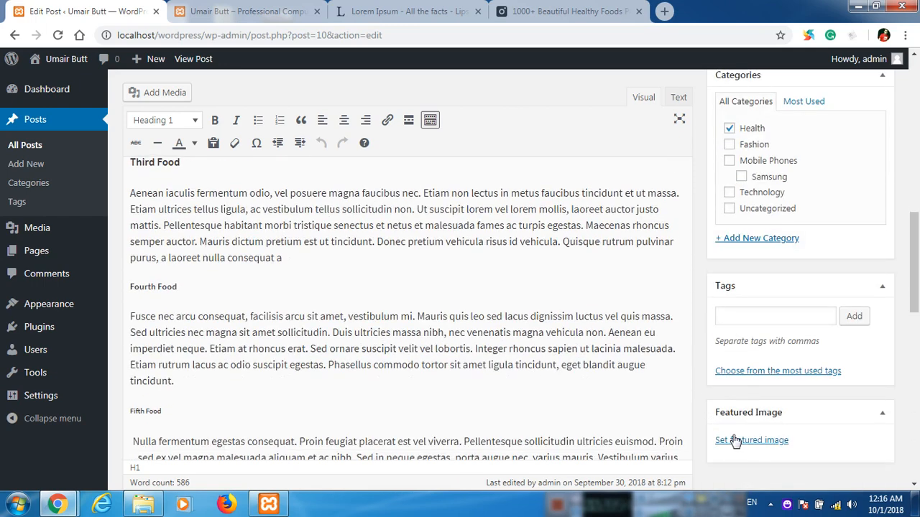
pyautogui.click(733, 441)
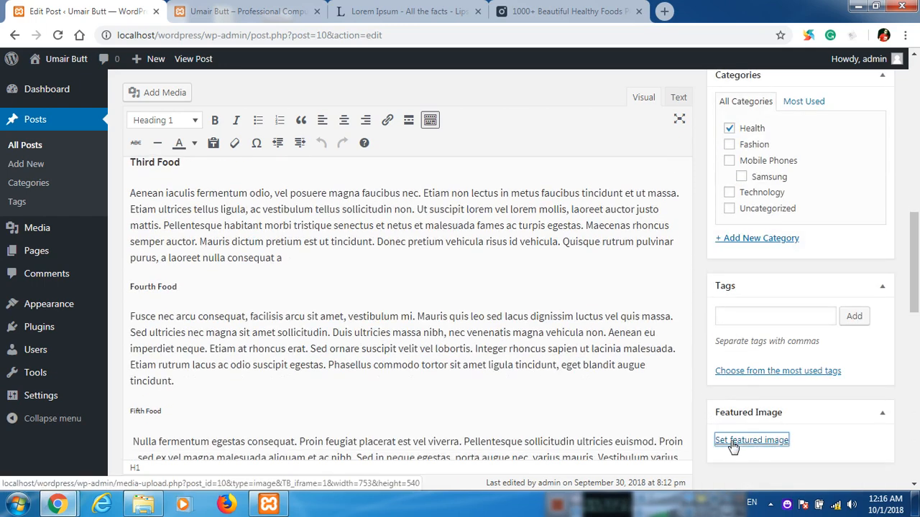
# Upload 'five healthy foods' from the Desktop, give it alt text 'five healthy foods', and set it as featured image.
pyautogui.click(461, 289)
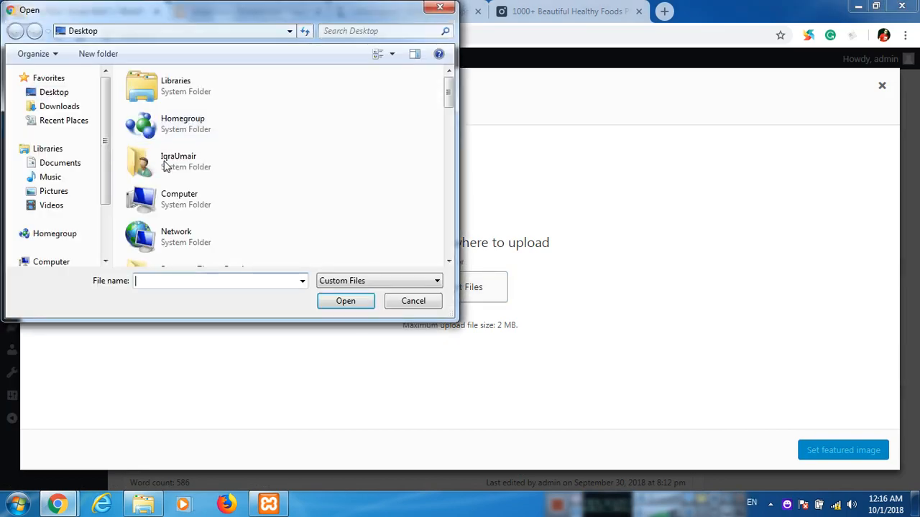
pyautogui.click(212, 138)
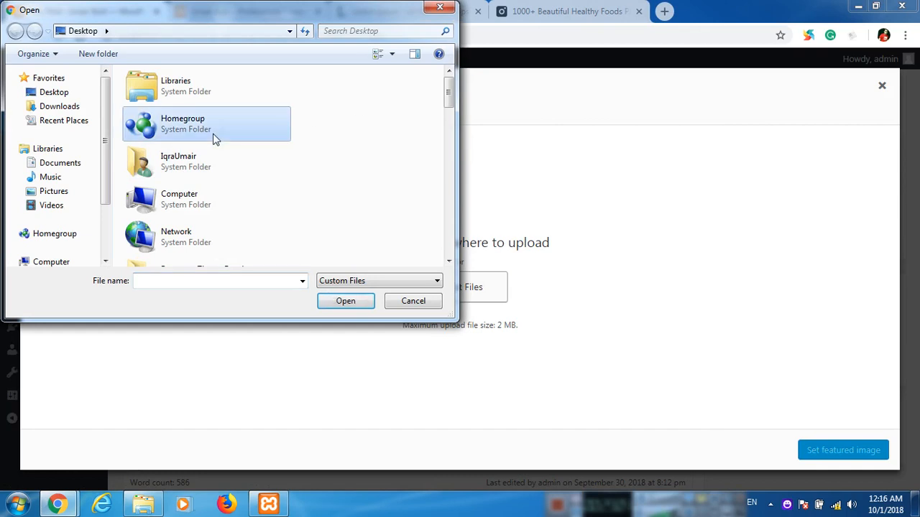
pyautogui.press('f')
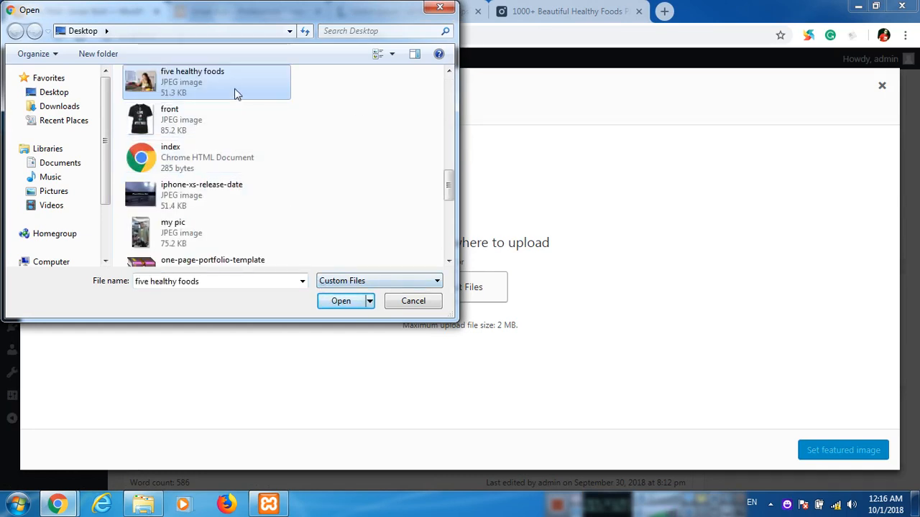
pyautogui.click(347, 300)
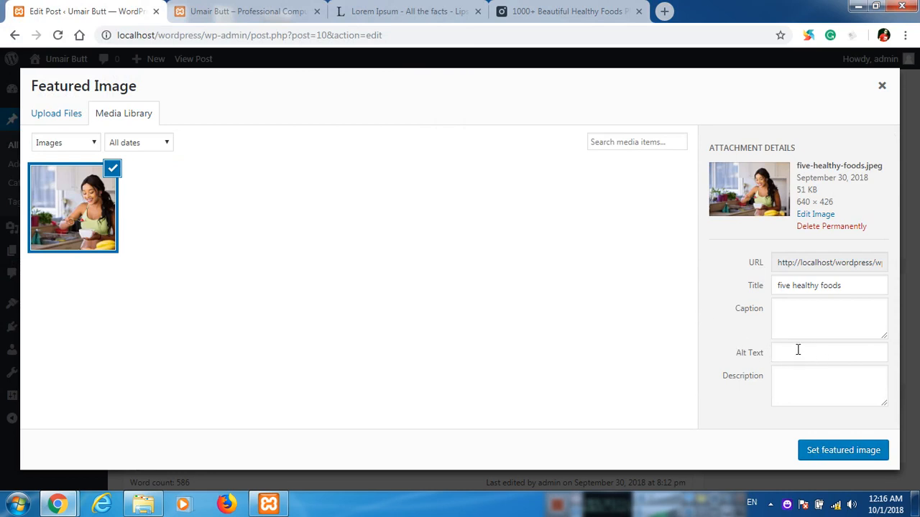
pyautogui.click(812, 353)
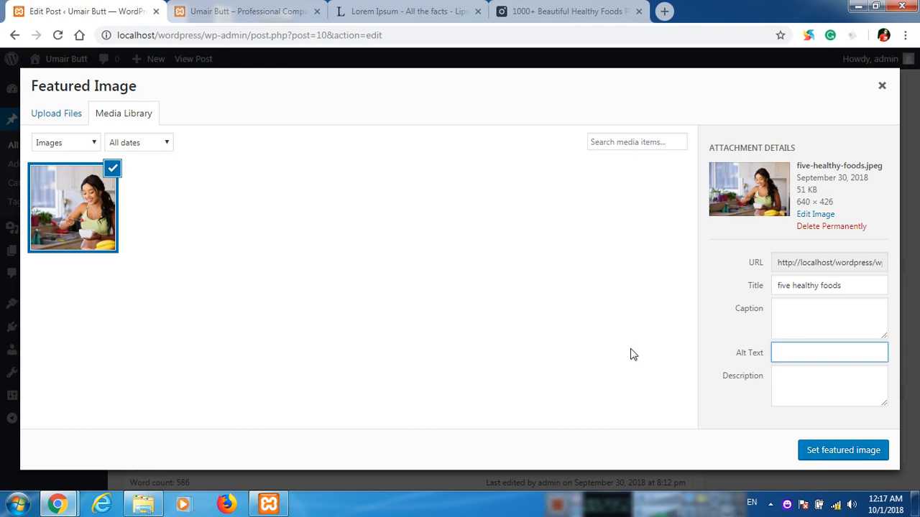
pyautogui.write('althy foods')
pyautogui.click(859, 459)
pyautogui.scroll(10, 708, 356)
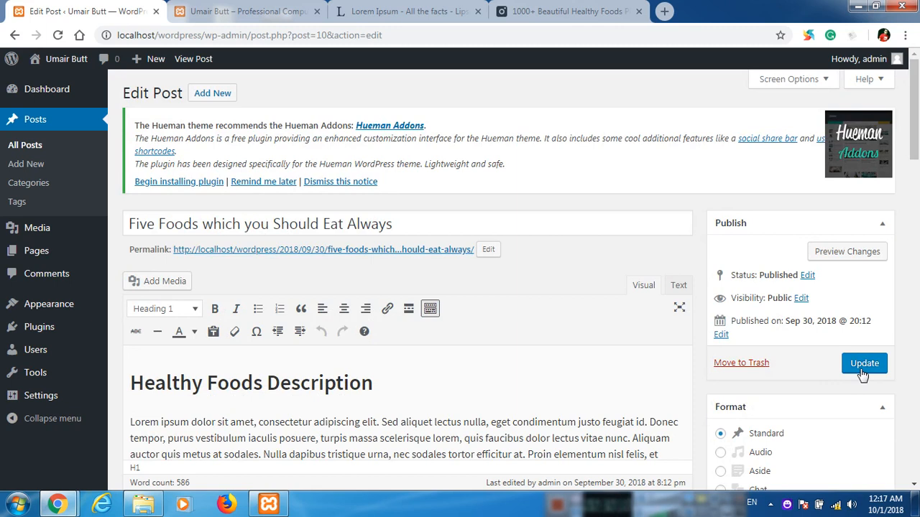
# Update the Five Foods post and reload the blog homepage to see its featured photo.
pyautogui.click(862, 375)
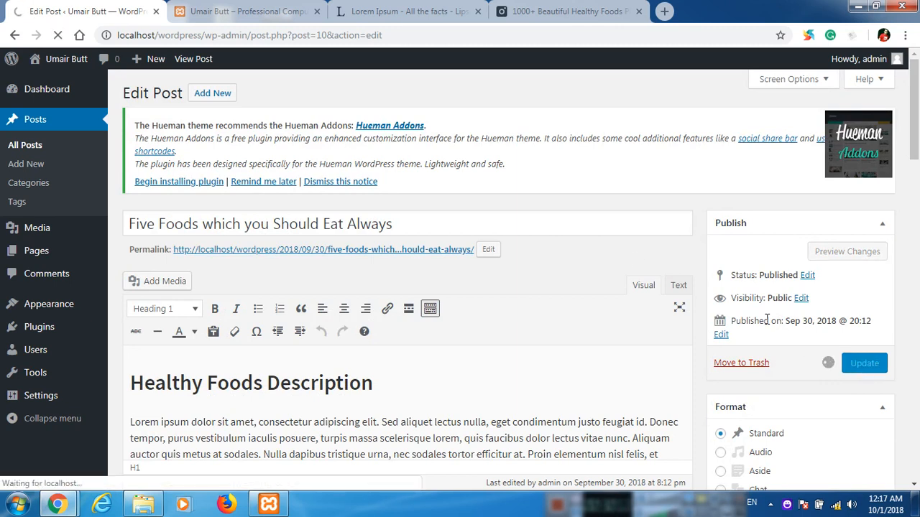
pyautogui.click(250, 11)
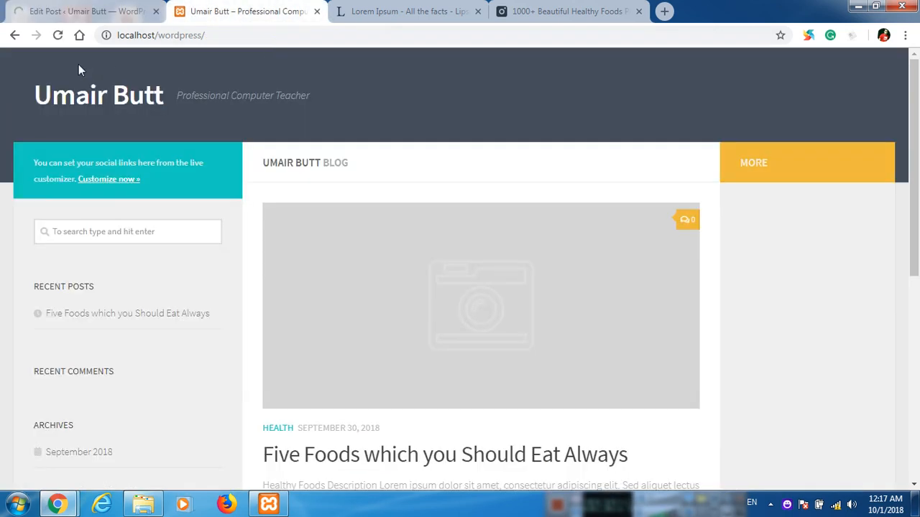
pyautogui.click(57, 35)
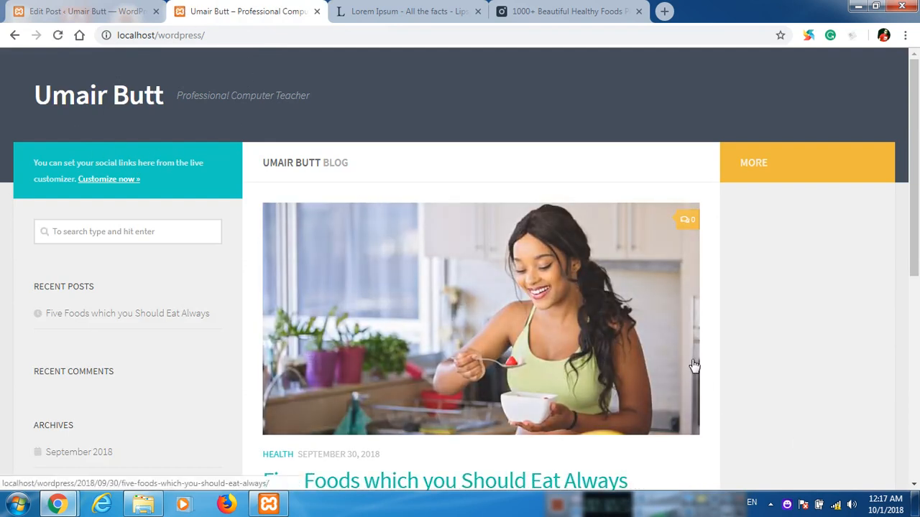
pyautogui.scroll(-2, 695, 369)
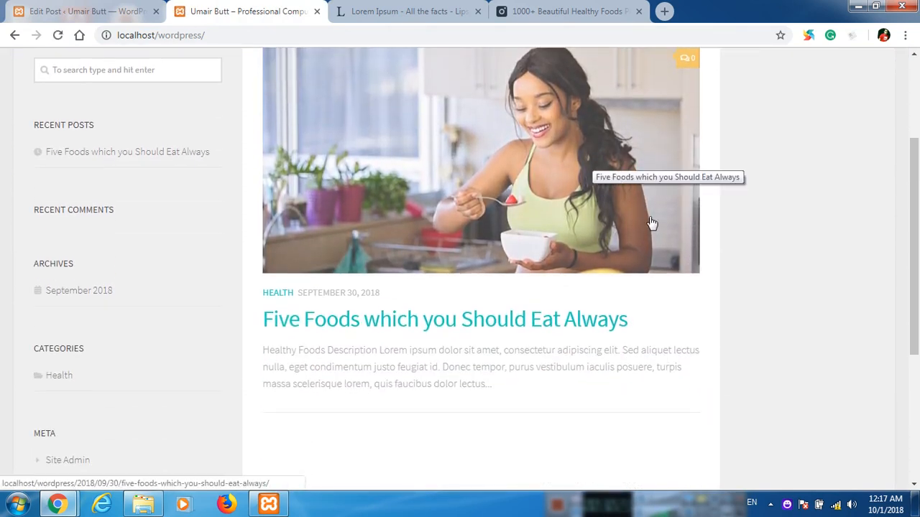
pyautogui.scroll(1, 331, 209)
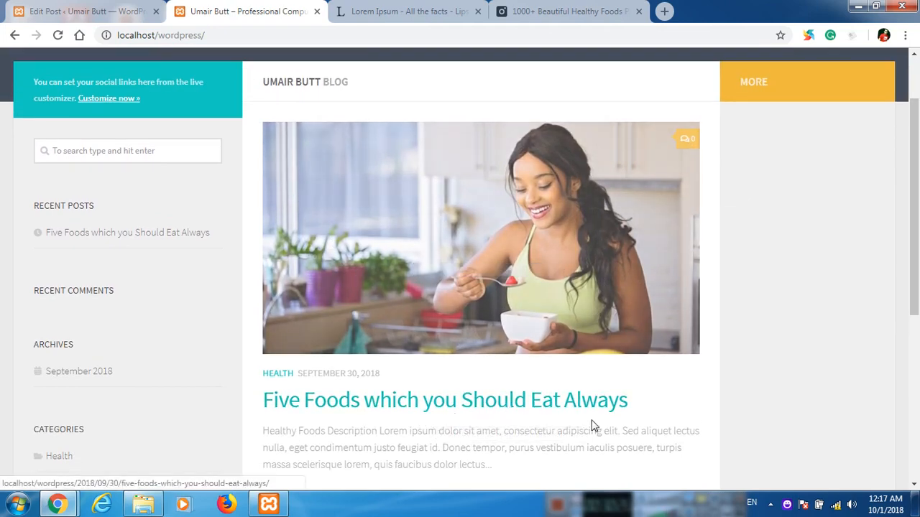
# Check the Five Foods post page on the blog, then return to the homepage.
pyautogui.click(429, 404)
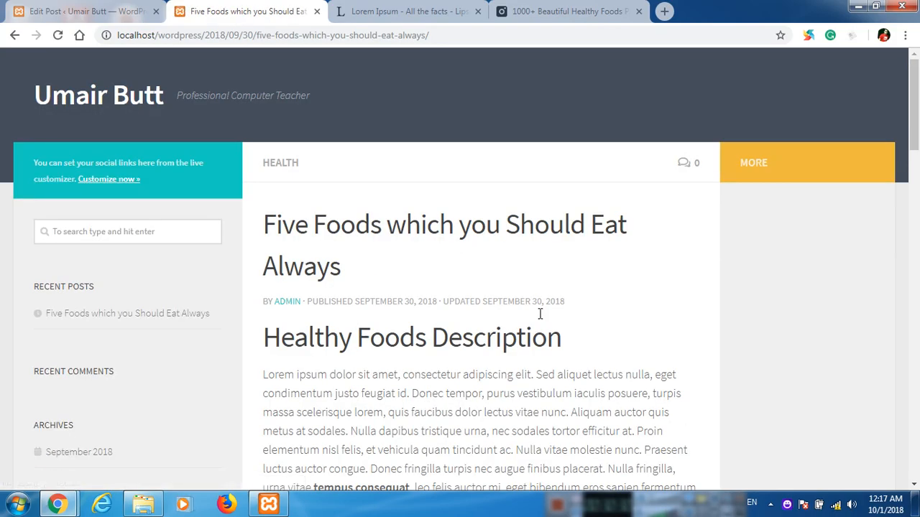
pyautogui.scroll(-11, 417, 325)
pyautogui.scroll(-5, 417, 329)
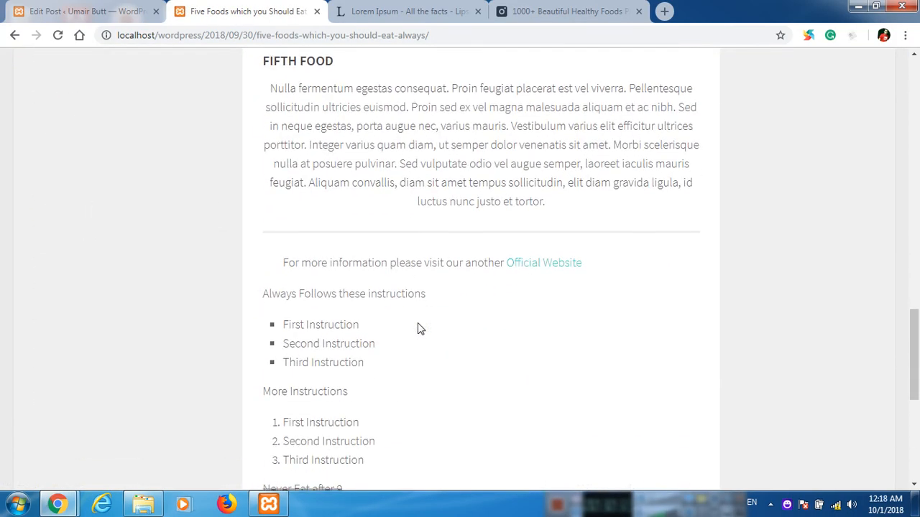
pyautogui.scroll(16, 417, 328)
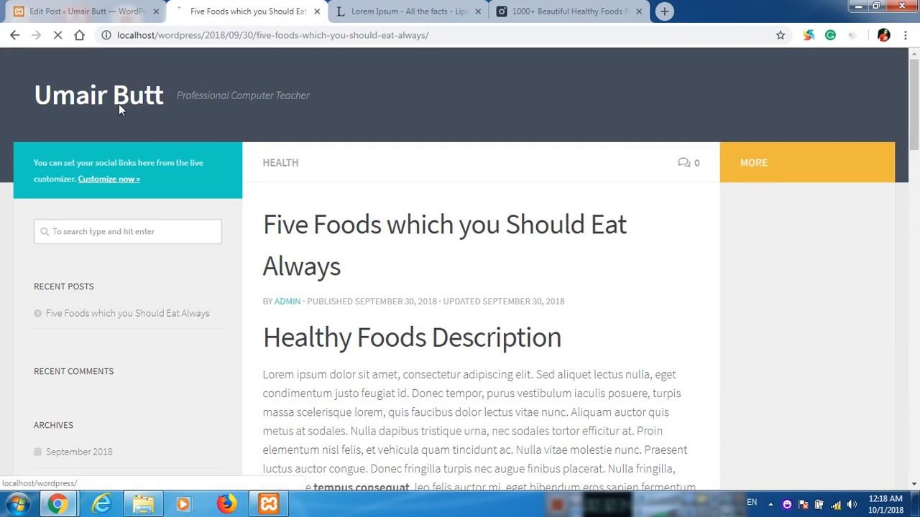
pyautogui.click(119, 100)
pyautogui.scroll(-2, 501, 369)
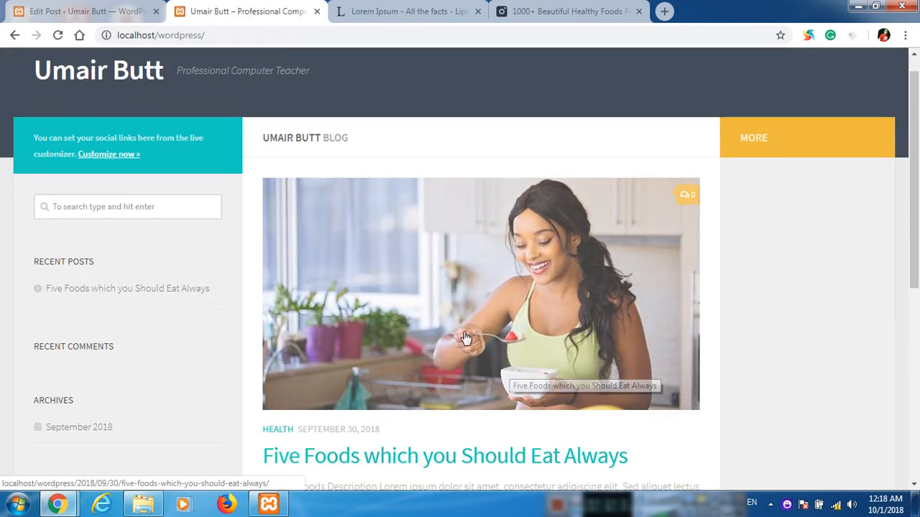
pyautogui.scroll(3, 410, 247)
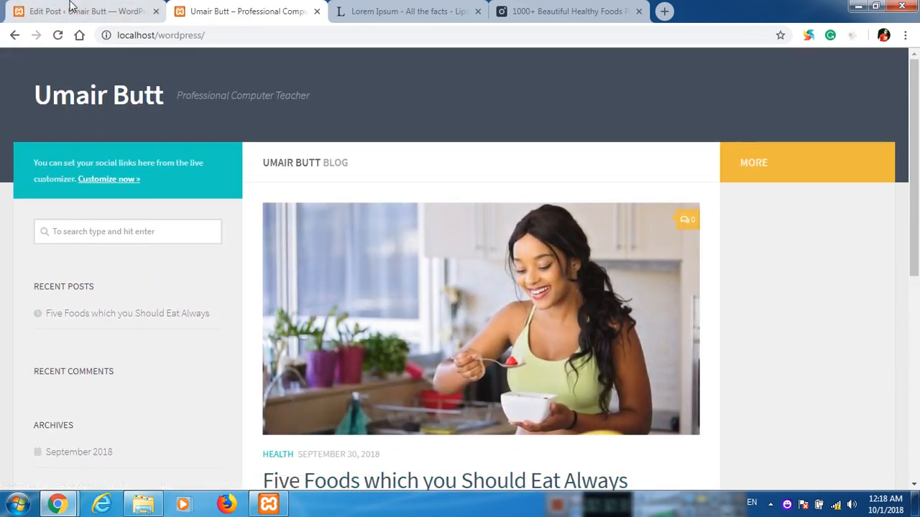
pyautogui.click(82, 10)
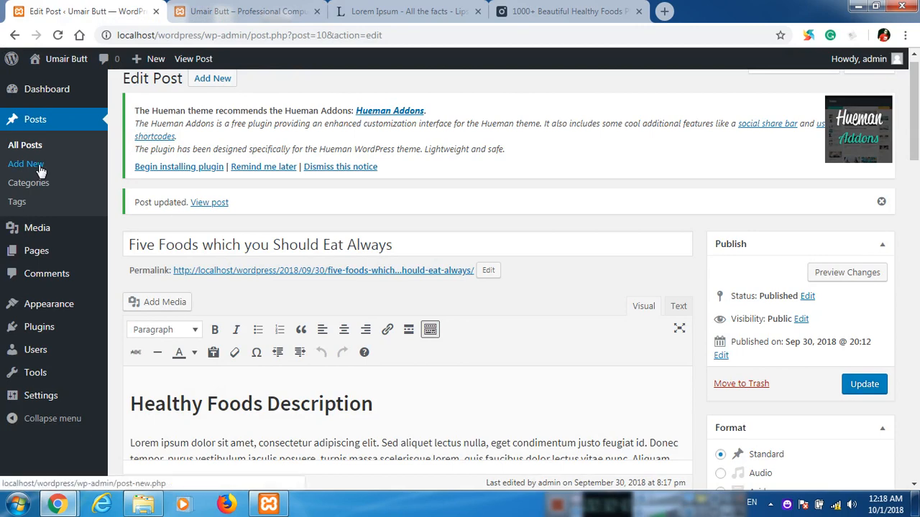
pyautogui.click(230, 11)
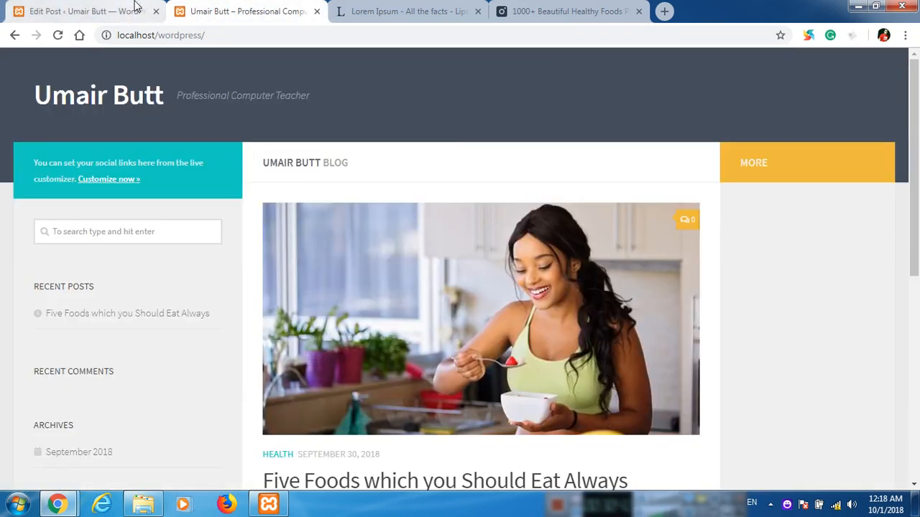
# Start a new post filed under the Technology category.
pyautogui.click(87, 11)
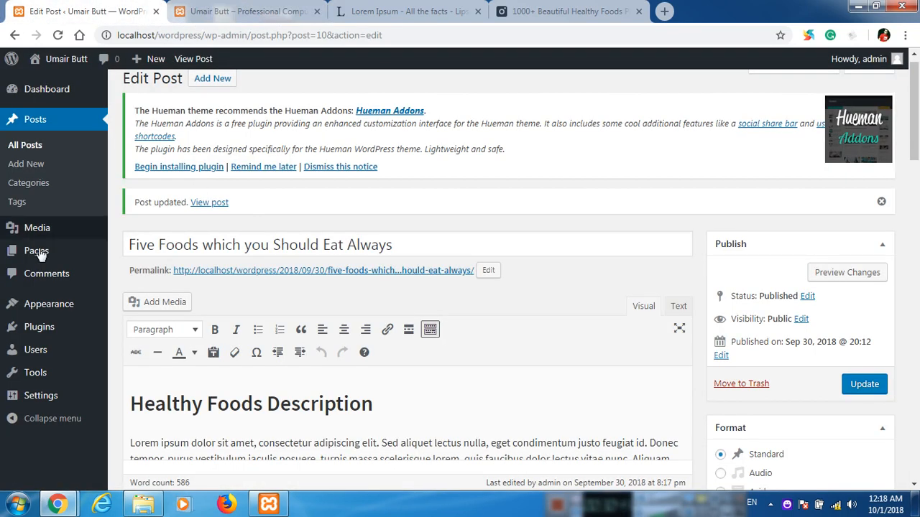
pyautogui.click(26, 165)
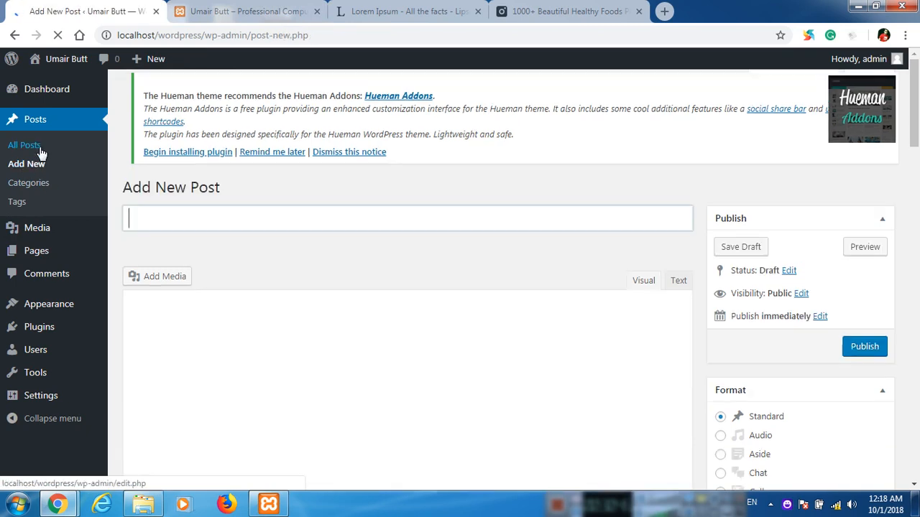
pyautogui.scroll(-6, 520, 311)
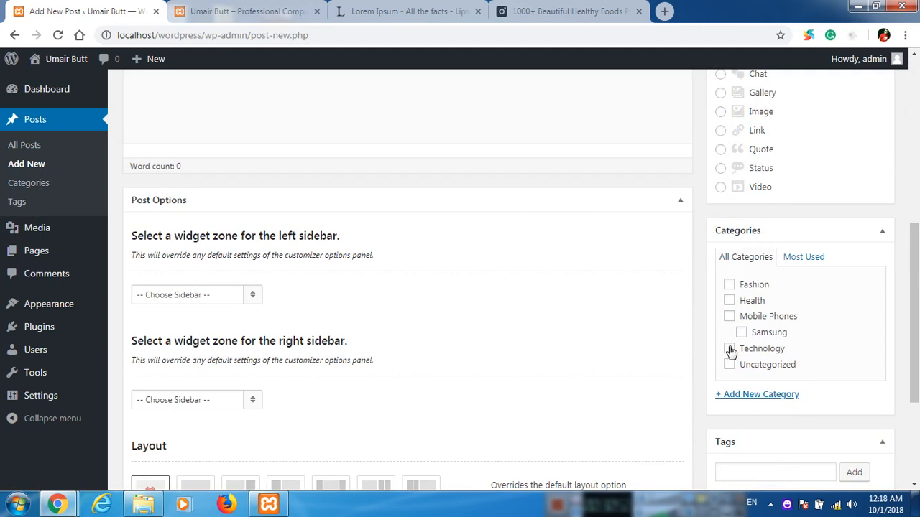
pyautogui.click(730, 350)
pyautogui.scroll(6, 493, 191)
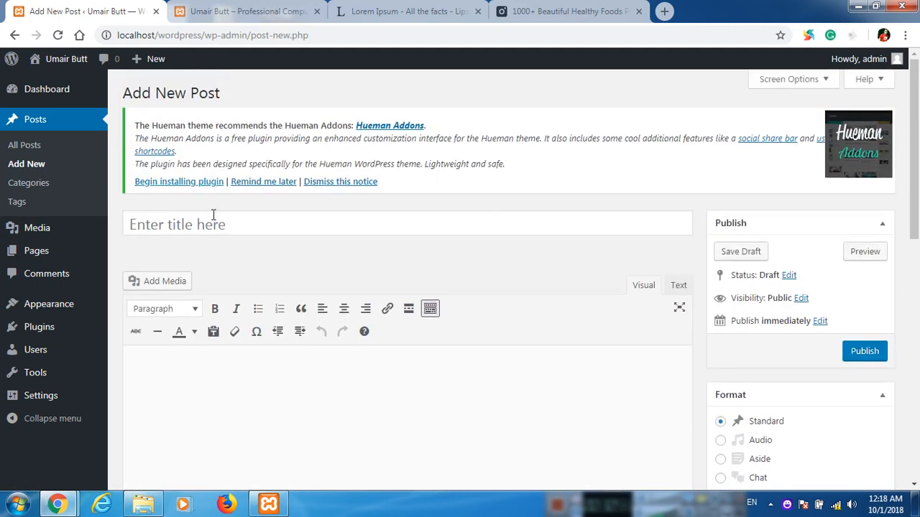
# Title the new post 'Which Technology sources you Should know'.
pyautogui.click(213, 223)
pyautogui.write('Why Technolgo')
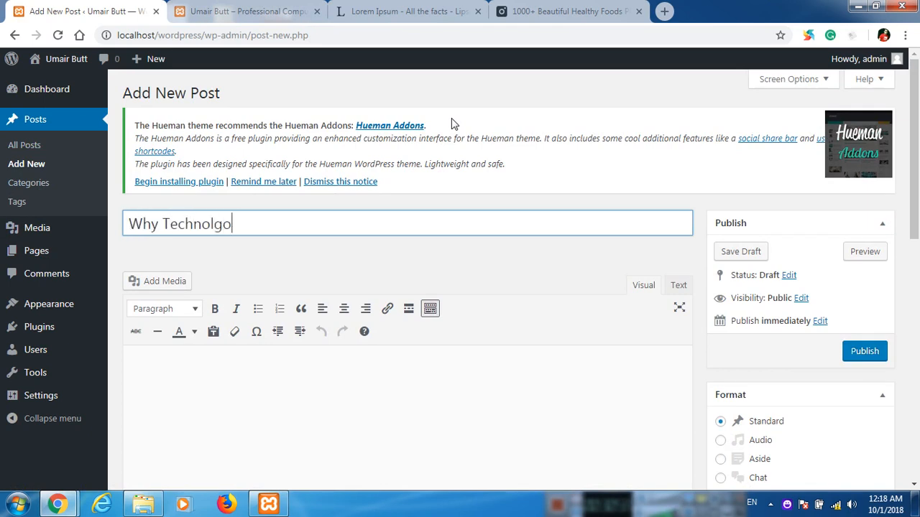
pyautogui.press('BackSpace')
pyautogui.press('BackSpace')
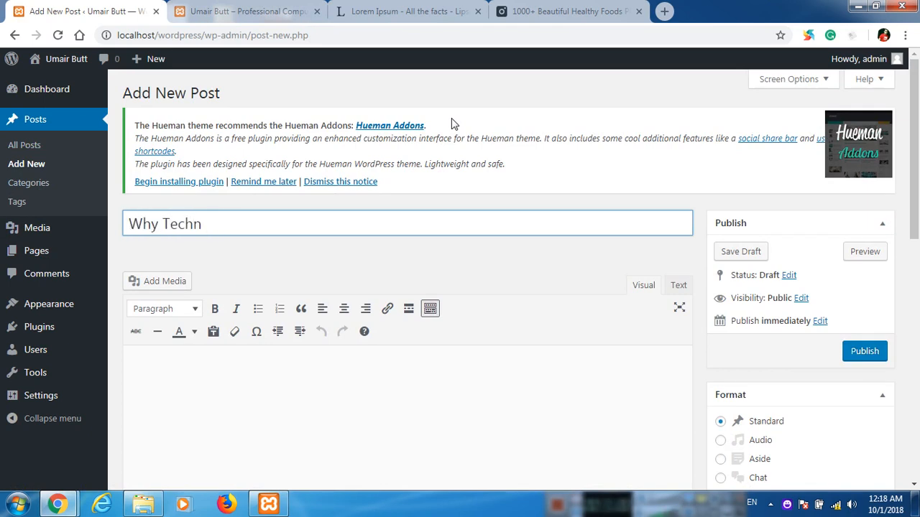
pyautogui.press('BackSpace')
pyautogui.press('BackSpace')
pyautogui.press('BackSpace')
pyautogui.press('BackSpace')
pyautogui.press('BackSpace')
pyautogui.press('BackSpace')
pyautogui.press('BackSpace')
pyautogui.press('BackSpace')
pyautogui.press('BackSpace')
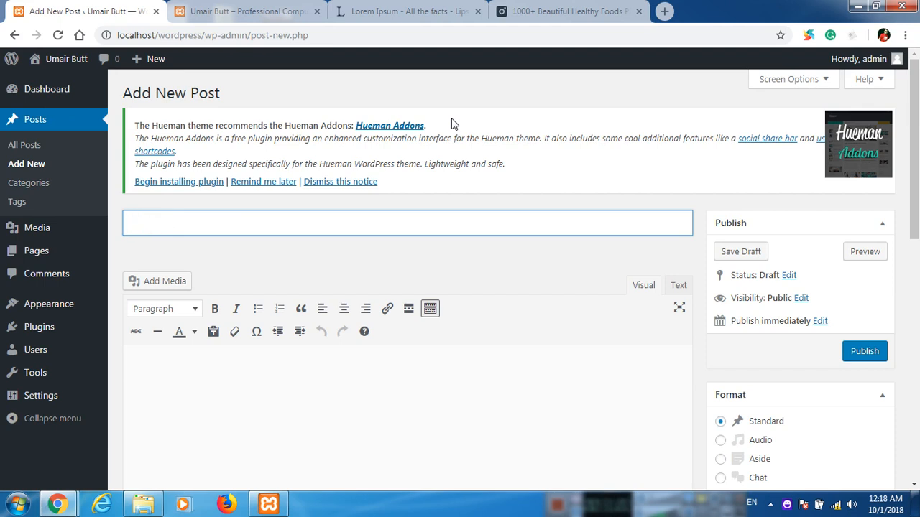
pyautogui.write('Why Technology')
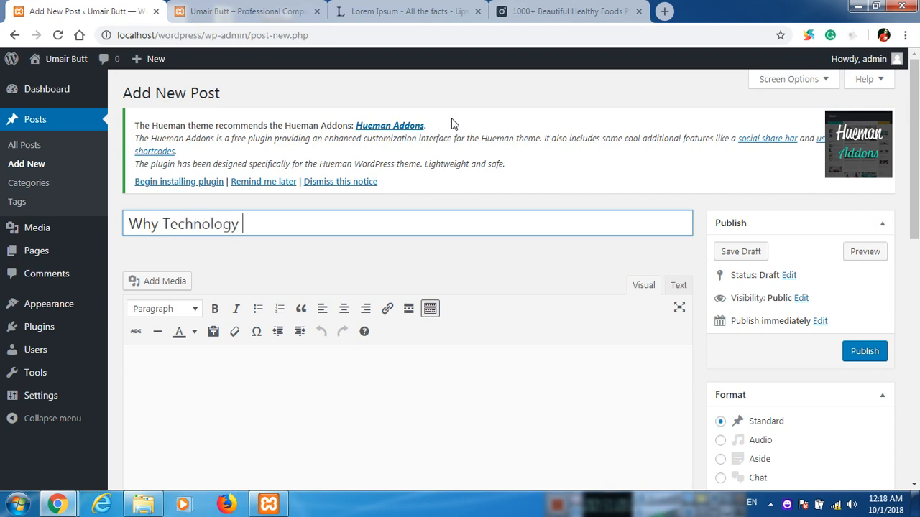
pyautogui.hotkey('ctrl', 'a')
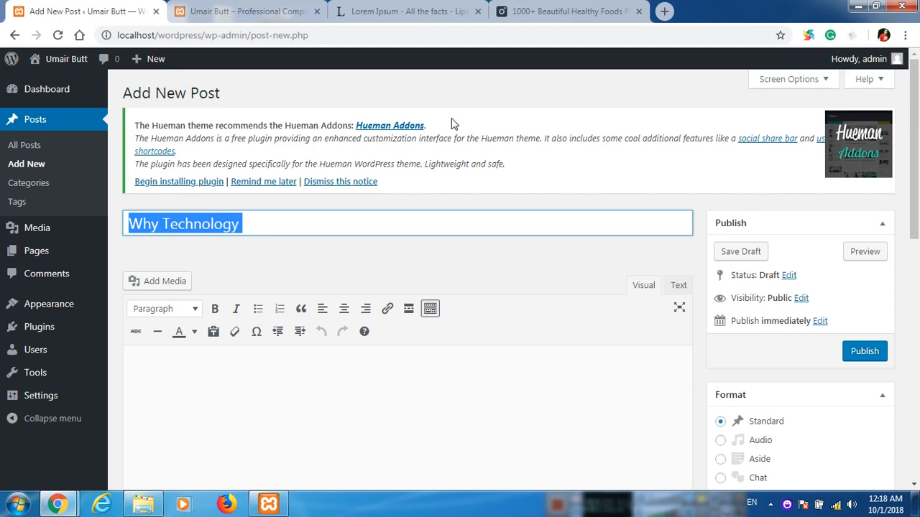
pyautogui.write('Which Techno')
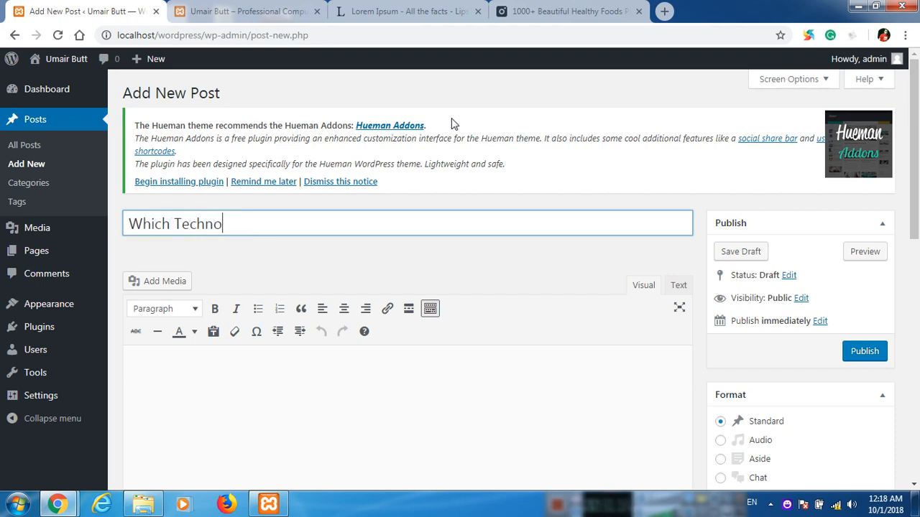
pyautogui.write('logy sourc')
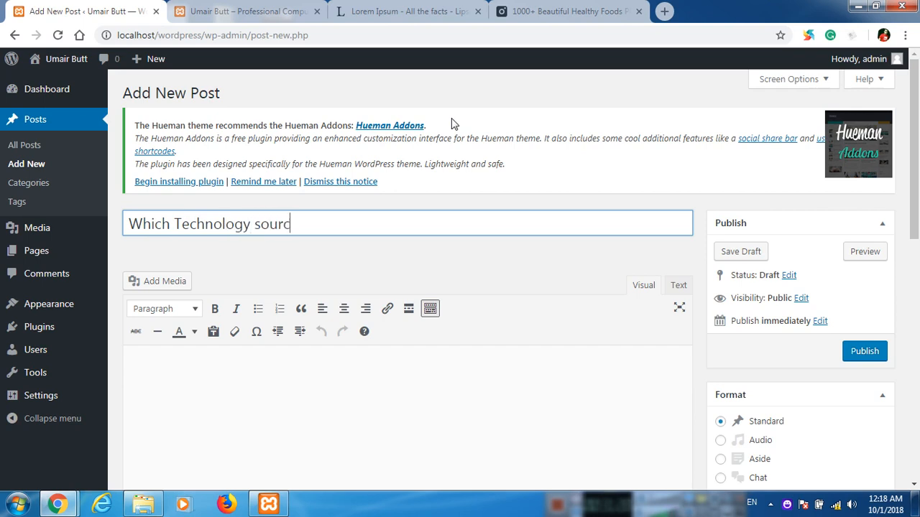
pyautogui.write('es you Should')
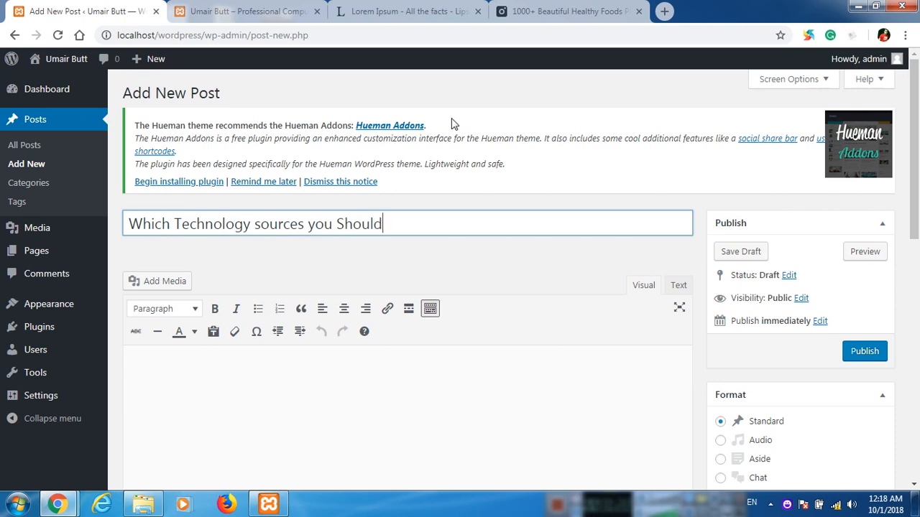
pyautogui.write(' know')
# Copy the Orci varius paragraph from the Lorem Ipsum page and paste it into the post body.
pyautogui.scroll(-1, 468, 283)
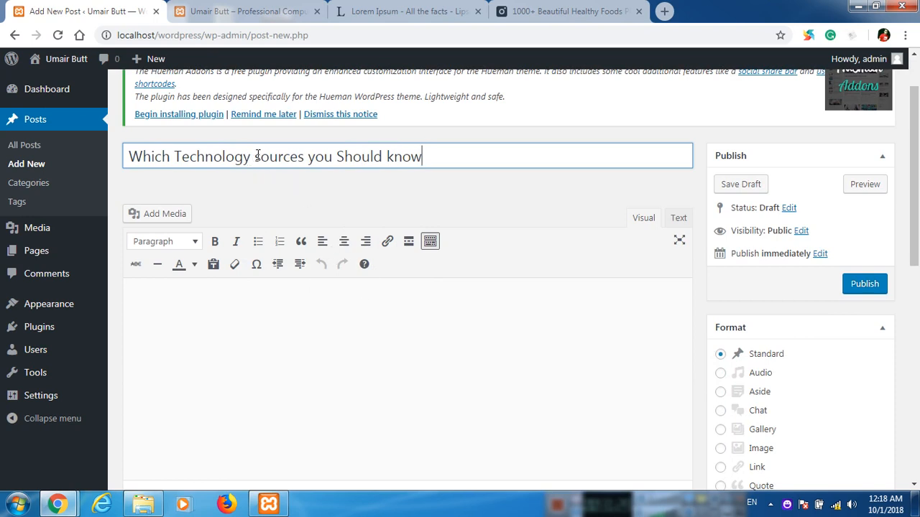
pyautogui.click(323, 285)
pyautogui.scroll(-2, 324, 280)
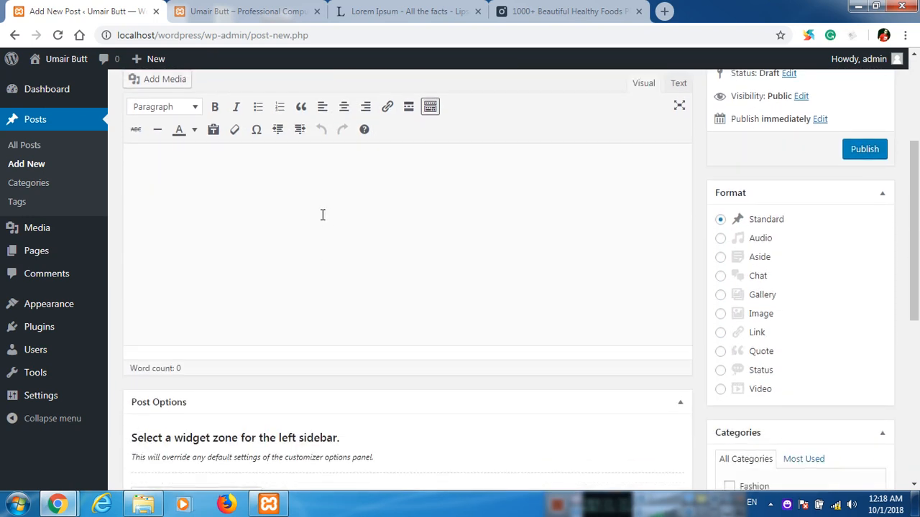
pyautogui.click(431, 11)
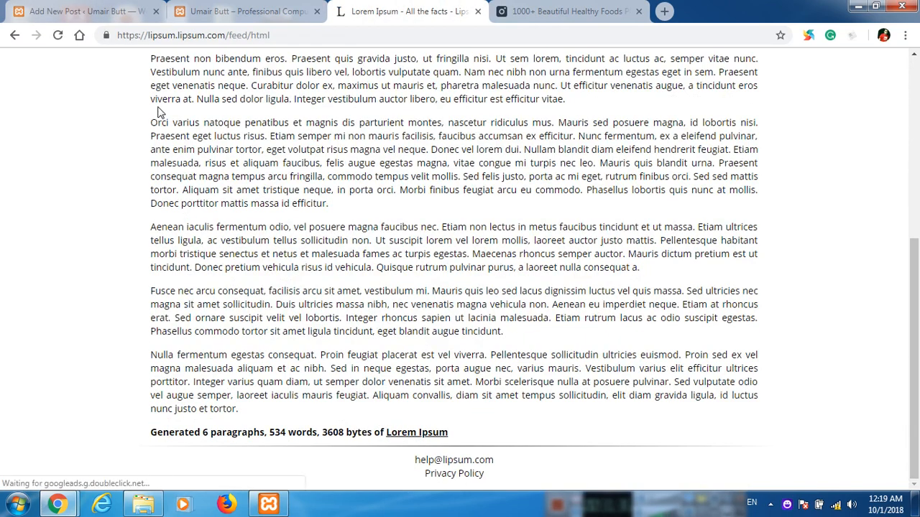
pyautogui.moveTo(152, 122); pyautogui.dragTo(359, 204)
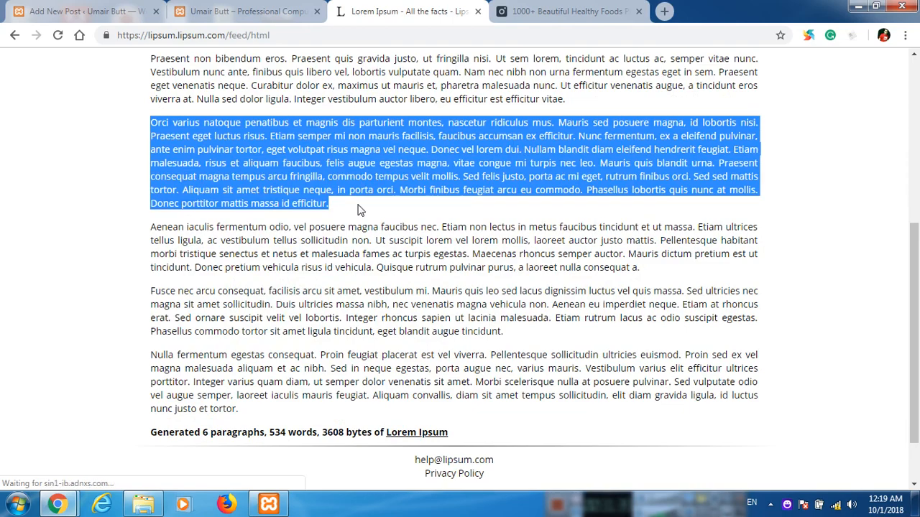
pyautogui.click(126, 6)
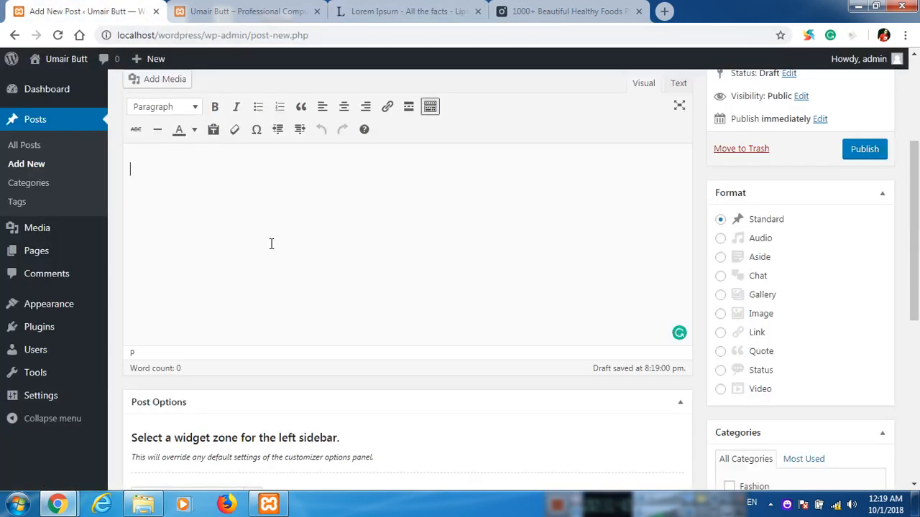
pyautogui.hotkey('ctrl', 'v')
# Search Pexels for 'tech' photos, replacing the healthy foods query.
pyautogui.click(568, 11)
pyautogui.scroll(1, 431, 173)
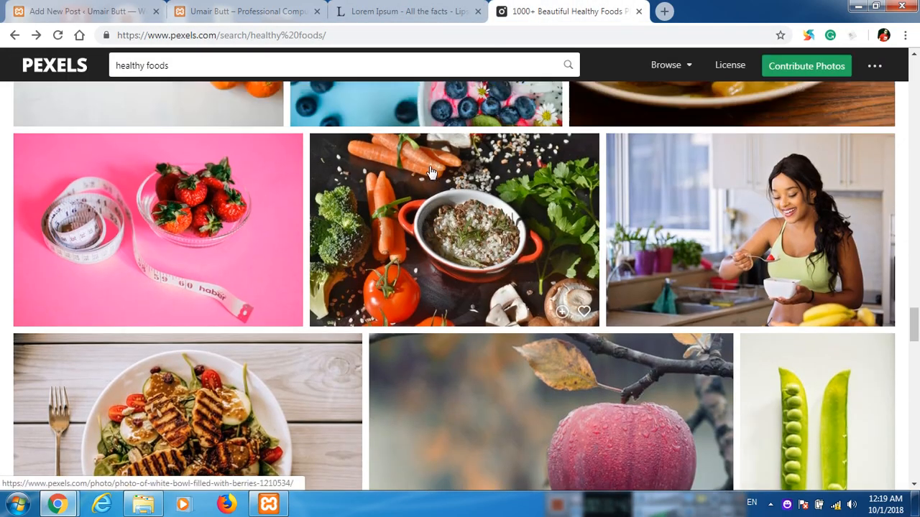
pyautogui.scroll(10, 431, 172)
pyautogui.scroll(3, 271, 106)
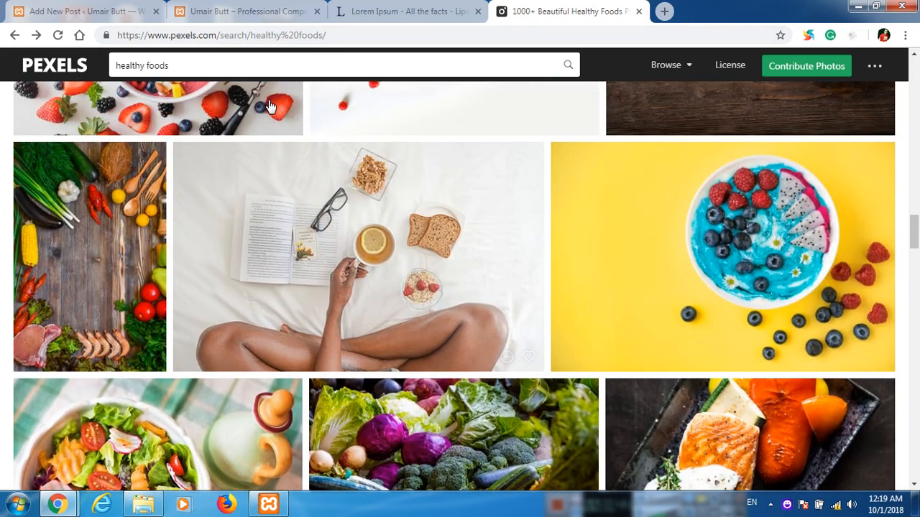
pyautogui.scroll(5, 271, 107)
pyautogui.click(241, 58)
pyautogui.tripleClick(242, 57)
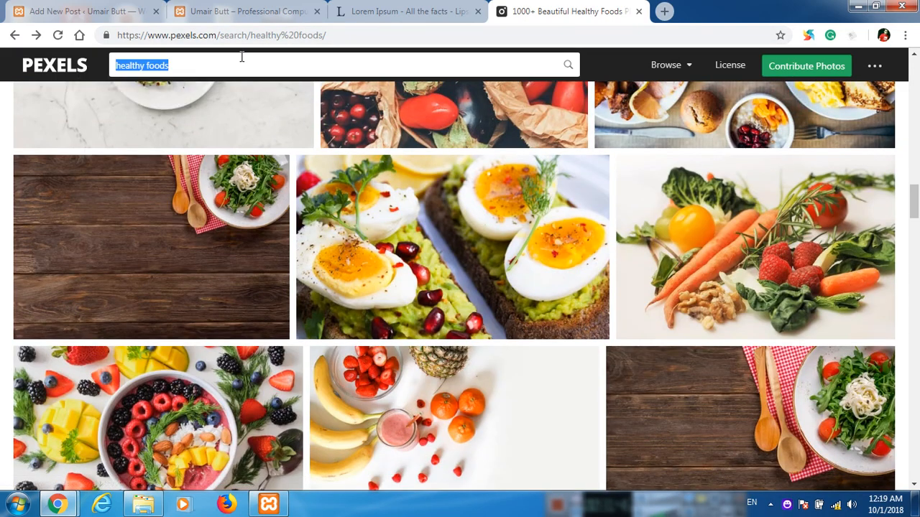
pyautogui.write('technology')
pyautogui.press('Return')
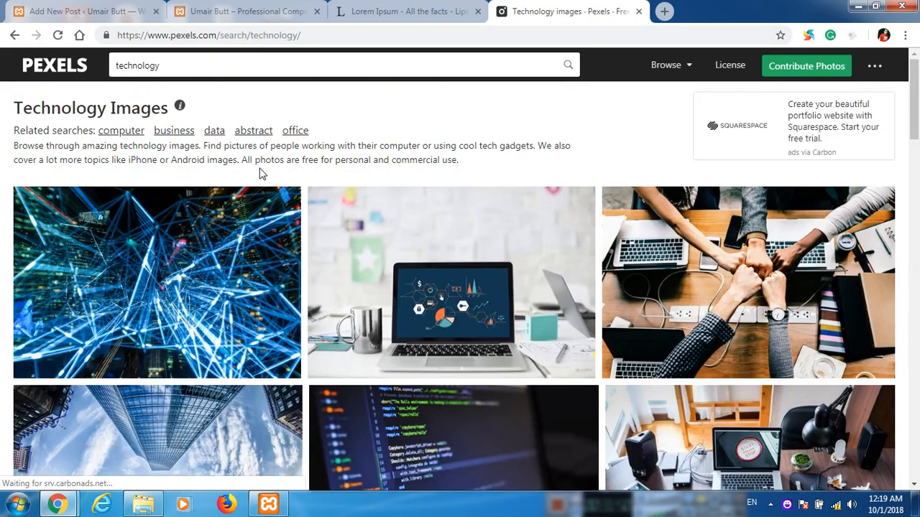
# Download the laptop-on-desk photo at Small (640 x 425) and show it in the Desktop folder.
pyautogui.scroll(-4, 308, 249)
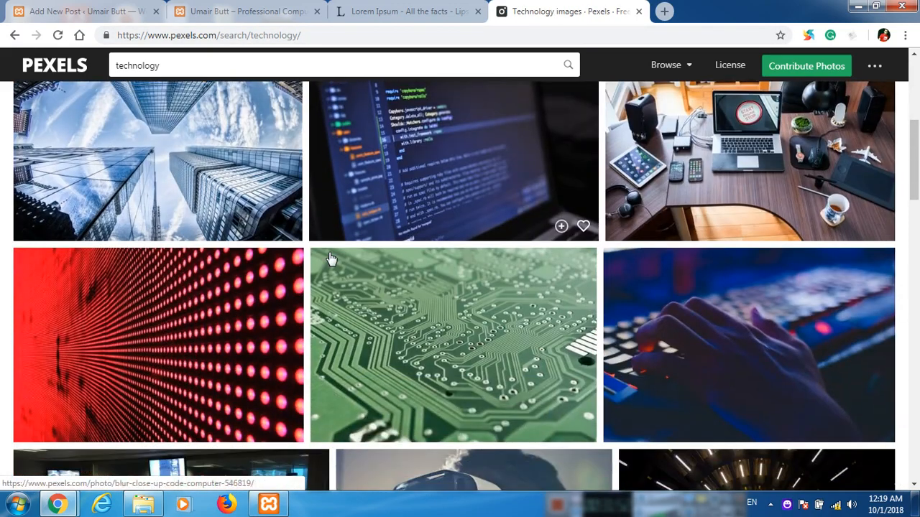
pyautogui.scroll(2, 756, 257)
pyautogui.click(682, 235)
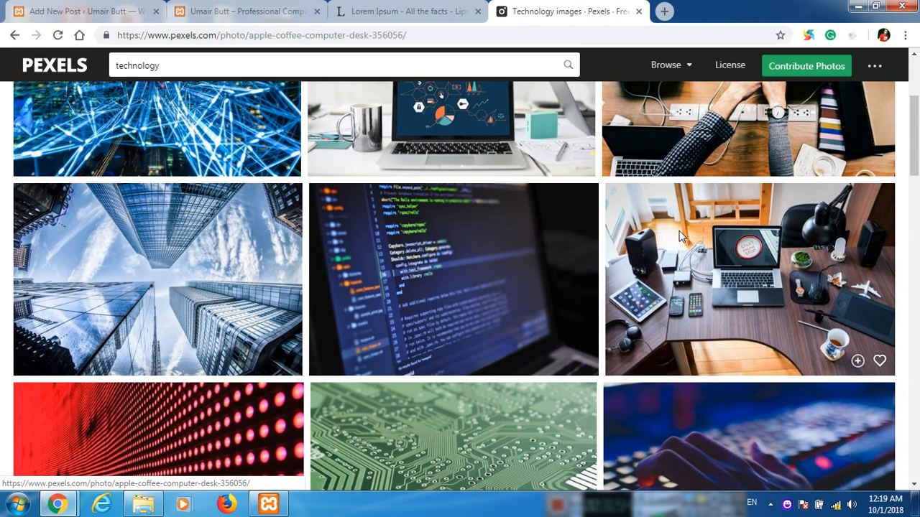
pyautogui.click(853, 196)
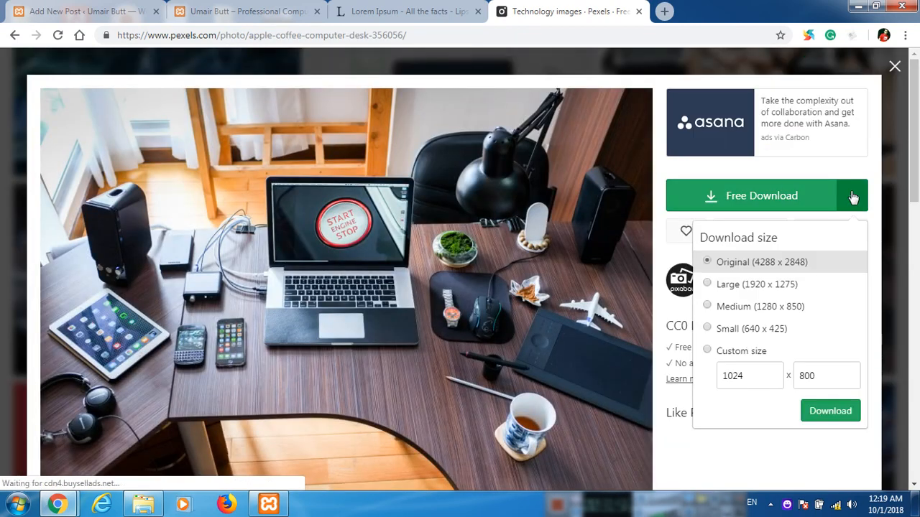
pyautogui.click(776, 328)
pyautogui.click(829, 413)
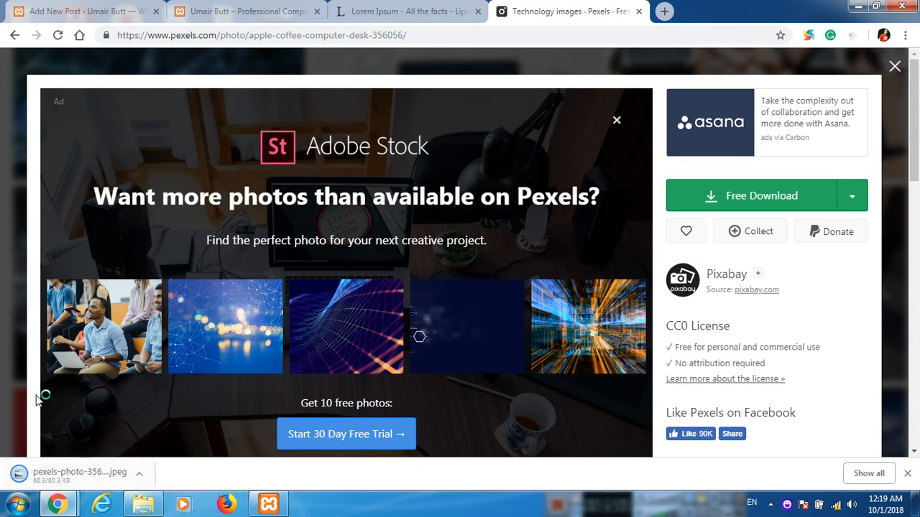
pyautogui.rightClick(56, 474)
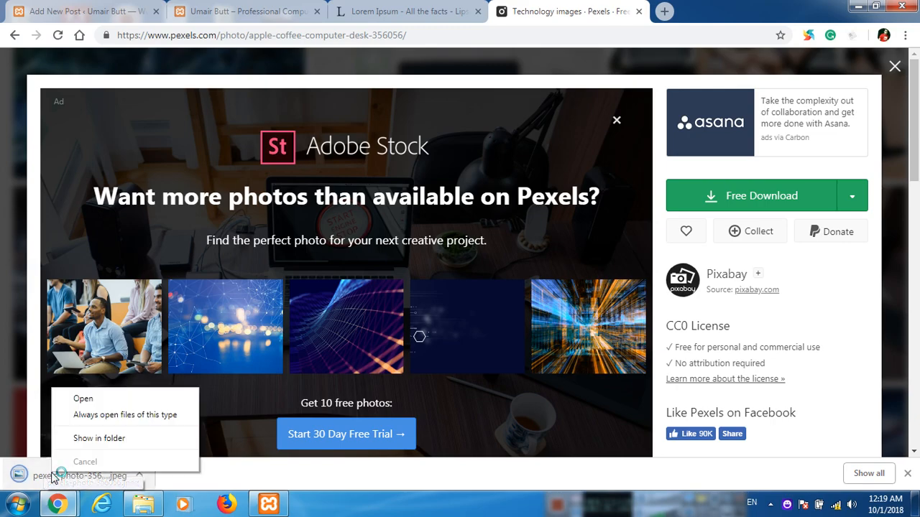
pyautogui.click(92, 438)
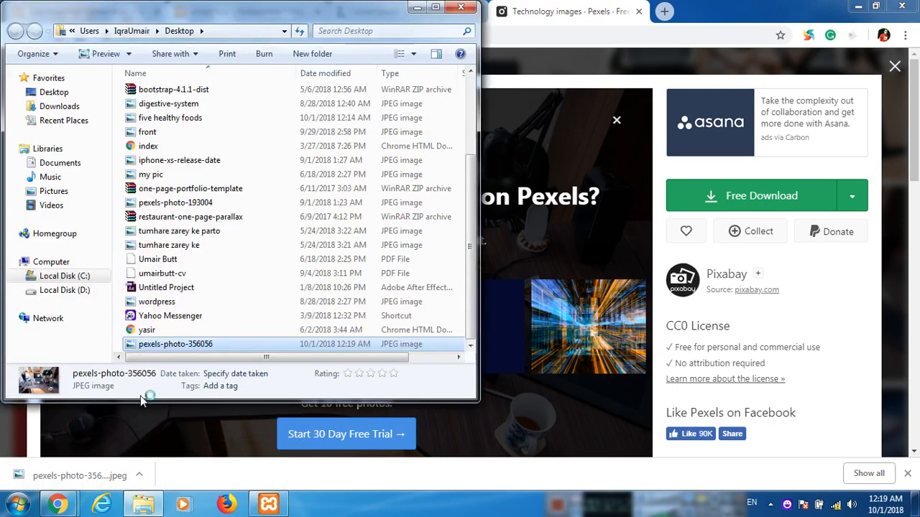
# Show the desktop and paste the downloaded photo there, cancelling the redundant move.
pyautogui.press('super+d')
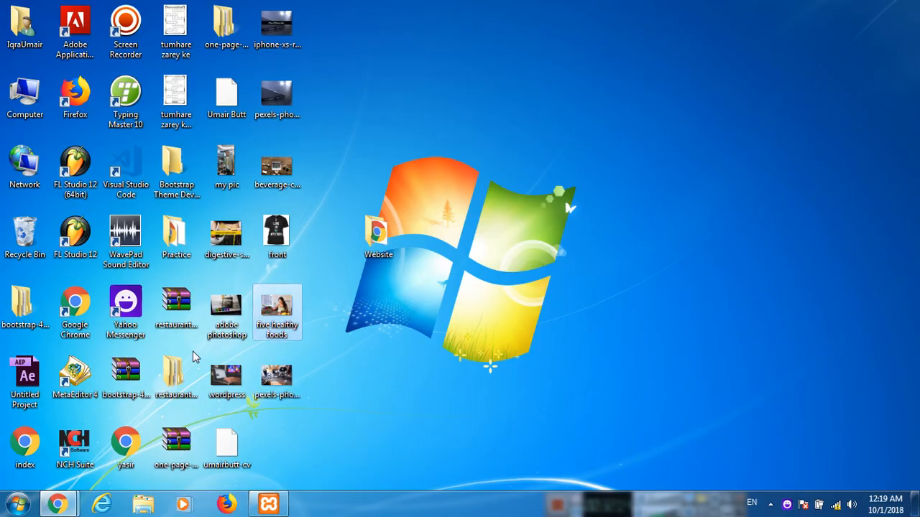
pyautogui.click(393, 368)
pyautogui.hotkey('ctrl', 'v')
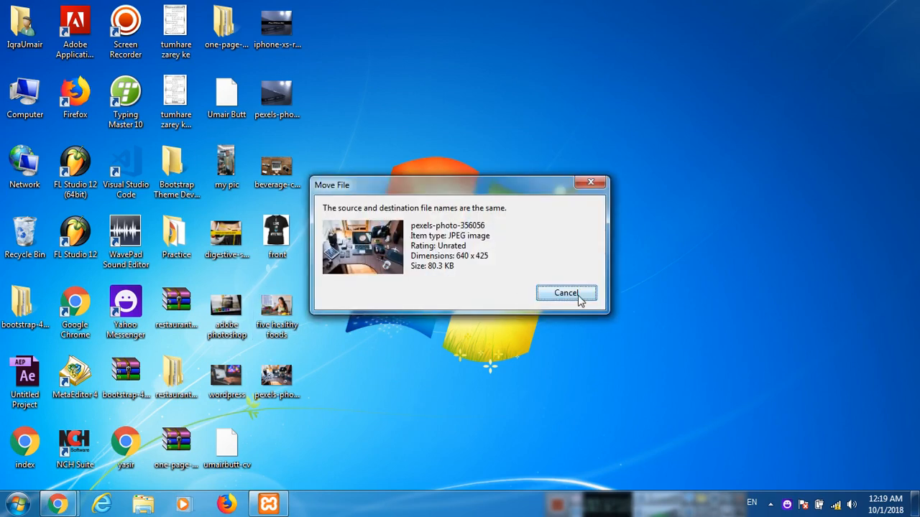
pyautogui.click(578, 296)
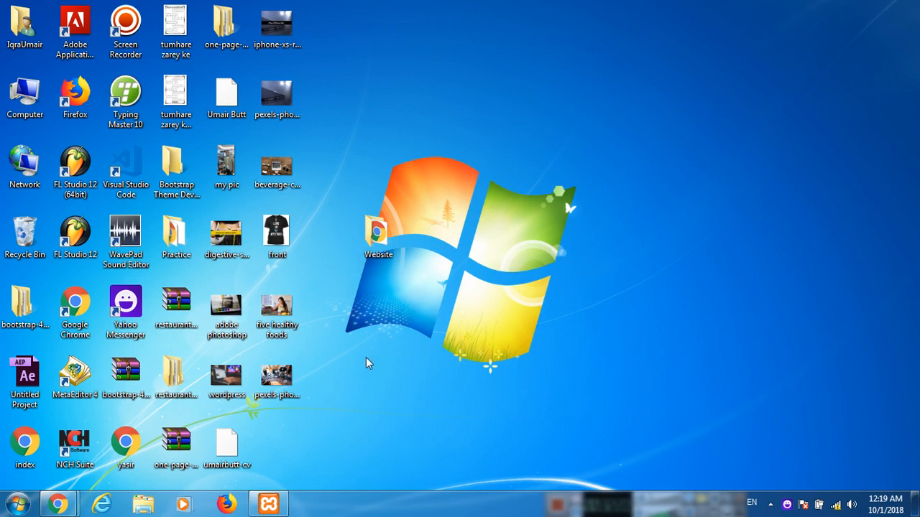
# Rename pexels-photo-356056 on the desktop to 'technology sources' and return to Chrome.
pyautogui.click(273, 391)
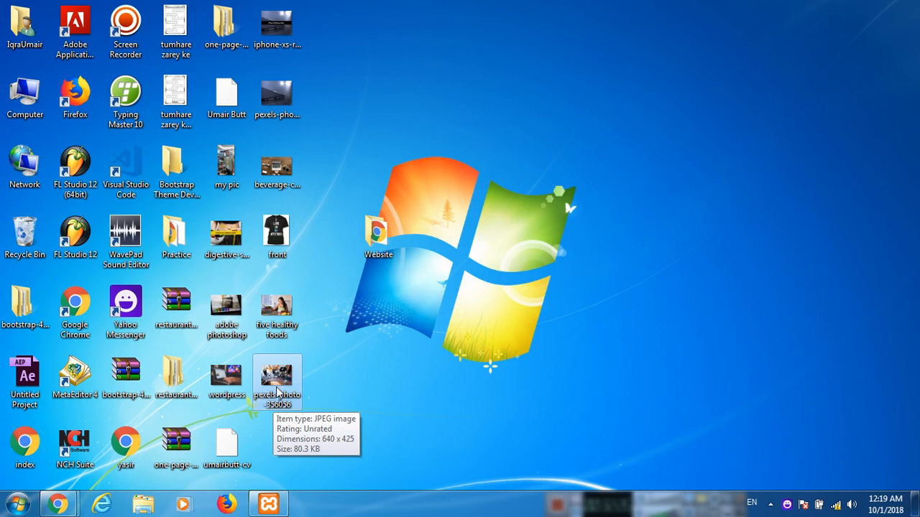
pyautogui.rightClick(278, 400)
pyautogui.click(314, 367)
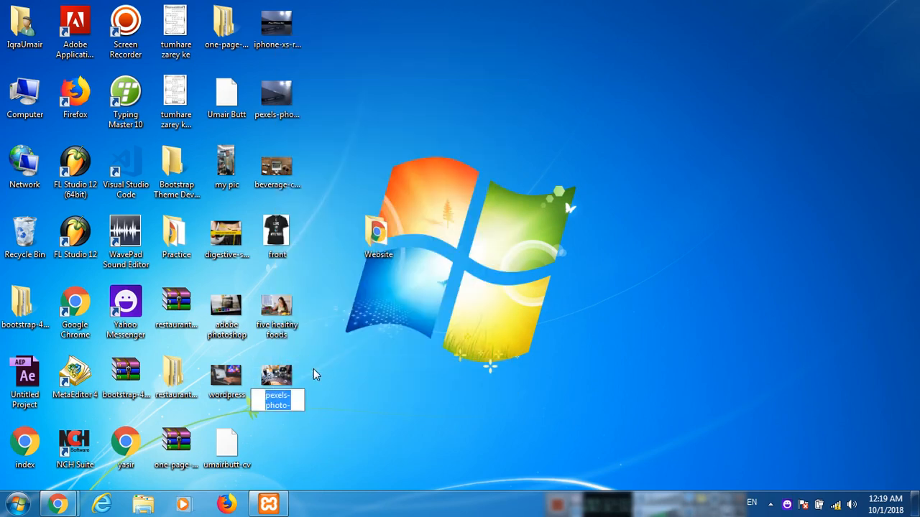
pyautogui.write('tech')
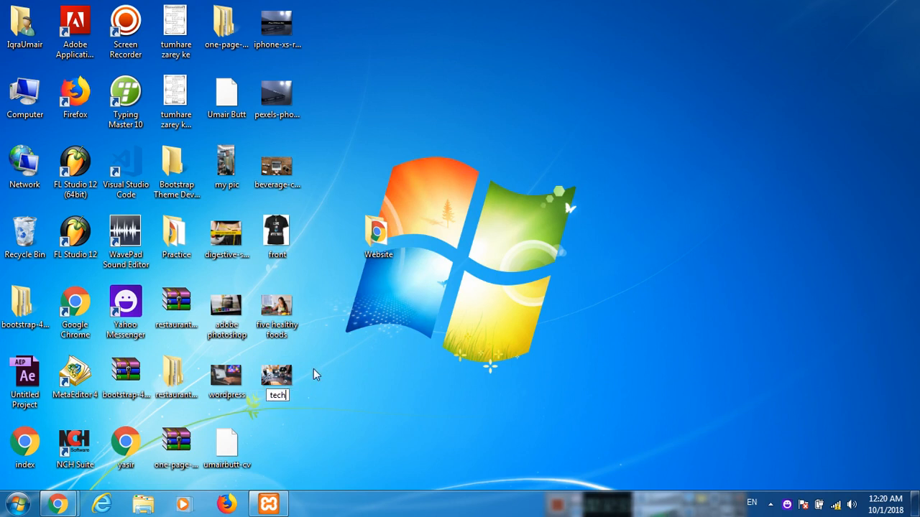
pyautogui.write('nology sources')
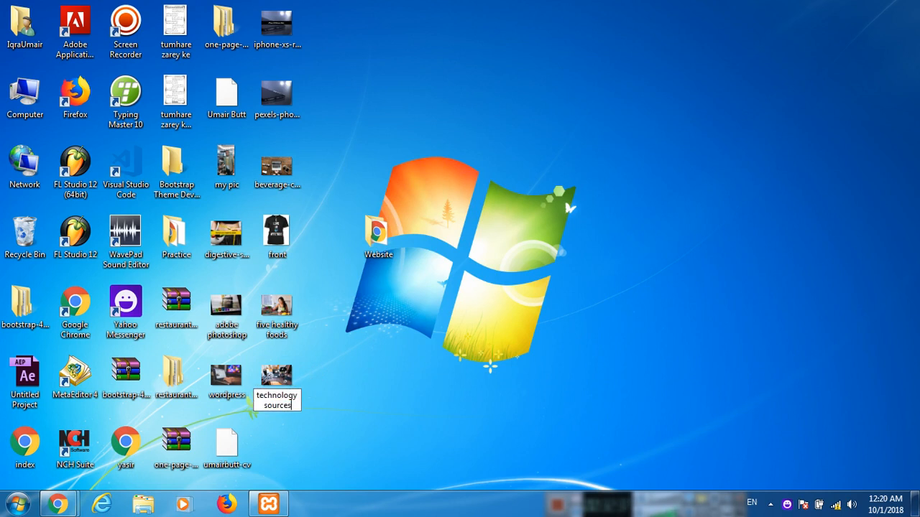
pyautogui.press('Return')
pyautogui.moveTo(57, 503)
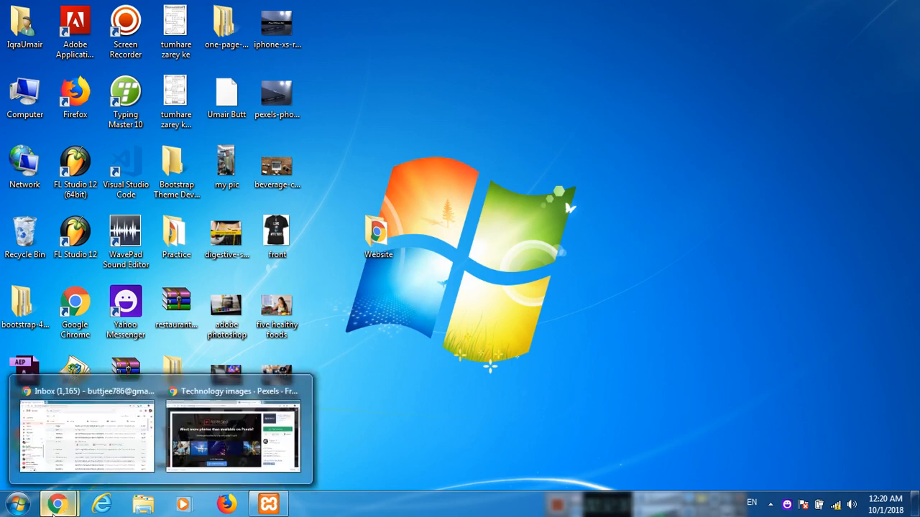
pyautogui.click(233, 437)
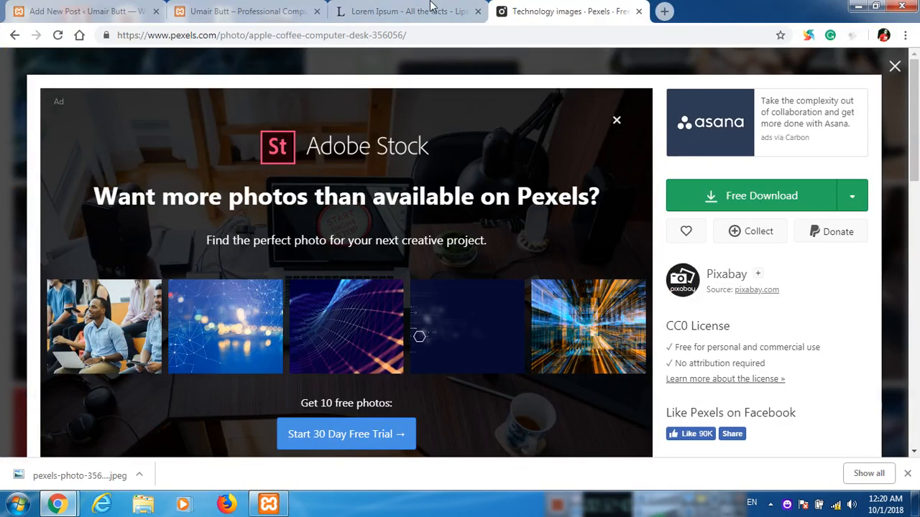
# Open the new post's featured image chooser on its Upload Files view.
pyautogui.click(87, 10)
pyautogui.scroll(-5, 680, 280)
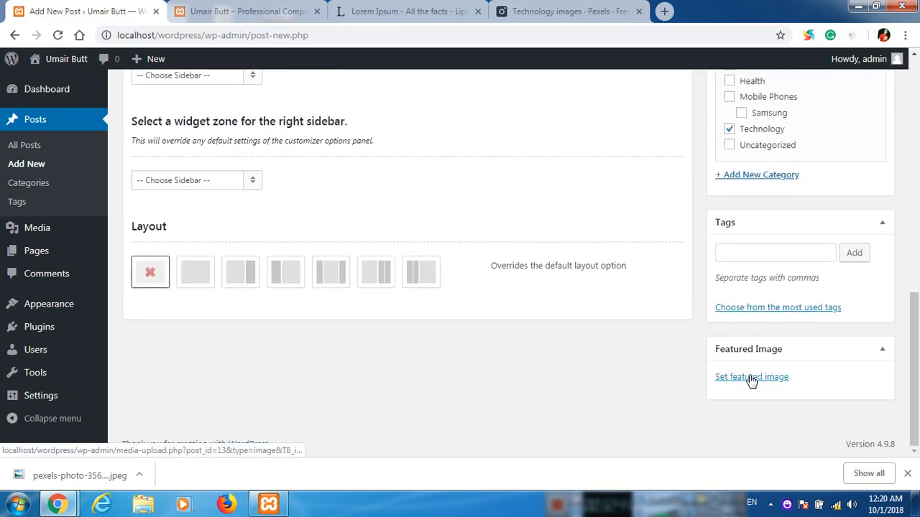
pyautogui.click(750, 378)
pyautogui.click(66, 115)
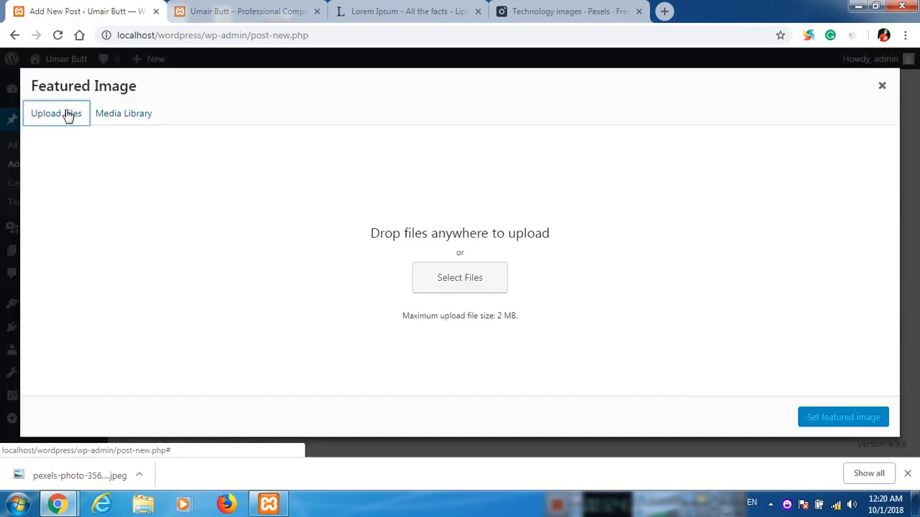
pyautogui.click(132, 117)
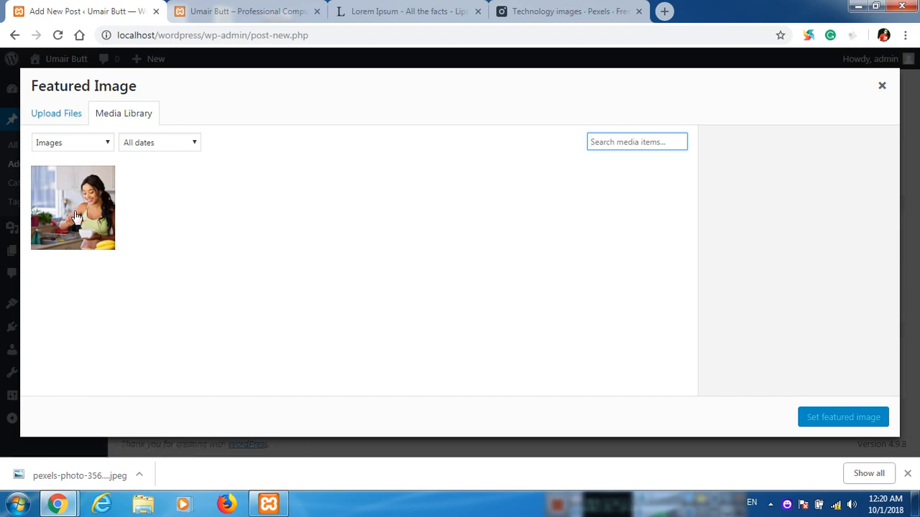
pyautogui.click(74, 120)
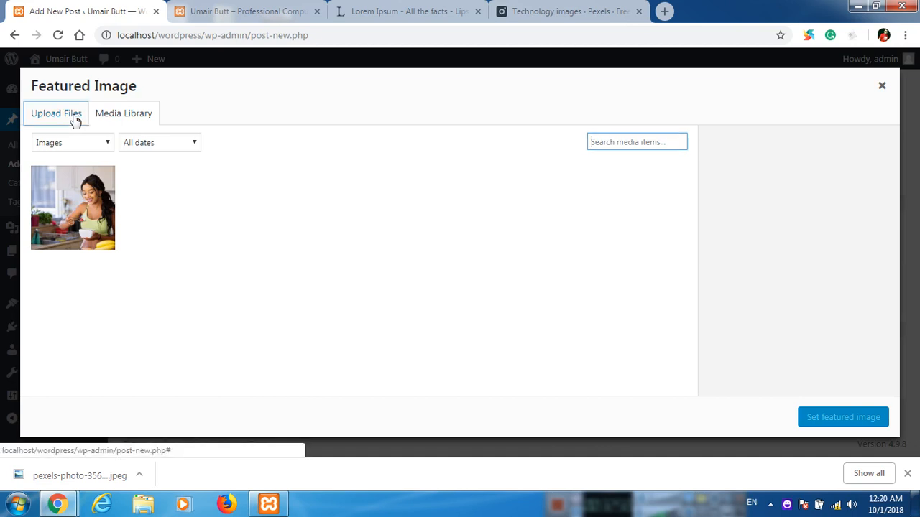
# Upload the technology sources photo with alt text 'technology' and set it as featured image.
pyautogui.click(441, 278)
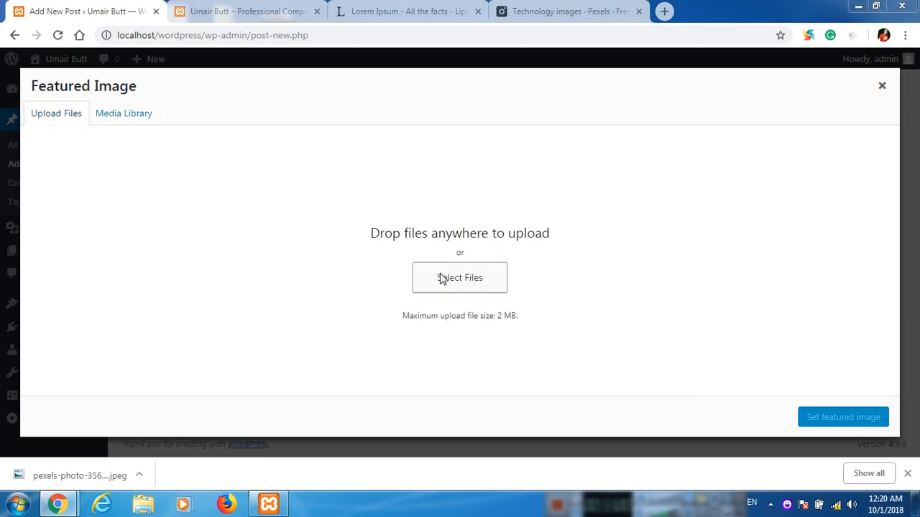
pyautogui.click(154, 163)
pyautogui.press('t')
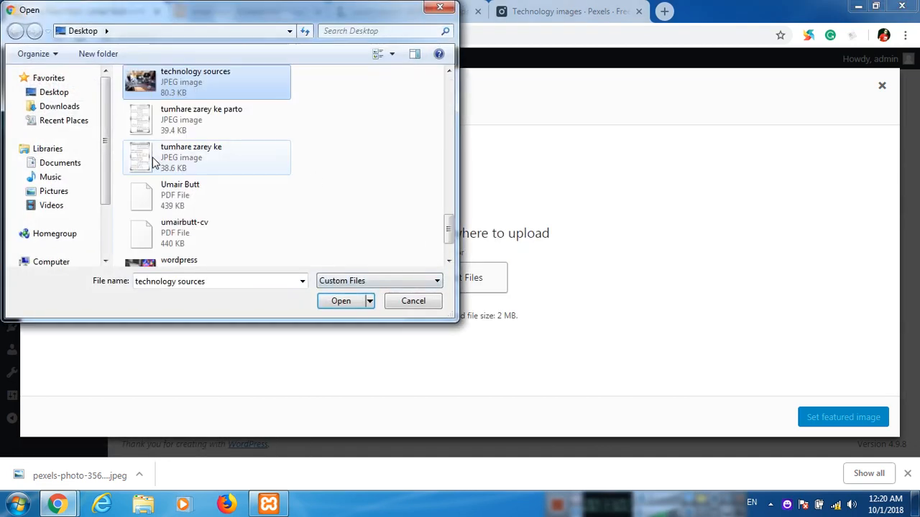
pyautogui.press('Return')
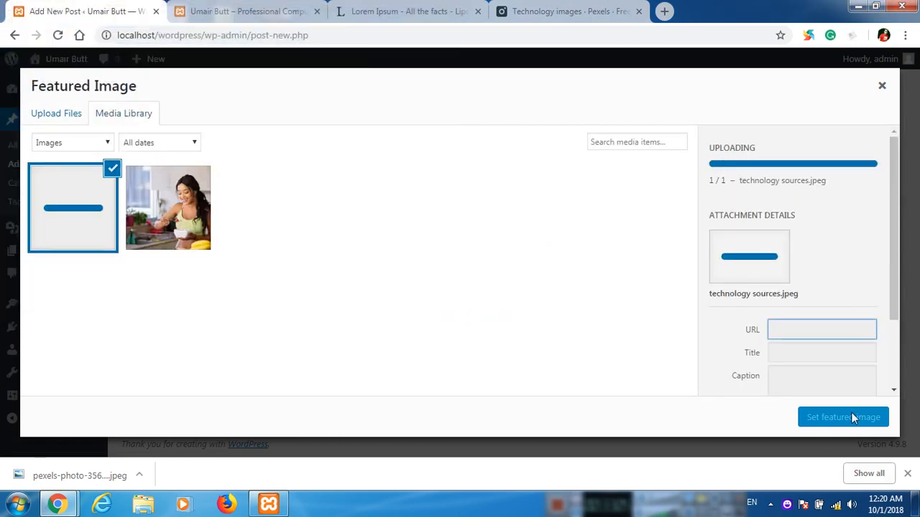
pyautogui.scroll(-2, 738, 300)
pyautogui.click(776, 324)
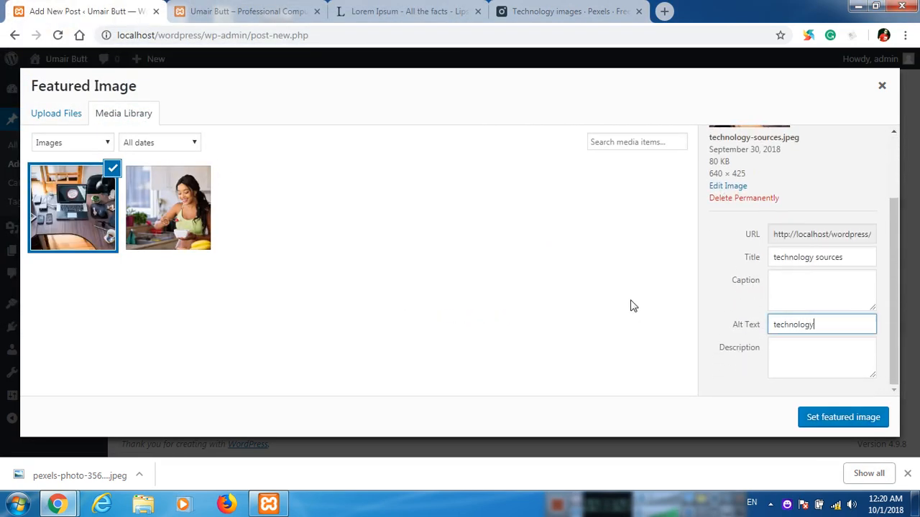
pyautogui.click(816, 421)
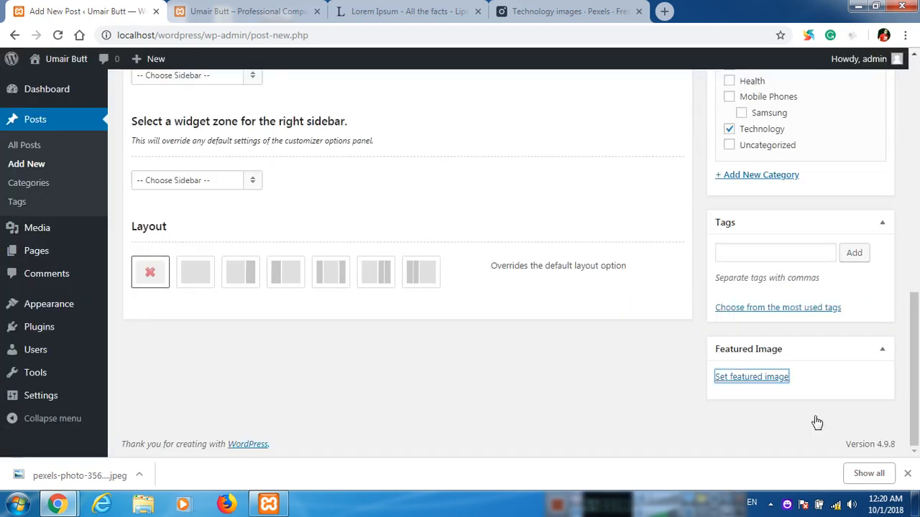
pyautogui.click(907, 474)
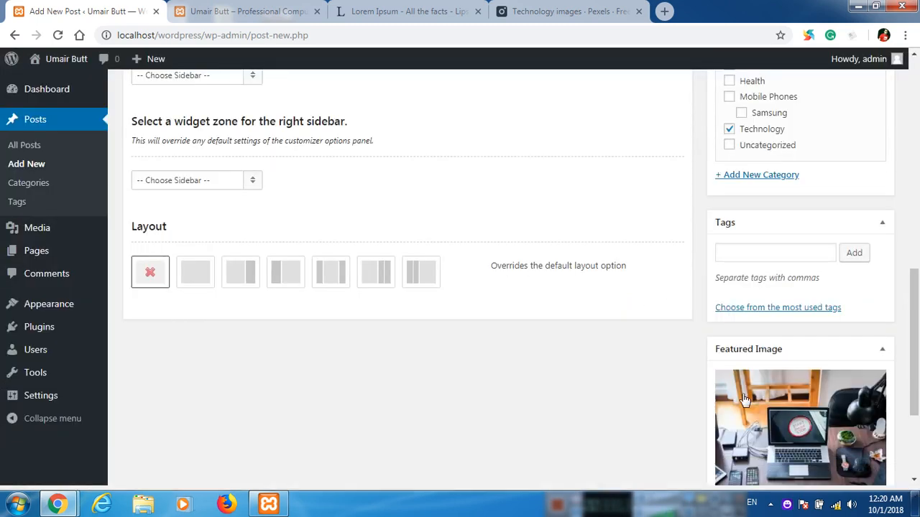
pyautogui.scroll(10, 662, 338)
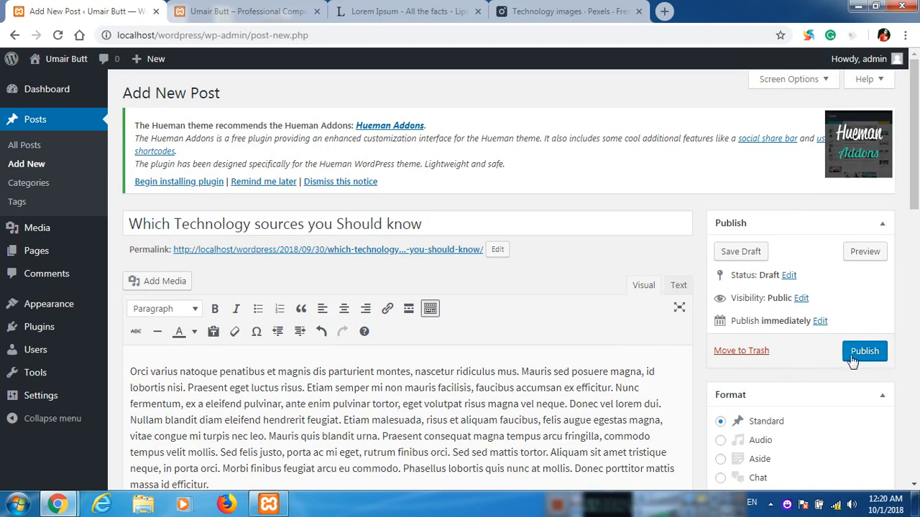
# Publish the technology post and reload the blog homepage, dismissing the translation offer.
pyautogui.click(853, 362)
pyautogui.click(263, 10)
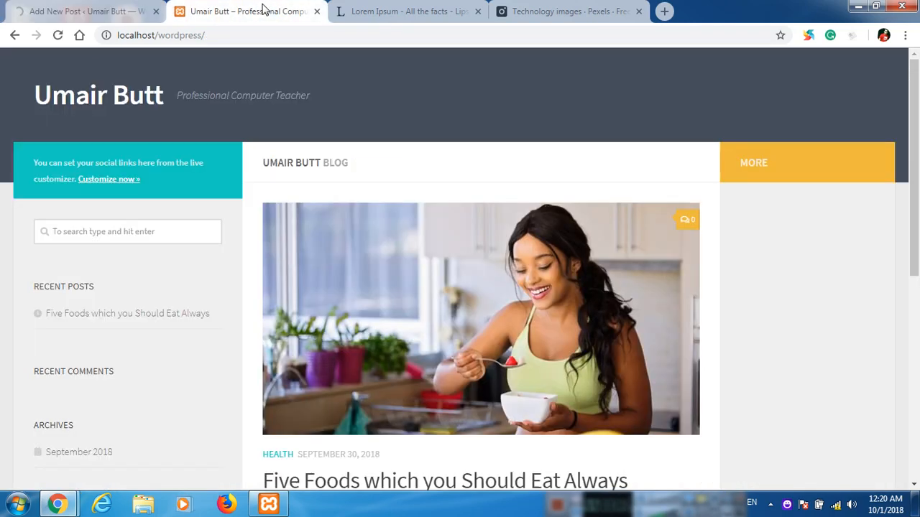
pyautogui.click(58, 35)
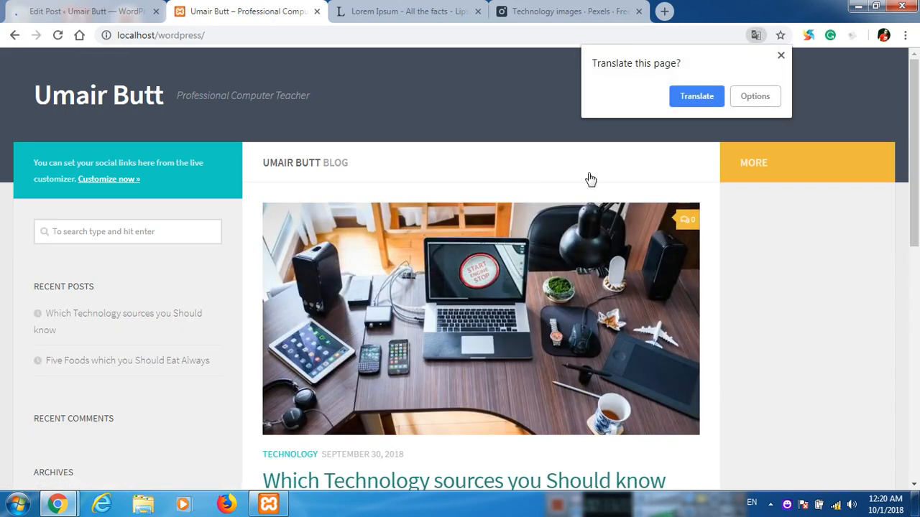
pyautogui.click(781, 57)
# Check the new post at the top of the homepage, then launch Screen Recorder.
pyautogui.scroll(-1, 374, 323)
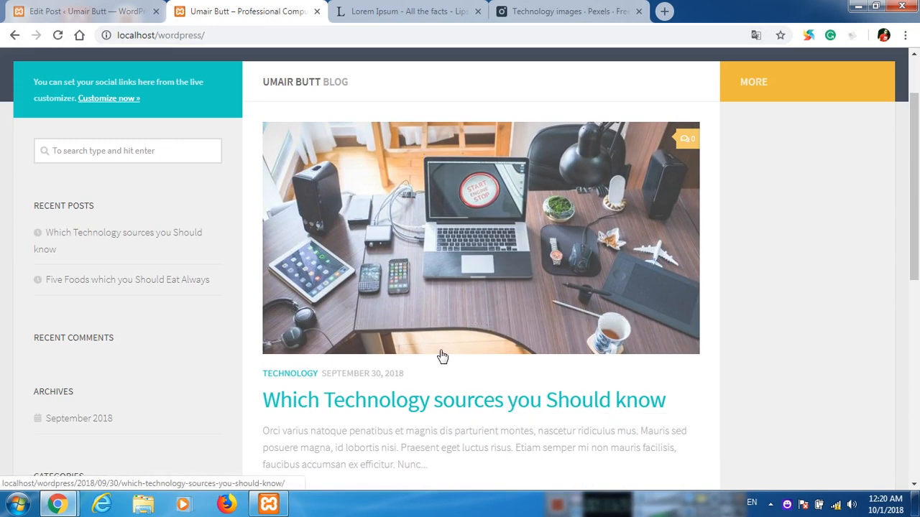
pyautogui.scroll(-3, 440, 356)
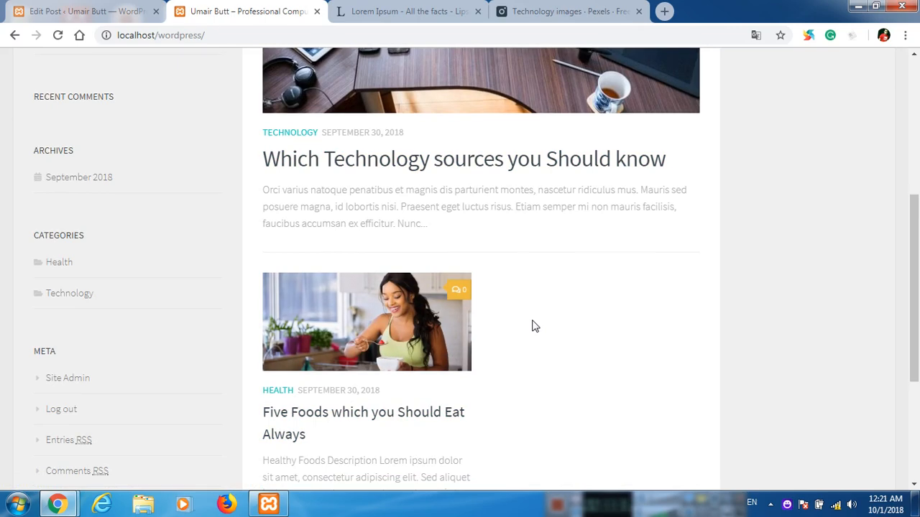
pyautogui.scroll(2, 532, 324)
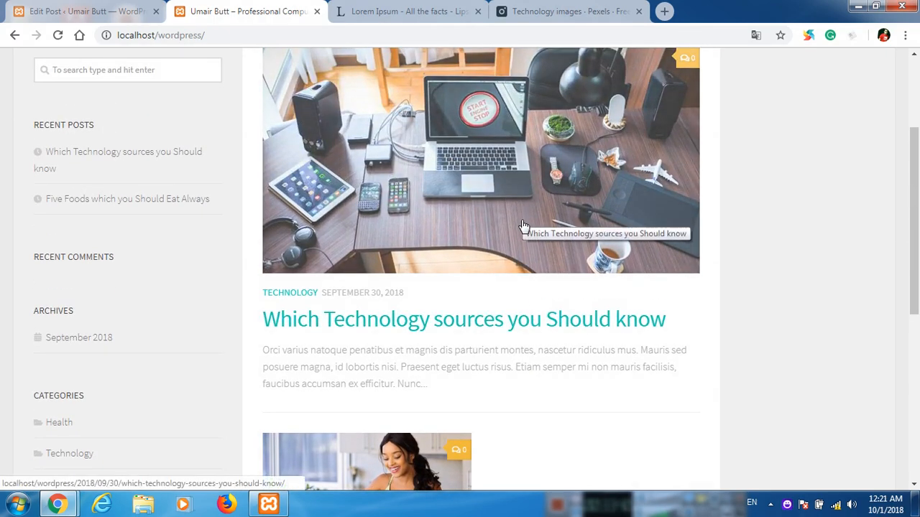
pyautogui.scroll(-1, 524, 226)
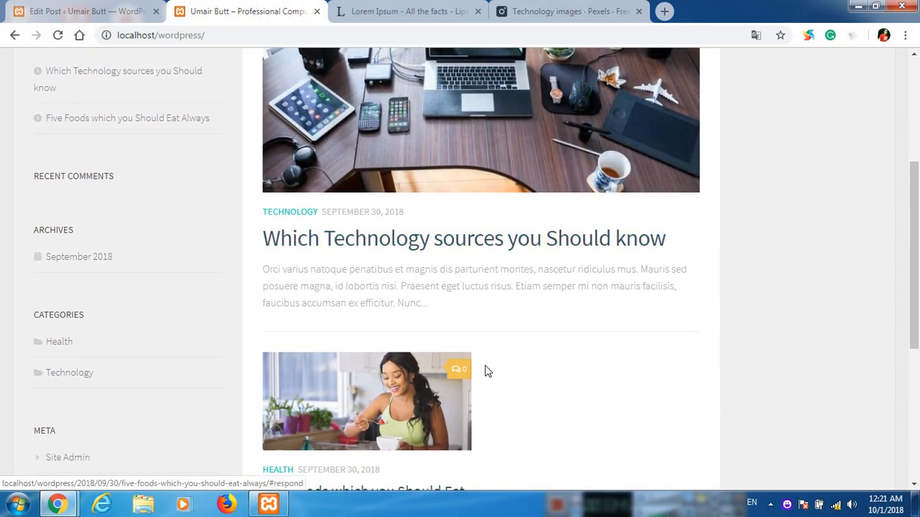
pyautogui.scroll(2, 486, 371)
pyautogui.scroll(-2, 487, 371)
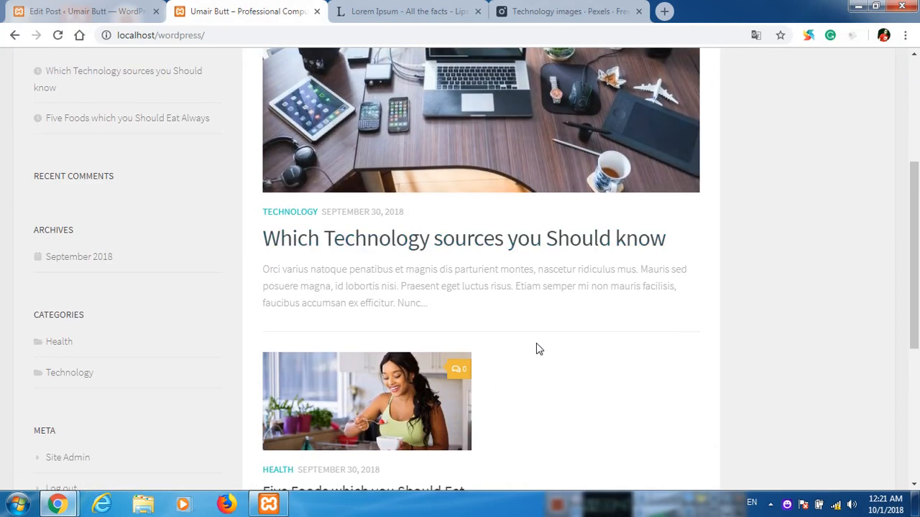
pyautogui.scroll(1, 548, 355)
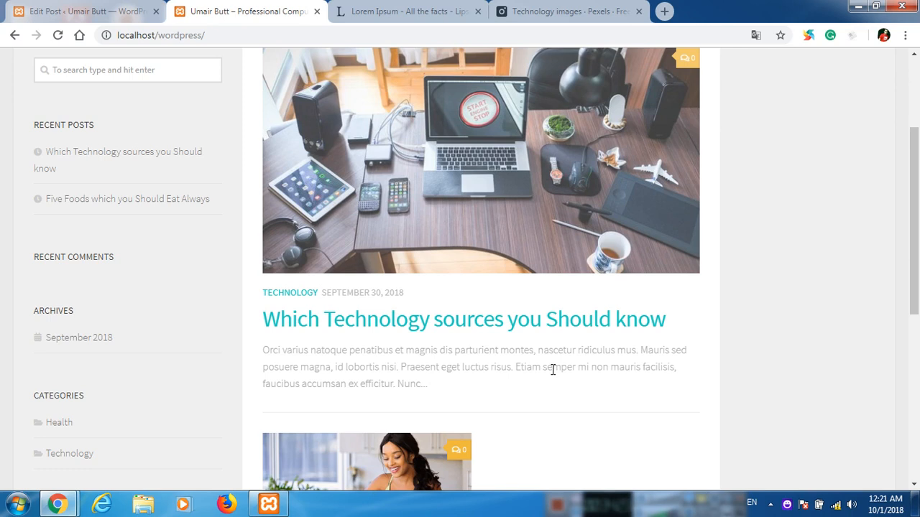
pyautogui.click(17, 504)
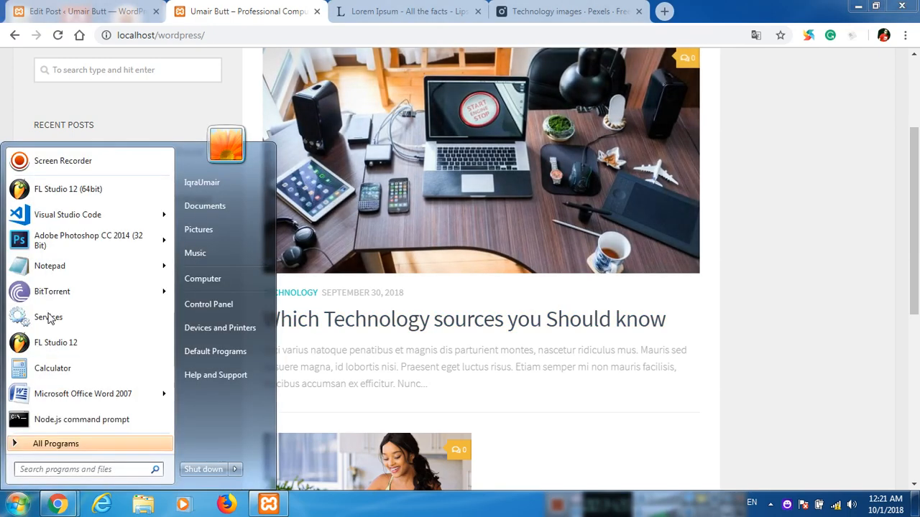
pyautogui.click(74, 164)
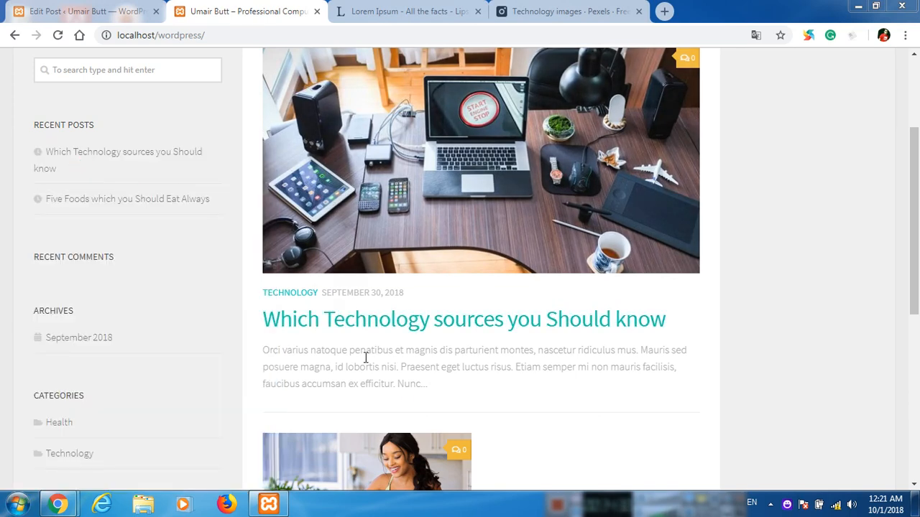